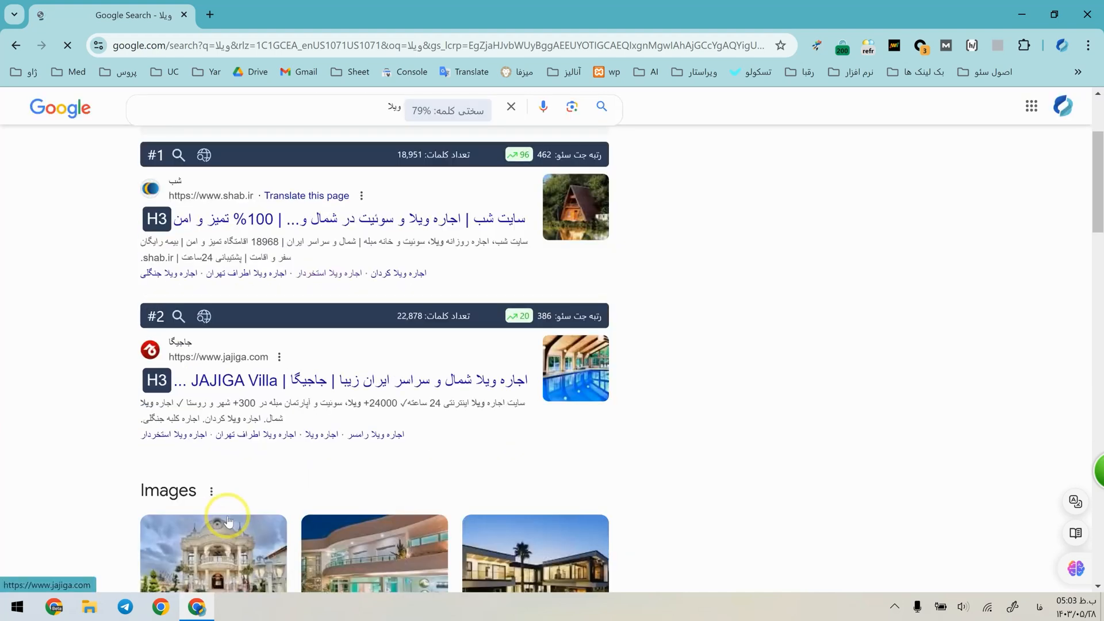
scroll(227, 348, "down", 15)
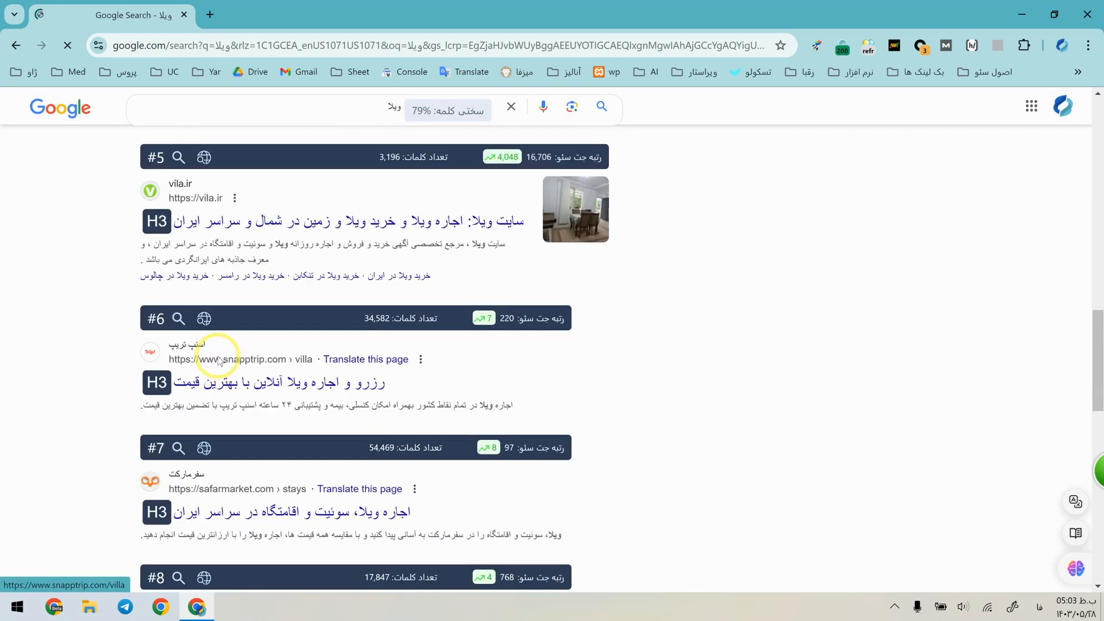
Examine the Google results for "ویلا", checking each site's word count, SEO rank and the related searches.
scroll(862, 357, "up", 5)
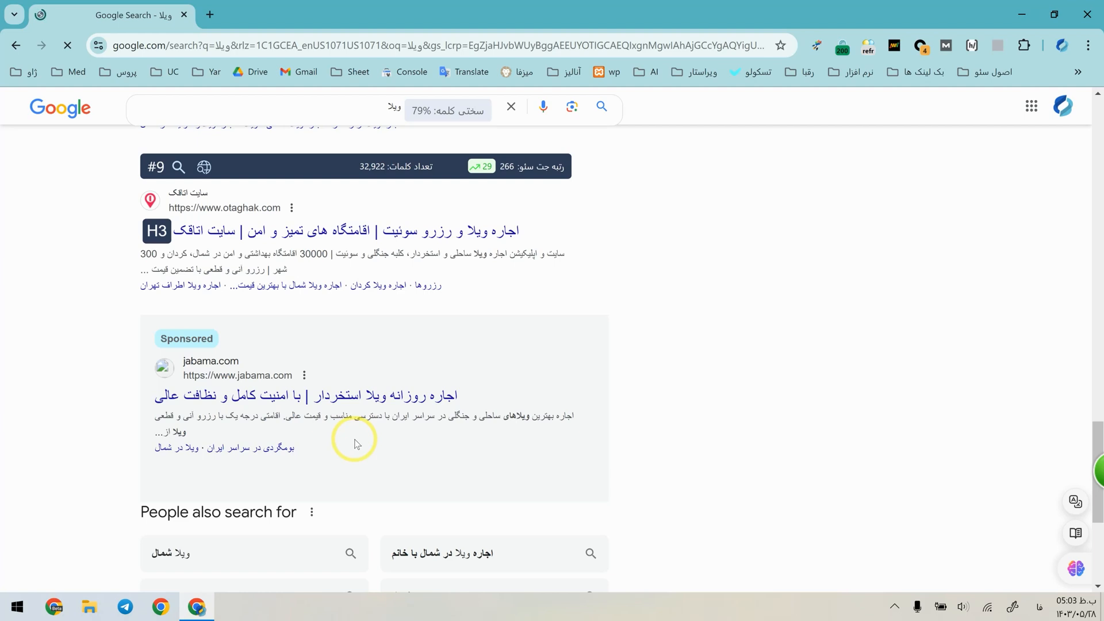
scroll(355, 443, "up", 15)
scroll(468, 546, "up", 6)
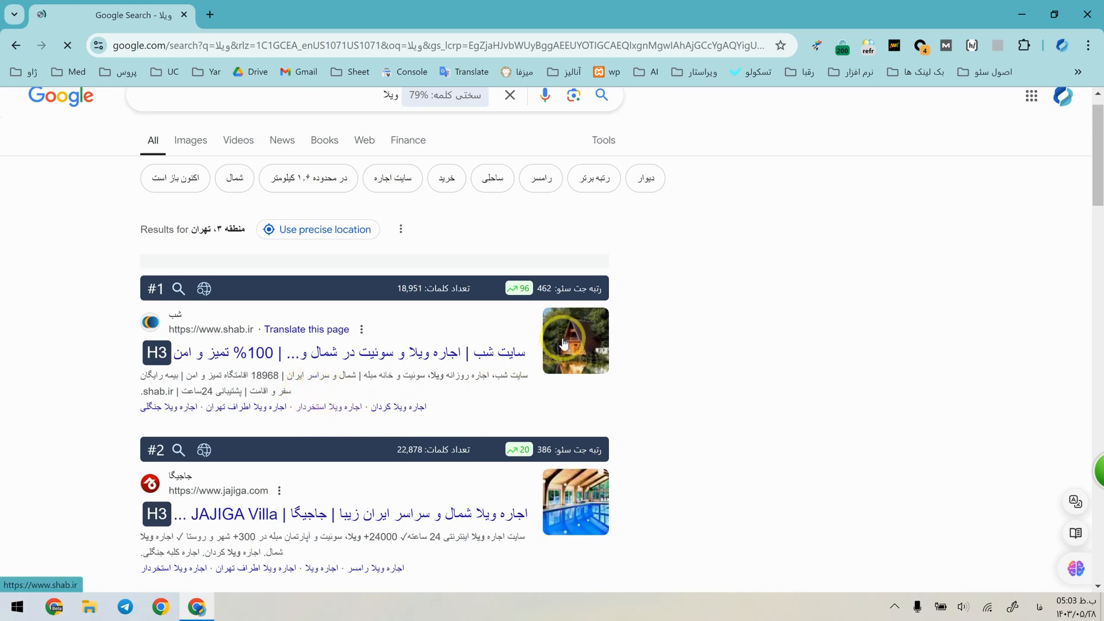
scroll(564, 344, "down", 20)
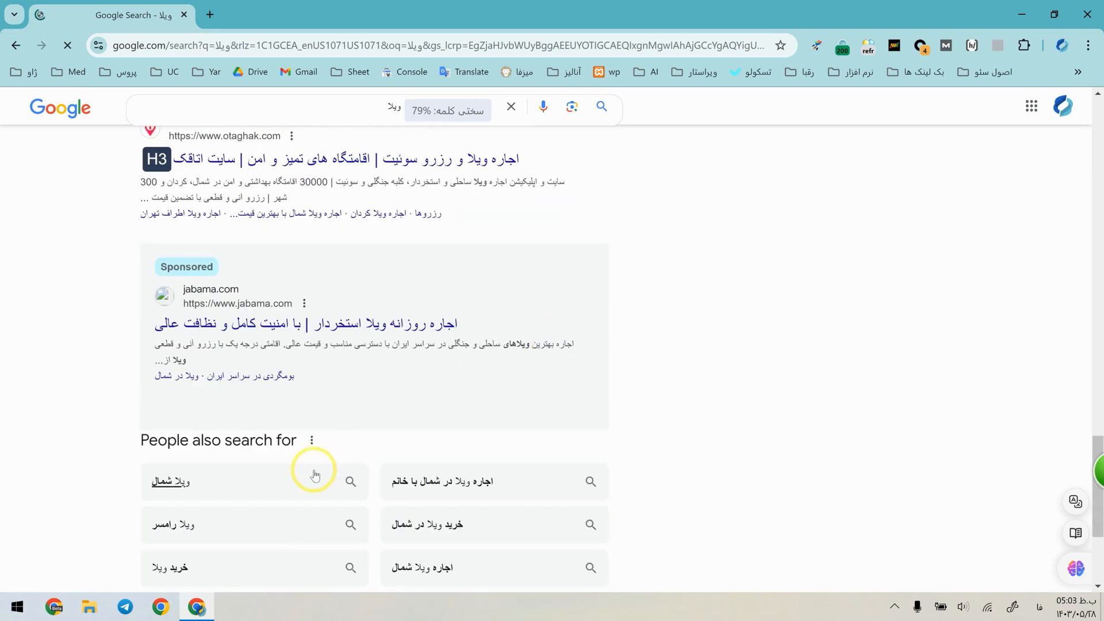
scroll(315, 475, "up", 10)
scroll(370, 463, "up", 15)
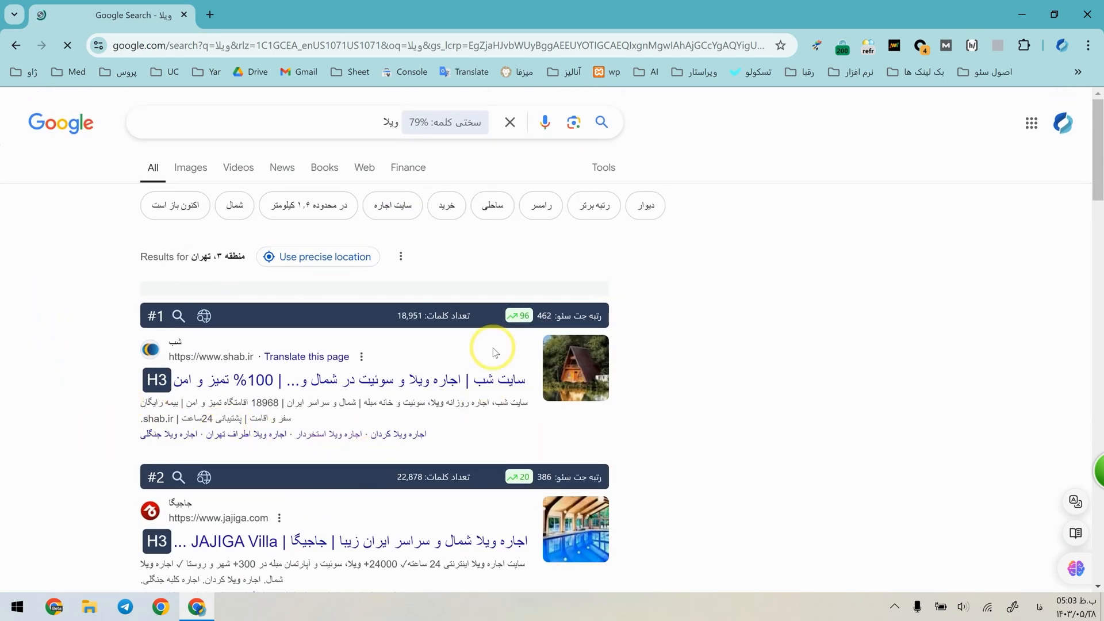
scroll(259, 296, "down", 3)
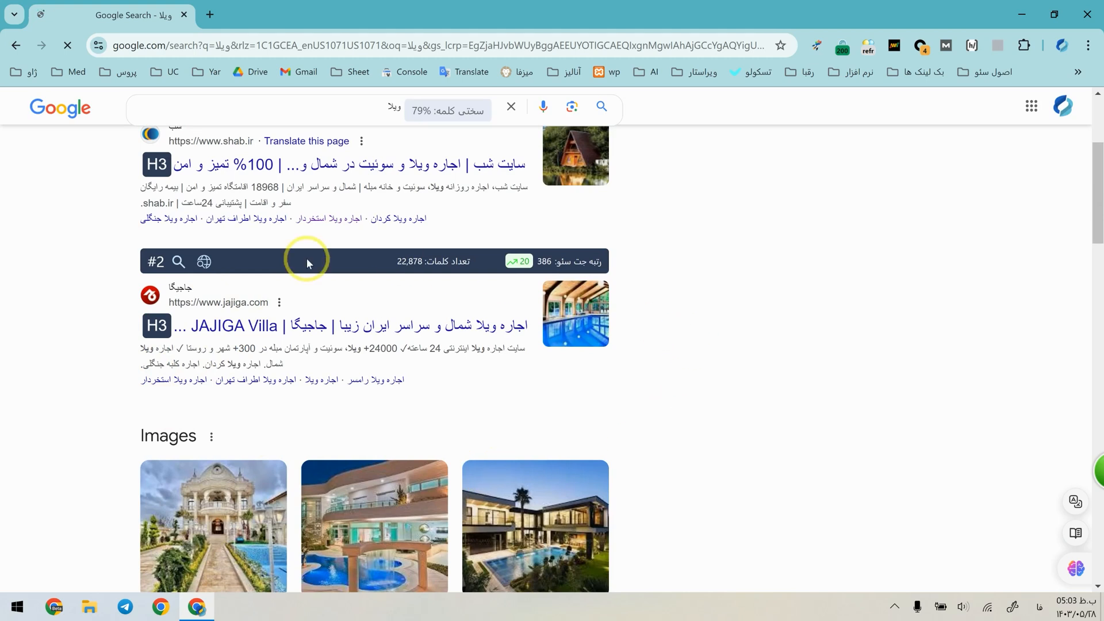
scroll(625, 420, "up", 2)
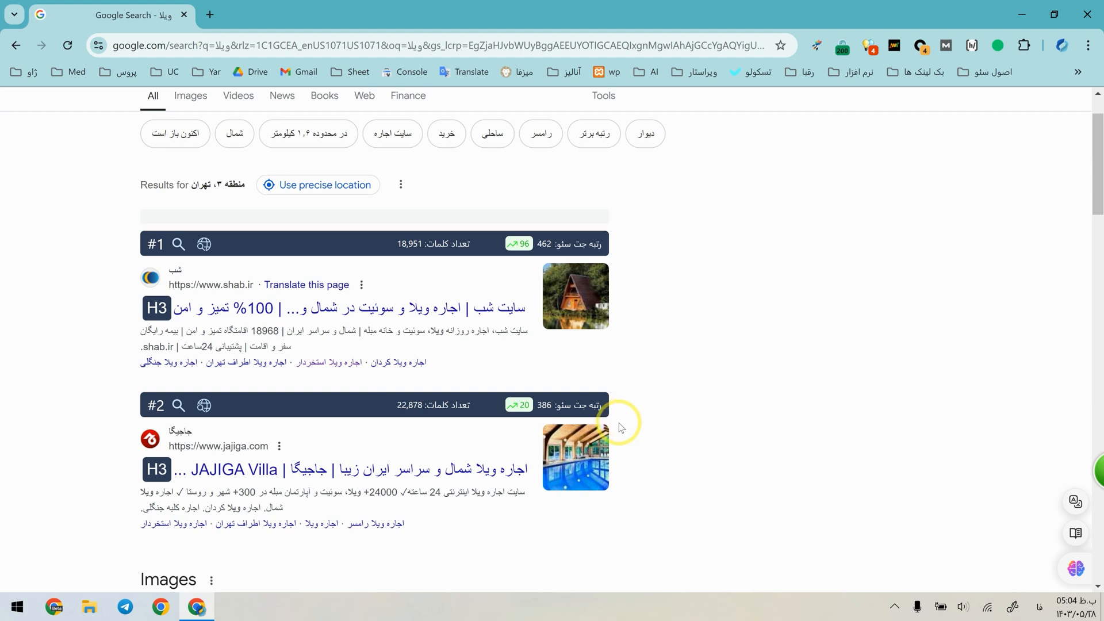
scroll(616, 419, "down", 5)
scroll(616, 419, "up", 7)
scroll(604, 414, "down", 1)
scroll(604, 414, "down", 10)
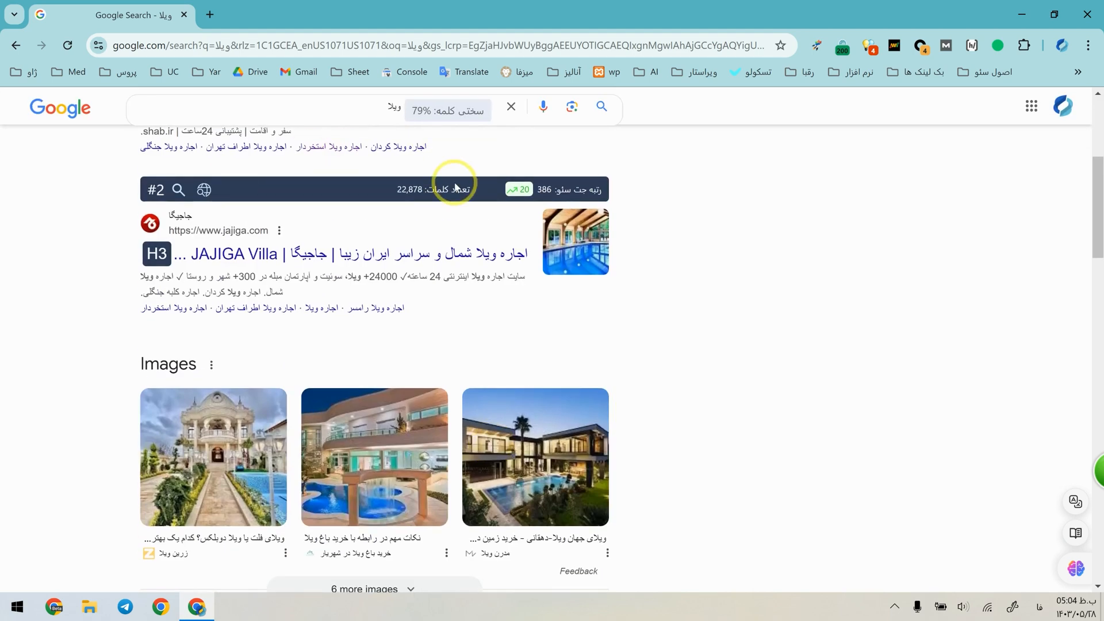
scroll(439, 247, "up", 5)
scroll(446, 315, "up", 8)
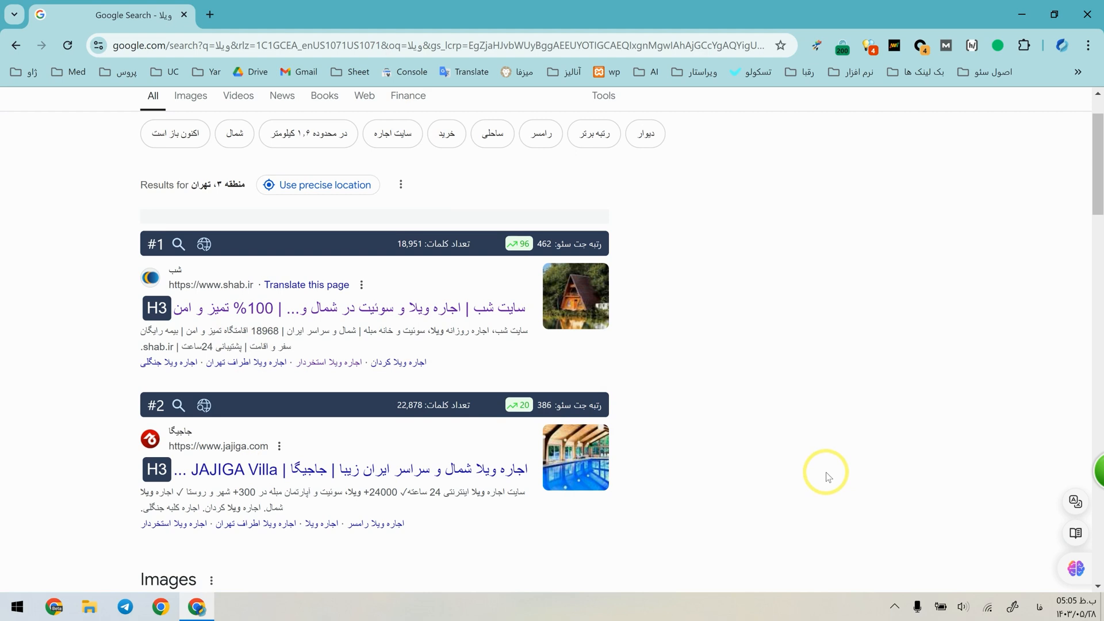
Open the first two results, shab.ir and jajiga.com, in separate new tabs.
scroll(450, 321, "down", 1)
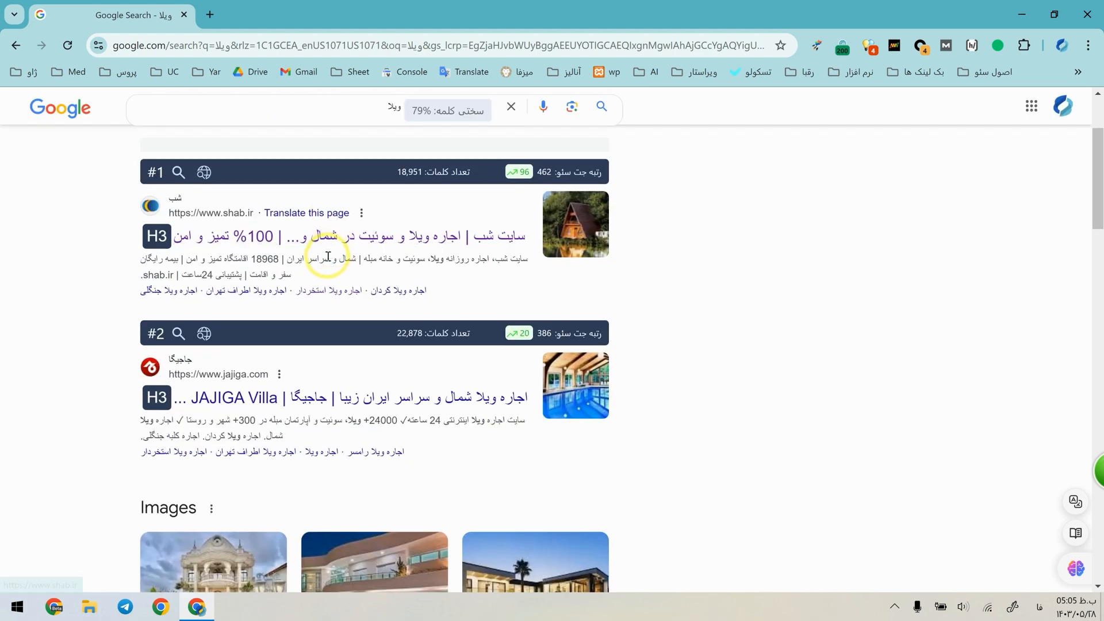
middle_click(306, 246)
middle_click(277, 404)
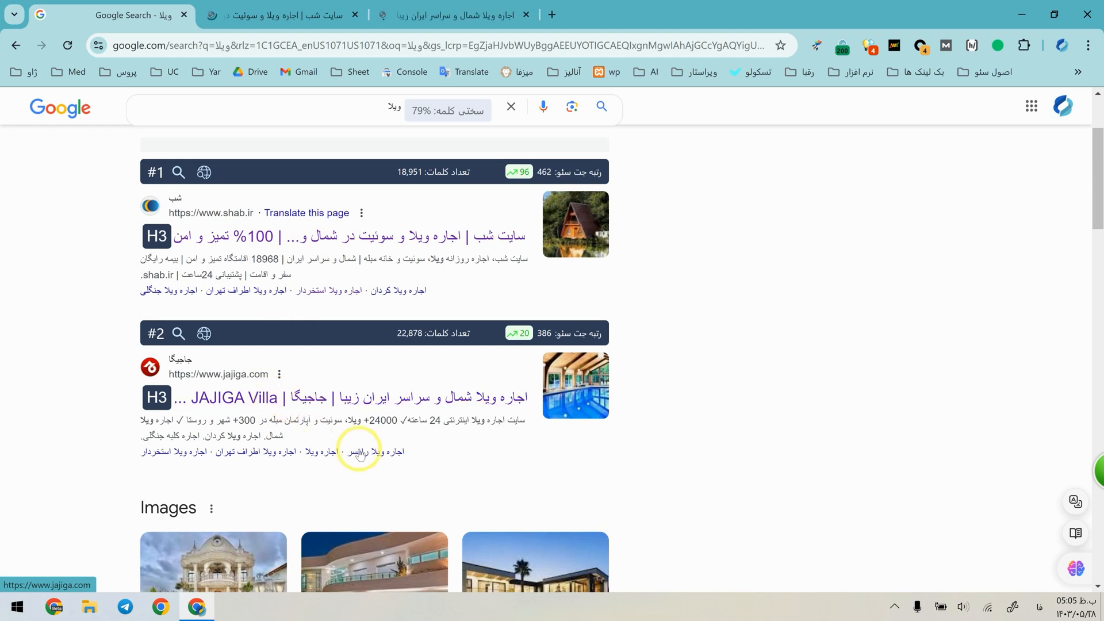
Compare the opening sections and main headings of the shab.ir and jajiga.com homepages.
left_click(348, 8)
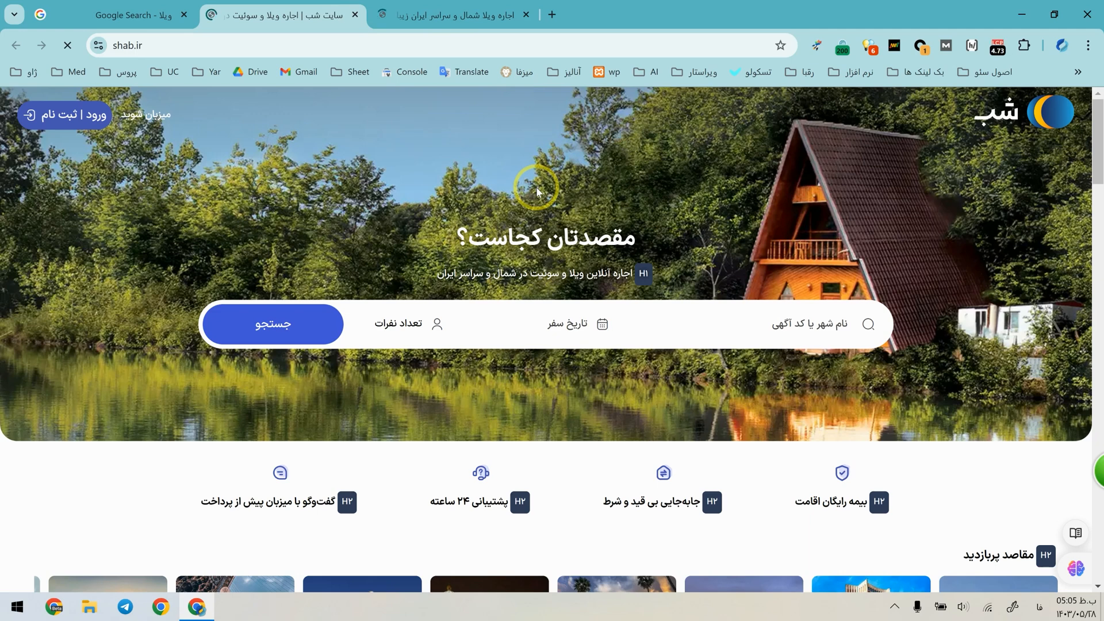
left_click(455, 13)
left_click(288, 12)
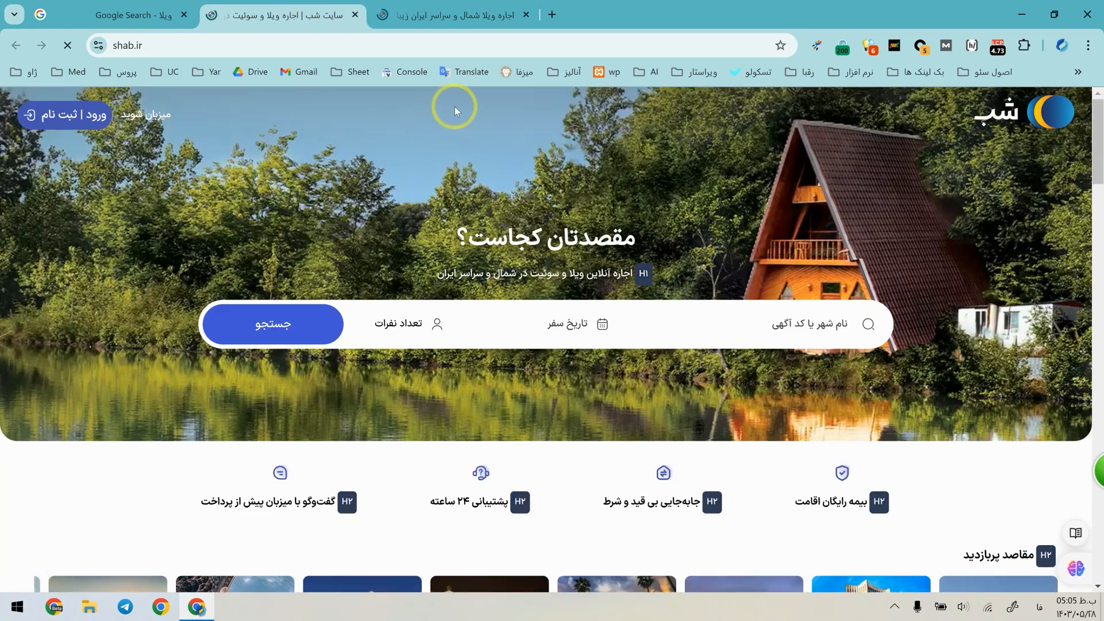
left_click(442, 4)
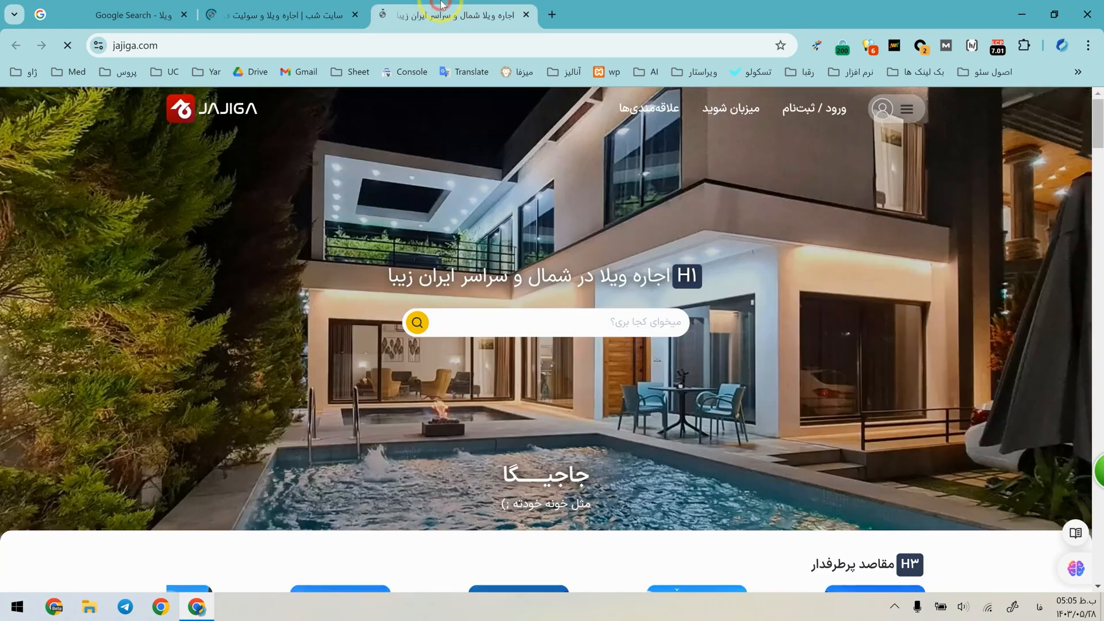
scroll(585, 172, "down", 7)
scroll(444, 136, "up", 7)
Examine the shab.ir homepage's heading tags, popular destinations and villa listing sections.
left_click(298, 4)
scroll(517, 312, "down", 7)
scroll(517, 312, "up", 4)
scroll(509, 316, "down", 2)
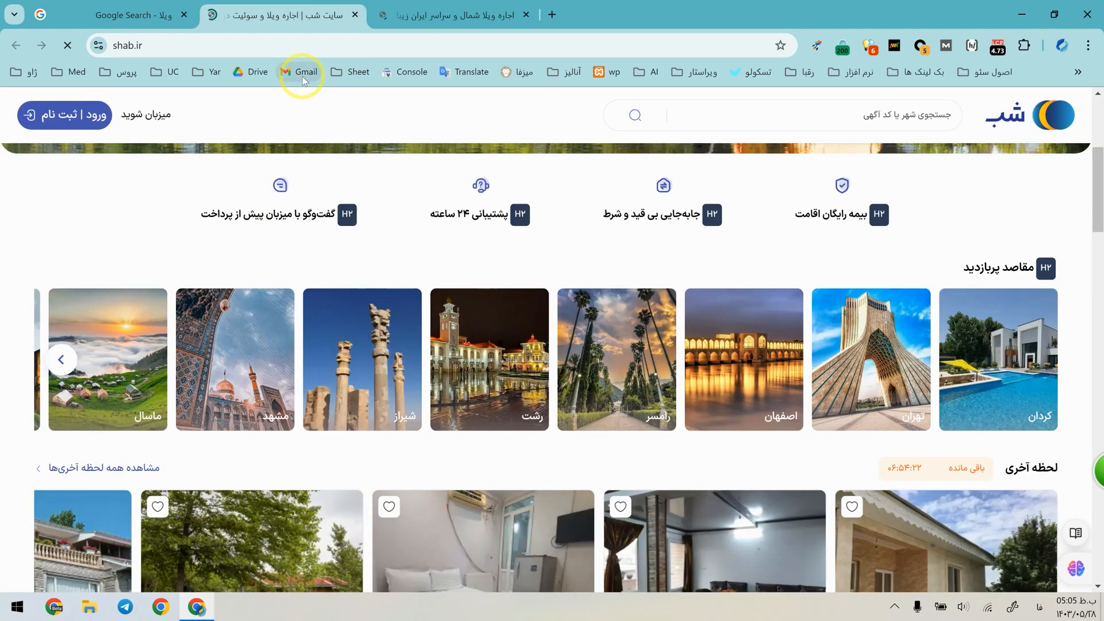
scroll(354, 229, "down", 1)
scroll(391, 247, "down", 10)
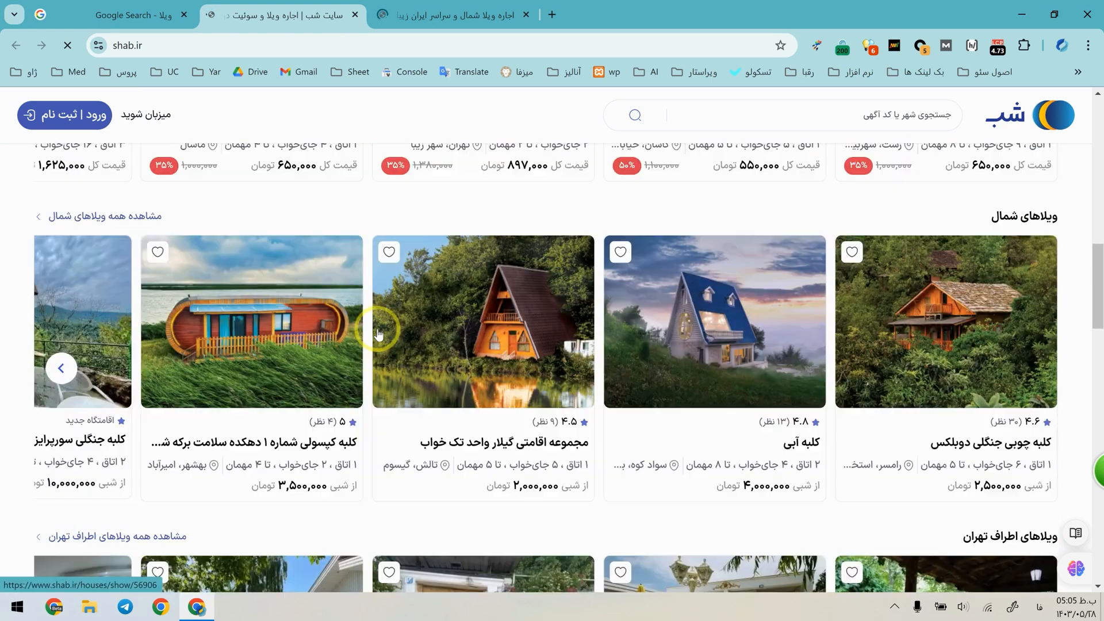
scroll(276, 273, "up", 10)
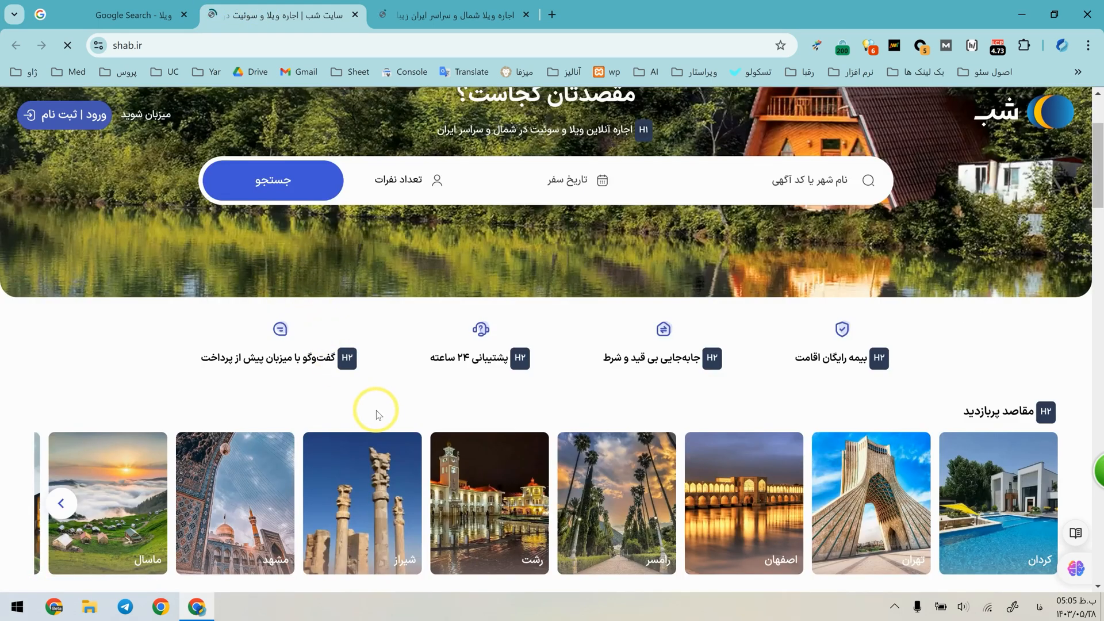
Examine the heading tags on the jajiga.com homepage, advancing the popular destinations carousel and checking the quick search section.
left_click(437, 15)
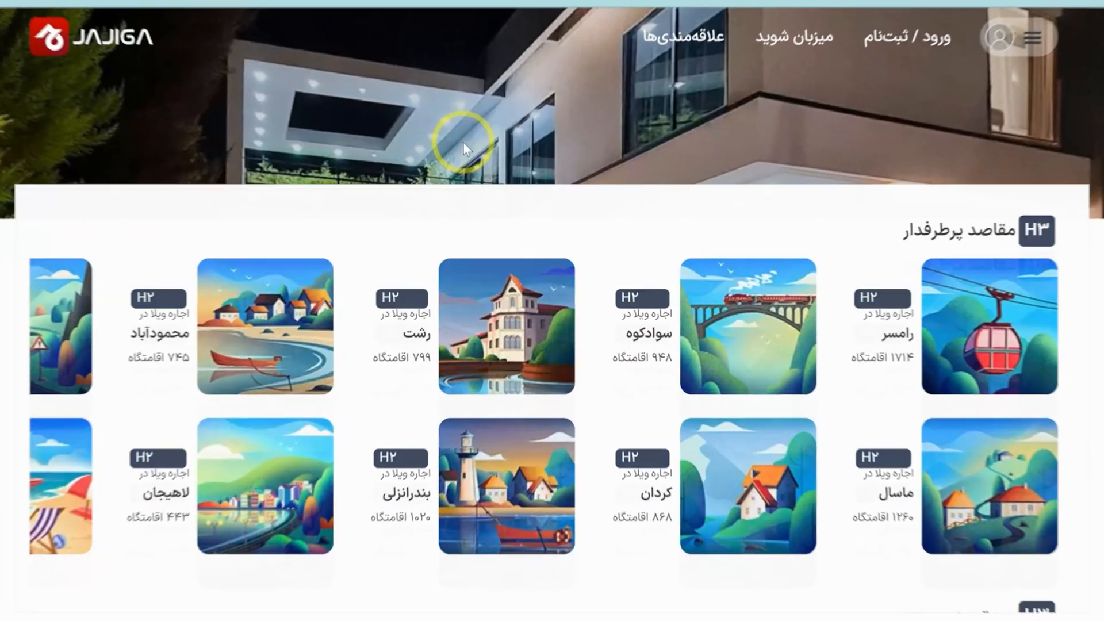
scroll(463, 143, "down", 3)
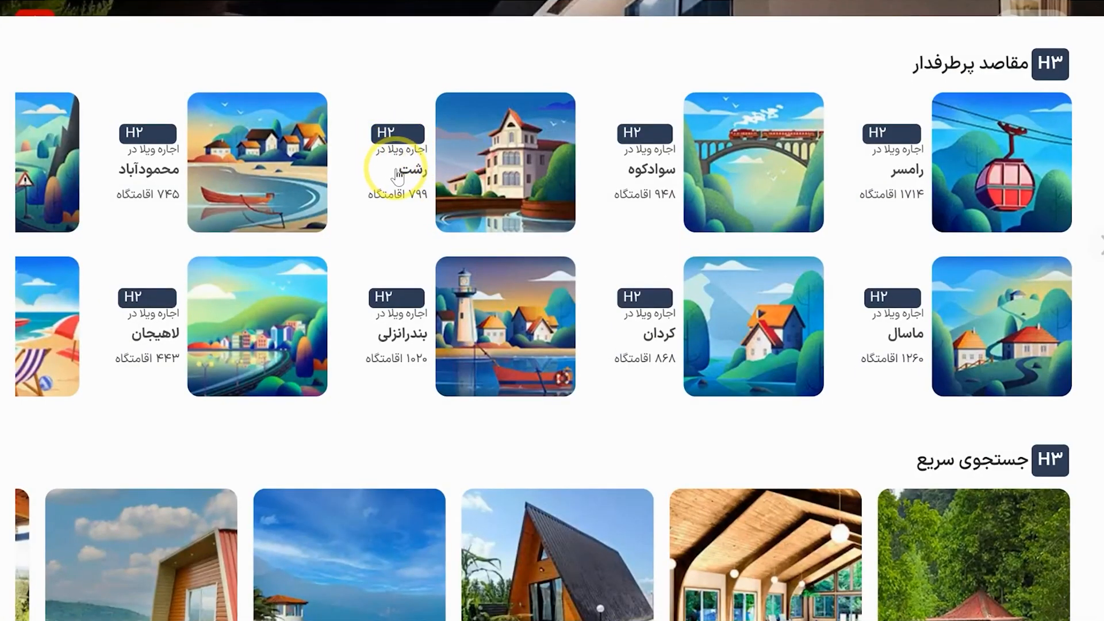
left_click(4, 245)
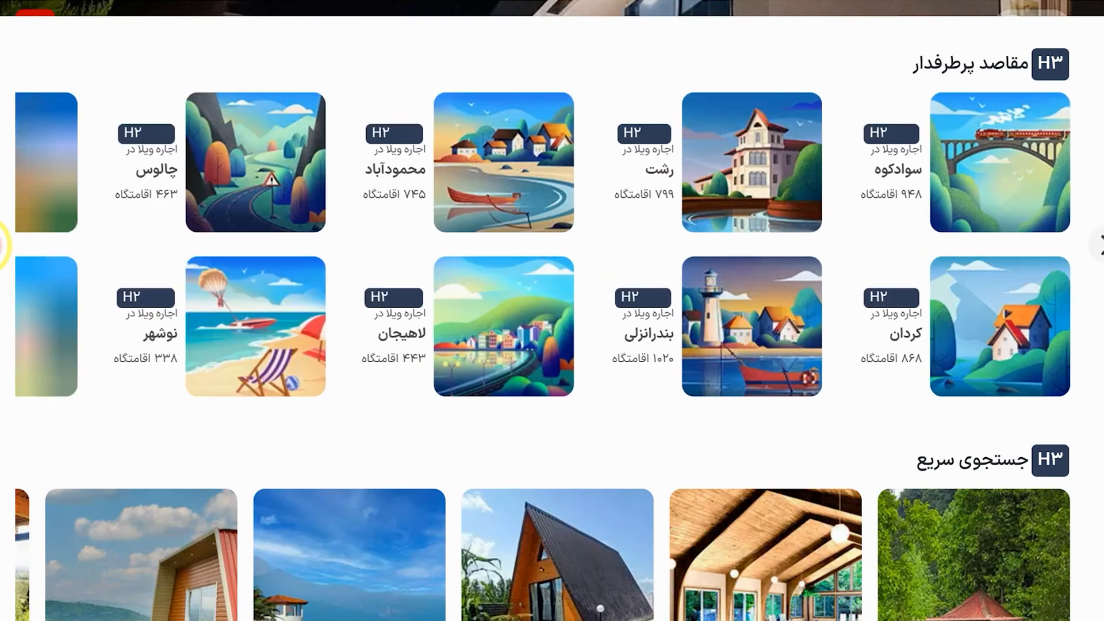
left_click(5, 244)
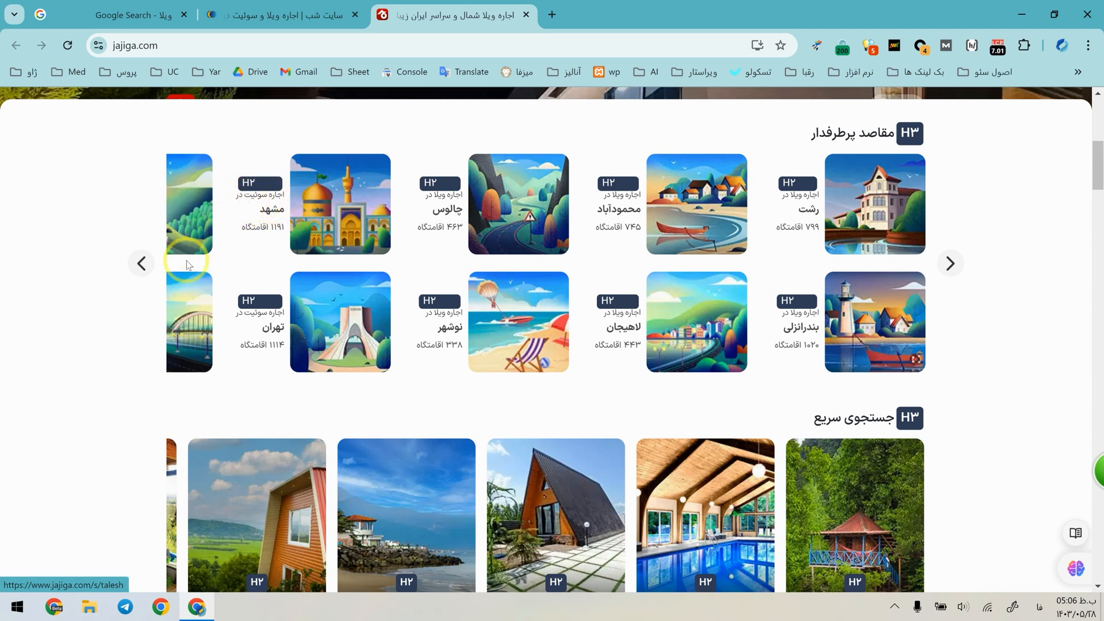
left_click(141, 264)
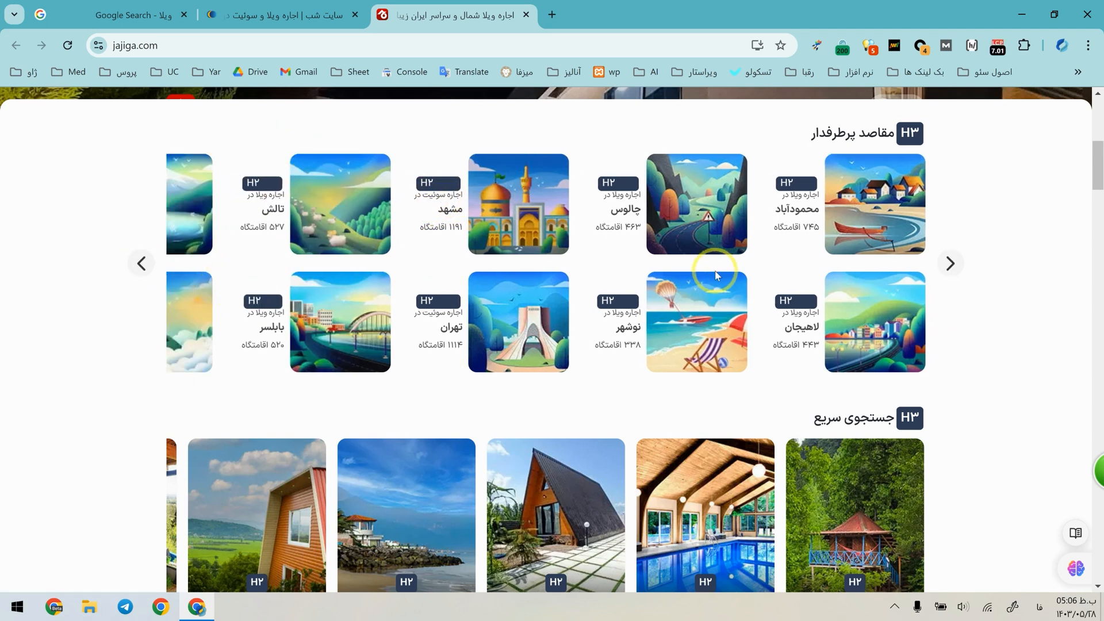
scroll(716, 274, "down", 4)
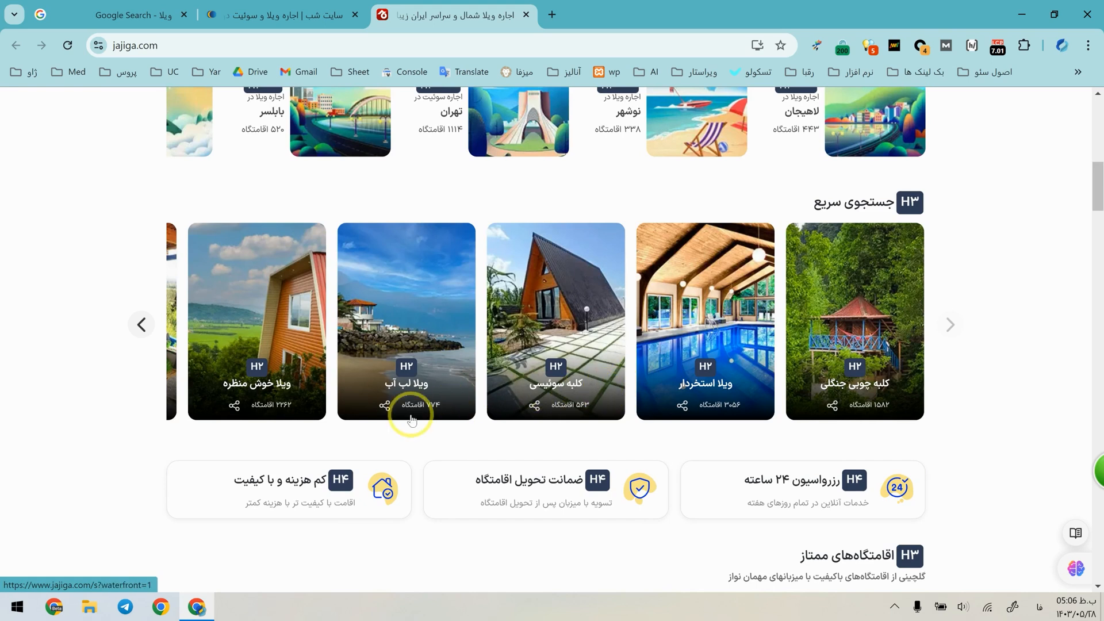
scroll(419, 369, "down", 3)
scroll(493, 365, "up", 7)
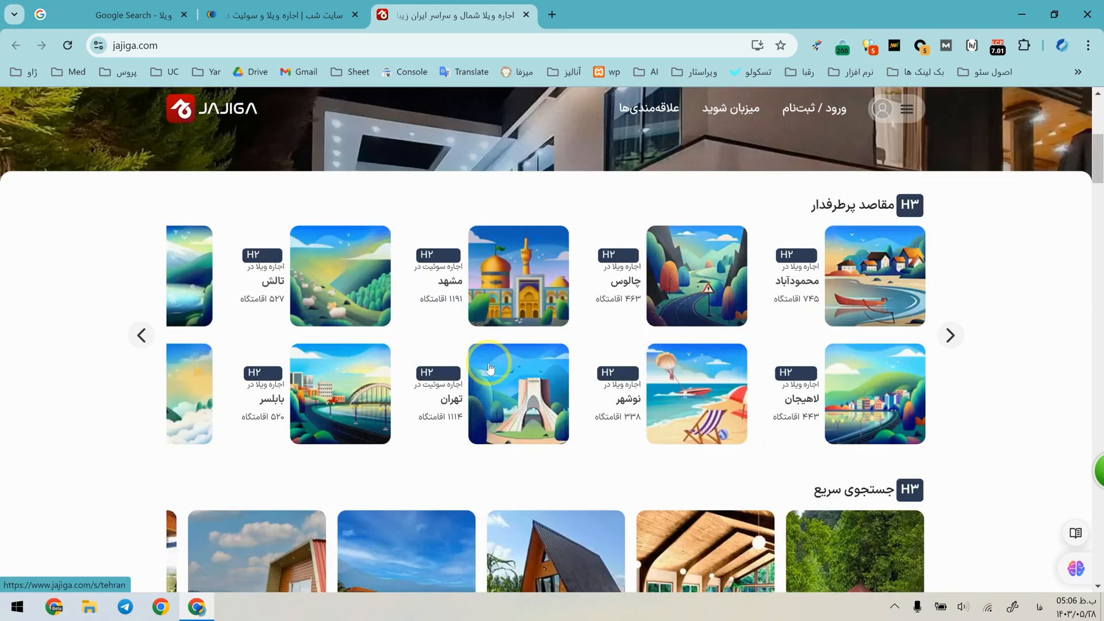
scroll(489, 367, "up", 5)
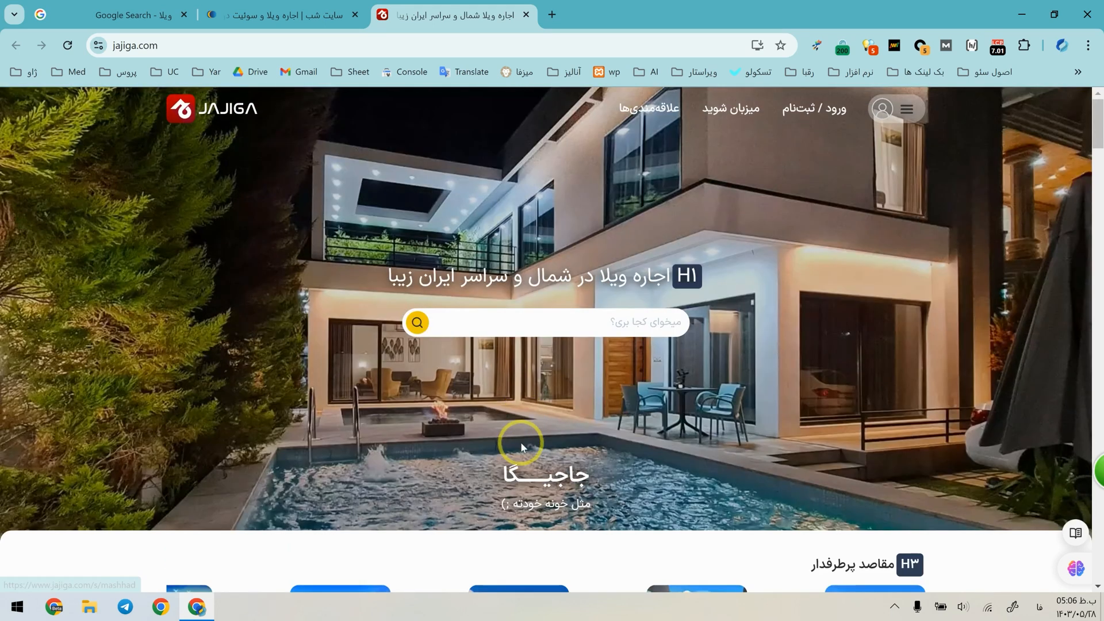
Close the jajiga.com and shab.ir tabs and go to keywordchi.com.
middle_click(479, 6)
middle_click(241, 6)
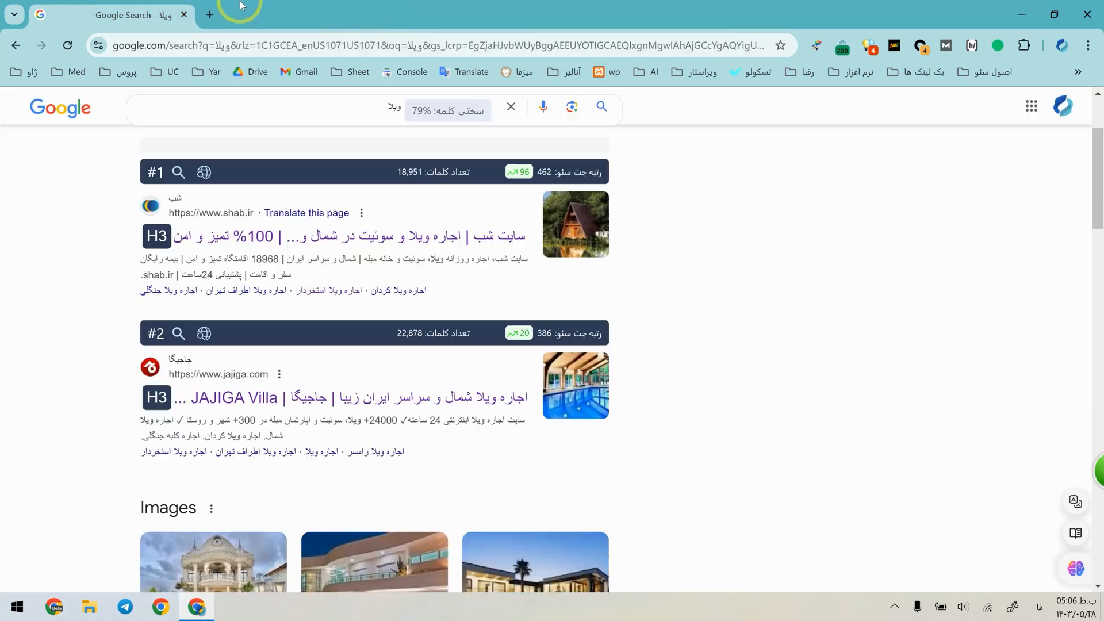
left_click(341, 43)
type("key")
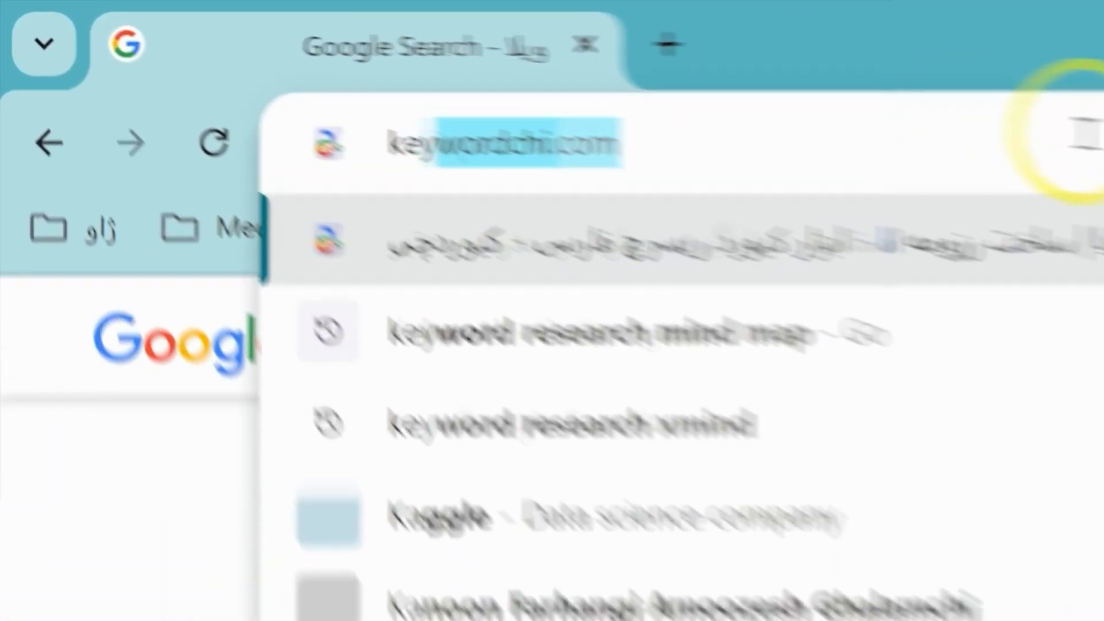
key("Return")
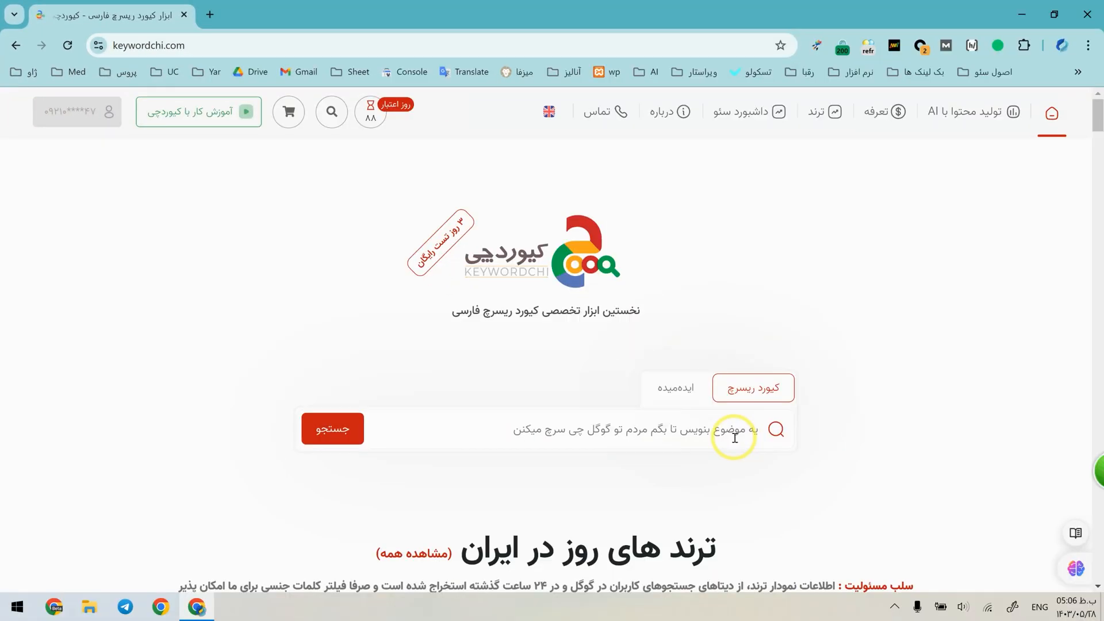
Run a keyword research for "ویلا" and inspect the Google branch of the keyword suggestion diagram.
left_click(733, 436)
type("ویلا")
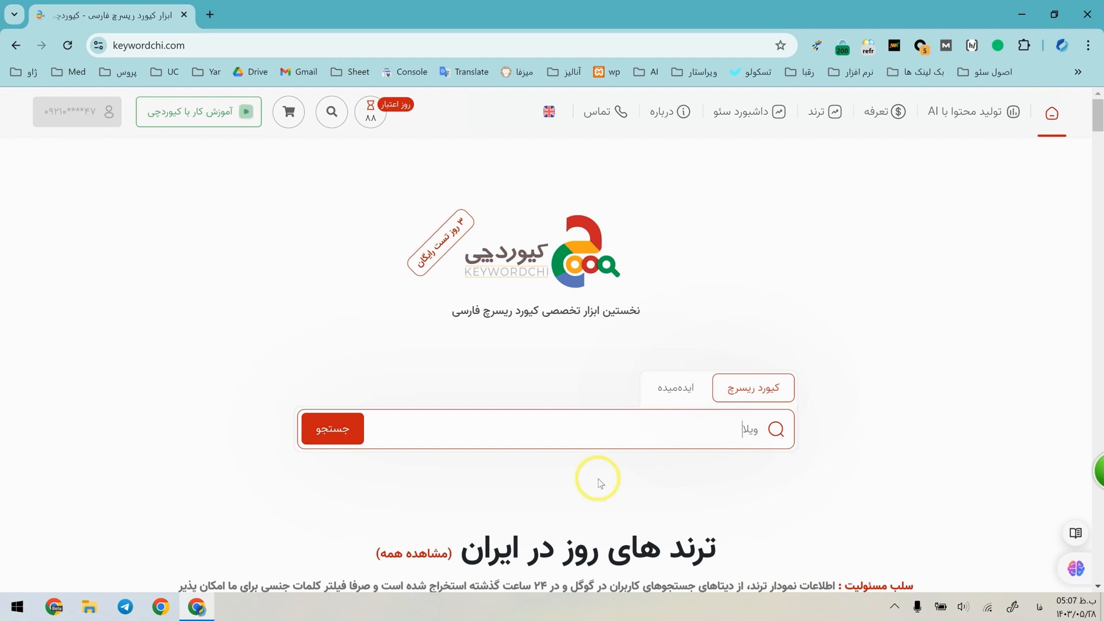
left_click(360, 430)
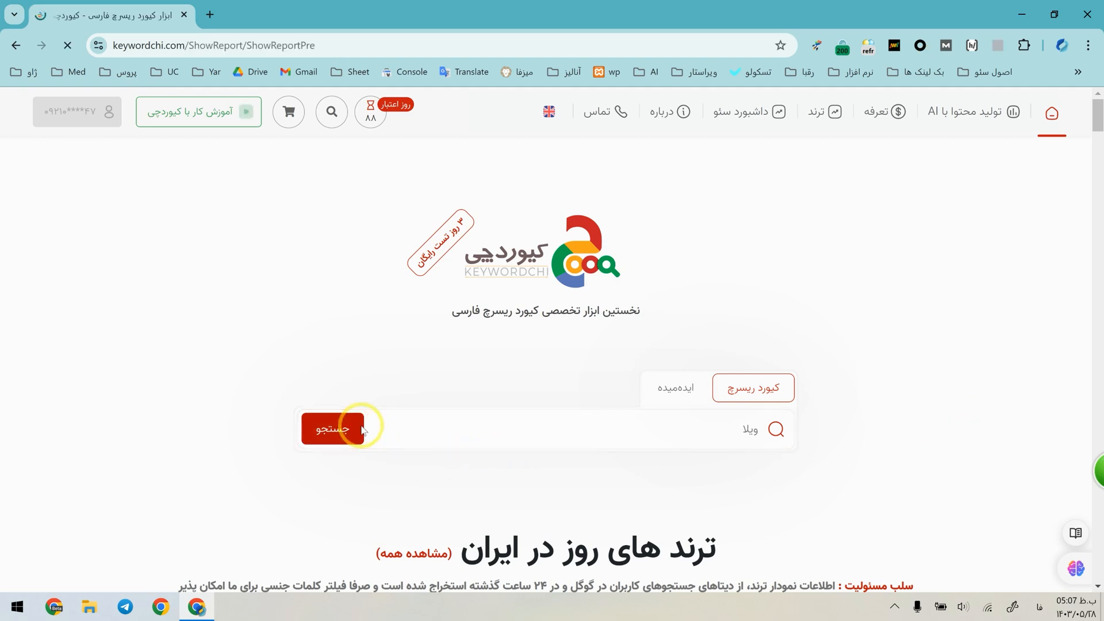
scroll(855, 249, "down", 5)
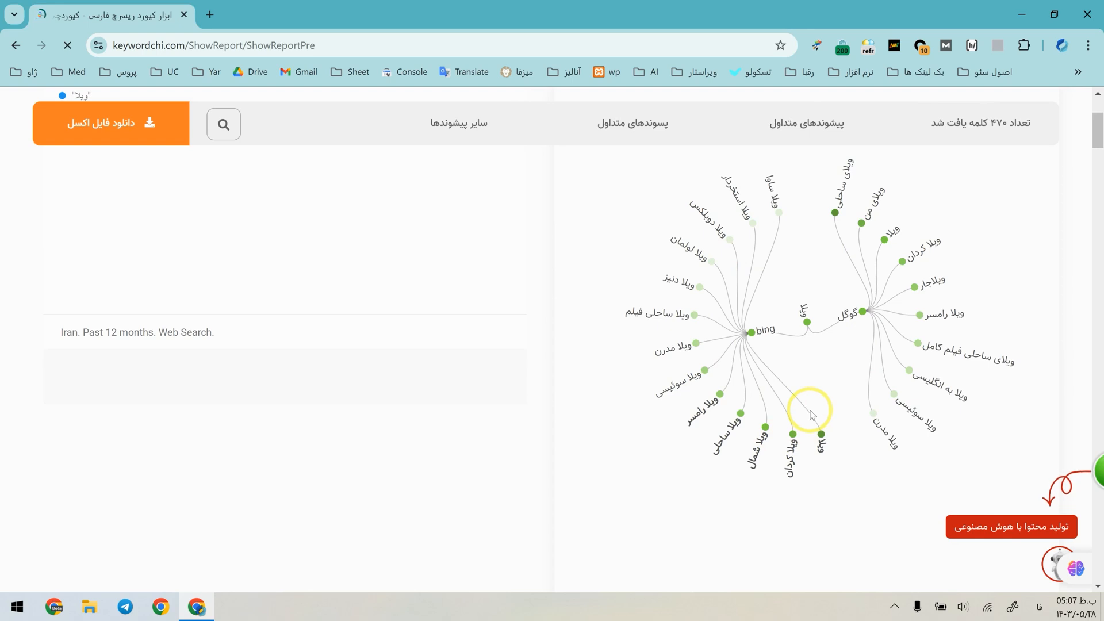
left_click(835, 215)
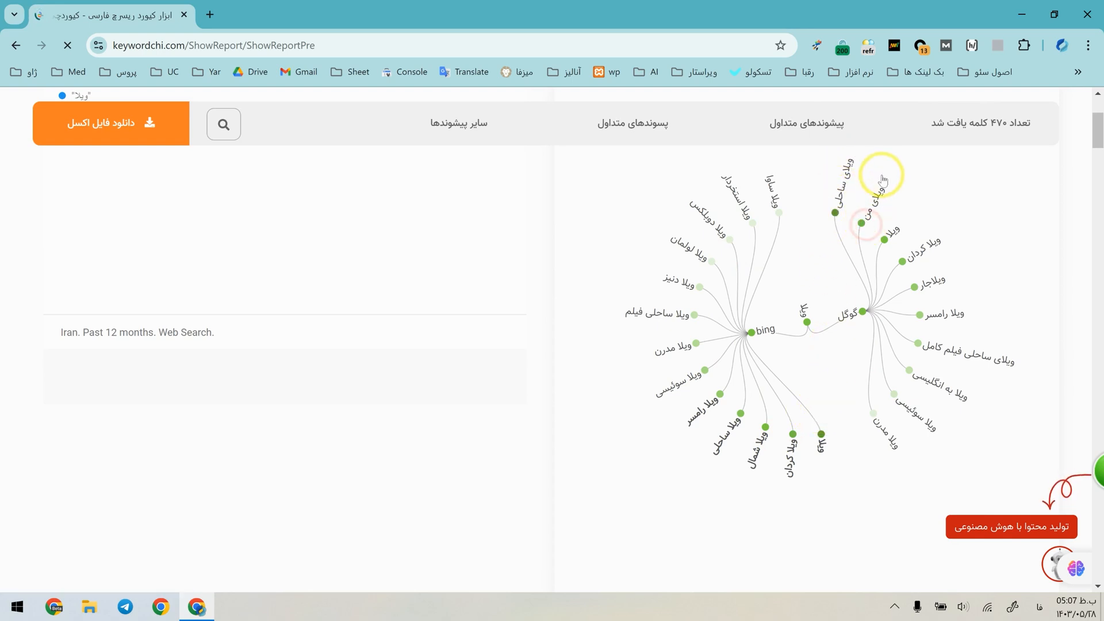
left_click(208, 6)
type("ویلای من")
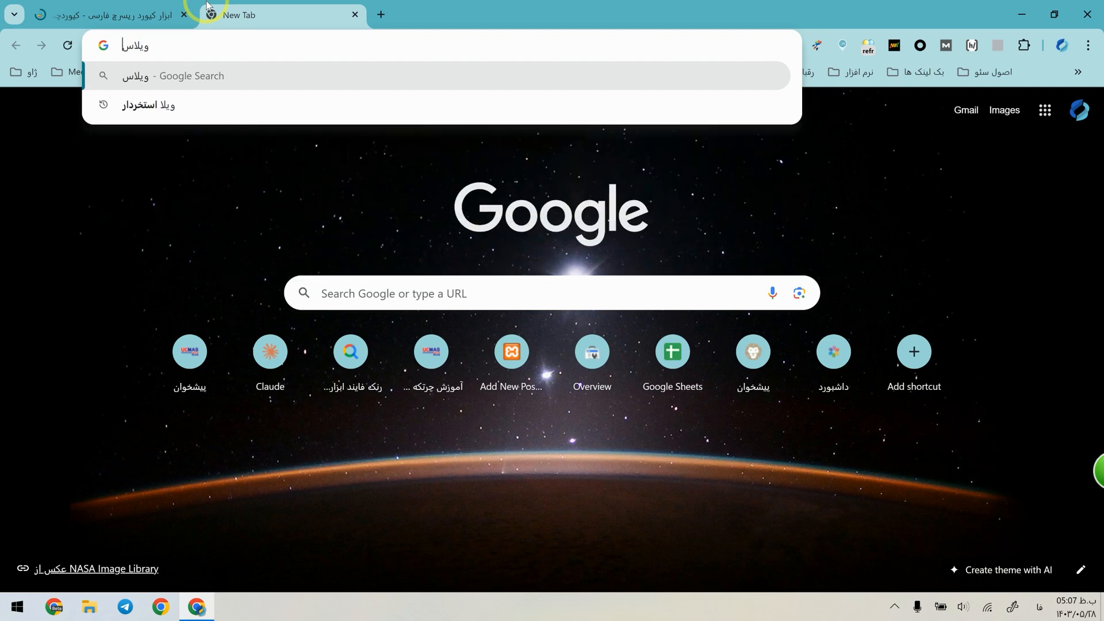
key("Return")
middle_click(288, 5)
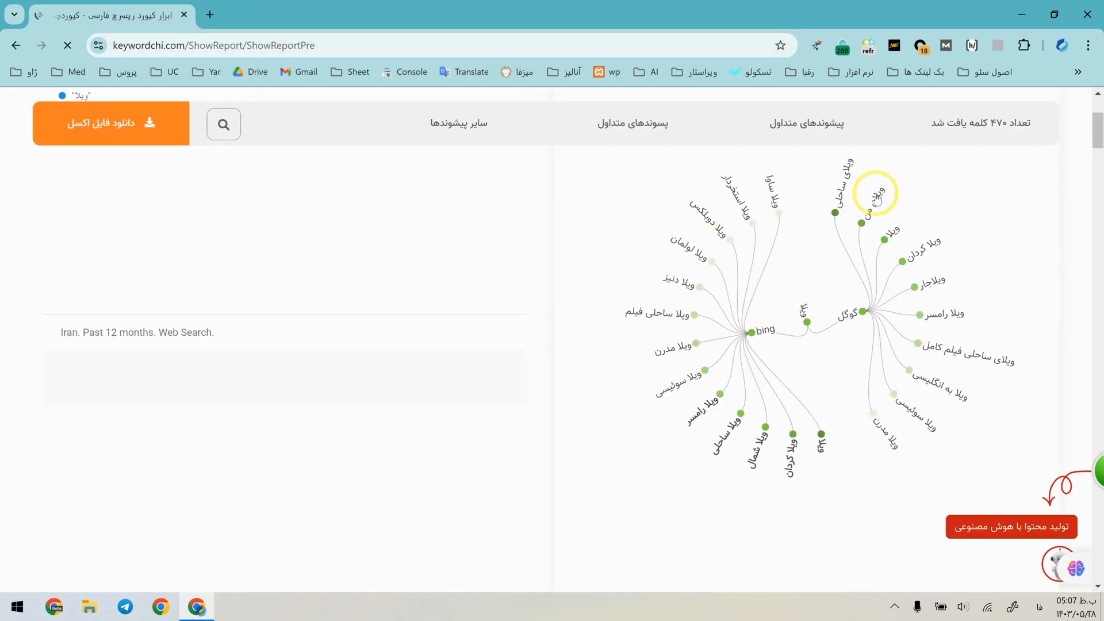
Search Google for "ویلای ساحلی" in a new tab, check the type of results, and close that tab.
left_click(210, 7)
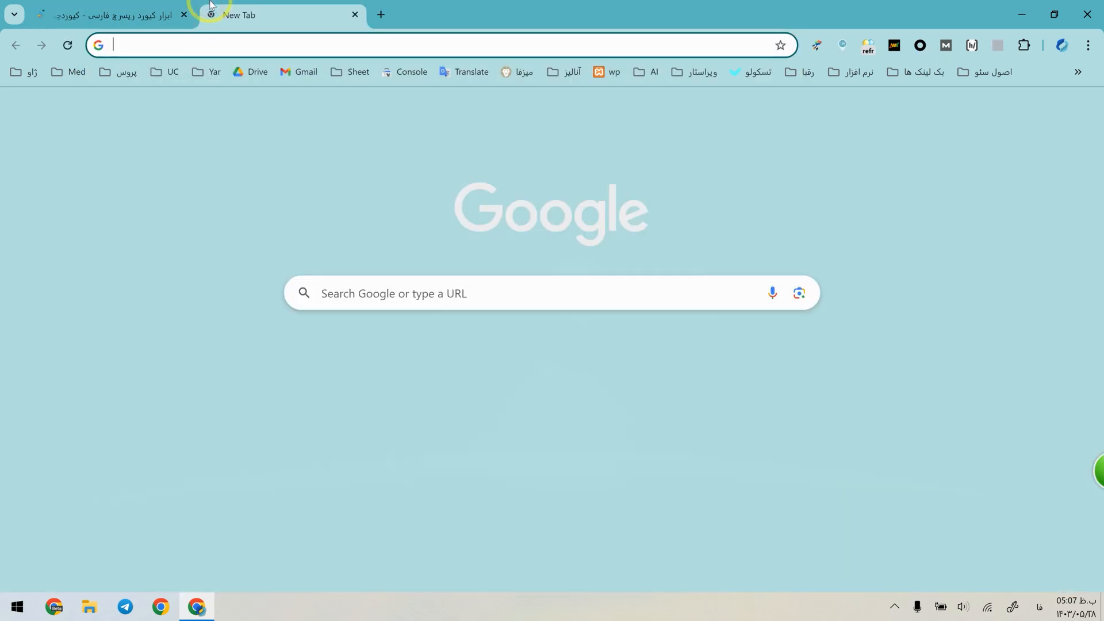
type("ویلای ساحلی")
key("Return")
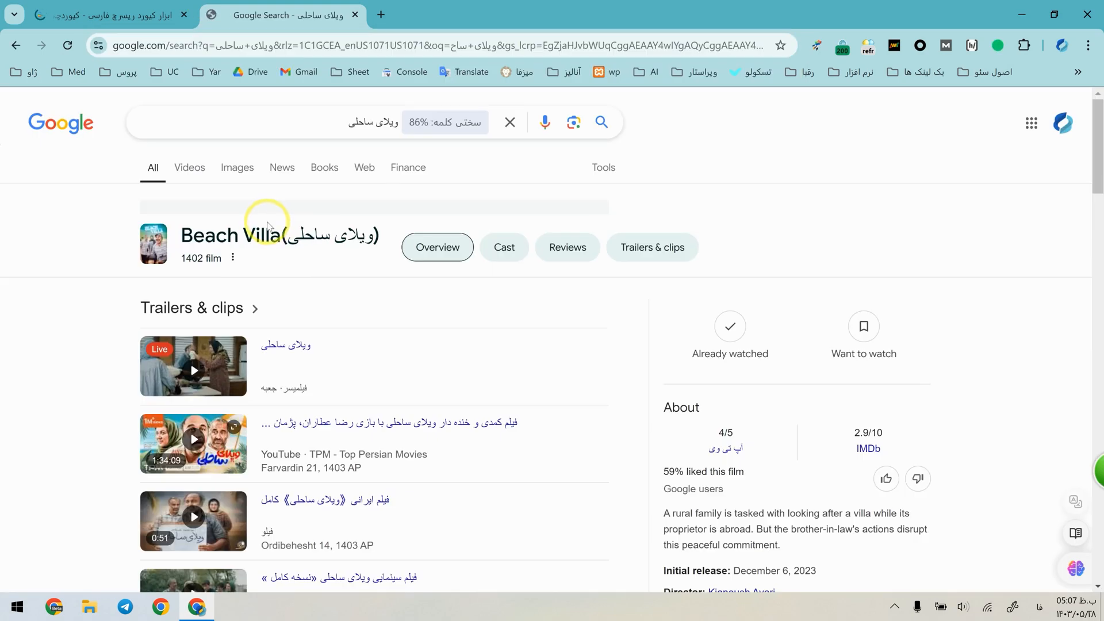
middle_click(285, 9)
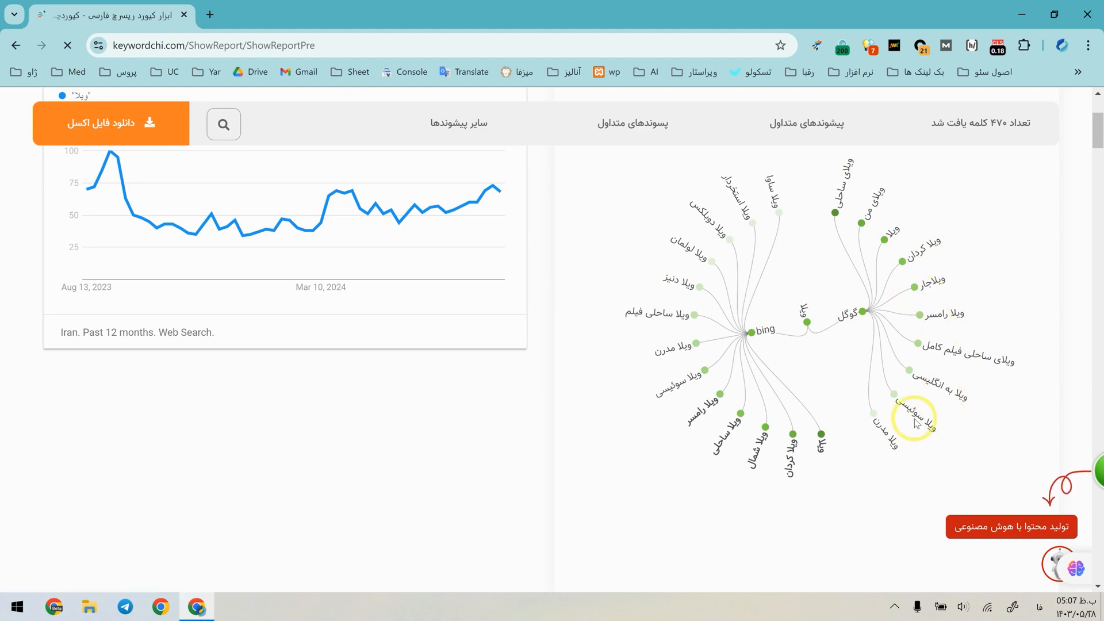
Search Google for "ویلا سوئیسی" in a new tab.
left_click(220, 15)
type("ویلا سوس")
key("BackSpace")
type("ئیسی")
key("Return")
Examine the "ویلا سوئیسی" results page, comparing the ranked pages, images and videos for search intent.
scroll(258, 363, "down", 1)
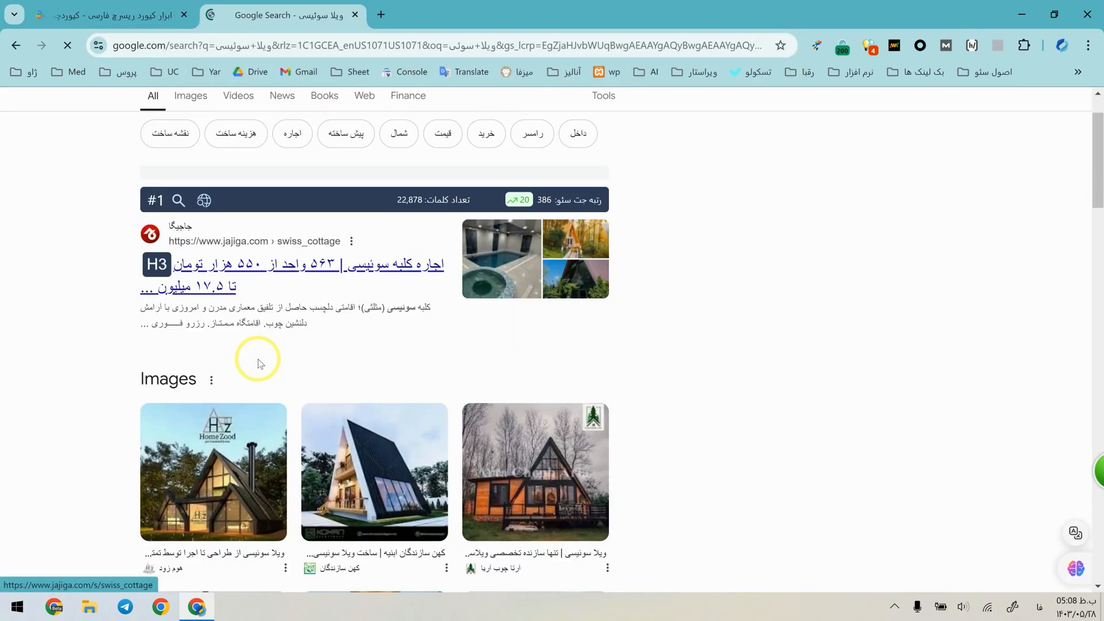
scroll(373, 326, "down", 7)
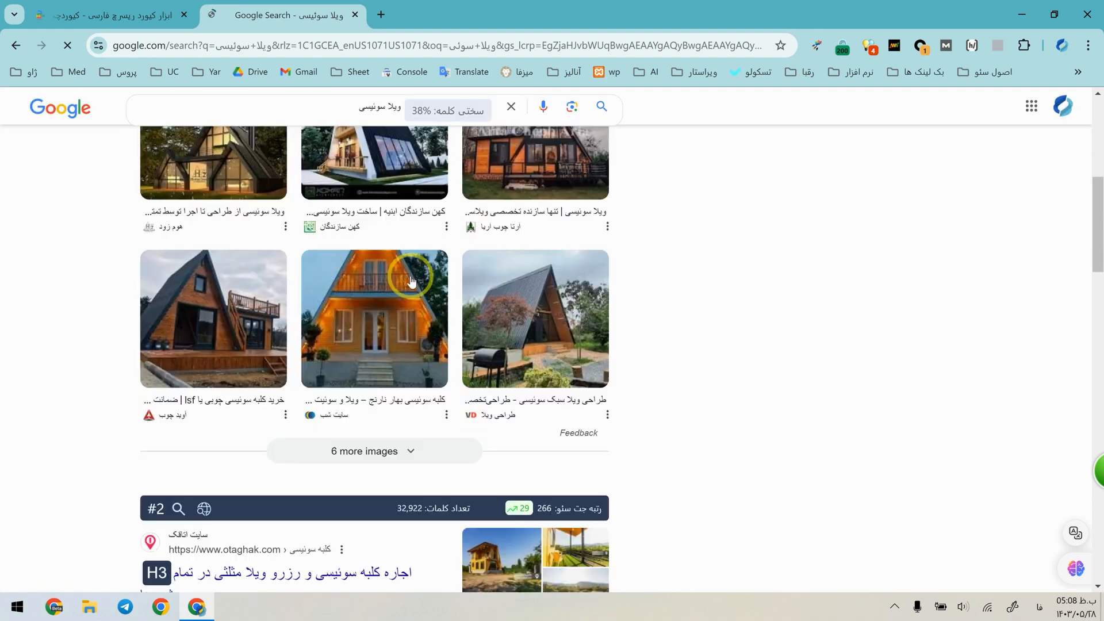
scroll(420, 276, "up", 8)
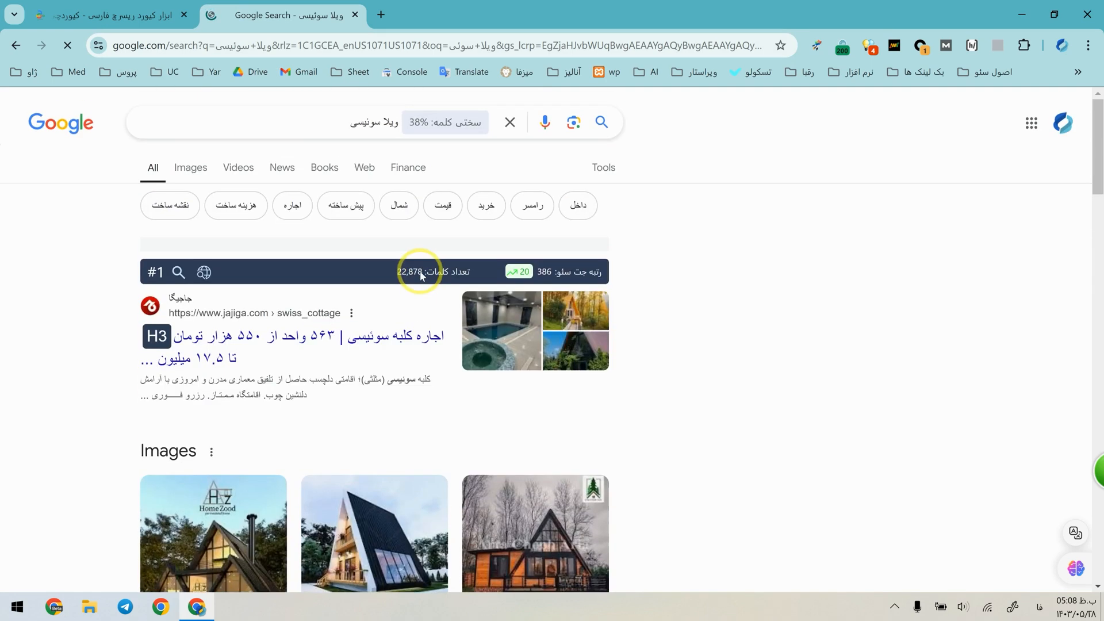
scroll(273, 363, "down", 7)
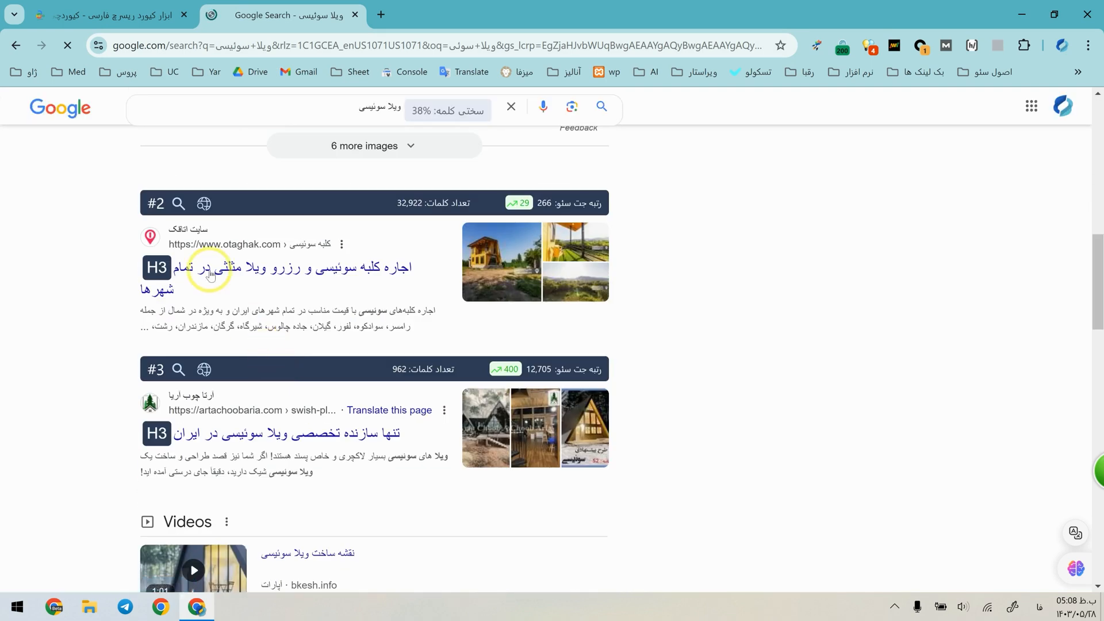
scroll(241, 330, "down", 20)
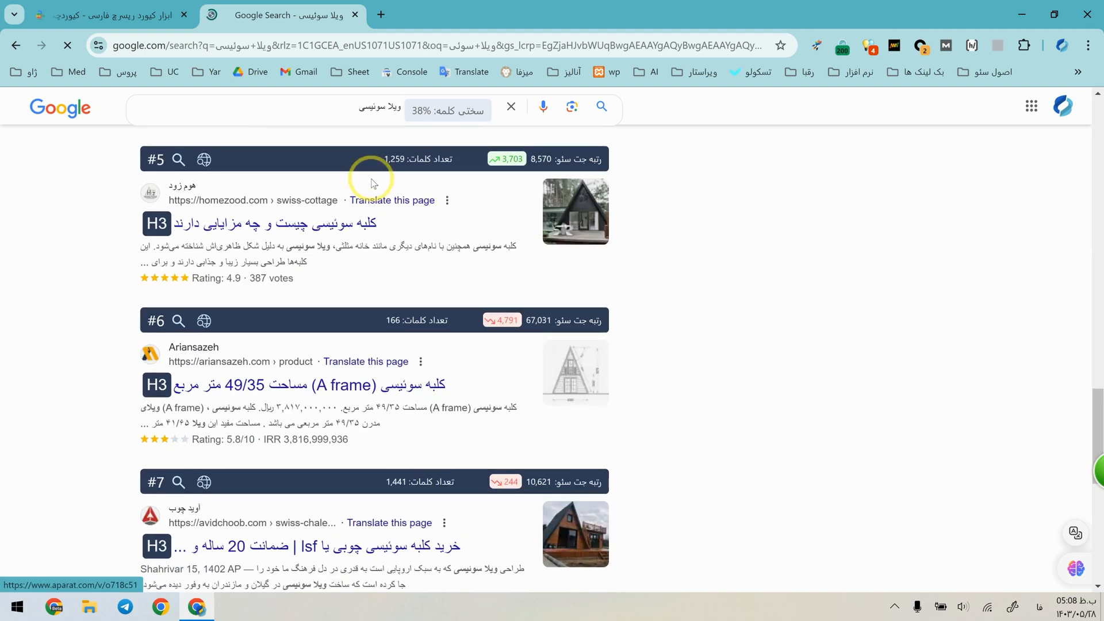
scroll(405, 241, "down", 2)
scroll(522, 332, "up", 20)
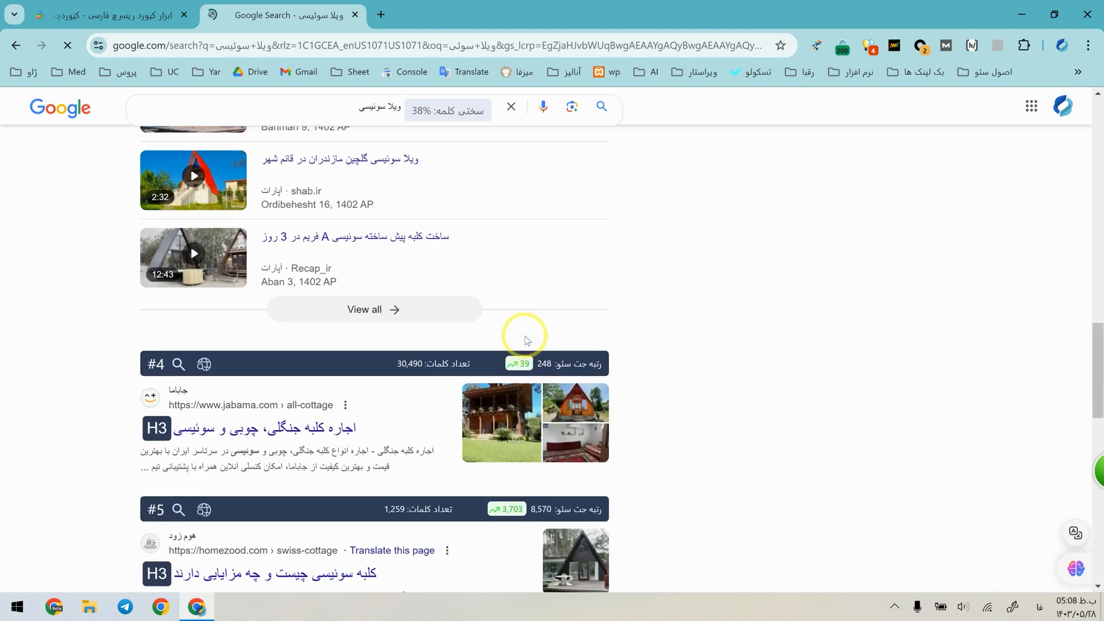
scroll(546, 332, "up", 6)
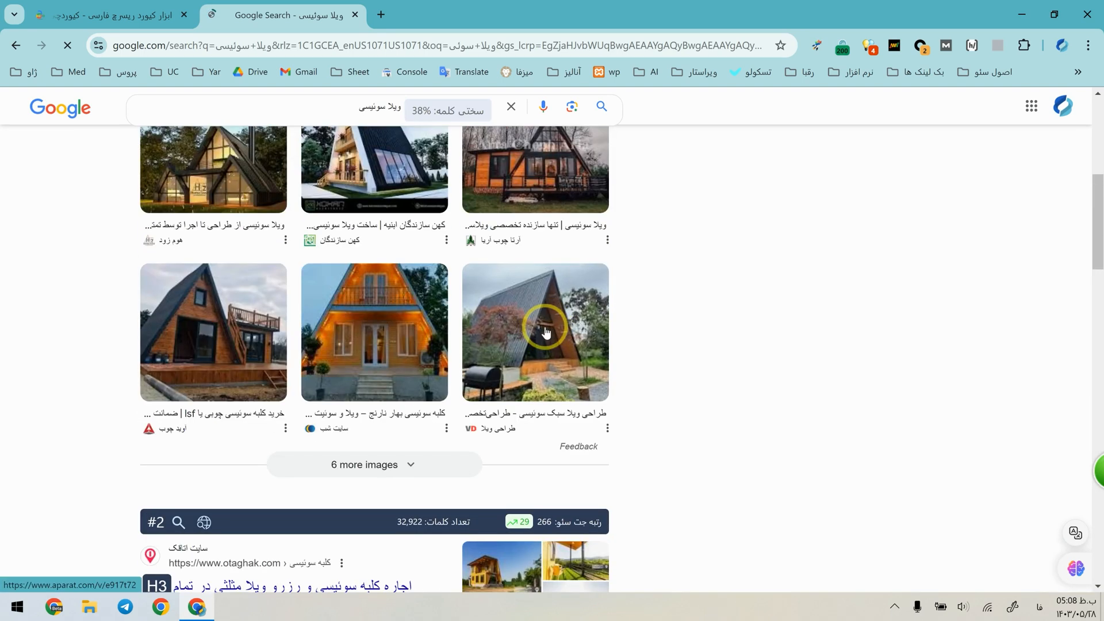
scroll(578, 382, "up", 3)
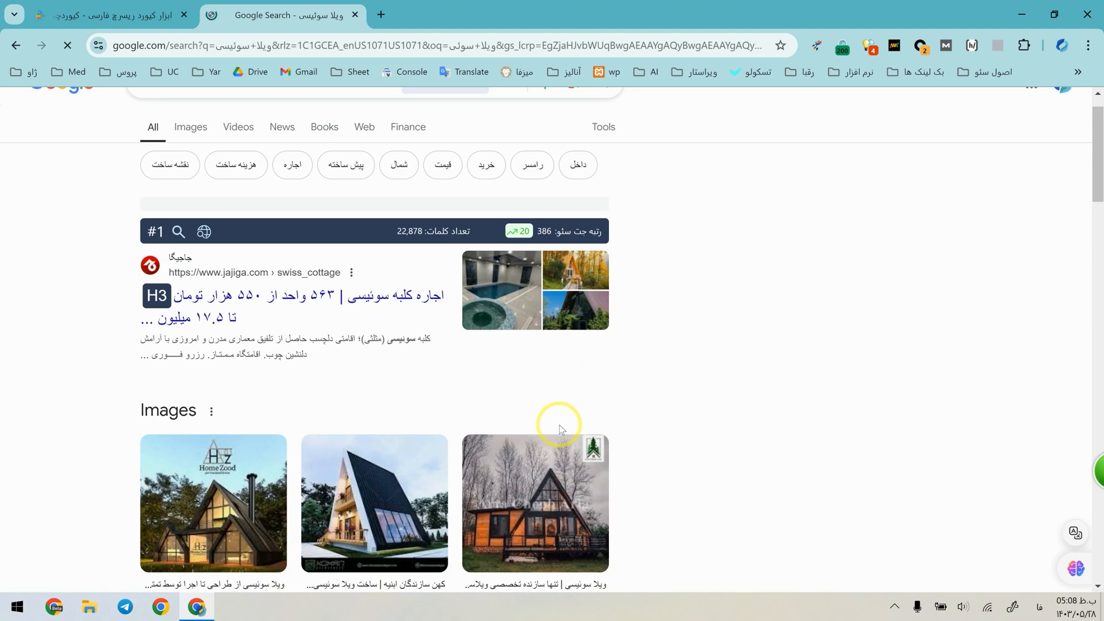
Pick up another suggestion from the keyword diagram, search Google for "ویلا مدرن" and look through the results.
left_click(109, 15)
left_click(270, 15)
scroll(378, 128, "up", 1)
left_click_drag(378, 129, 207, 116)
type("مدرن")
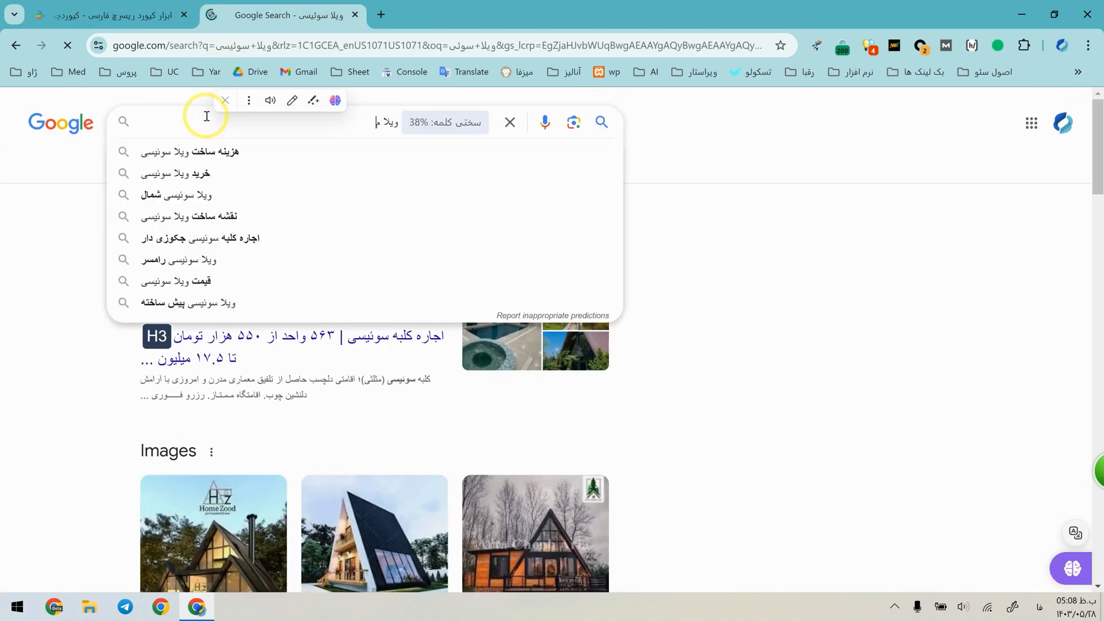
key("Return")
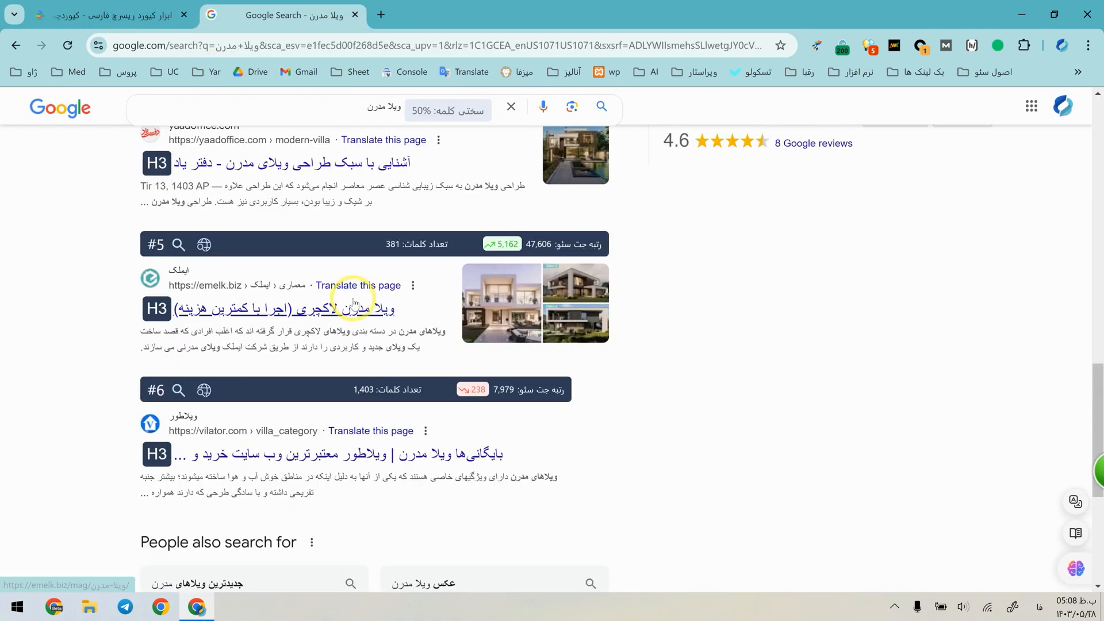
scroll(353, 301, "down", 1)
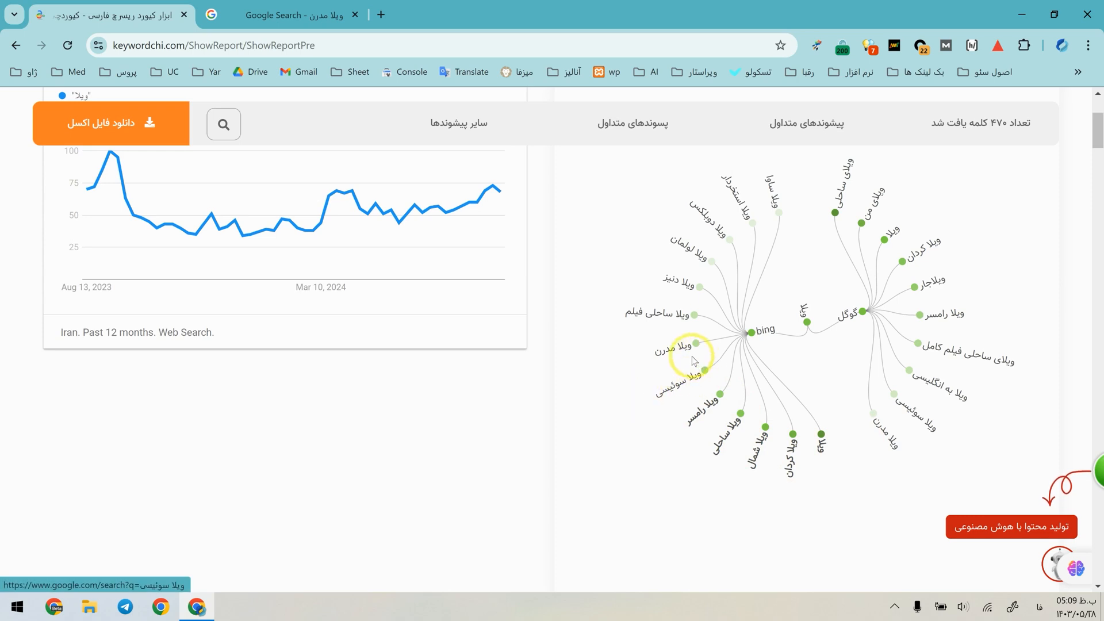
Search Google for the suggested keywords "ویلا دنیز" and "ویلا لولمان" and check their top results.
left_click(271, 10)
scroll(373, 123, "up", 8)
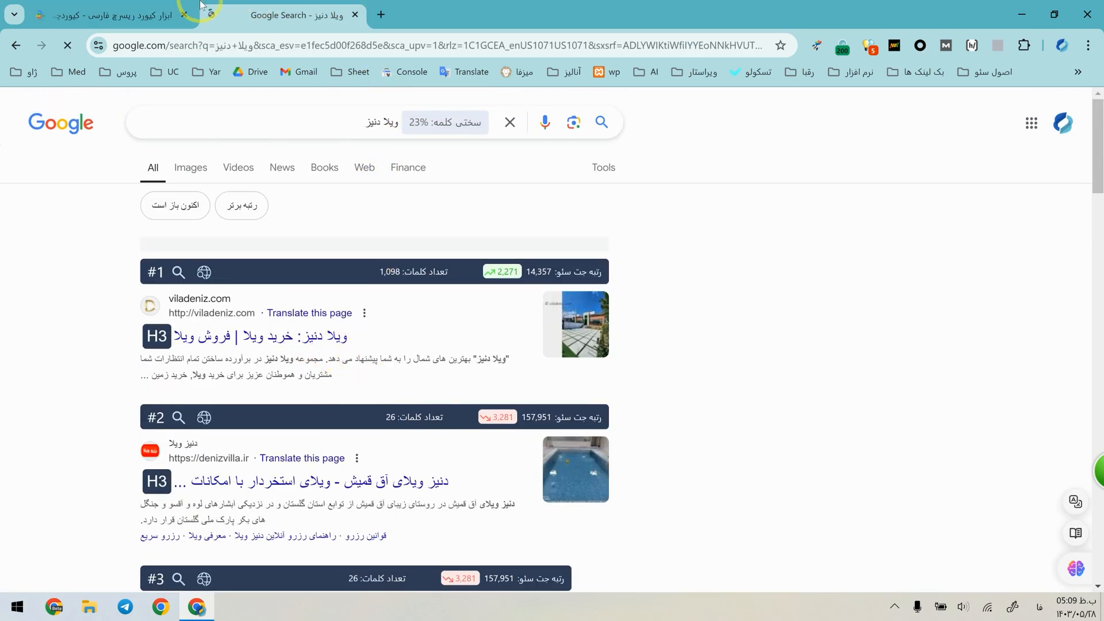
left_click(195, 9)
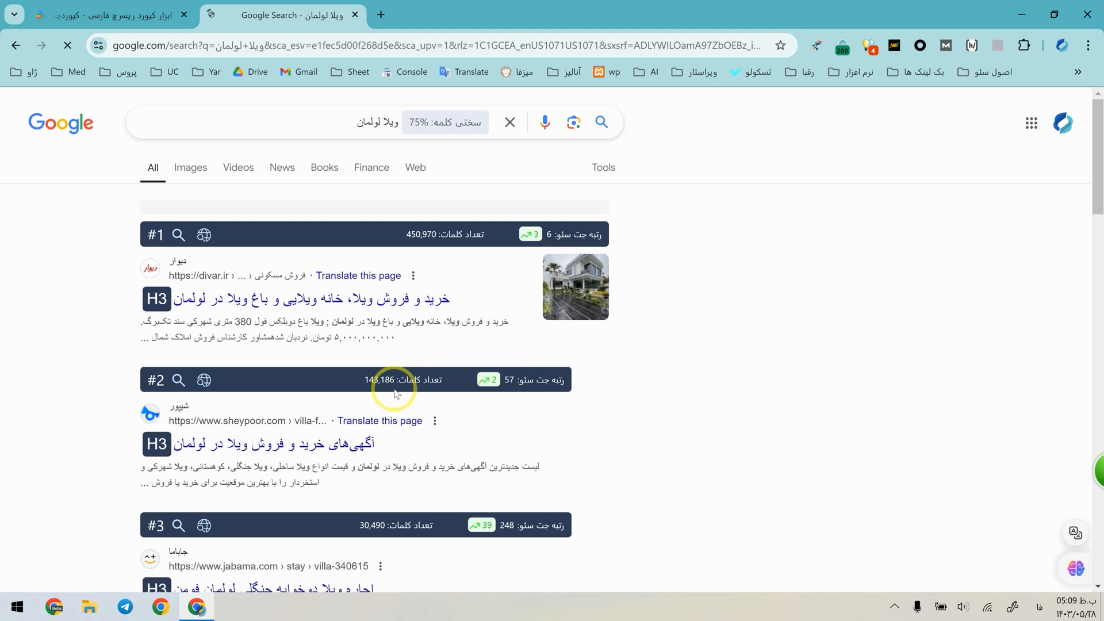
scroll(308, 403, "down", 1)
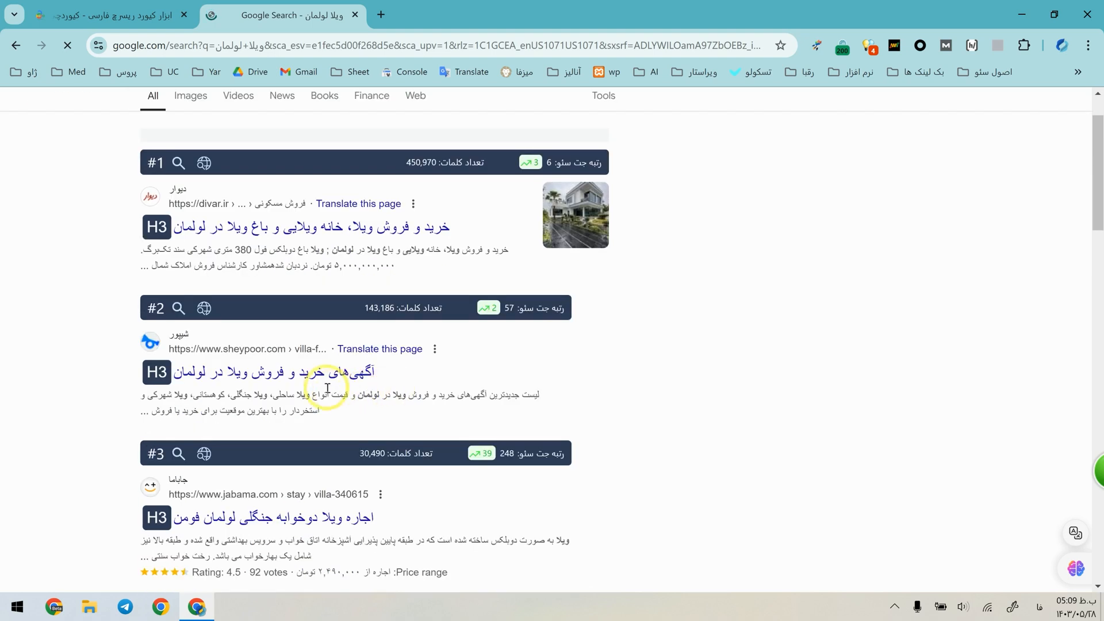
Return to the "ویلا" keyword report and review the Google and Bing branches of its suggestion diagram.
left_click(135, 17)
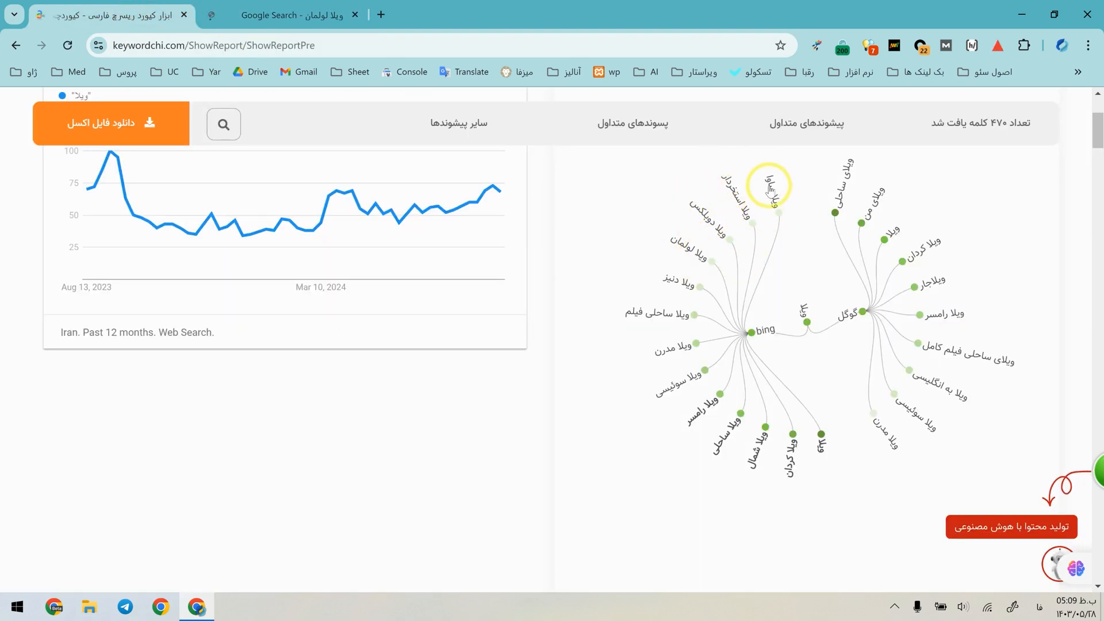
scroll(776, 218, "up", 3)
scroll(805, 345, "down", 2)
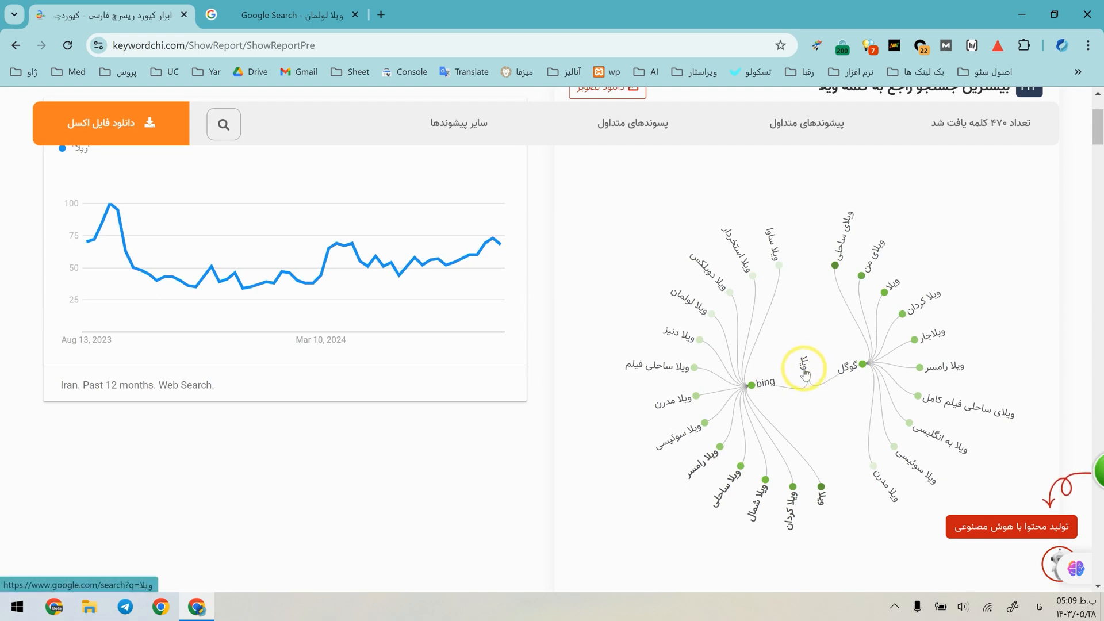
scroll(1070, 114, "up", 2)
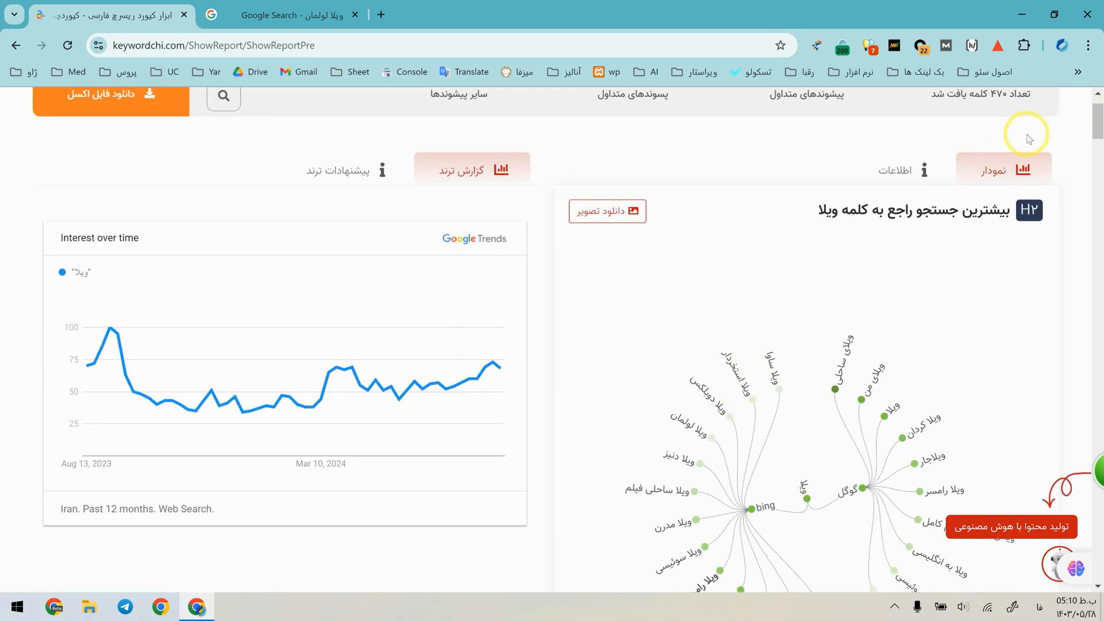
Examine the alphabetical lists of most-searched "ویلا" keywords, from the first letters through "ی".
left_click_drag(1098, 118, 1068, 412)
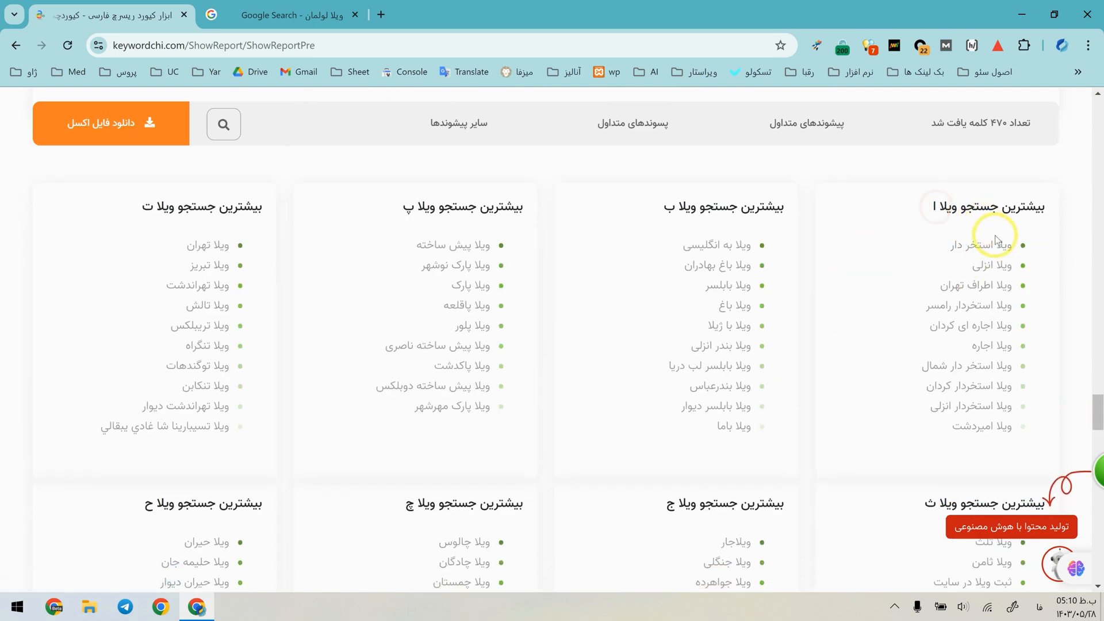
mouse_move(1012, 265)
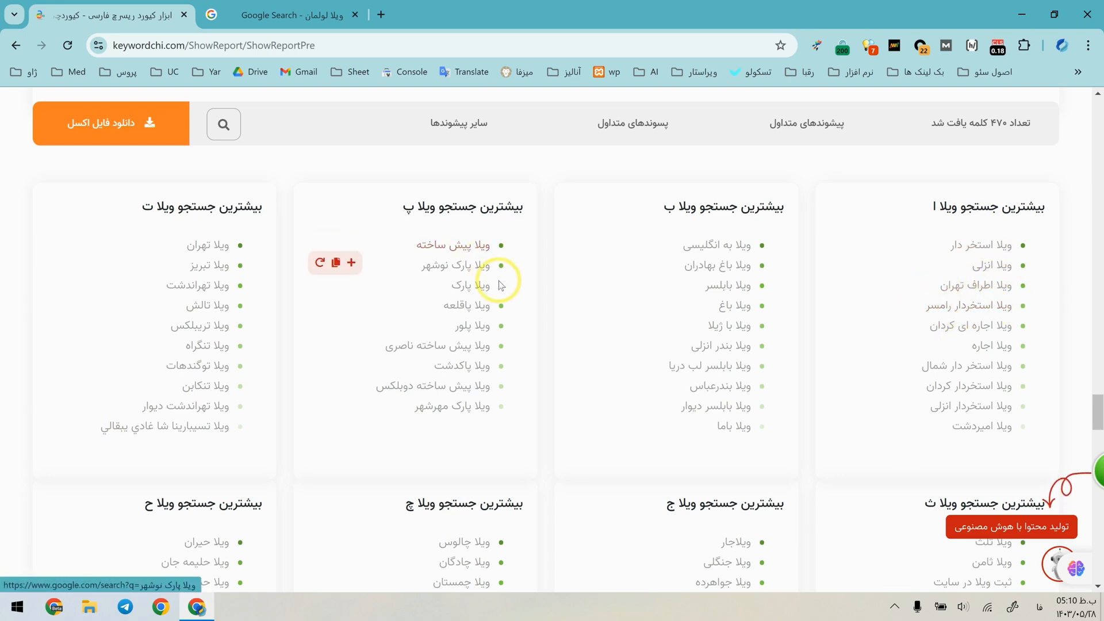
scroll(237, 317, "down", 15)
scroll(301, 360, "down", 15)
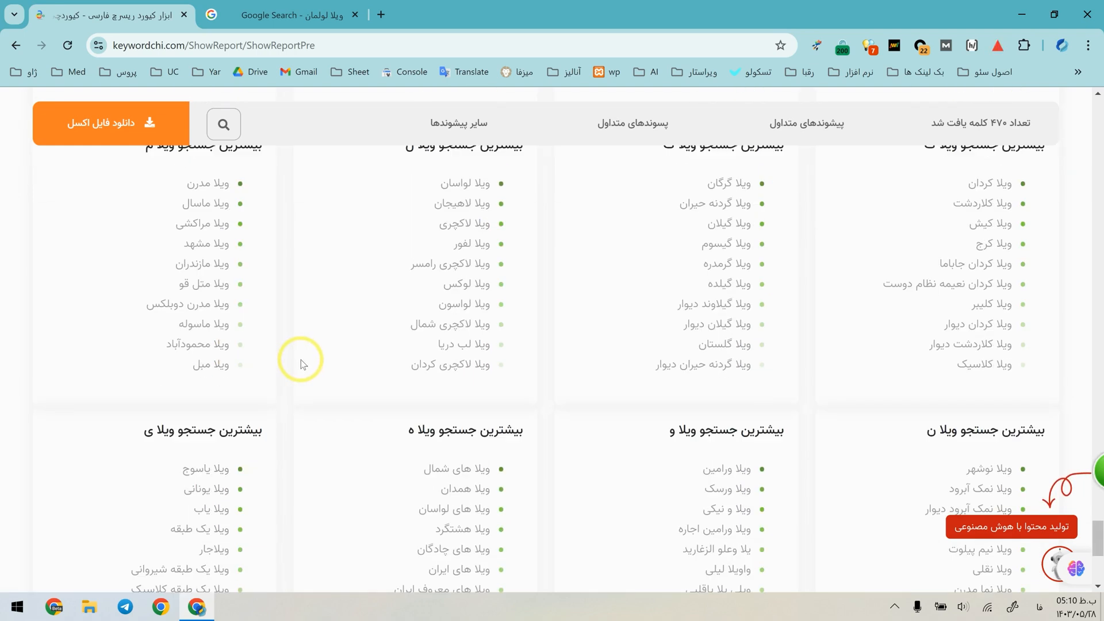
scroll(365, 424, "up", 5)
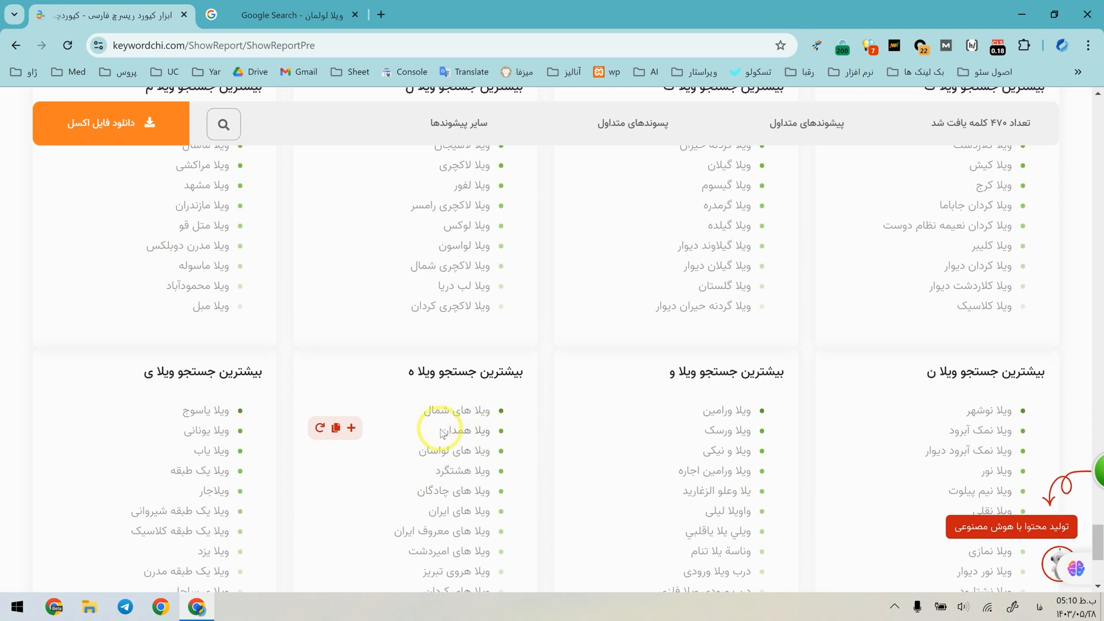
scroll(706, 323, "up", 1)
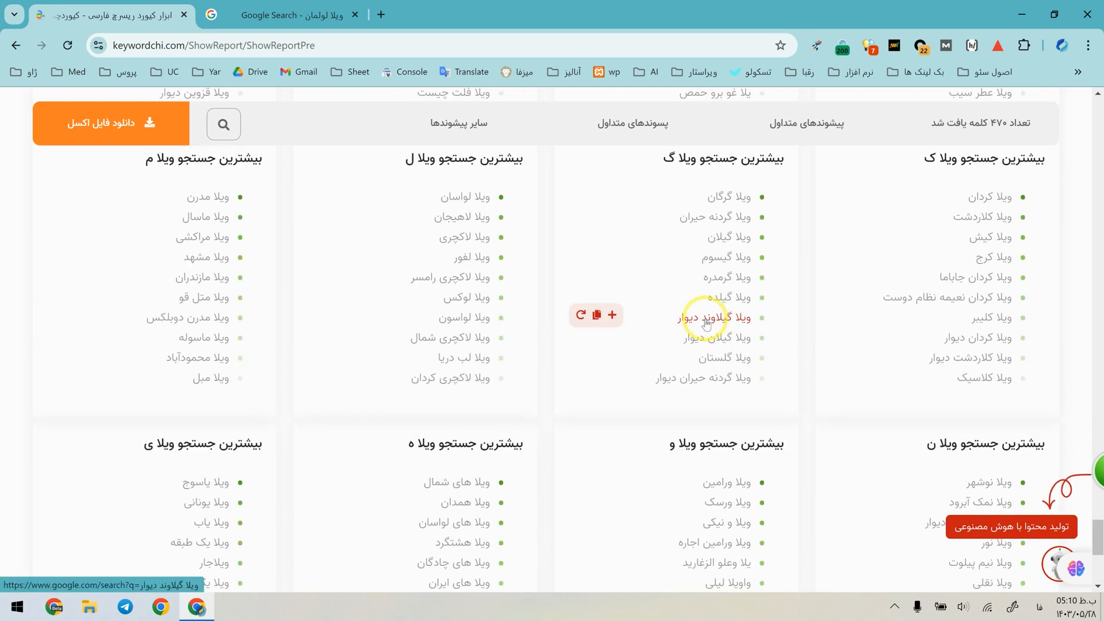
Show the most-searched "ویلا" keywords as Google and Bing lists and run a new keyword research for "ویلا کردان".
scroll(706, 324, "up", 10)
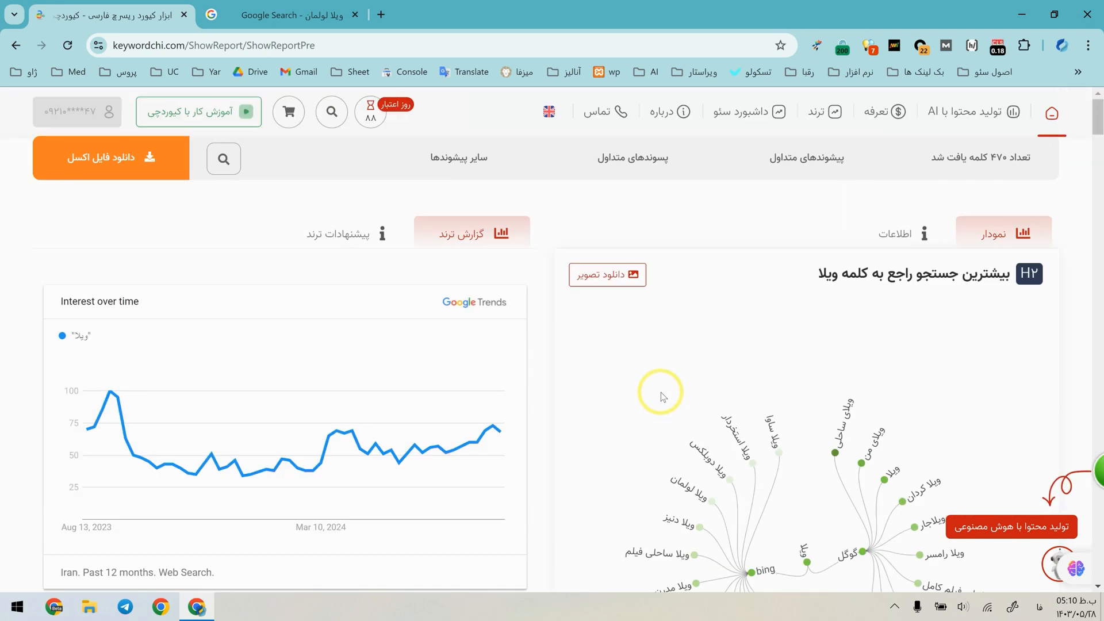
scroll(697, 391, "down", 1)
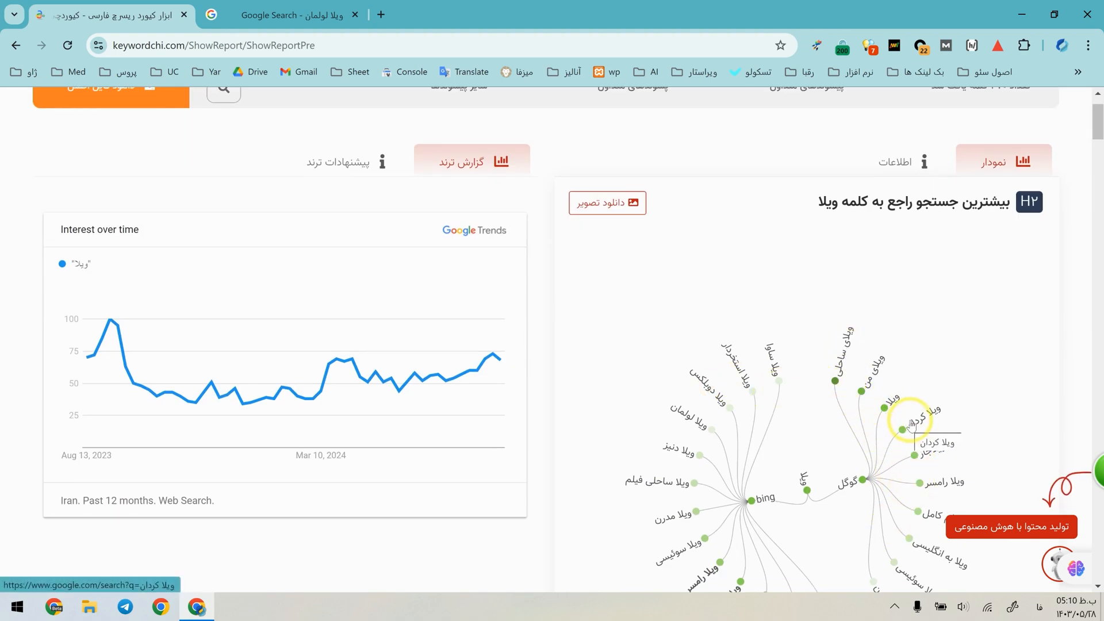
left_click(915, 158)
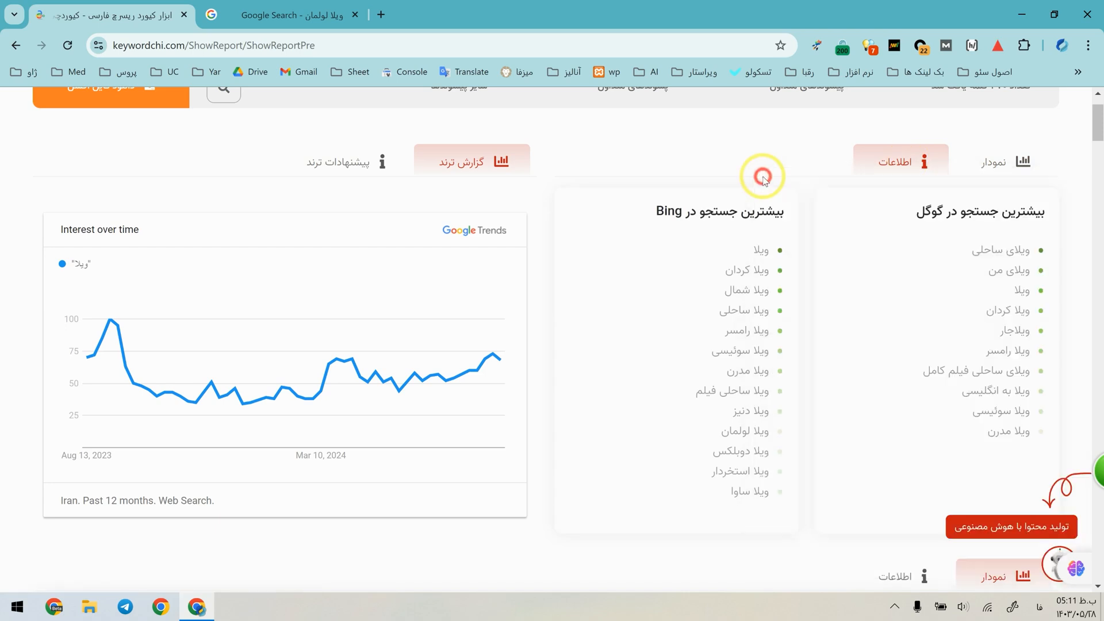
mouse_move(863, 308)
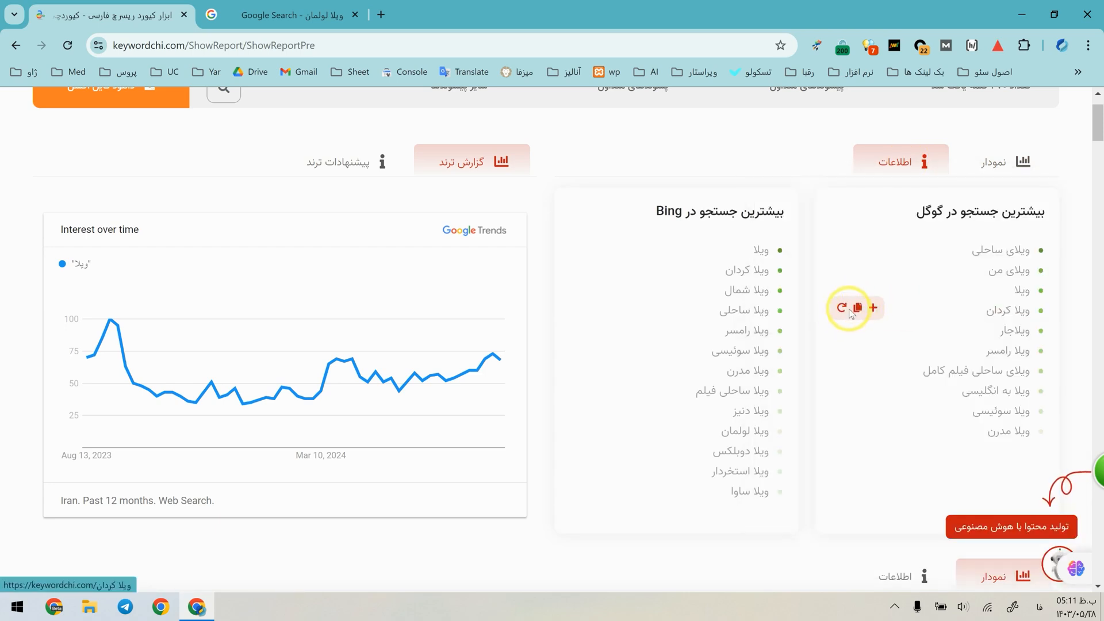
left_click(841, 308)
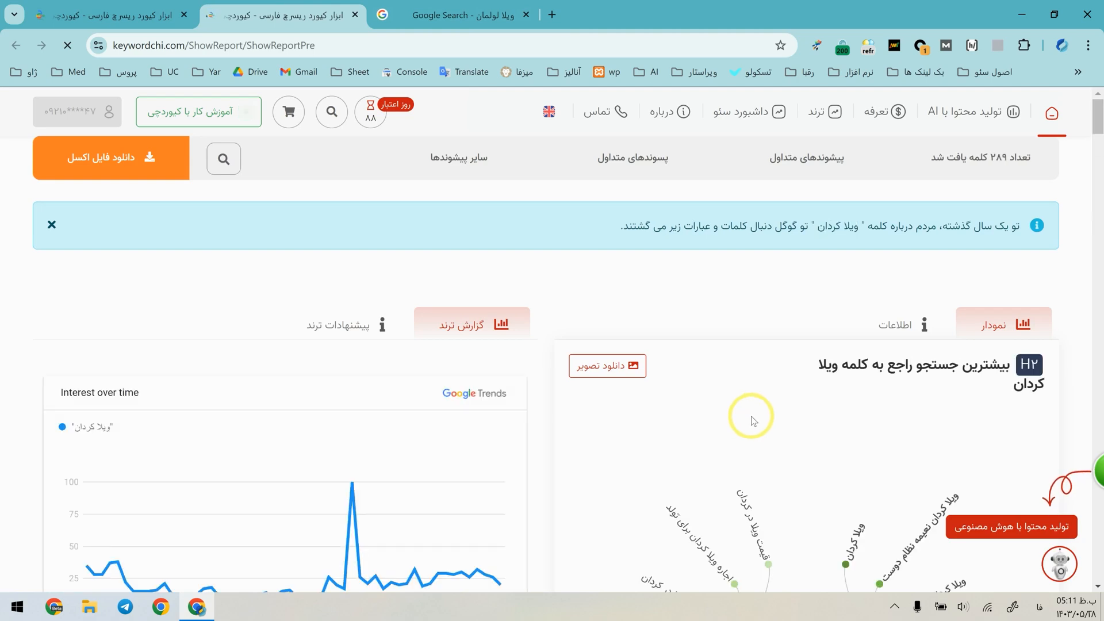
Compare the "ویلا" and "ویلا کردان" reports, and show the most-searched "ویلا کردان" keywords as Google and Bing lists.
left_click(121, 4)
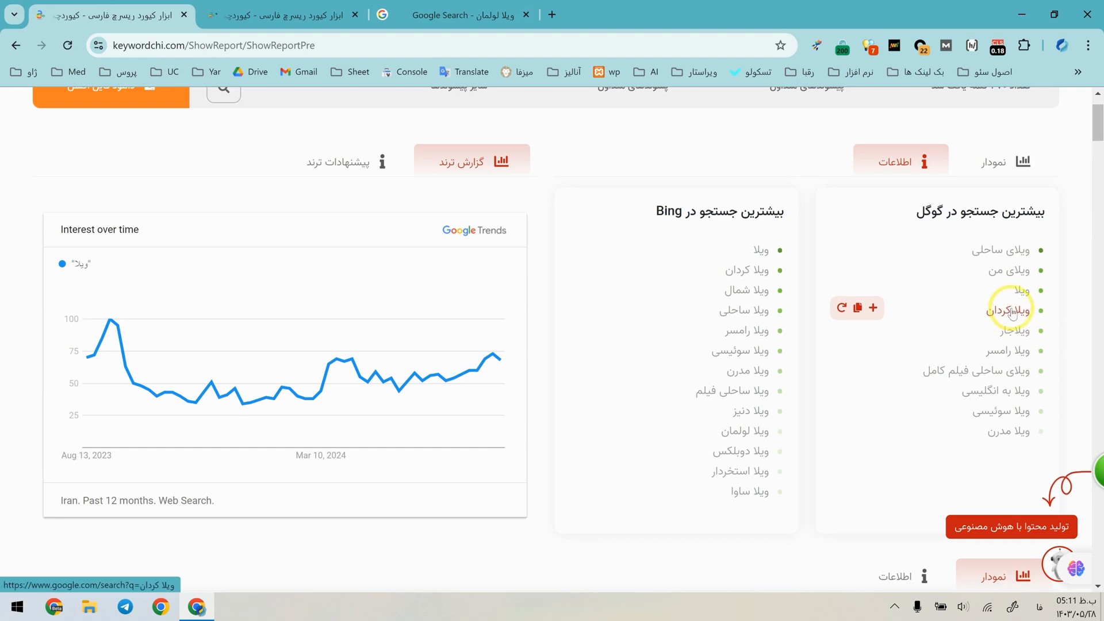
left_click(258, 14)
left_click(104, 15)
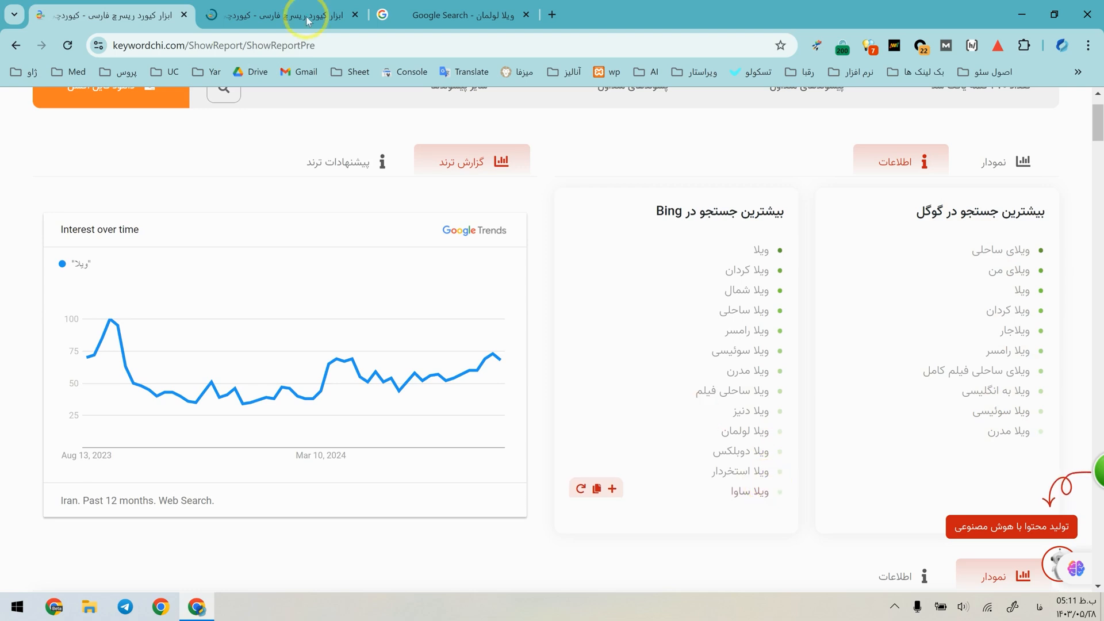
left_click(282, 6)
left_click(895, 238)
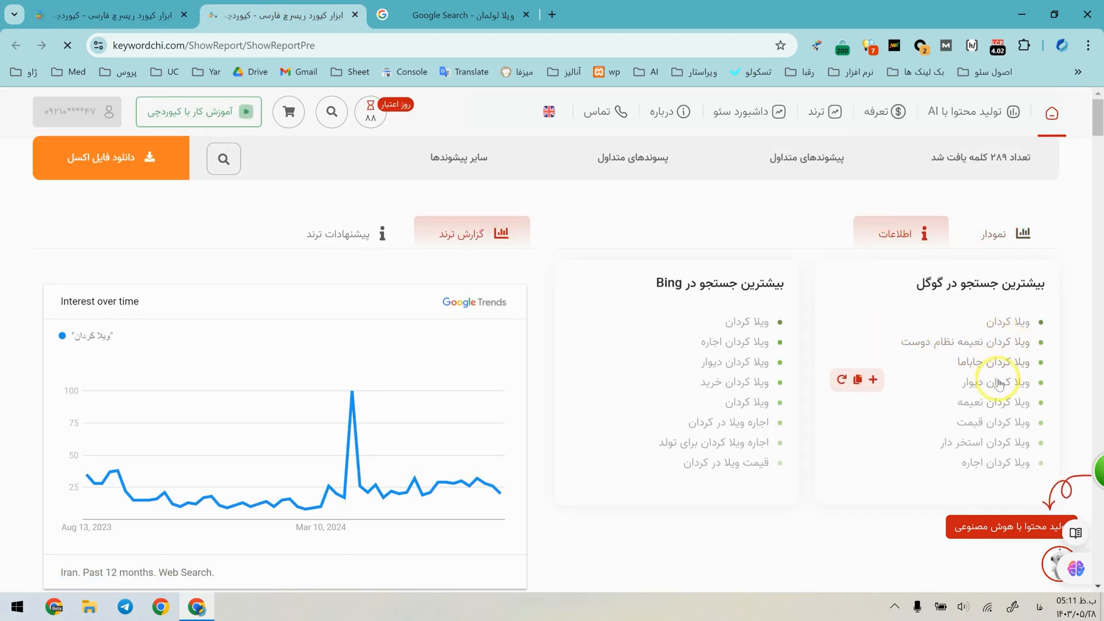
Open the Google results for "ویلا کردان اجاره", review the ranked pages, and close that results tab.
left_click(971, 467)
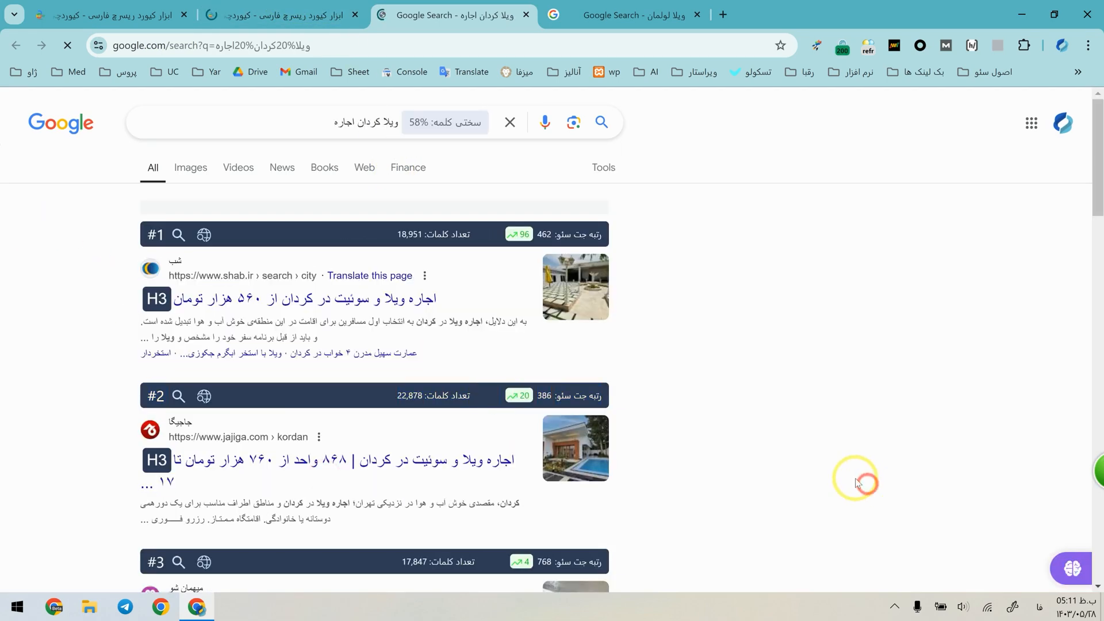
scroll(863, 483, "down", 5)
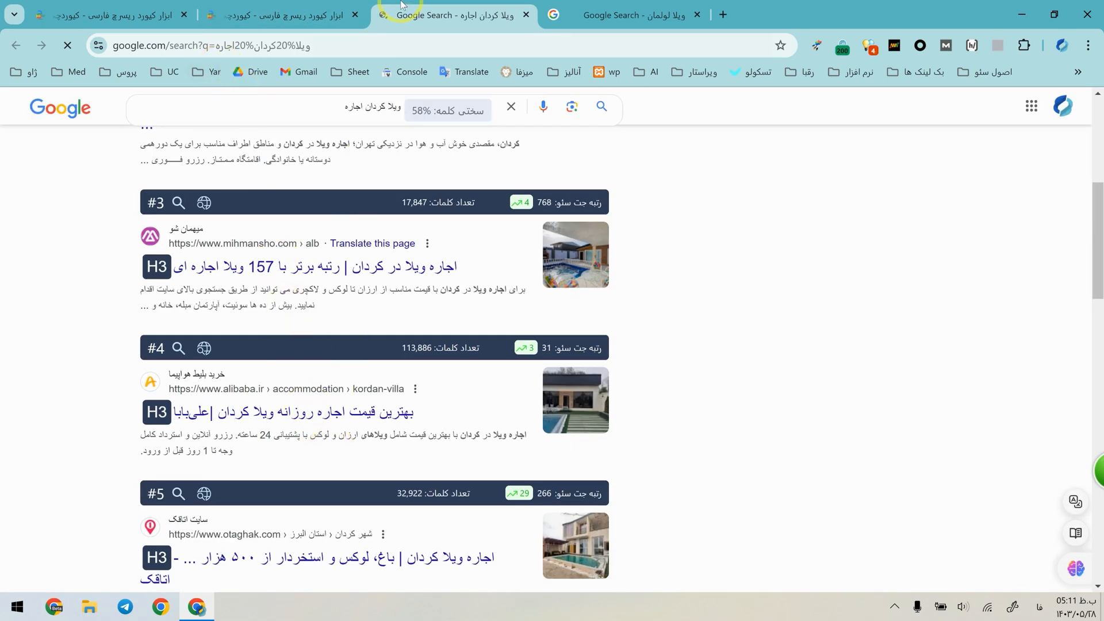
key("ctrl+w")
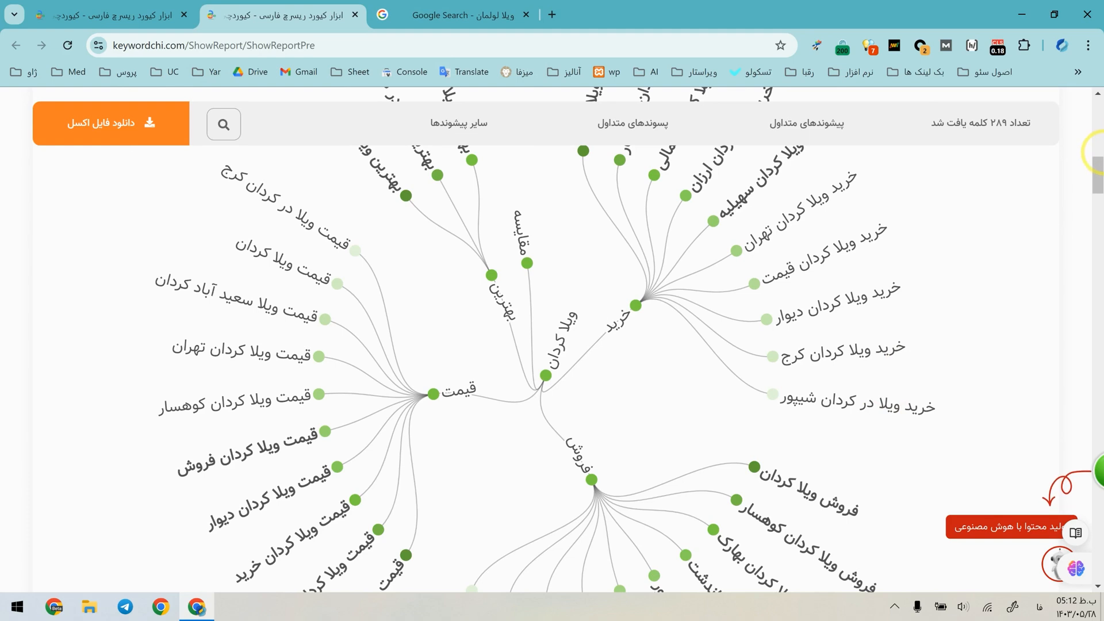
Examine the alphabetical lists of most-searched "ویلا کردان" keywords, from "ا" through "ط".
left_click_drag(1098, 168, 1096, 400)
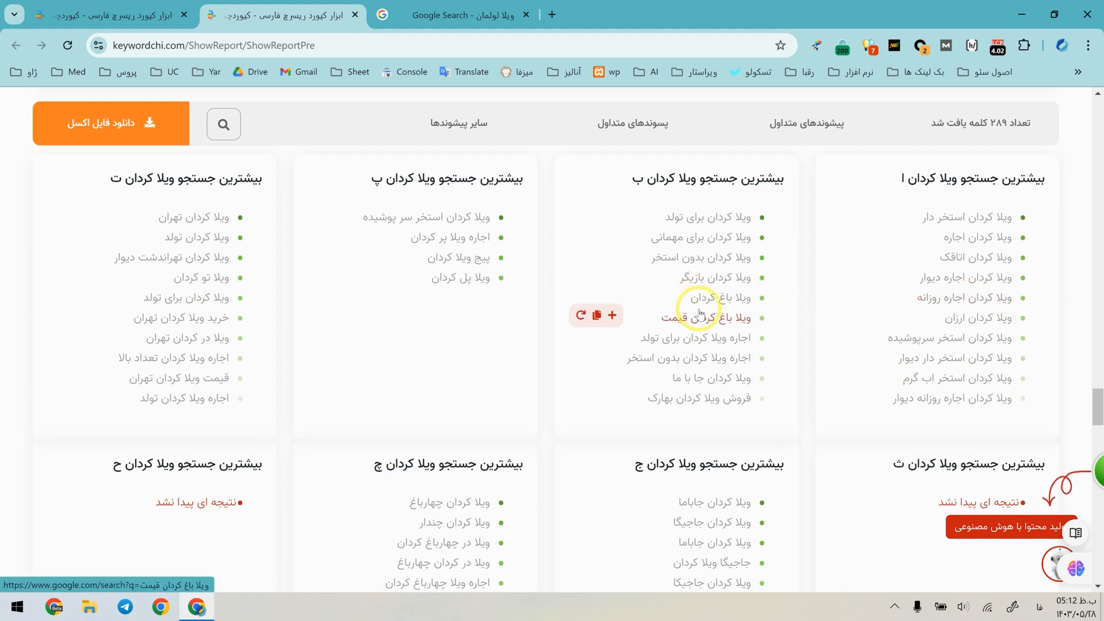
scroll(699, 377, "down", 2)
scroll(699, 377, "down", 1)
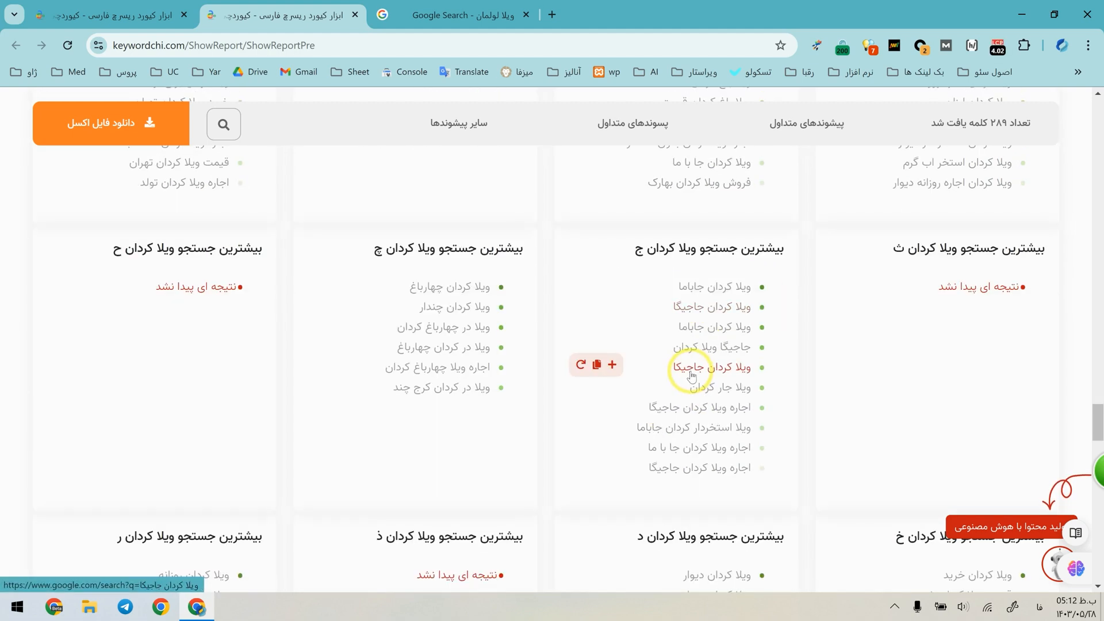
scroll(691, 377, "down", 8)
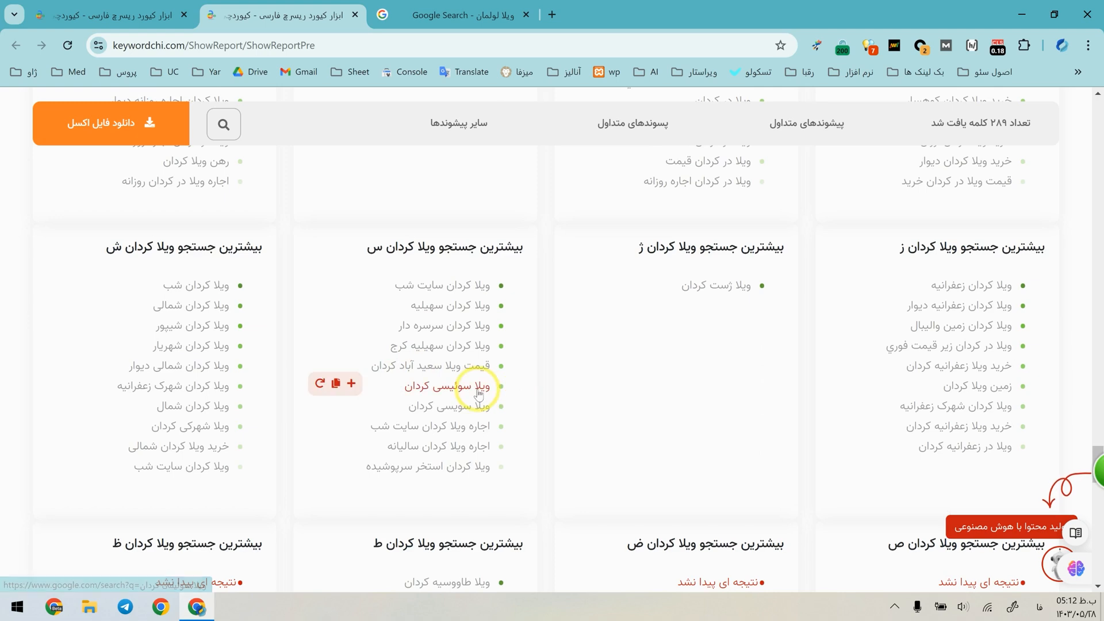
scroll(483, 396, "down", 4)
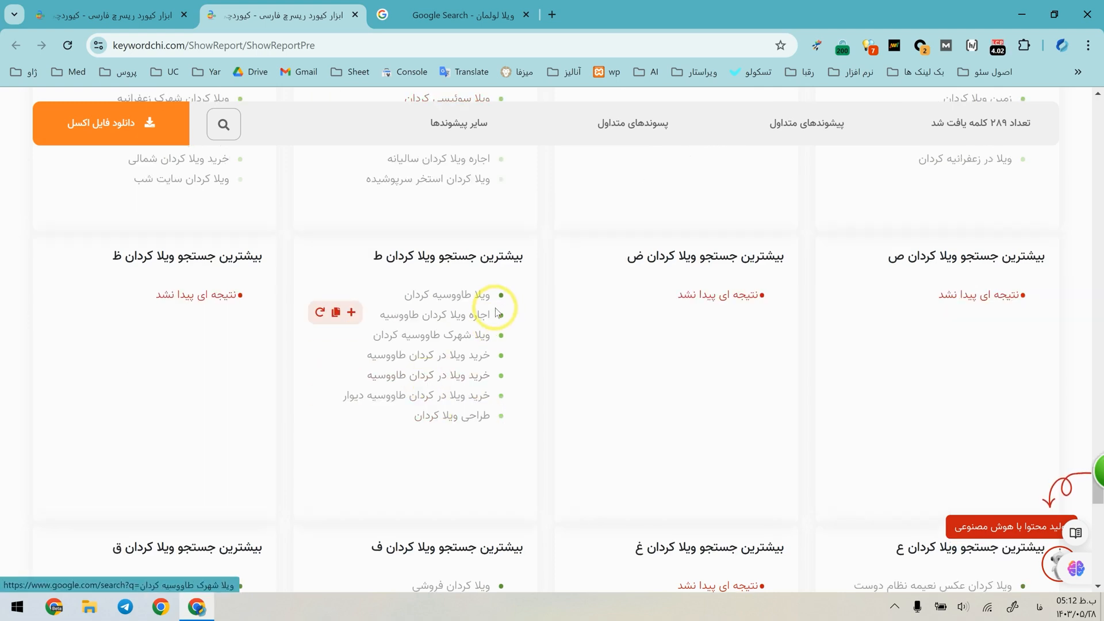
scroll(303, 305, "up", 20)
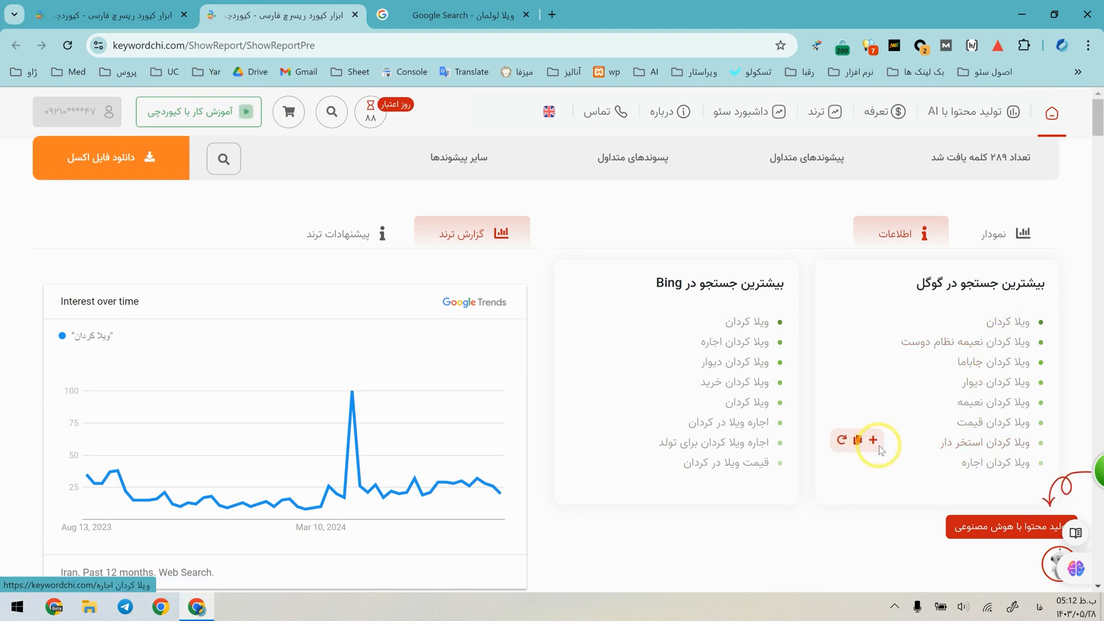
Run a new keyword research for "ویلا کردان استخر دار" and show its most-searched keywords as Google and Bing lists.
middle_click(841, 441)
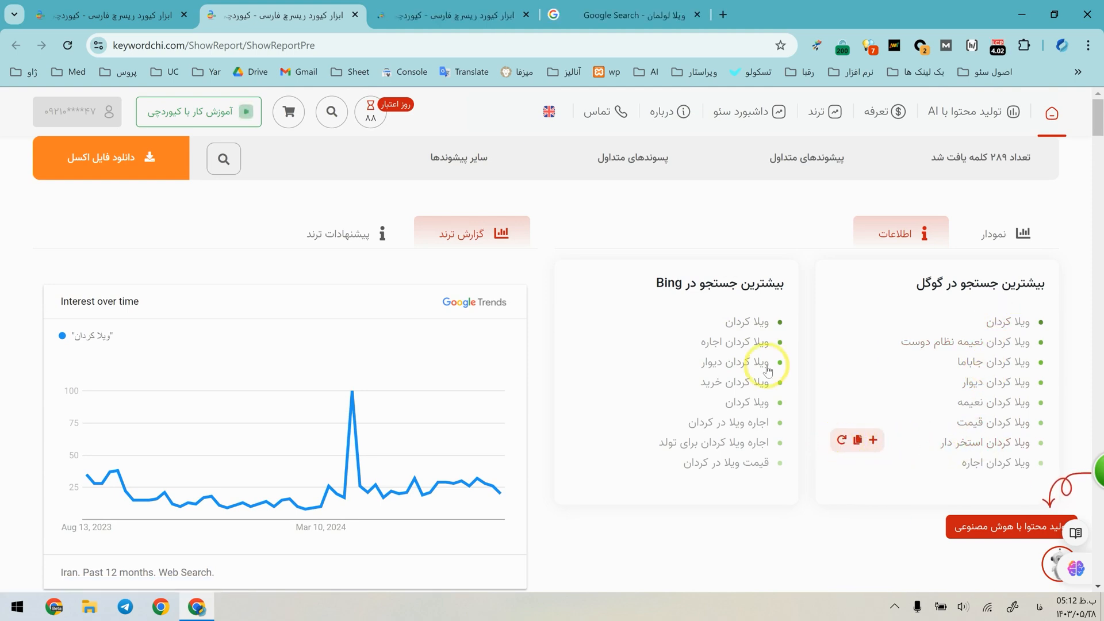
left_click(491, 8)
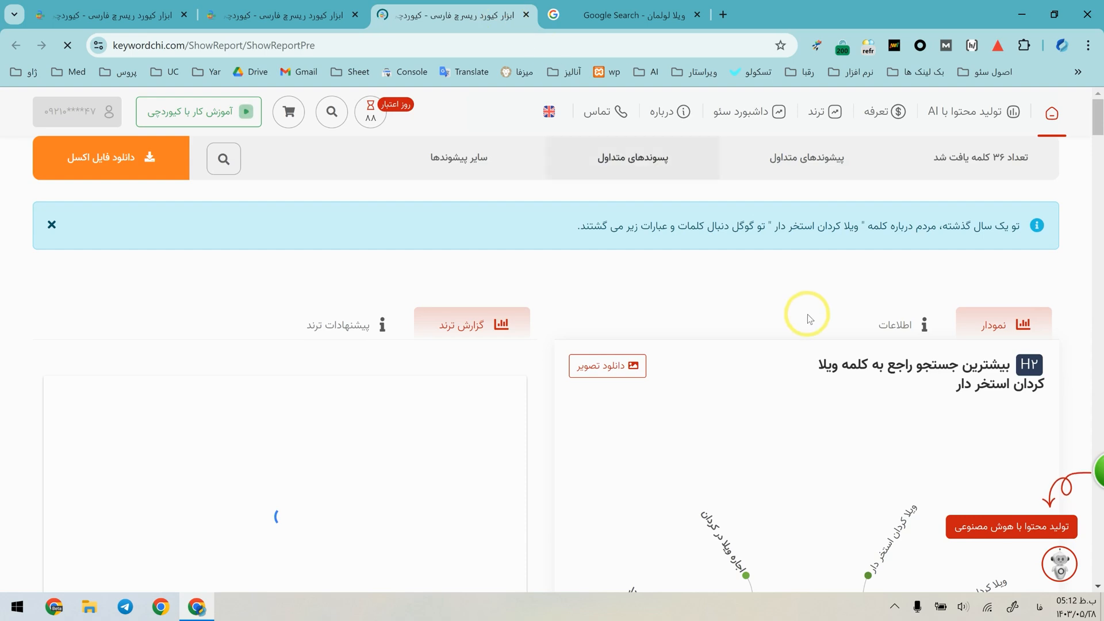
left_click(900, 178)
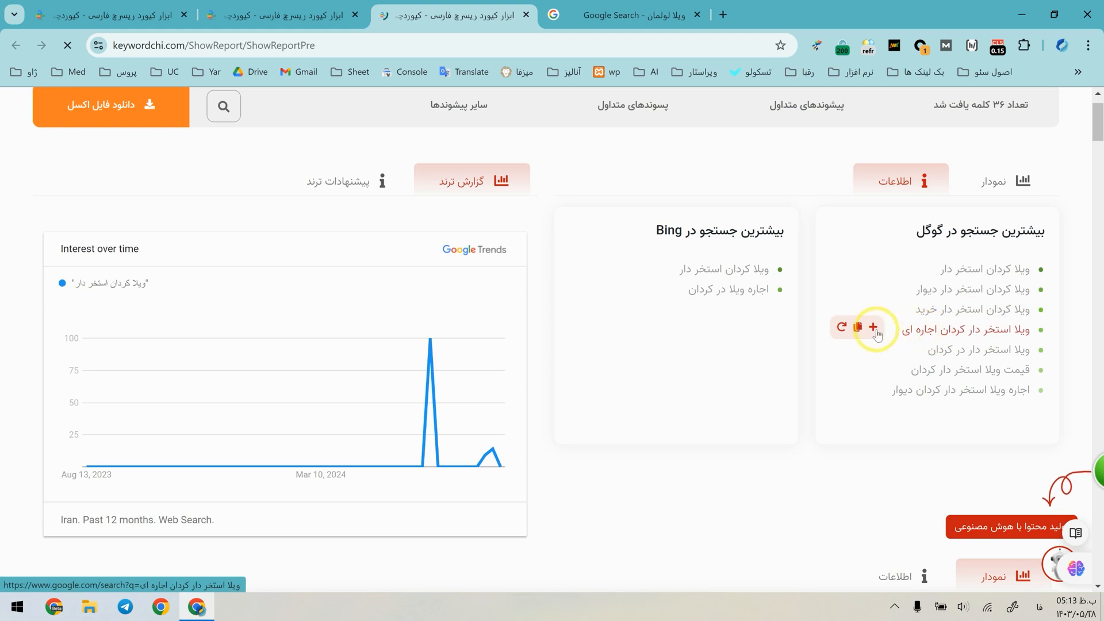
Open the Google results for "ویلا استخر دار کردان اجاره ای", review the ranked pages, and return to the keyword report.
left_click(918, 330, "ctrl")
left_click(573, 5)
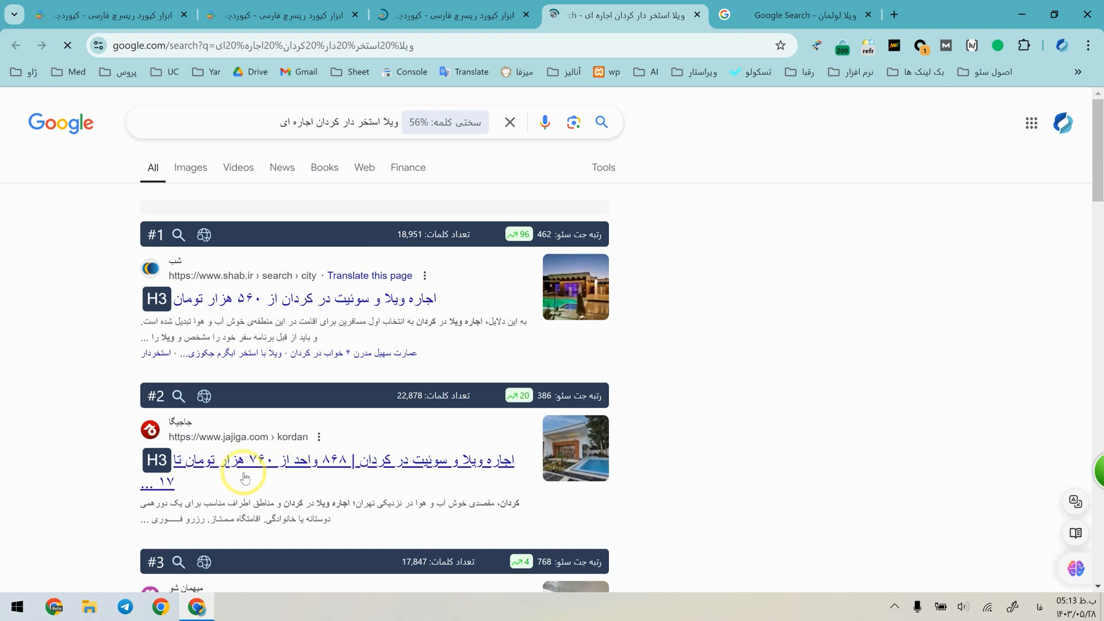
scroll(245, 477, "down", 3)
key("ctrl+shift+Tab")
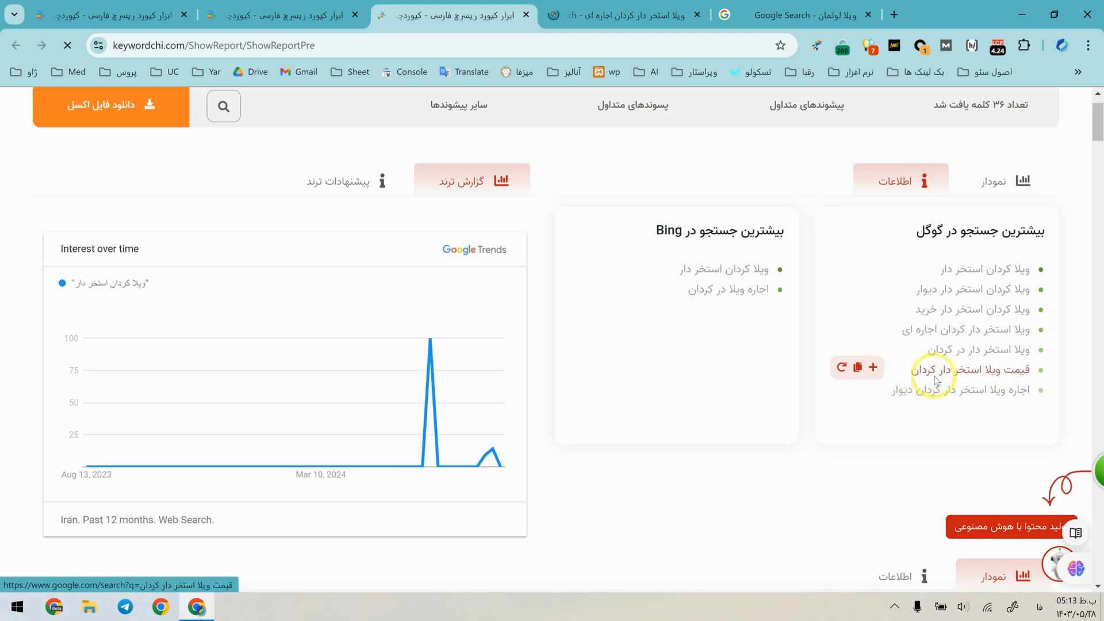
Run a new keyword research for "قیمت ویلا استخر دار کردان" and view its chart of most-searched keywords.
left_click(843, 374)
scroll(843, 371, "down", 2)
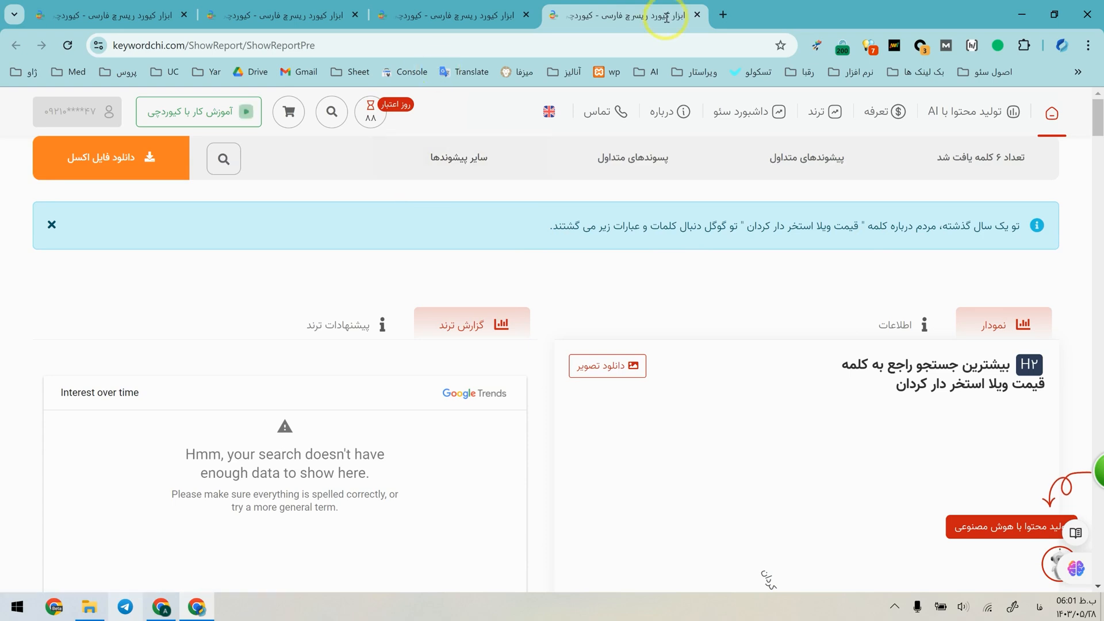
scroll(719, 280, "down", 5)
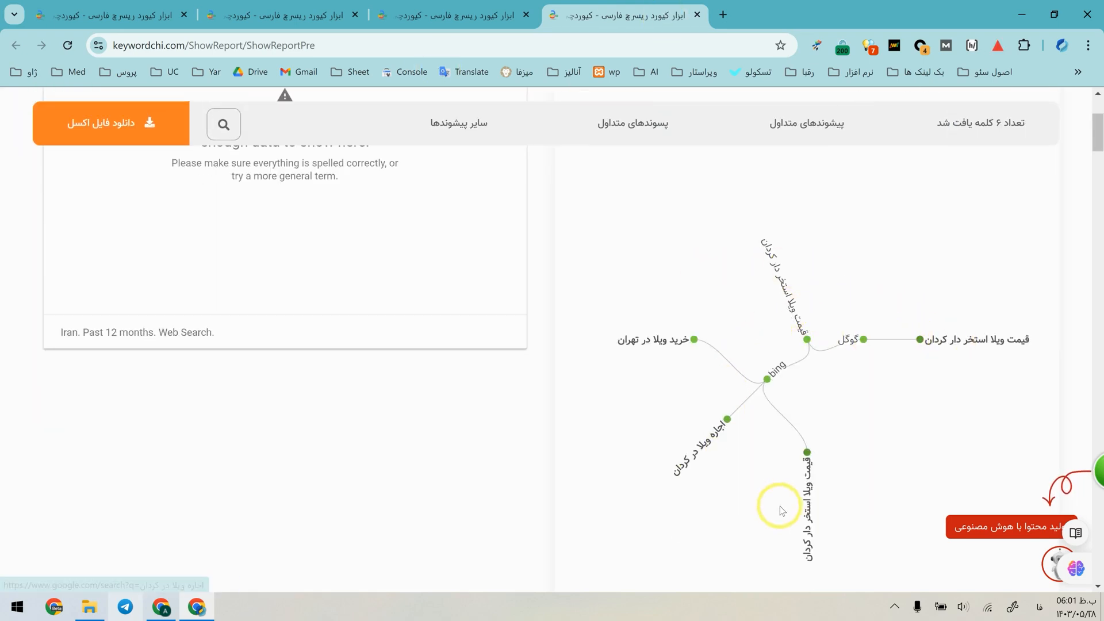
scroll(748, 446, "up", 4)
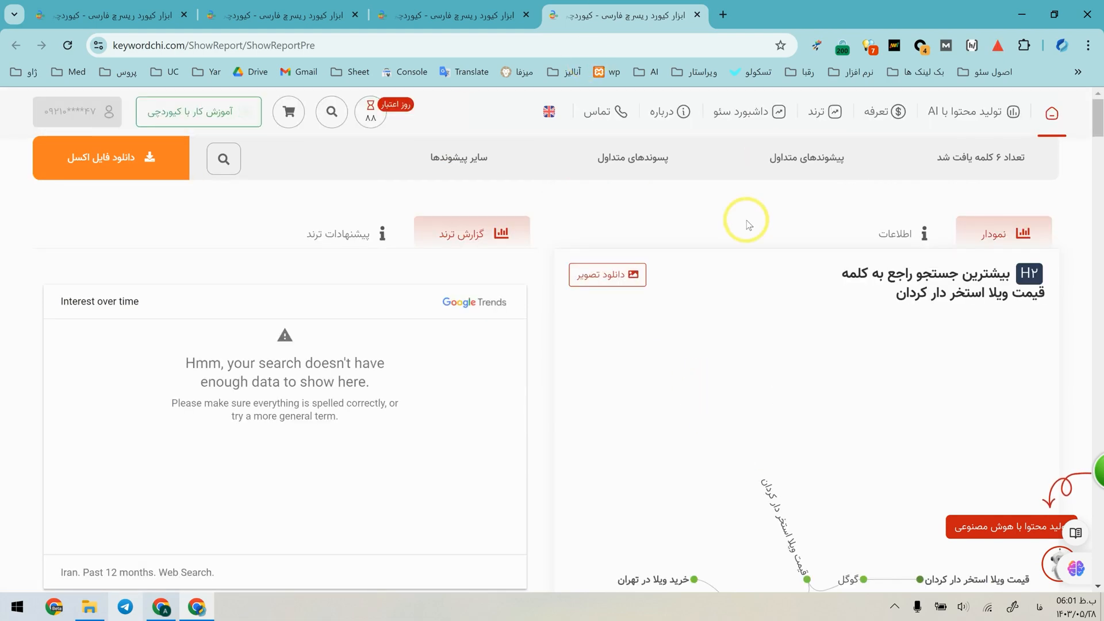
Examine the charts and alphabetical lists of the "قیمت ویلا استخر دار کردان" report, and close its tab.
scroll(749, 224, "down", 4)
scroll(748, 224, "down", 10)
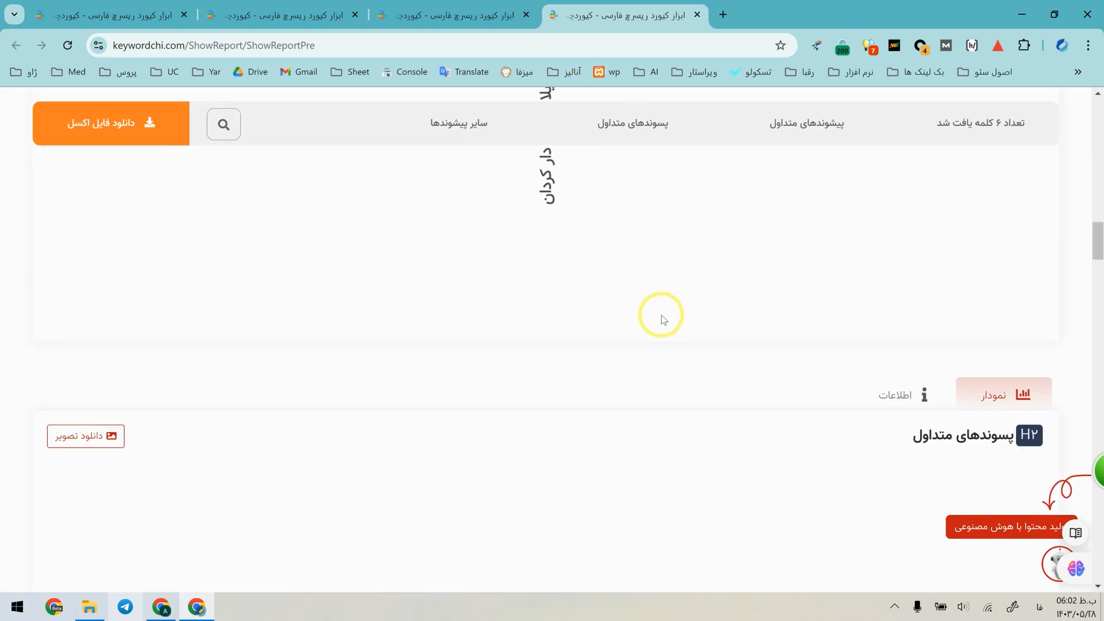
scroll(662, 315, "down", 15)
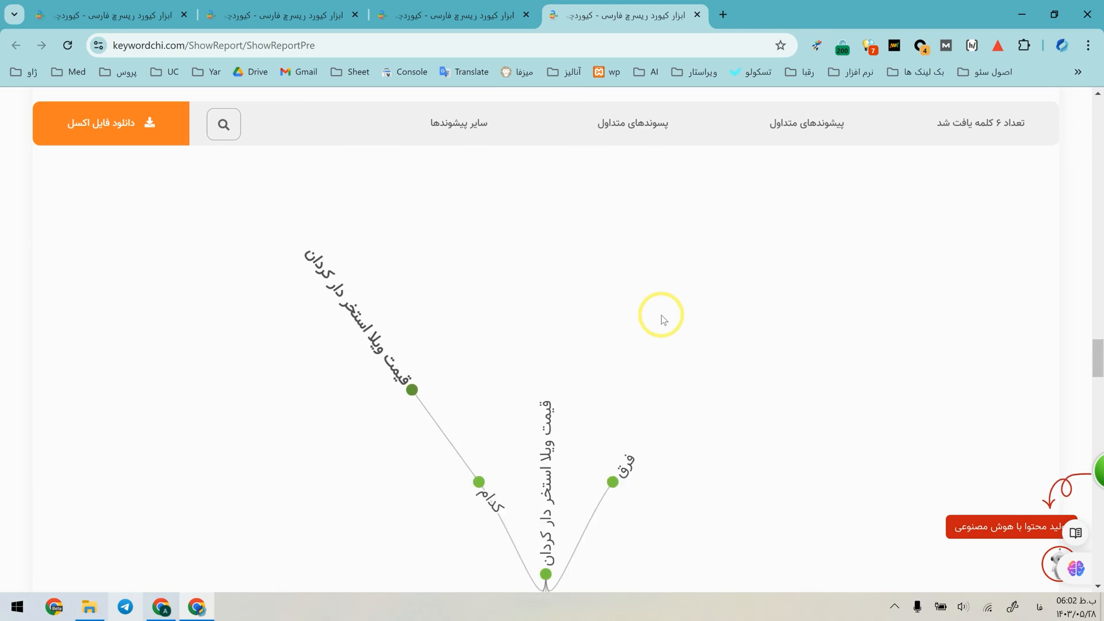
scroll(688, 332, "down", 20)
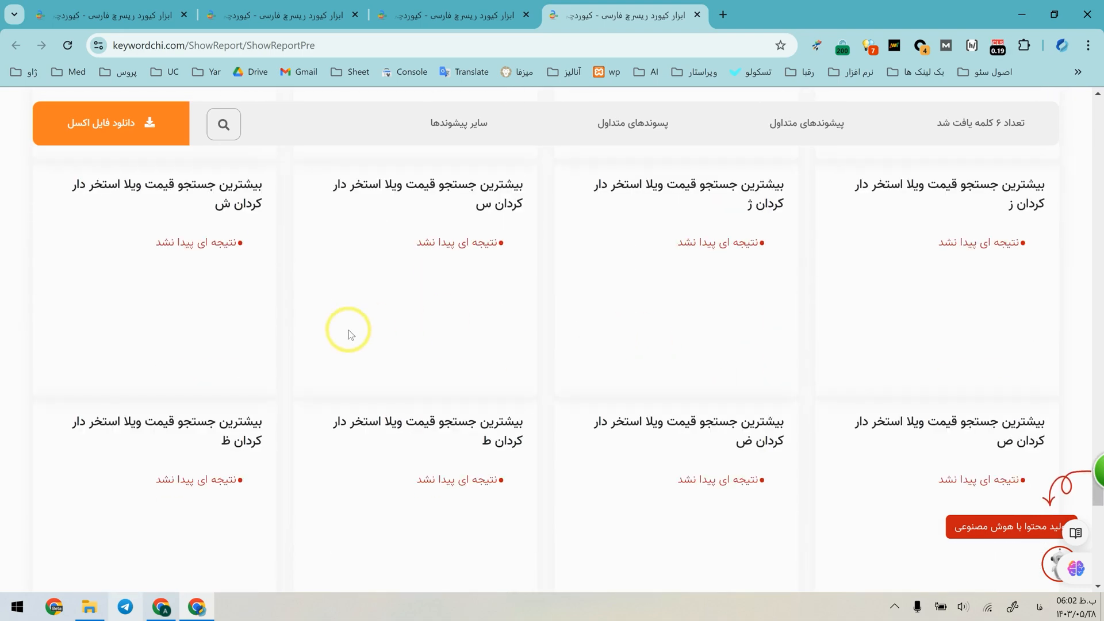
scroll(377, 348, "down", 5)
scroll(394, 344, "up", 10)
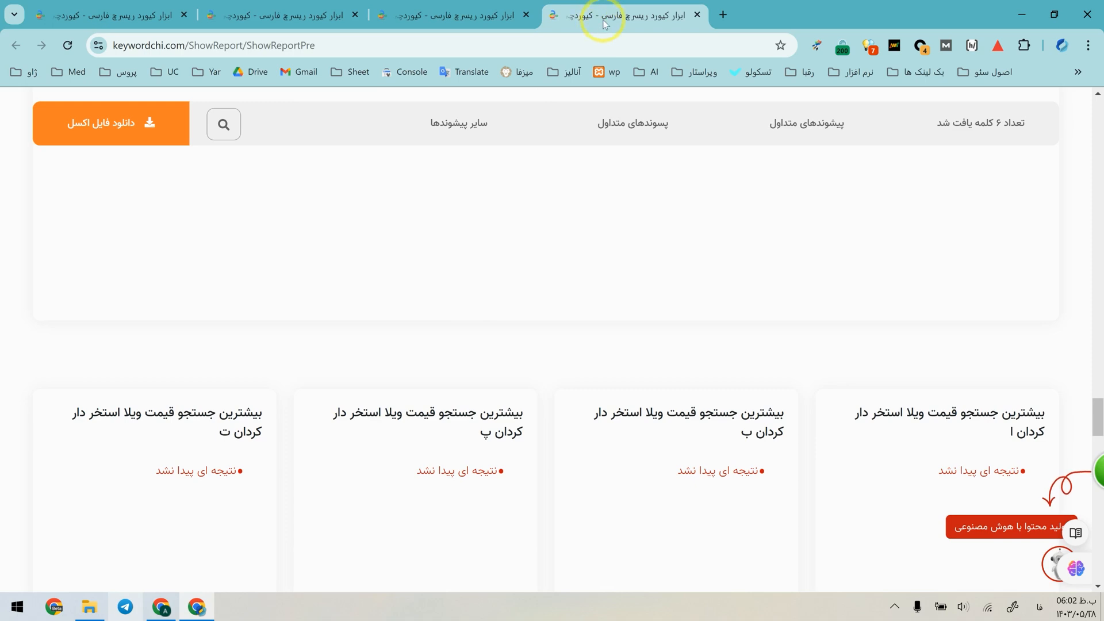
scroll(674, 319, "up", 8)
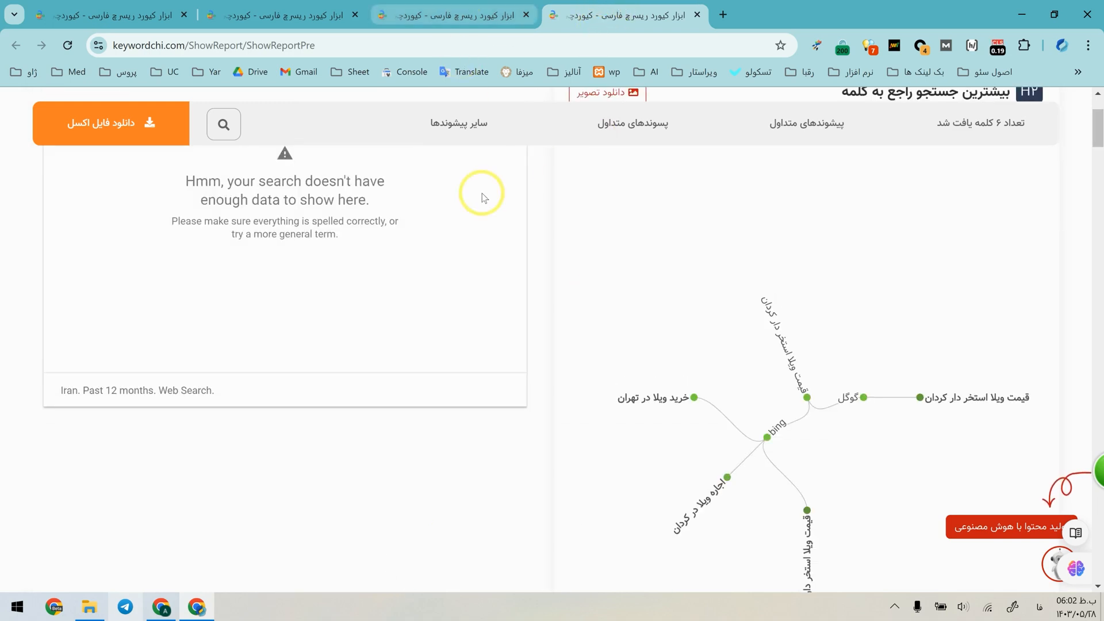
scroll(482, 197, "up", 3)
scroll(797, 443, "down", 5)
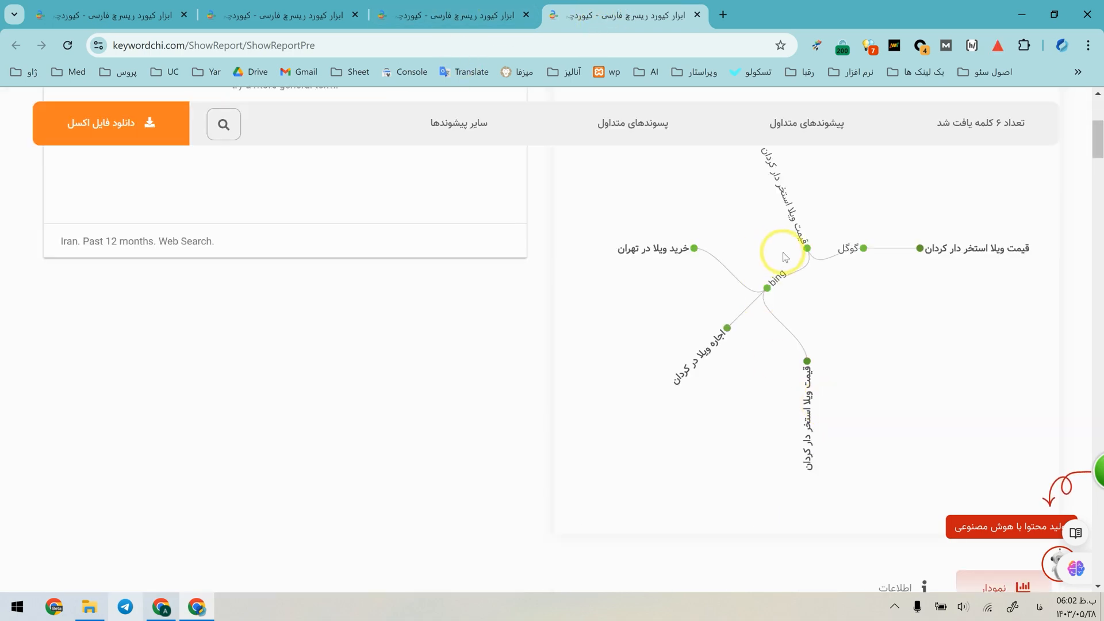
middle_click(646, 5)
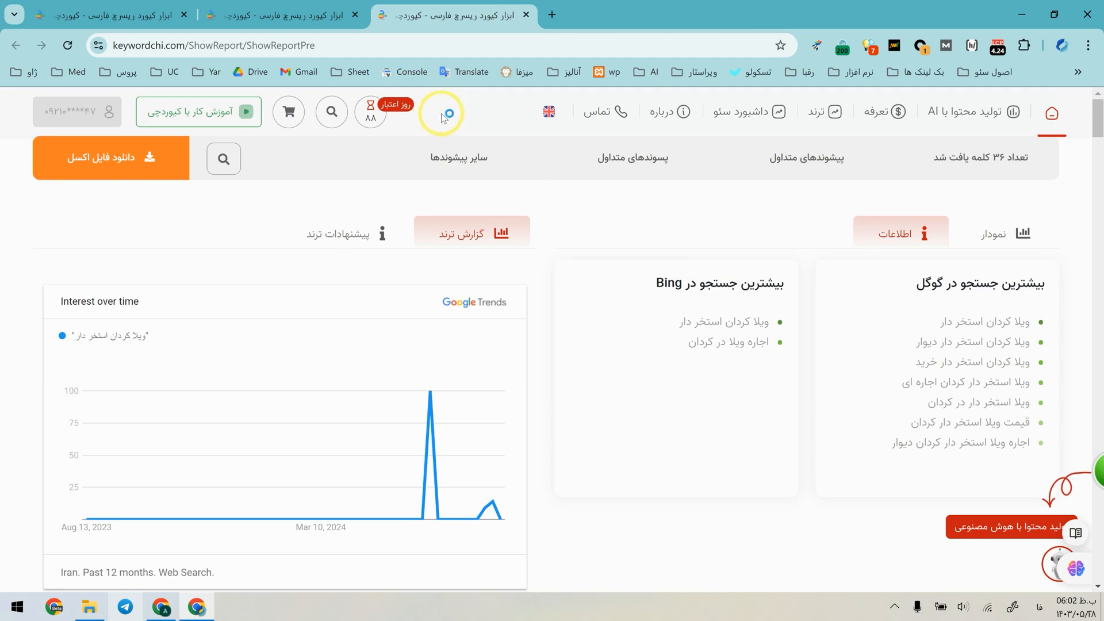
Compare the most-searched keyword lists of the "ویلا", "ویلا کردان" and "ویلا کردان استخر دار" reports.
left_click(142, 5)
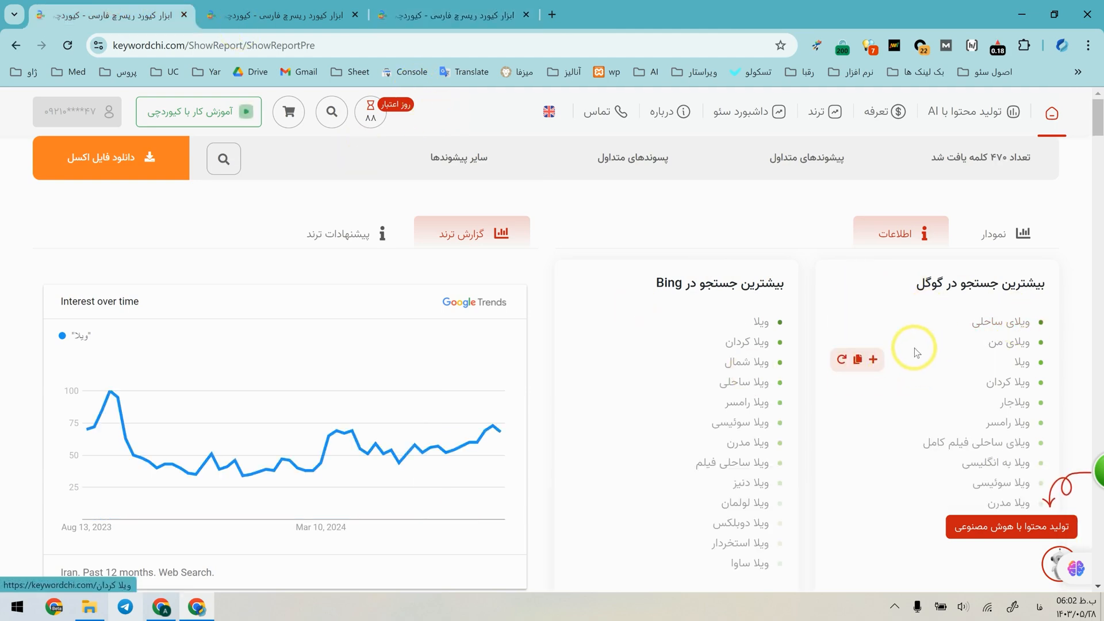
key("ctrl+Tab")
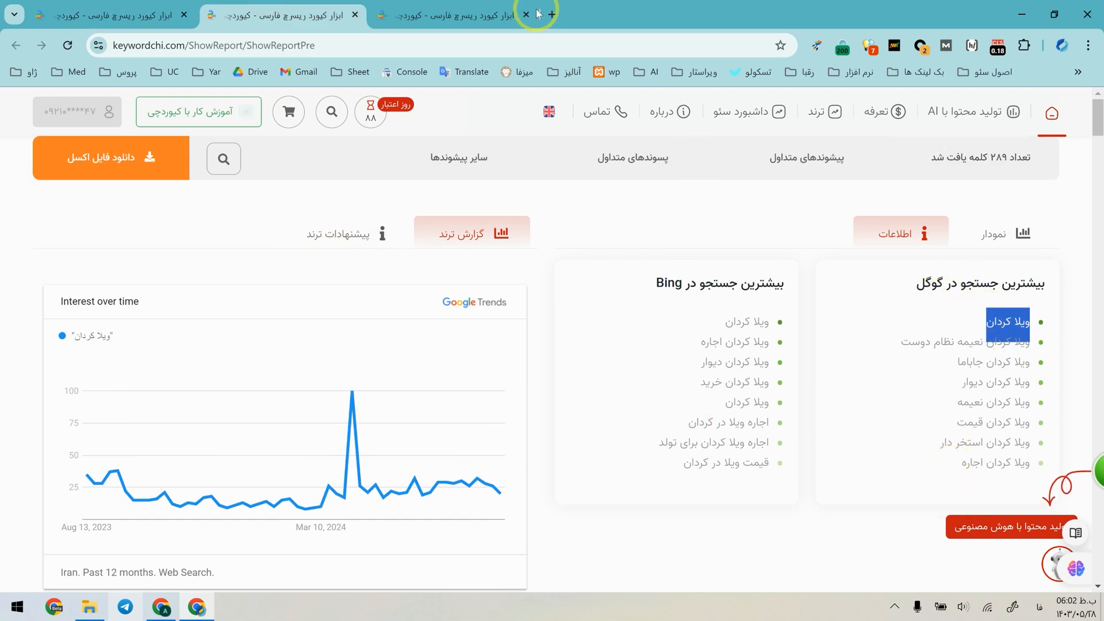
left_click(446, 8)
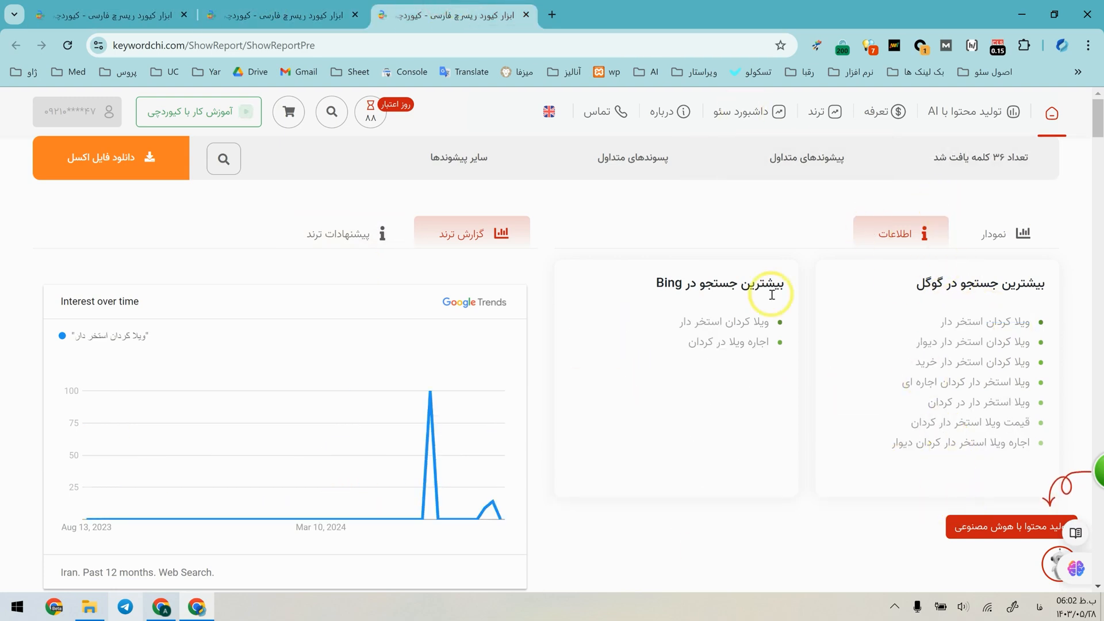
Run a new keyword research for "ویلا کردان اجاره" from the "ویلا کردان" report and show its most-searched keywords as Google and Bing lists.
left_click(328, 6)
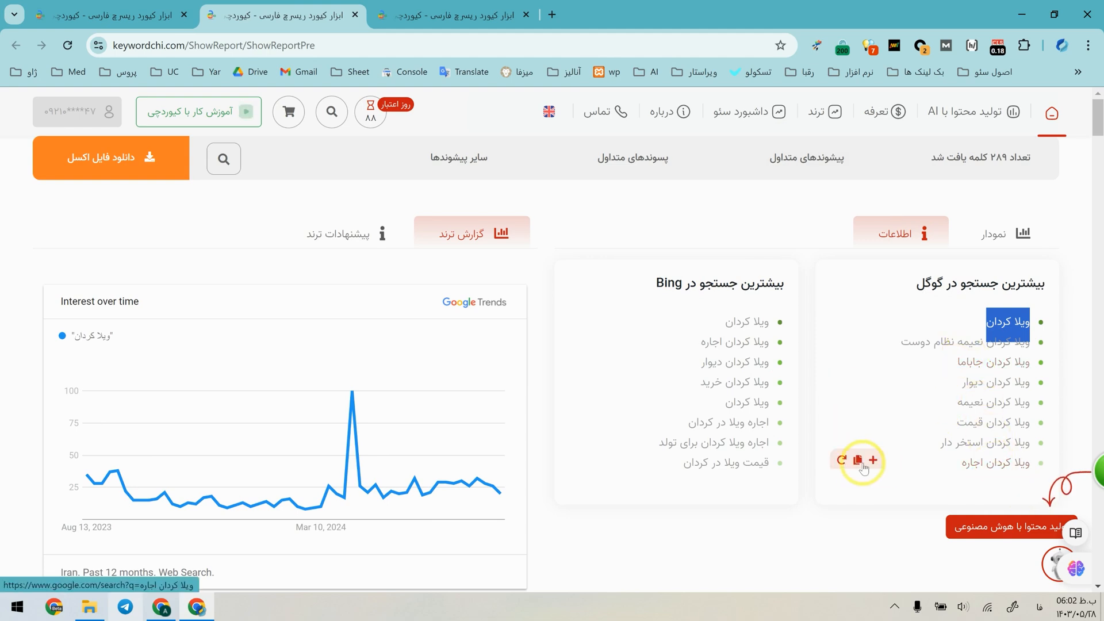
left_click(843, 459)
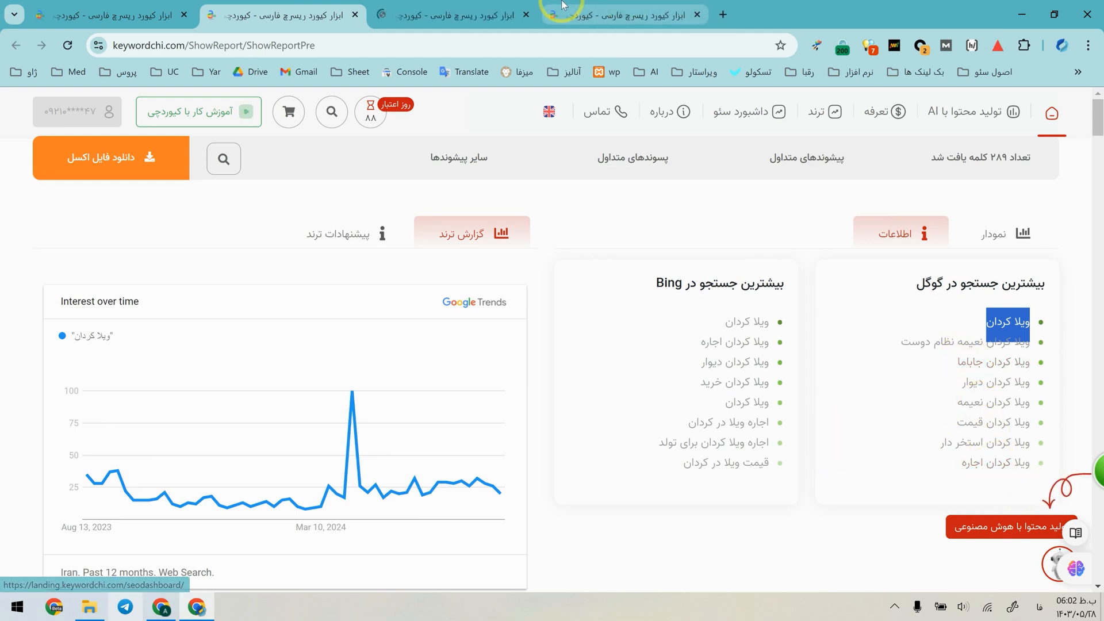
left_click(563, 6)
left_click(496, 14)
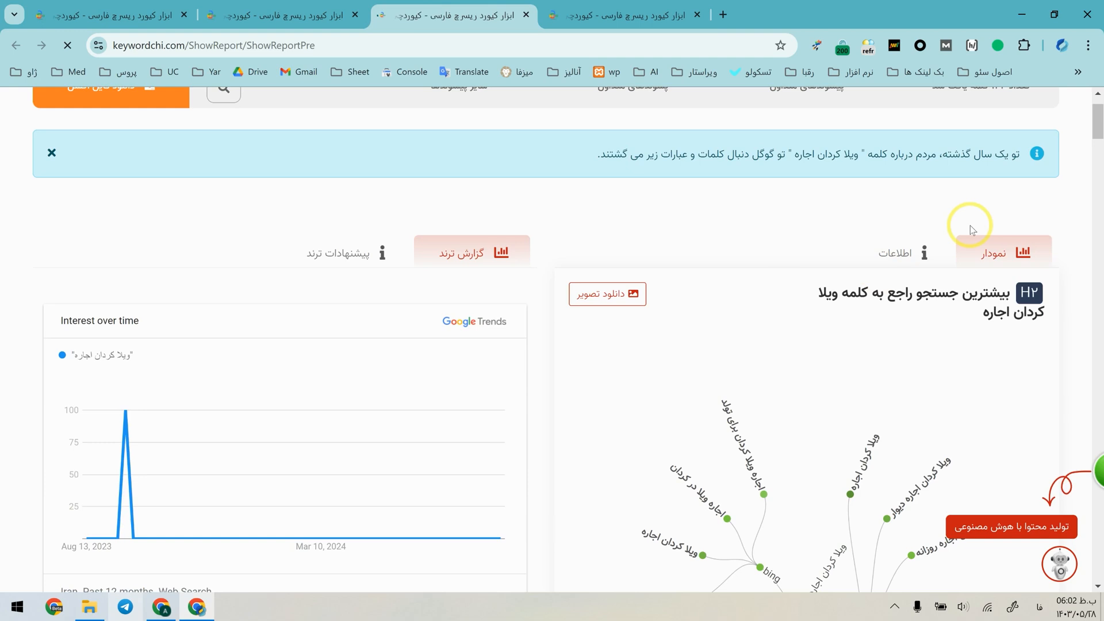
left_click(931, 247)
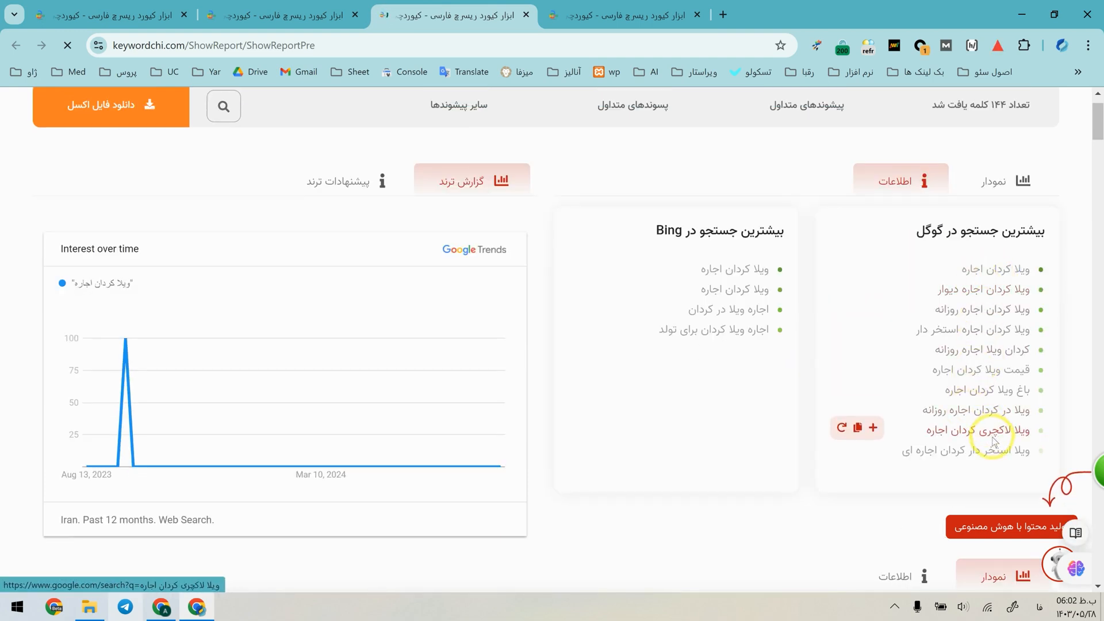
Check the neighbouring report, and review the keyword lists and charts of the "ویلا کردان اجاره" report.
left_click(574, 6)
left_click(431, 6)
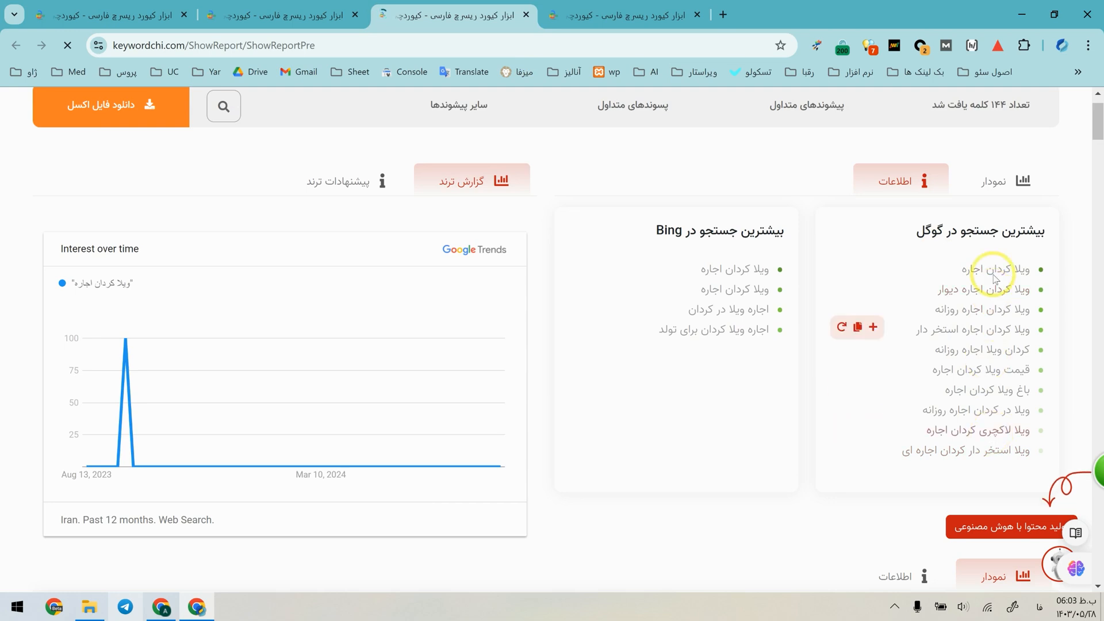
scroll(983, 365, "down", 10)
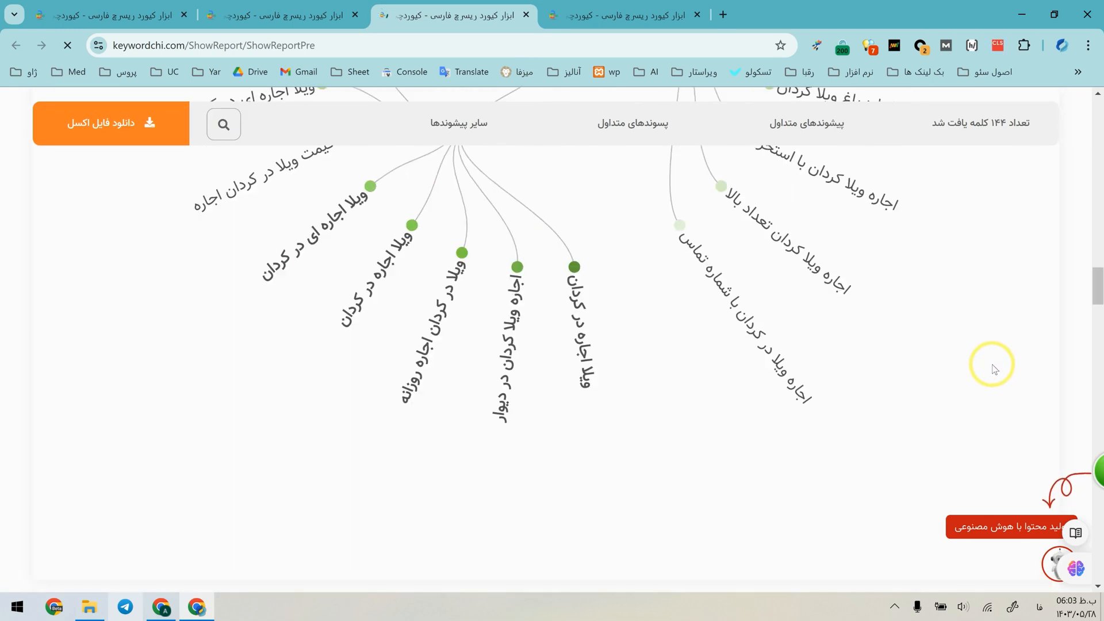
scroll(581, 338, "up", 10)
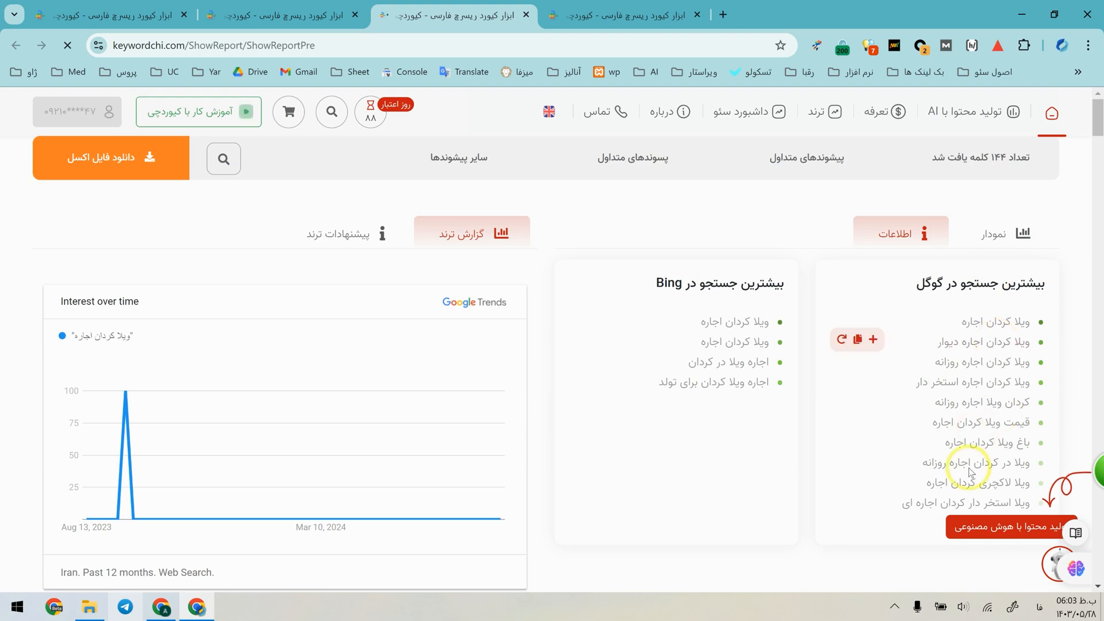
Show the prefix keywords of the "ویلا کردان اجاره" report as lists and examine those under "قیمت".
scroll(949, 454, "down", 4)
left_click(933, 382)
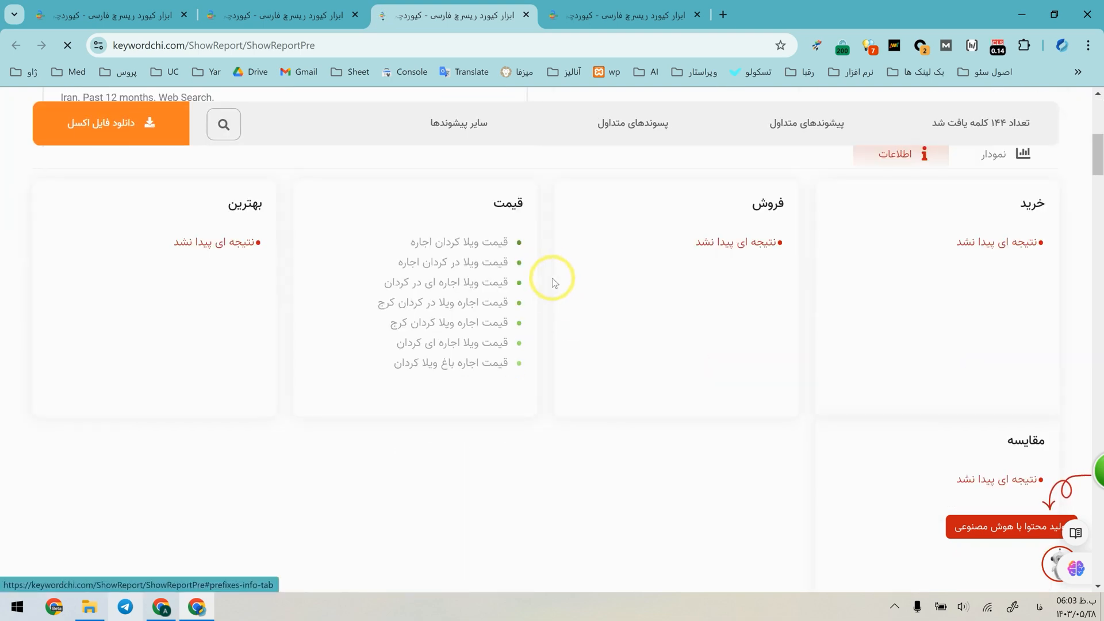
scroll(549, 276, "down", 2)
scroll(477, 437, "up", 5)
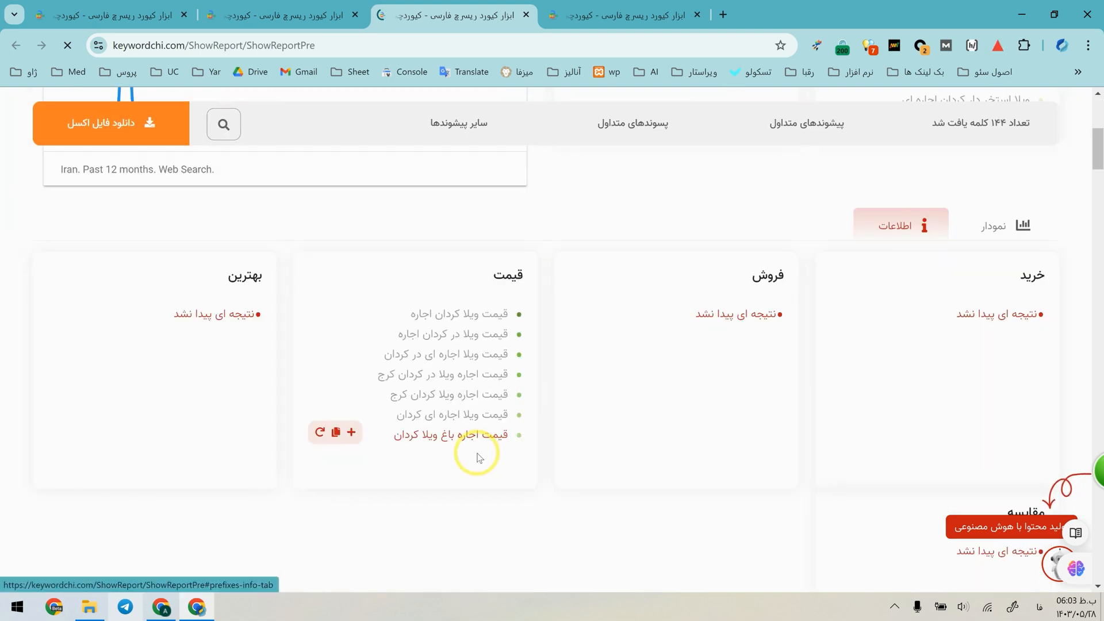
scroll(917, 321, "up", 5)
scroll(443, 364, "down", 6)
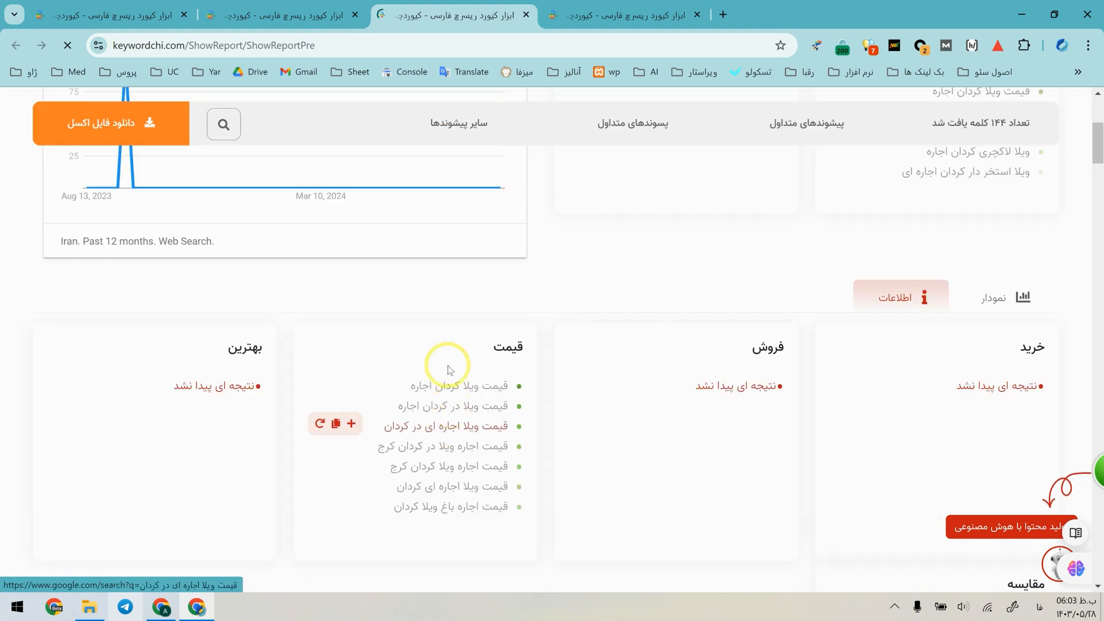
scroll(460, 469, "down", 3)
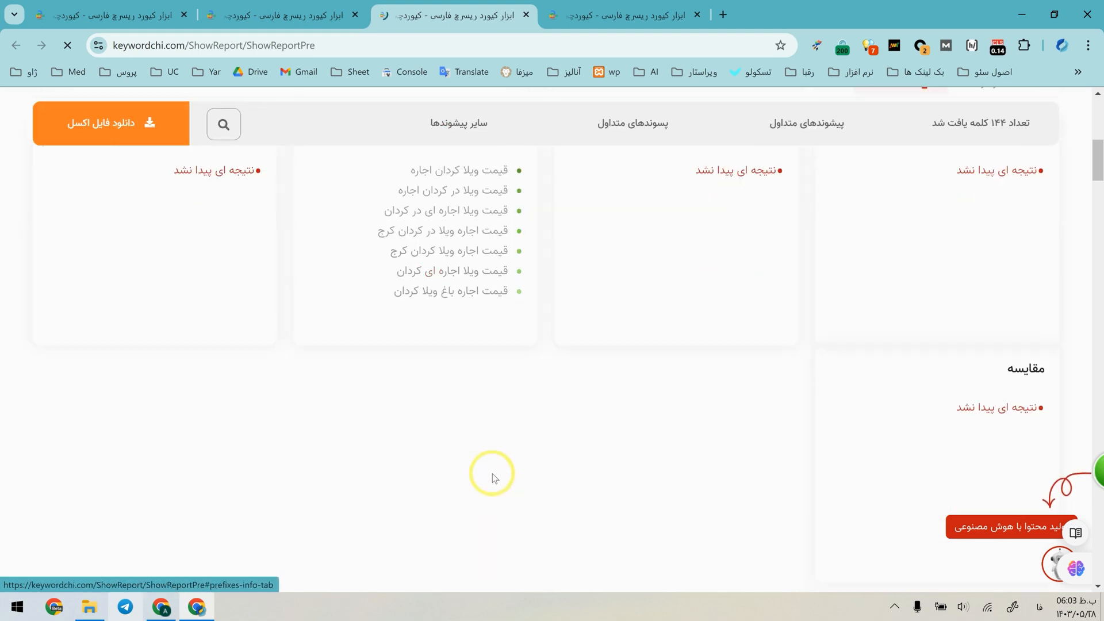
scroll(502, 264, "up", 1)
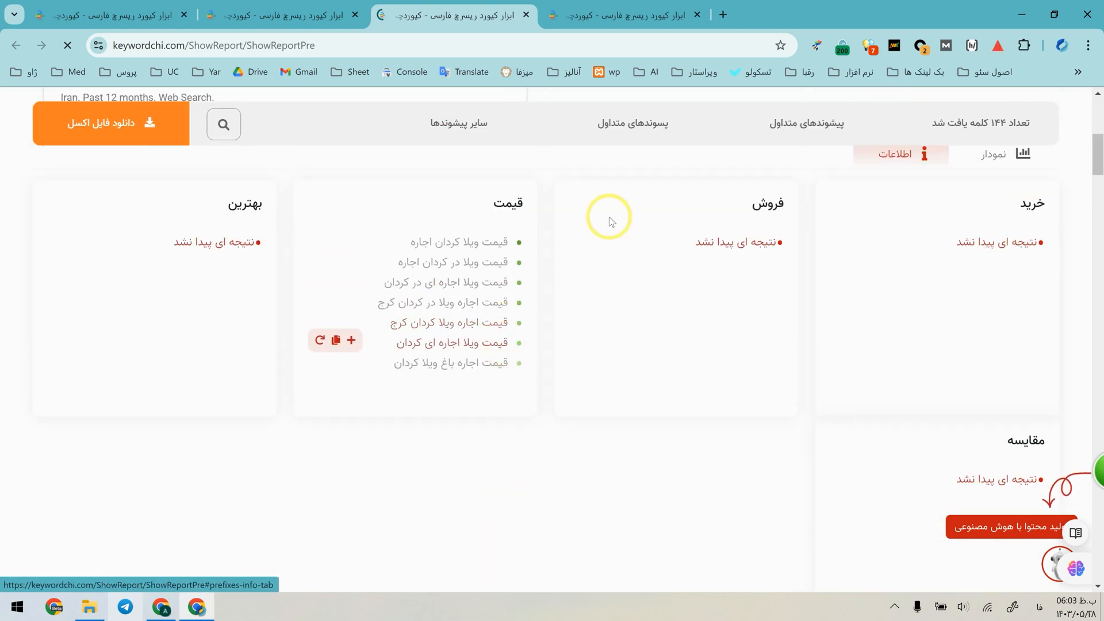
Review the suffix keyword lists of the "ویلا کردان اجاره" report and show its other-prefixes section as lists.
scroll(957, 386, "down", 6)
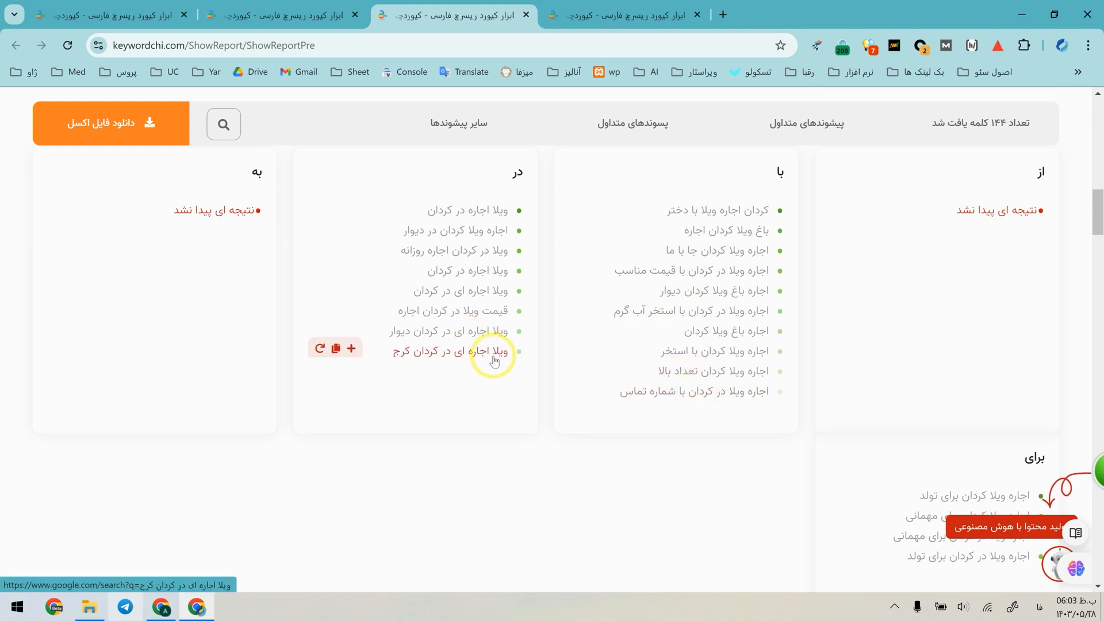
scroll(474, 353, "down", 3)
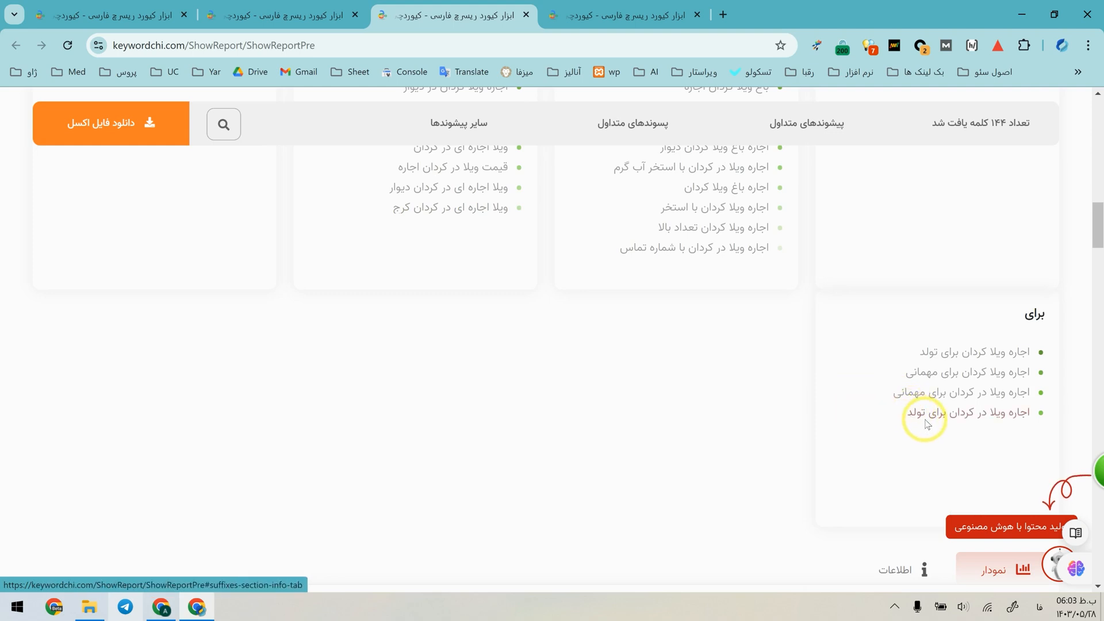
scroll(934, 357, "down", 2)
scroll(929, 345, "down", 3)
left_click(907, 291)
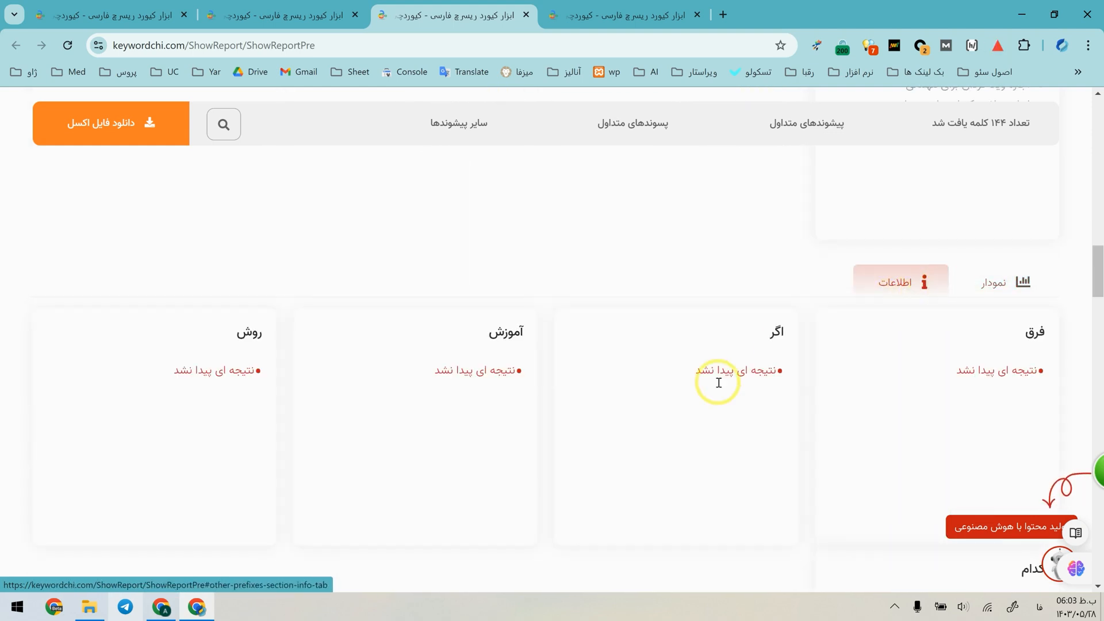
Examine the question-word and alphabetical most-searched keyword lists of the "ویلا کردان اجاره" report through the letter "ی".
scroll(719, 381, "down", 9)
scroll(965, 368, "up", 2)
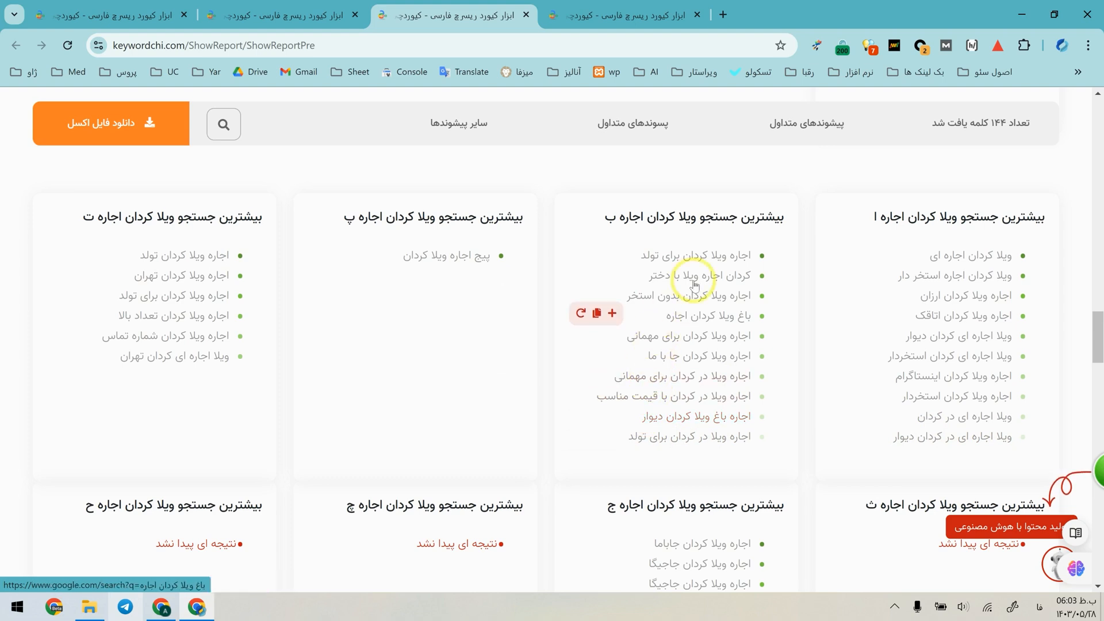
scroll(342, 368, "down", 10)
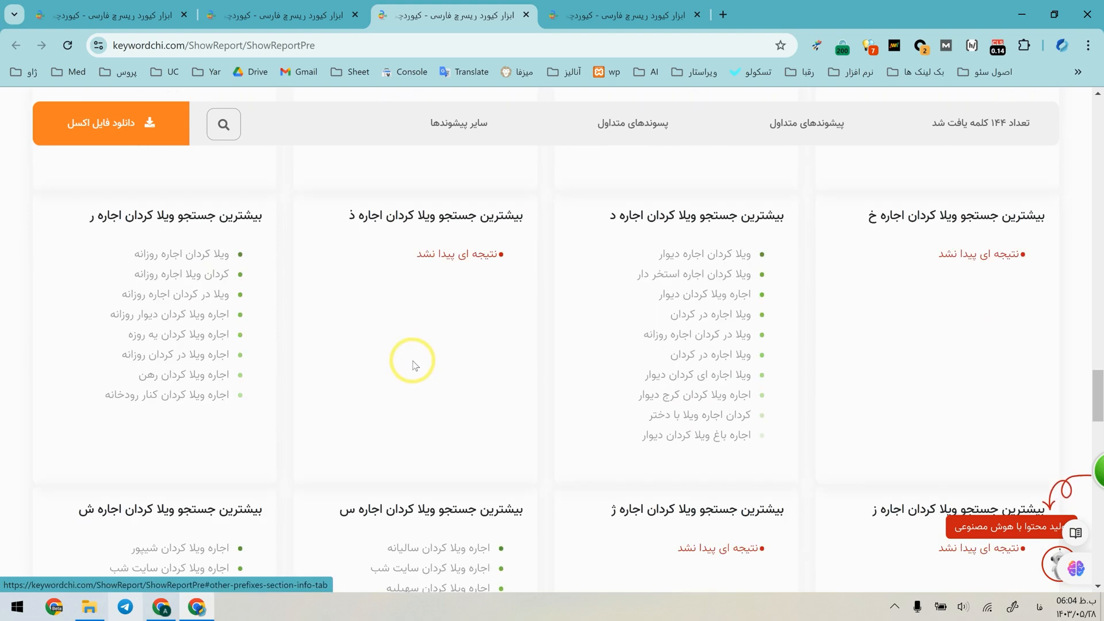
scroll(414, 365, "down", 5)
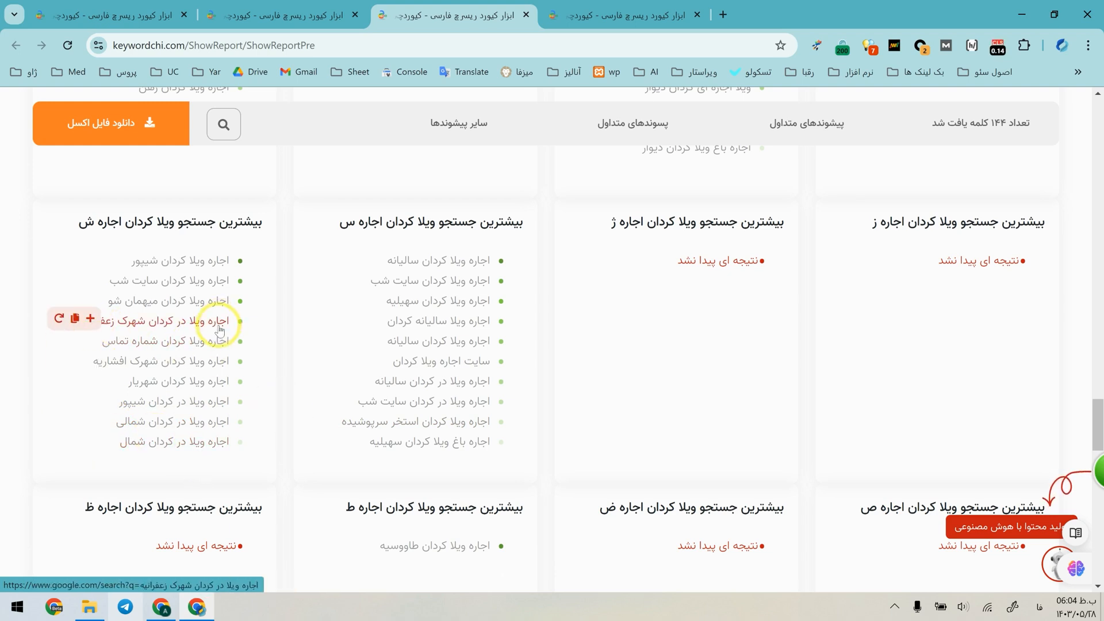
scroll(451, 454, "down", 1)
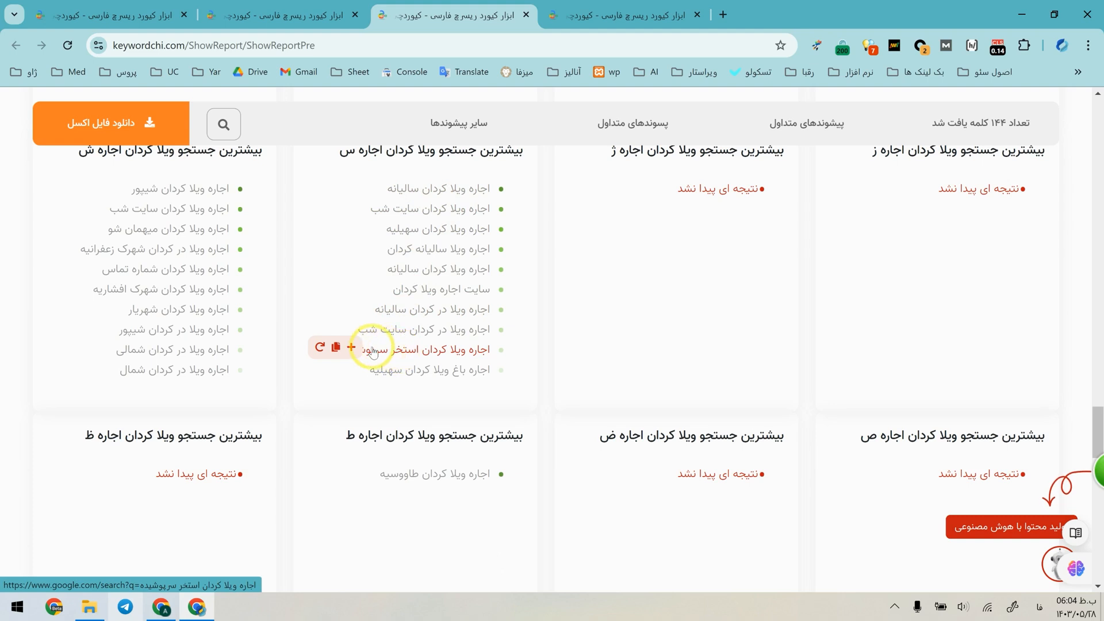
scroll(581, 370, "down", 10)
scroll(698, 492, "up", 5)
scroll(698, 492, "down", 5)
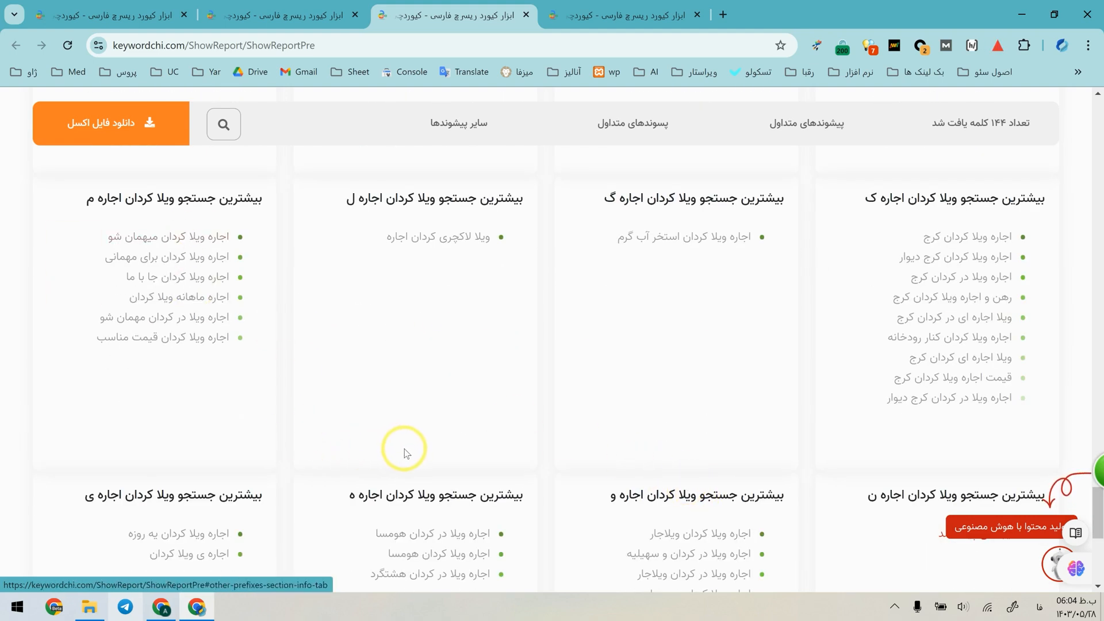
scroll(482, 490, "down", 2)
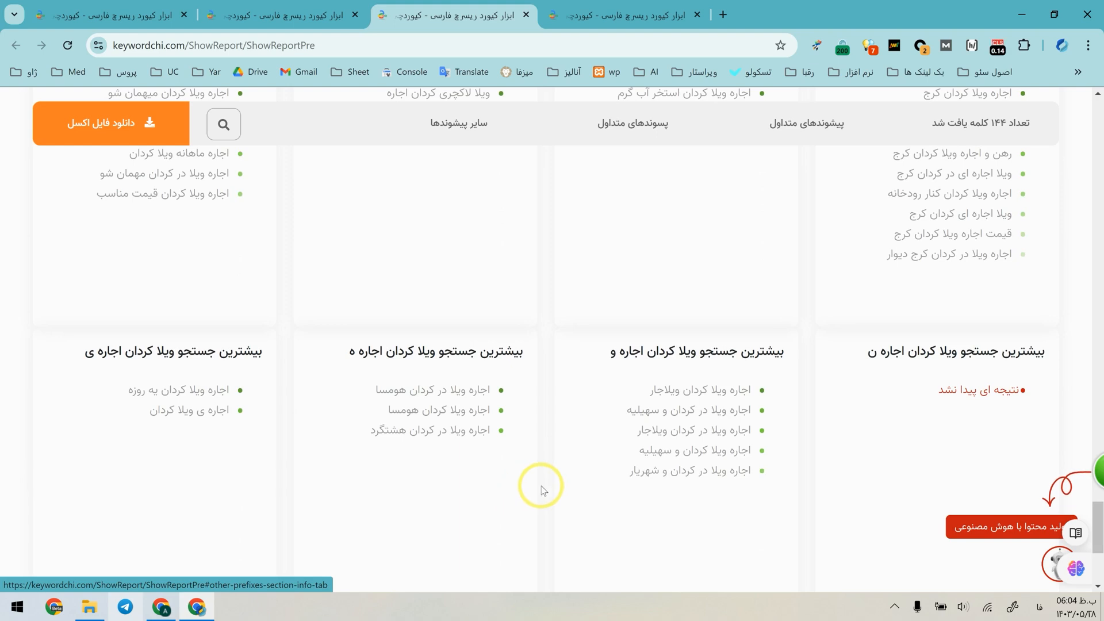
scroll(540, 486, "up", 15)
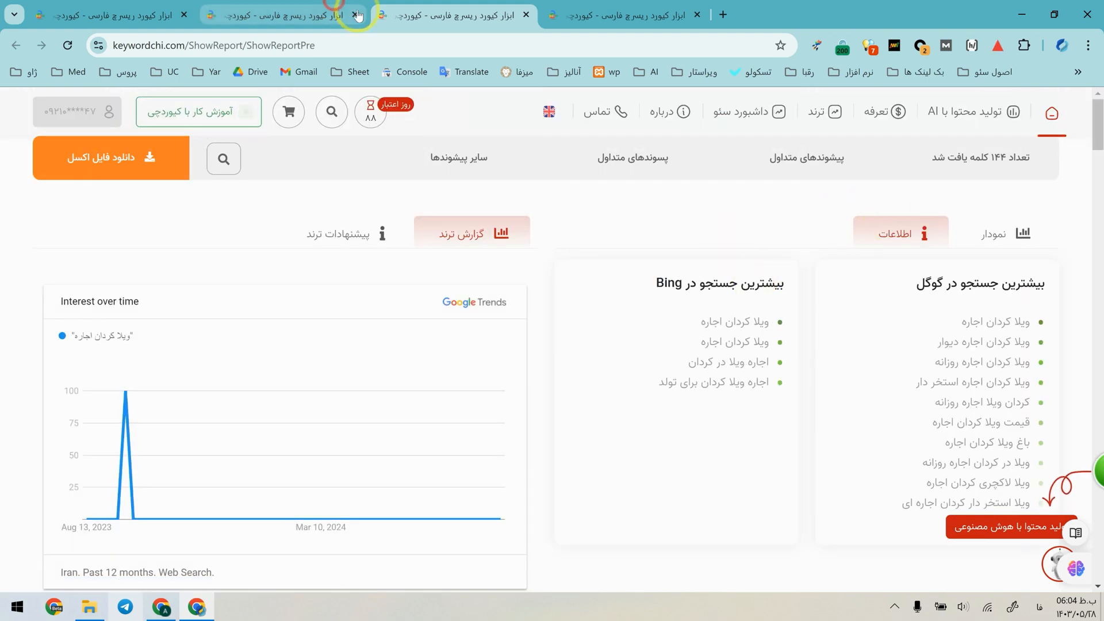
Run a new keyword research for "اجاره ویلا در کردان" from the "ویلا کردان" report and show its most-searched keywords as lists.
left_click(357, 15)
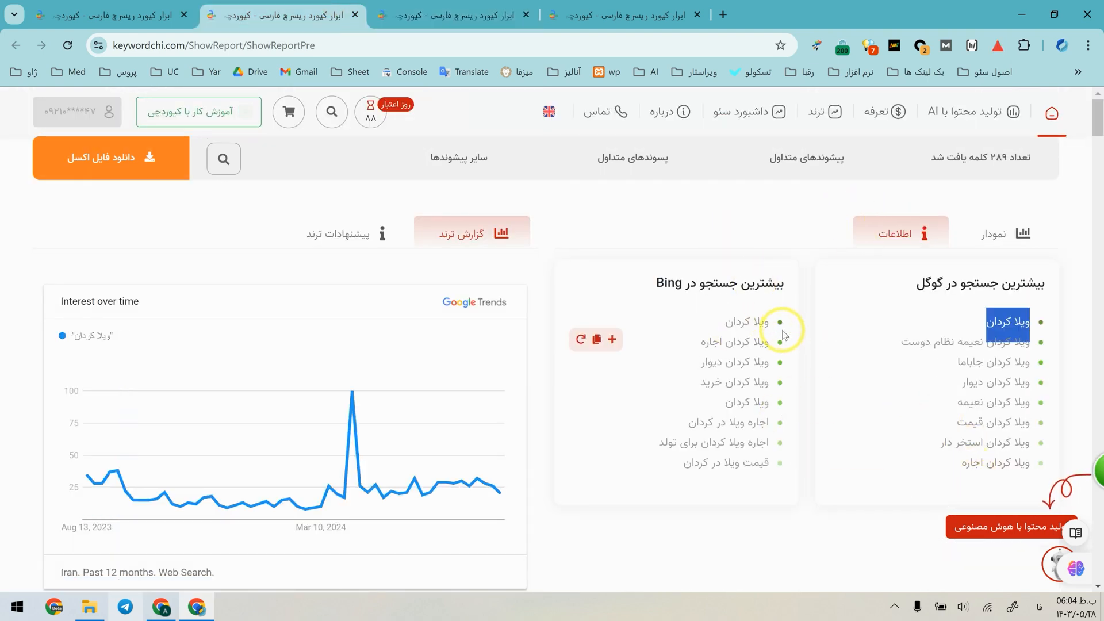
middle_click(582, 422)
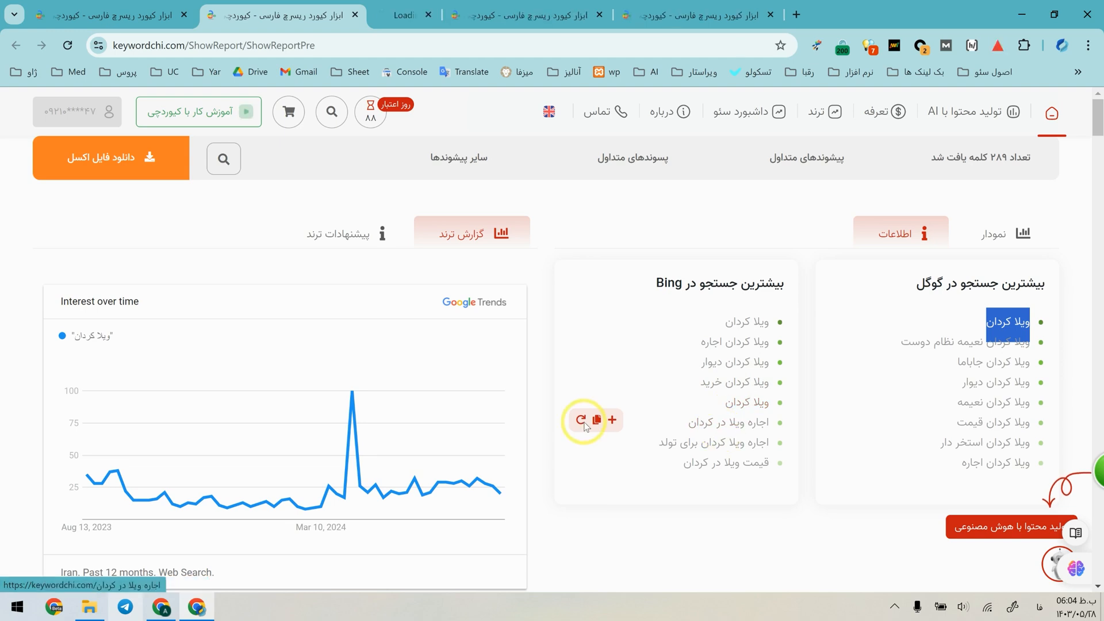
left_click(622, 5)
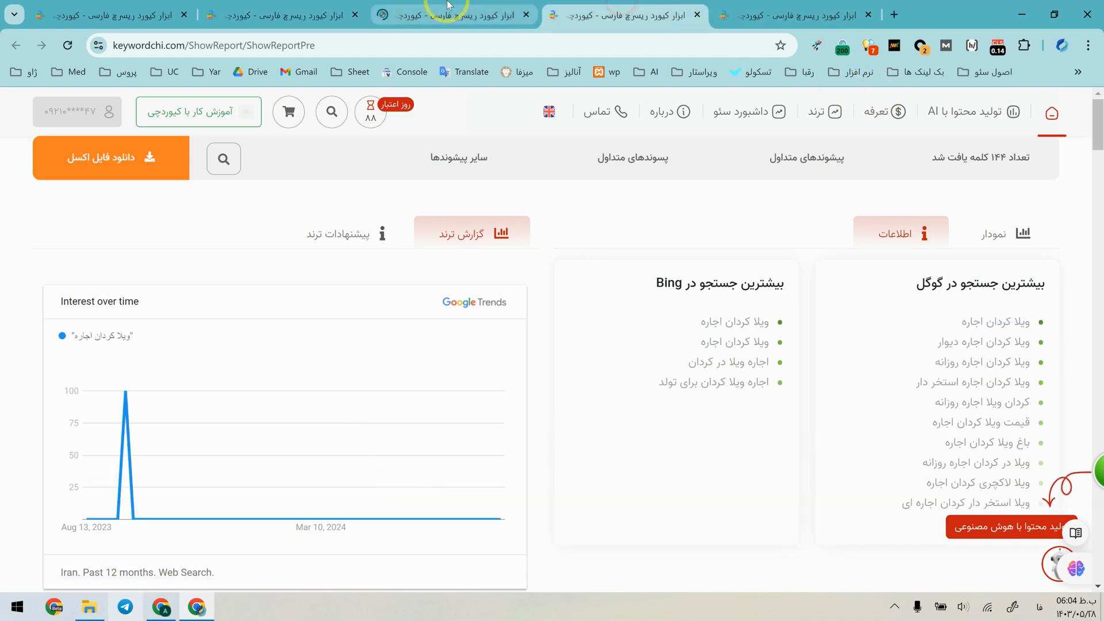
left_click(448, 4)
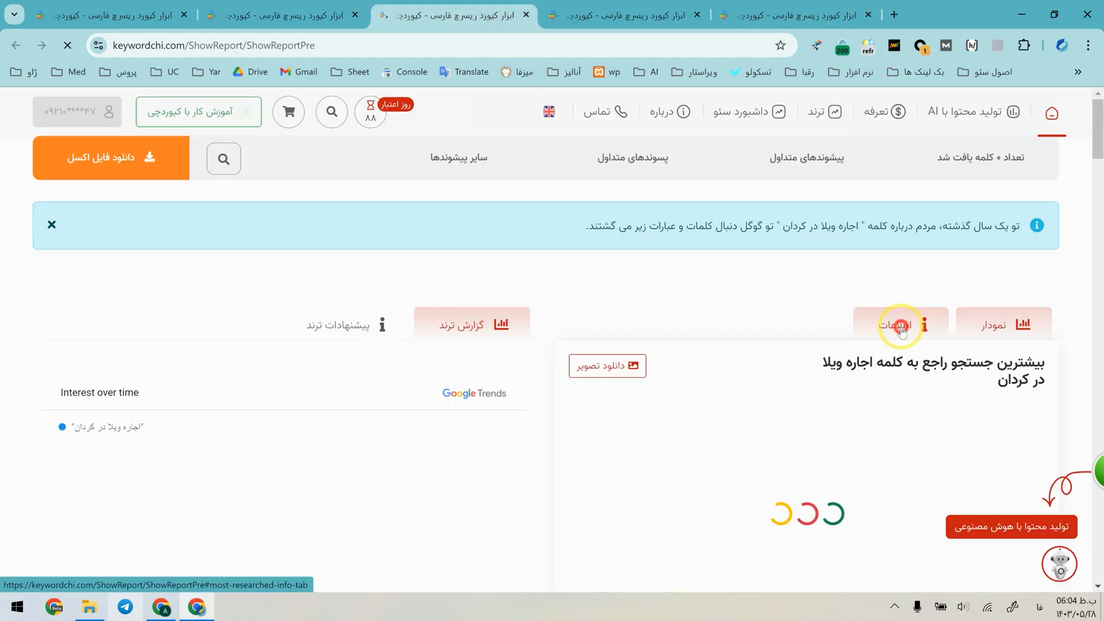
left_click(902, 326)
Compare the most-searched keyword lists and trend charts of the "اجاره ویلا در کردان" and "ویلا کردان اجاره" reports.
left_click(572, 6)
left_click(489, 7)
left_click(584, 5)
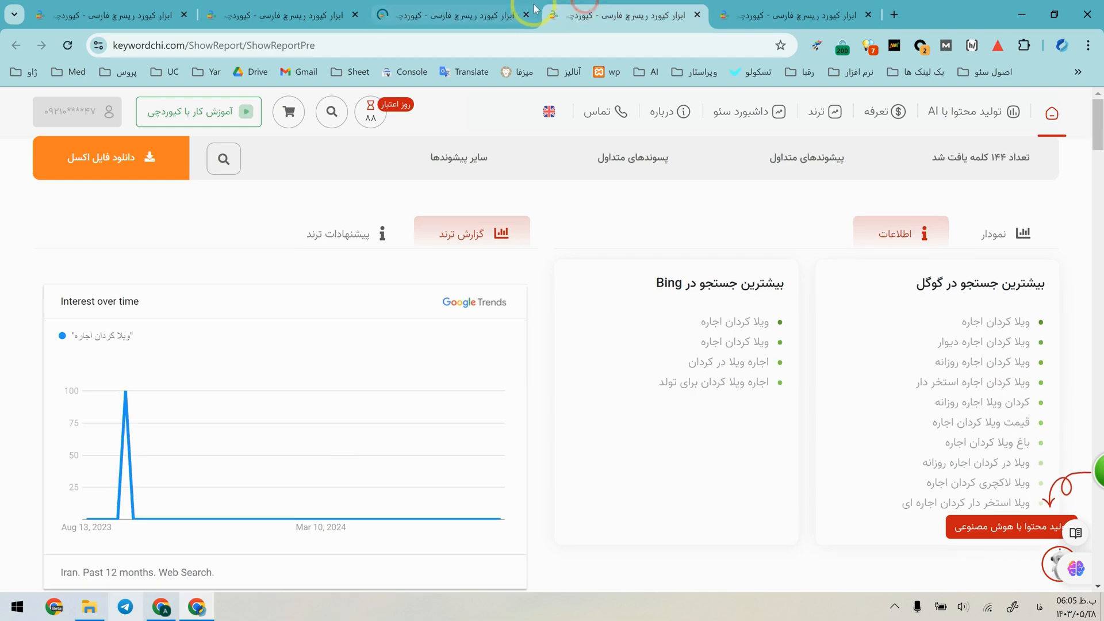
left_click(497, 6)
left_click(569, 7)
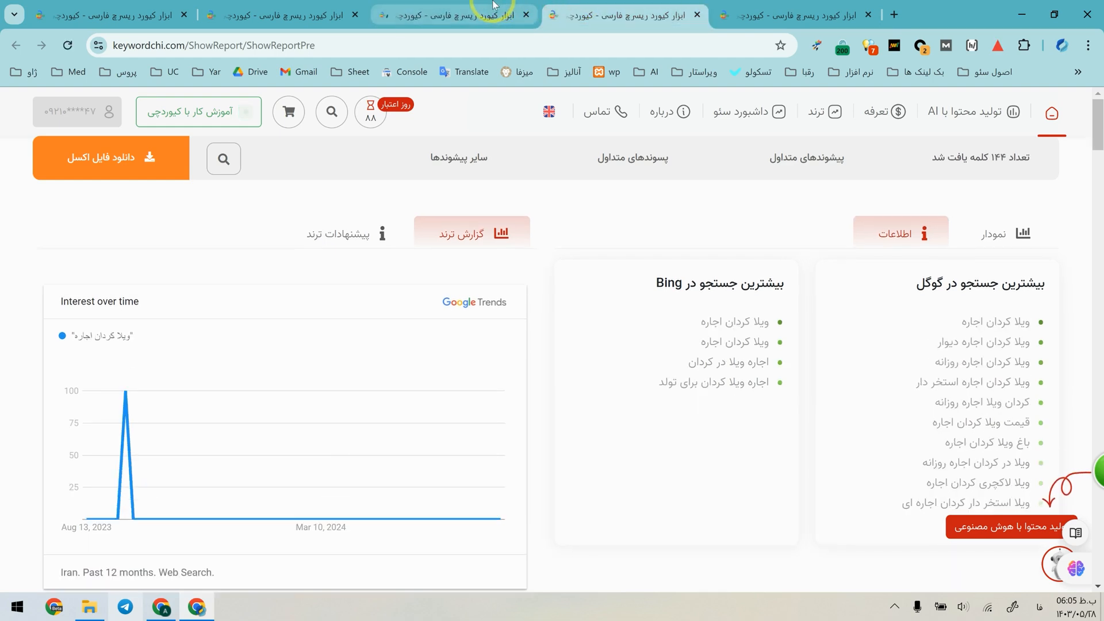
left_click(468, 5)
left_click(599, 8)
left_click(515, 7)
left_click(599, 12)
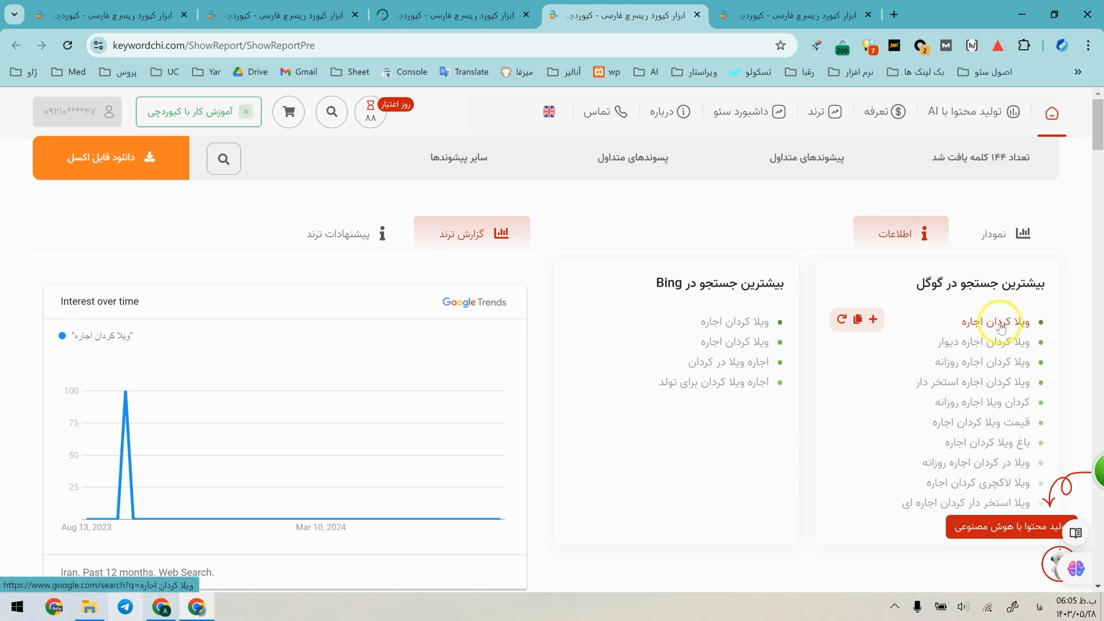
left_click(479, 5)
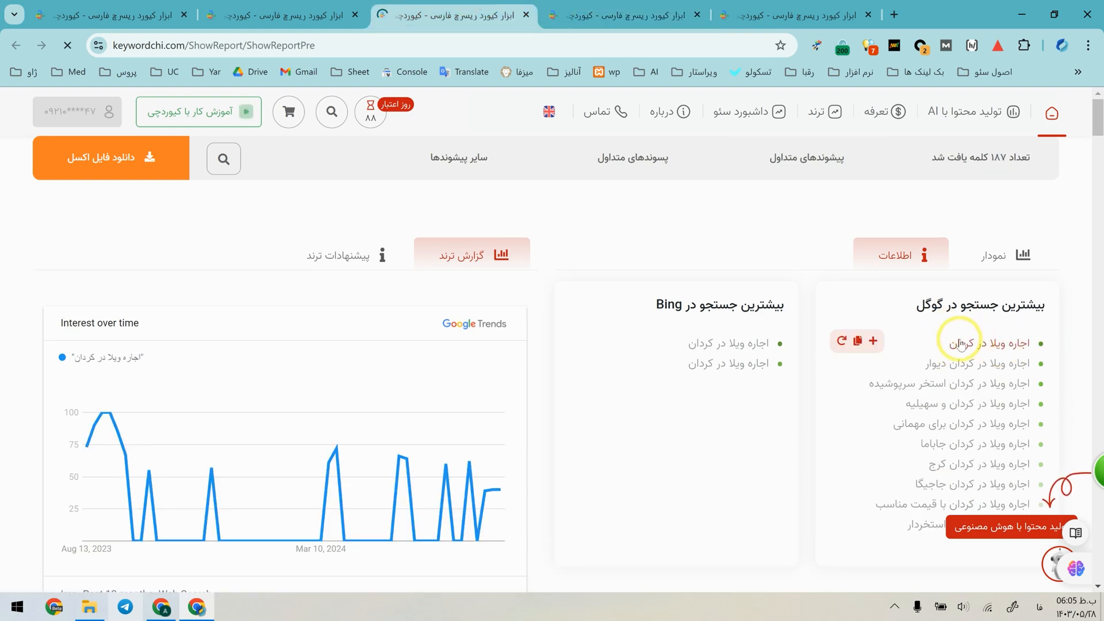
Compare the suffix keyword chart of the "اجاره ویلا در کردان" report with the keyword lists of the "ویلا کردان اجاره" report.
scroll(568, 419, "down", 20)
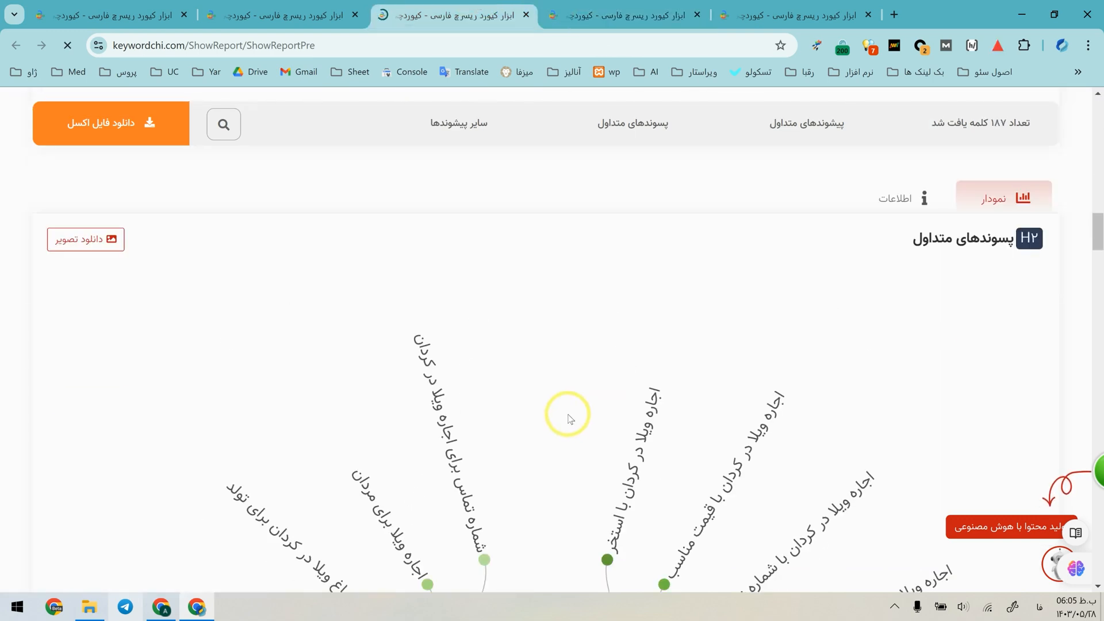
scroll(569, 418, "down", 1)
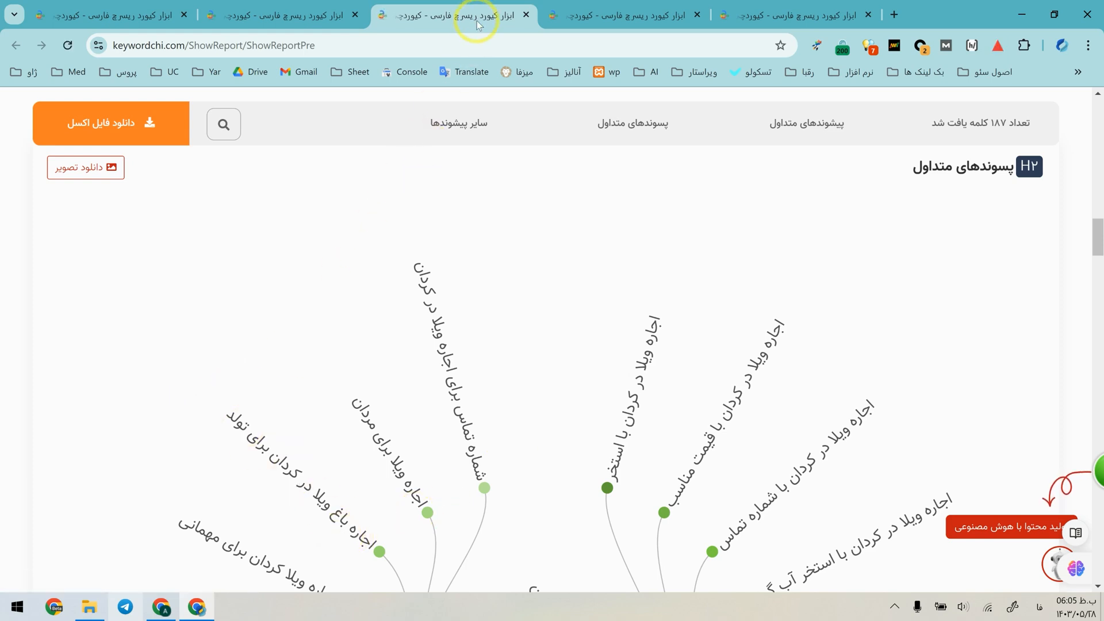
left_click(578, 13)
scroll(412, 393, "down", 7)
scroll(411, 394, "up", 12)
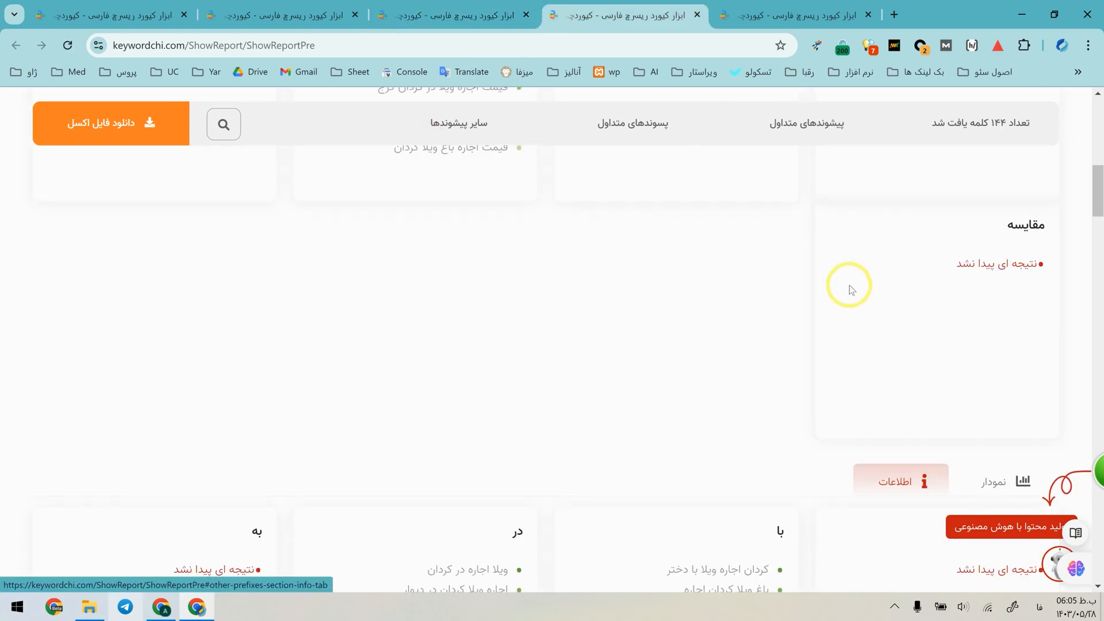
left_click(495, 8)
scroll(293, 524, "down", 6)
scroll(292, 525, "down", 3)
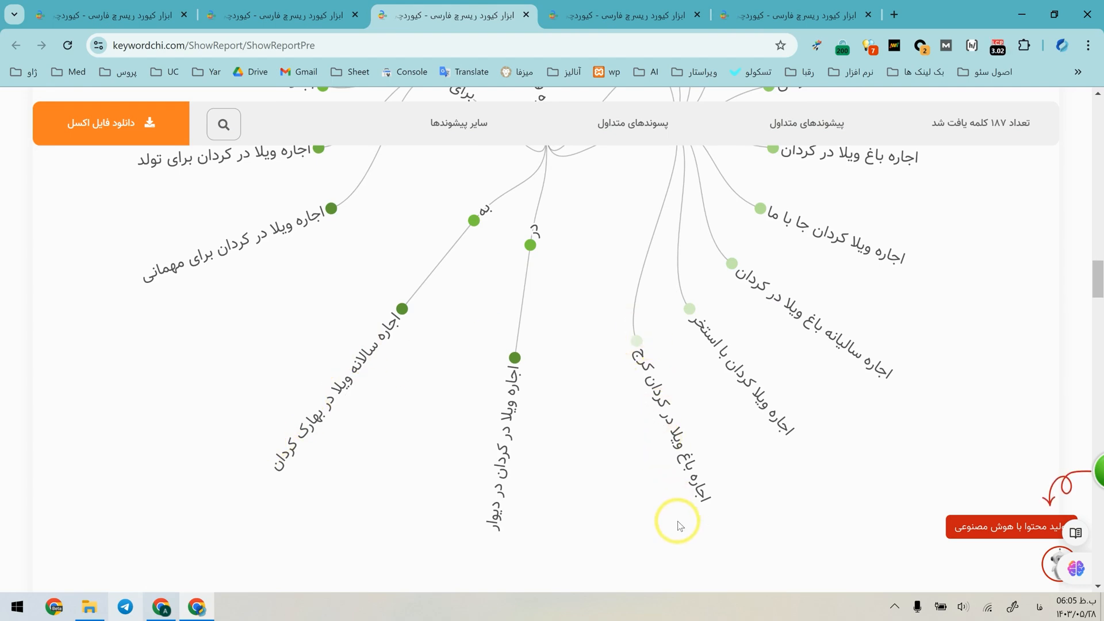
Close the "اجاره ویلا در کردان" report and examine the prefix keyword chart of the "ویلا کردان" report.
left_click(347, 9)
left_click(418, 9)
key("ctrl+w")
left_click(339, 10)
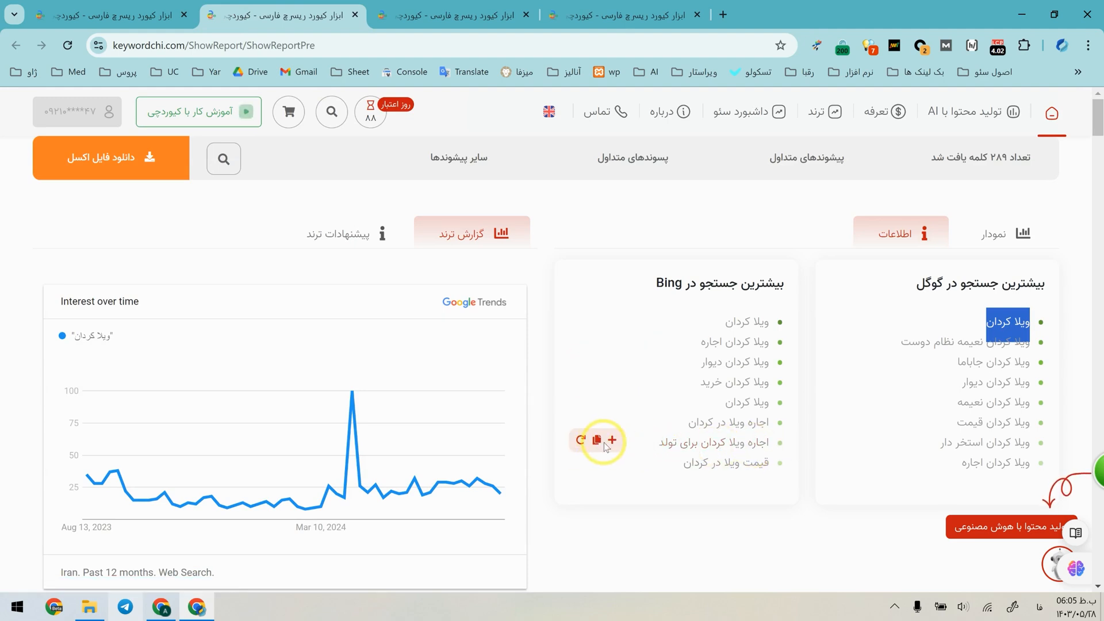
scroll(554, 341, "down", 3)
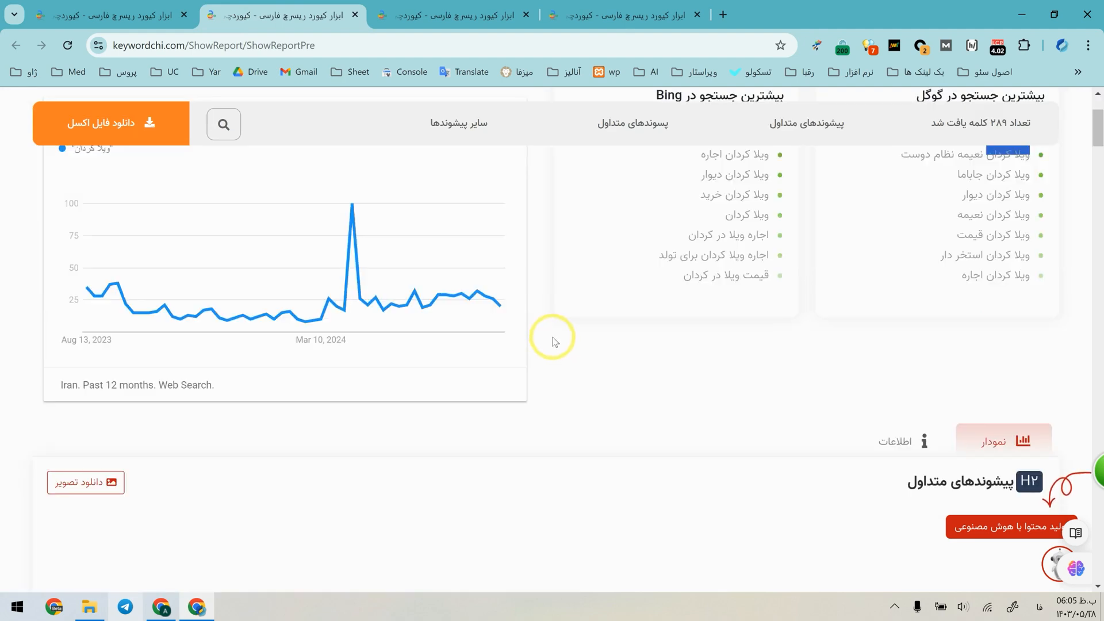
scroll(633, 254, "down", 5)
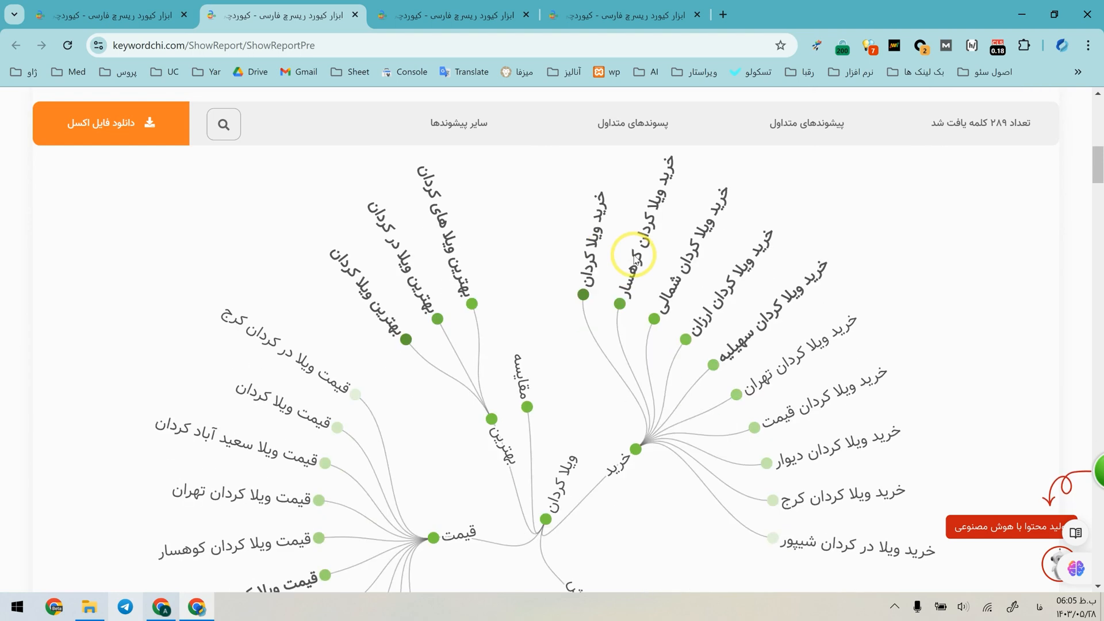
scroll(515, 299, "down", 1)
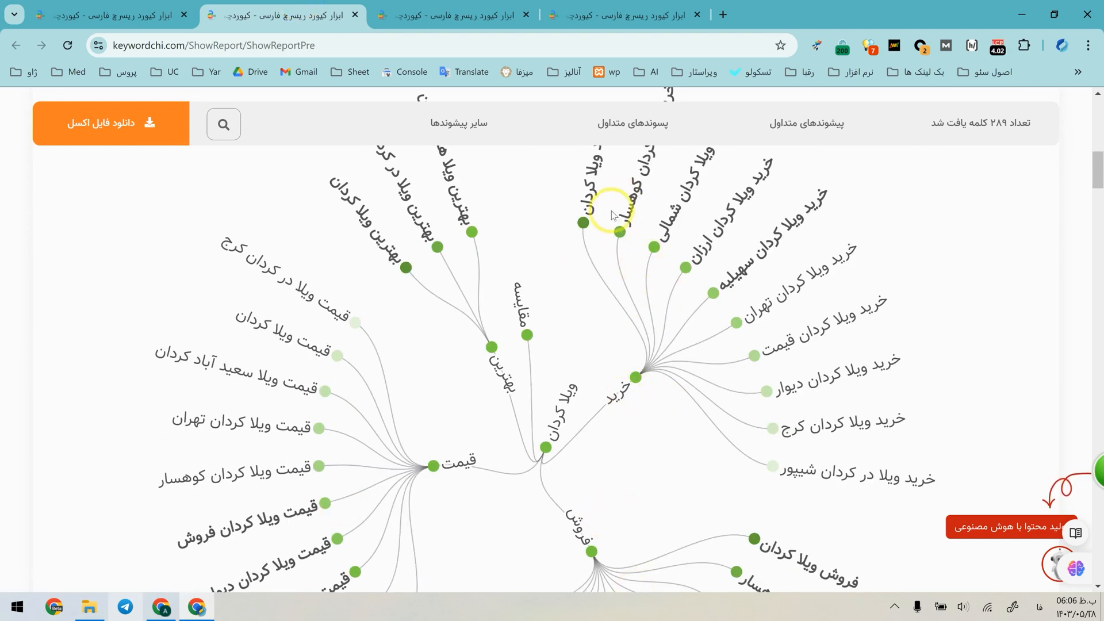
scroll(719, 482, "down", 2)
scroll(737, 512, "up", 3)
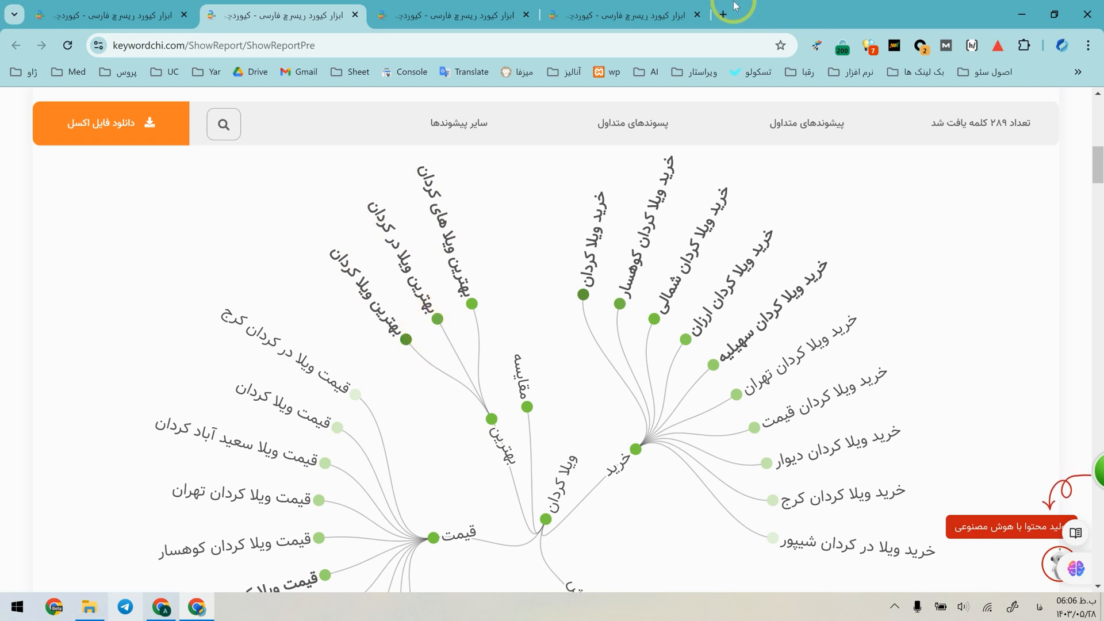
Search Google for "جاجیگا بلاگ" in a new tab.
left_click(679, 15)
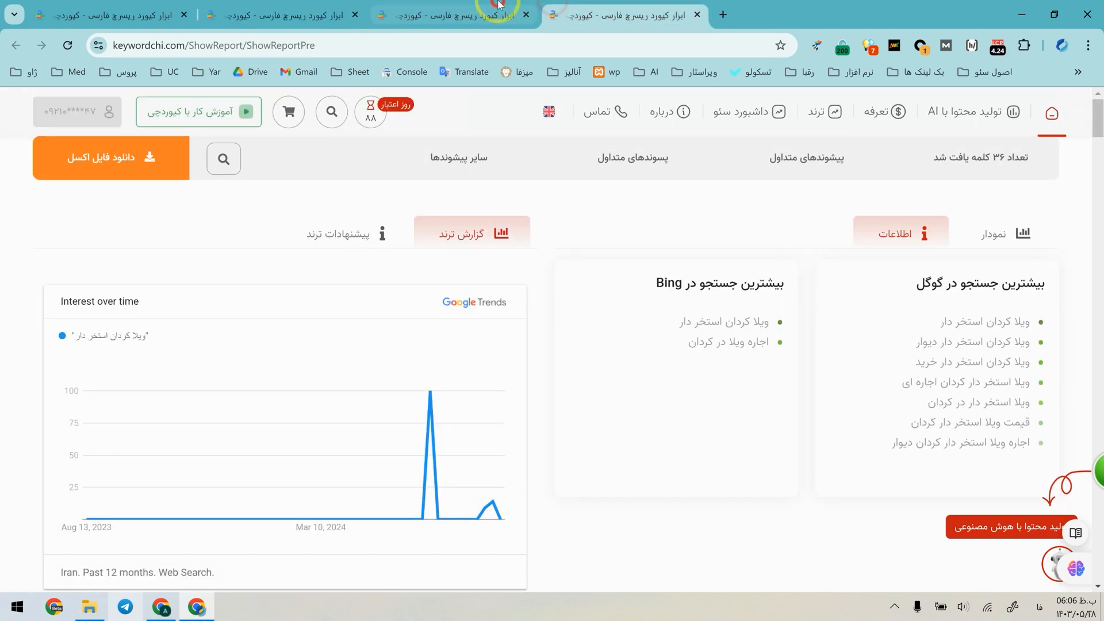
left_click(721, 9)
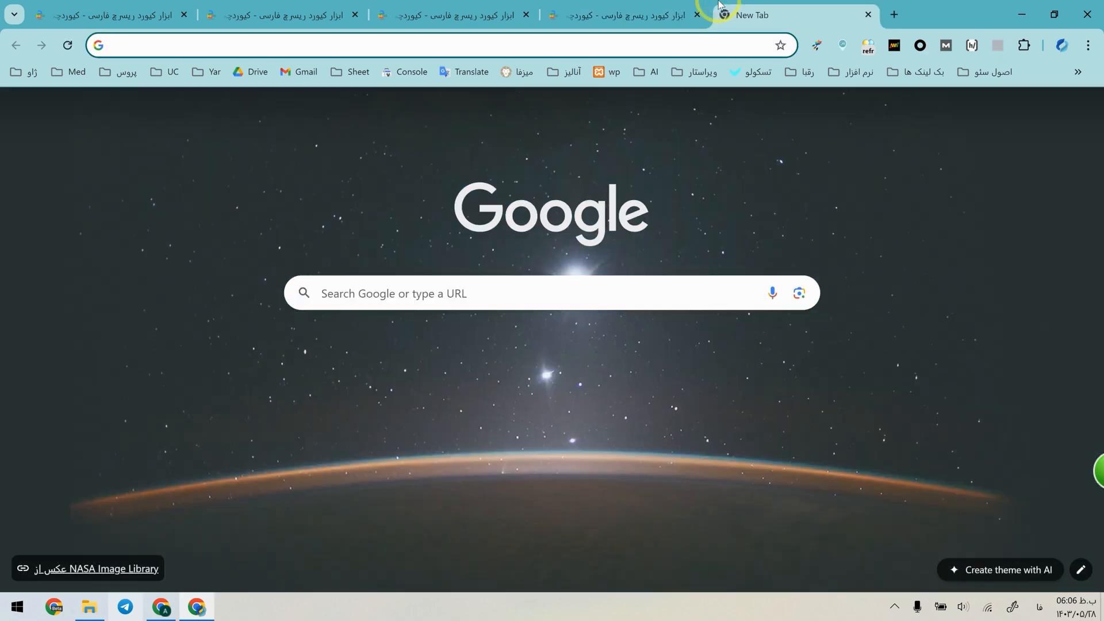
type("جاجیگا بلاگ")
key("Return")
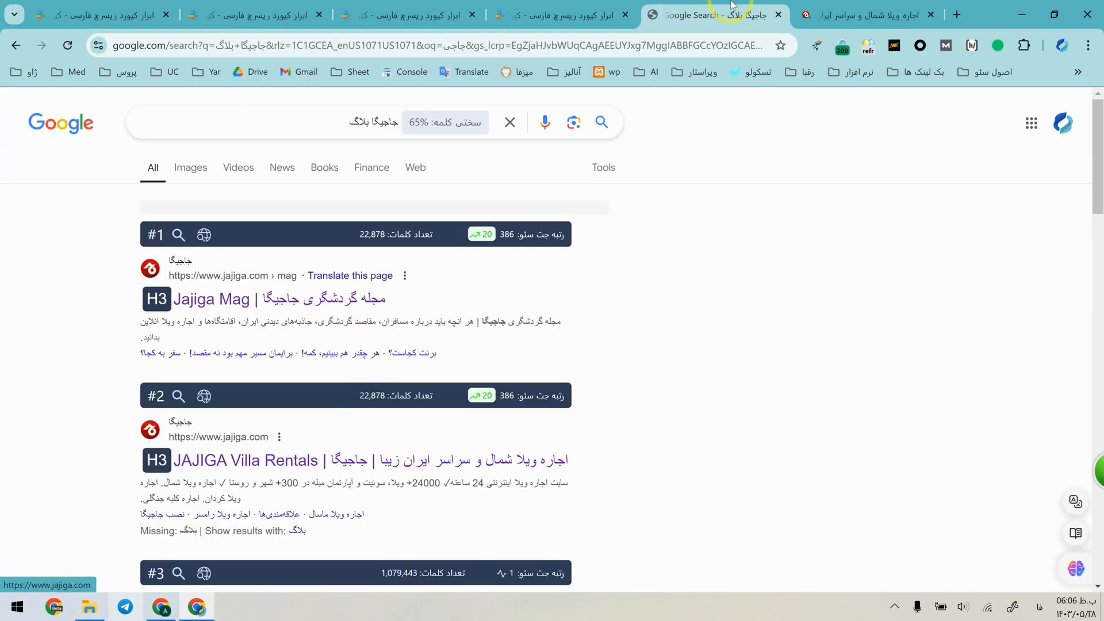
Open the villa rental listings for رشت from the popular destinations on the Jajiga site and look through them.
left_click(834, 3)
scroll(774, 433, "down", 5)
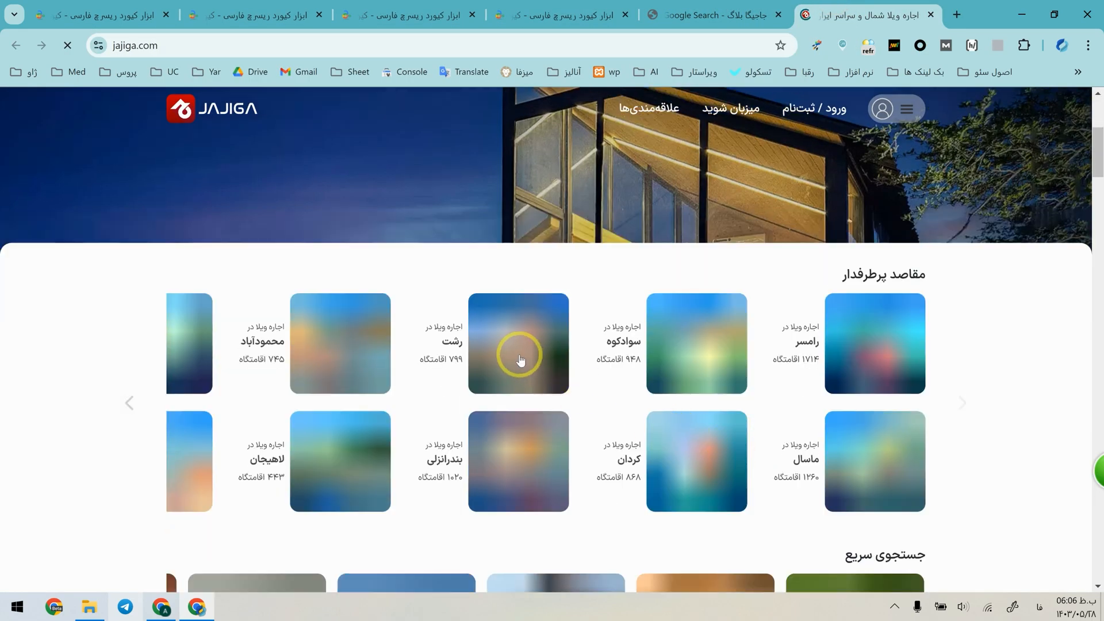
left_click(518, 360)
scroll(745, 426, "down", 7)
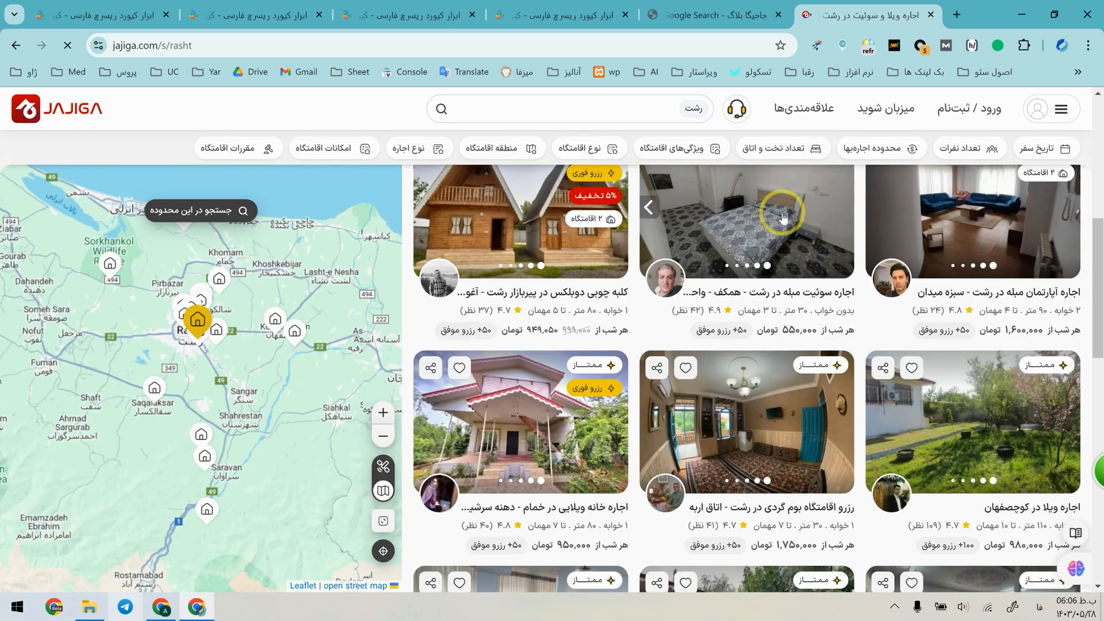
Open the Jajiga Mag blog from the Google results in its own tab and look through its travel articles.
left_click(742, 15)
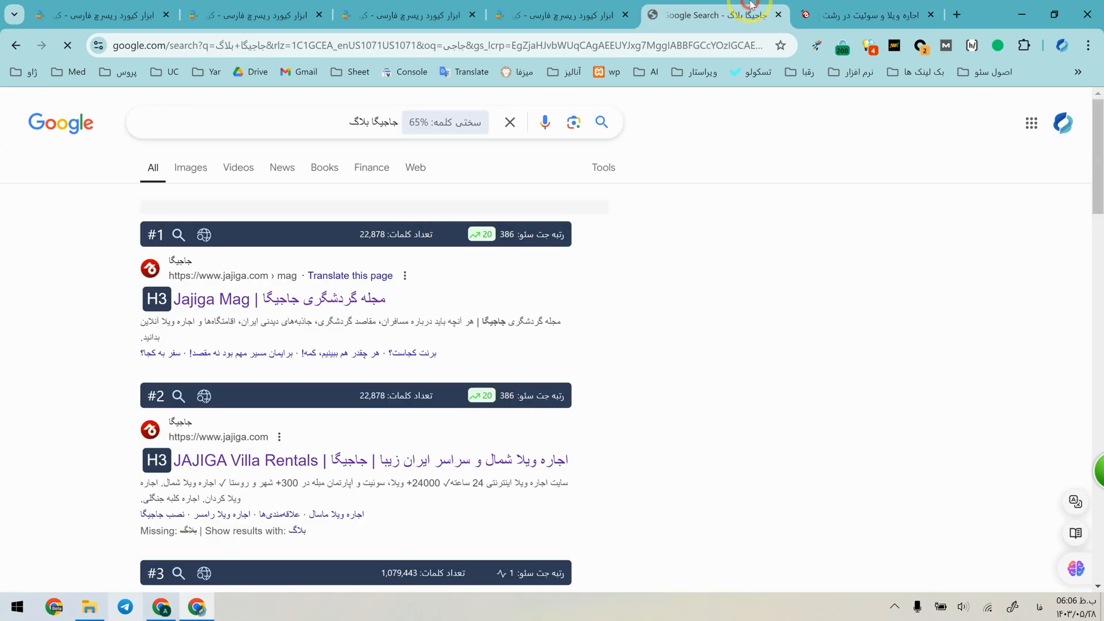
middle_click(236, 302)
left_click(779, 4)
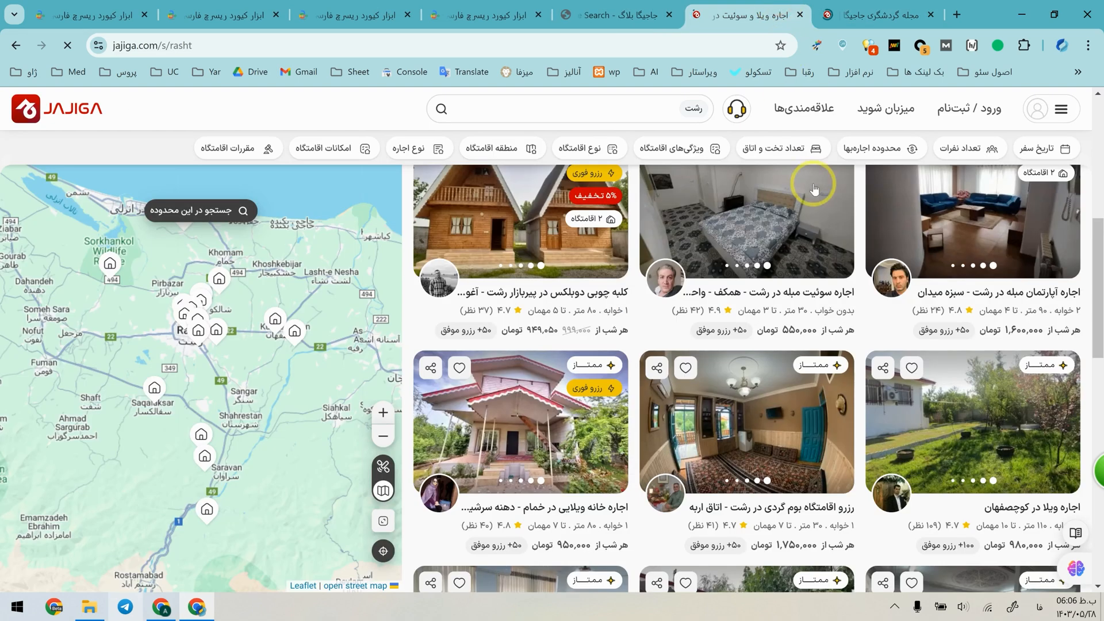
left_click(839, 8)
scroll(612, 364, "down", 1)
scroll(609, 356, "down", 3)
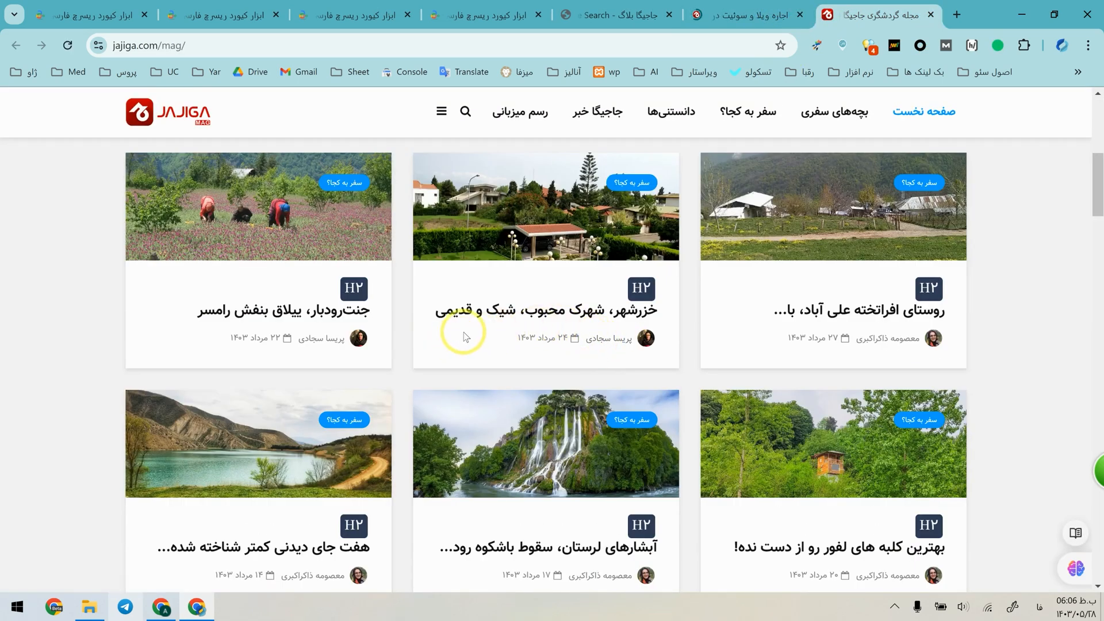
Examine the travel, facts and company news sections of the Jajiga Mag home page.
scroll(500, 362, "down", 10)
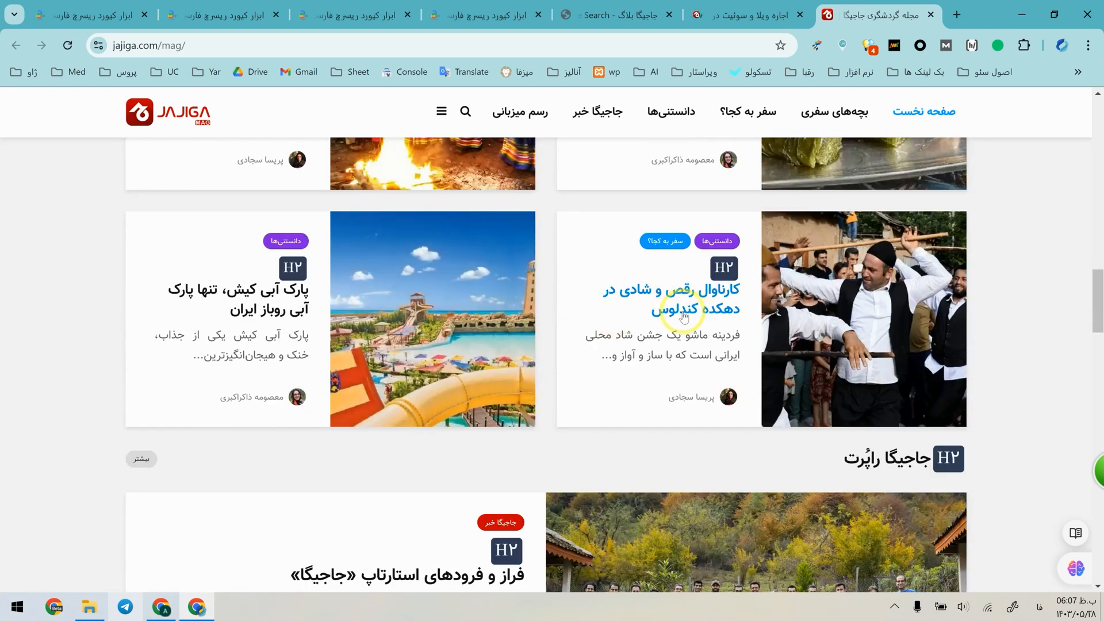
scroll(683, 442, "up", 5)
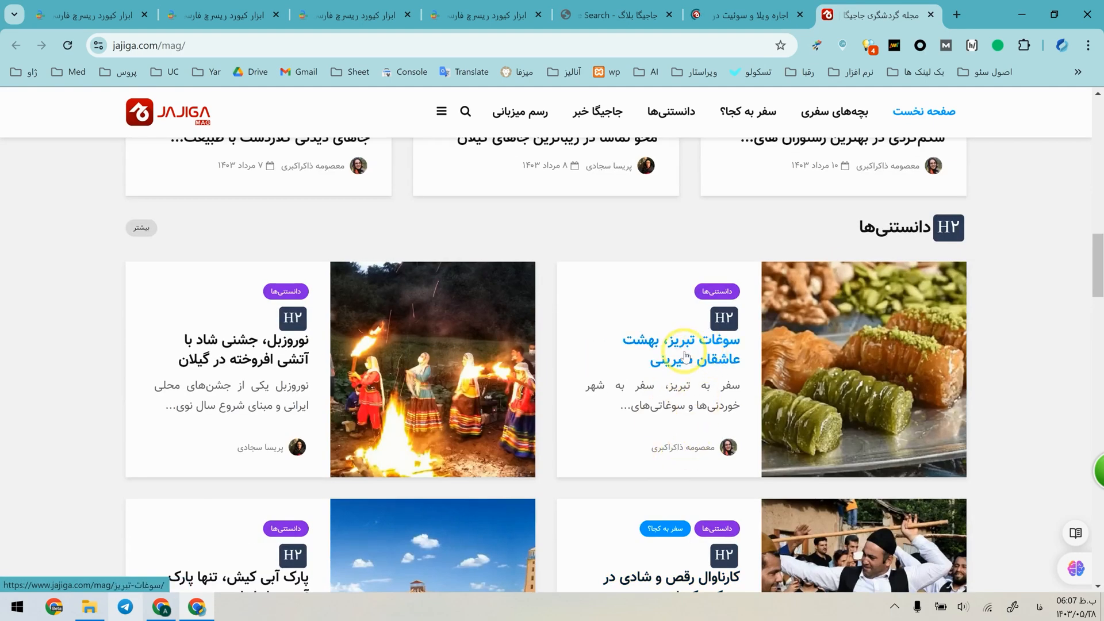
scroll(196, 345, "down", 7)
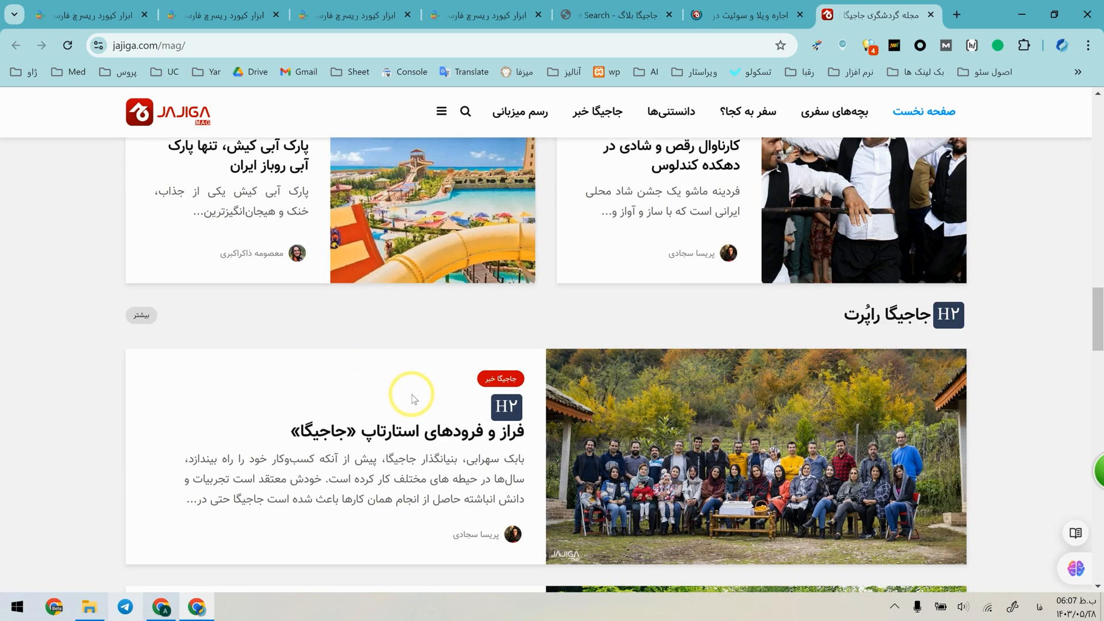
scroll(416, 400, "up", 9)
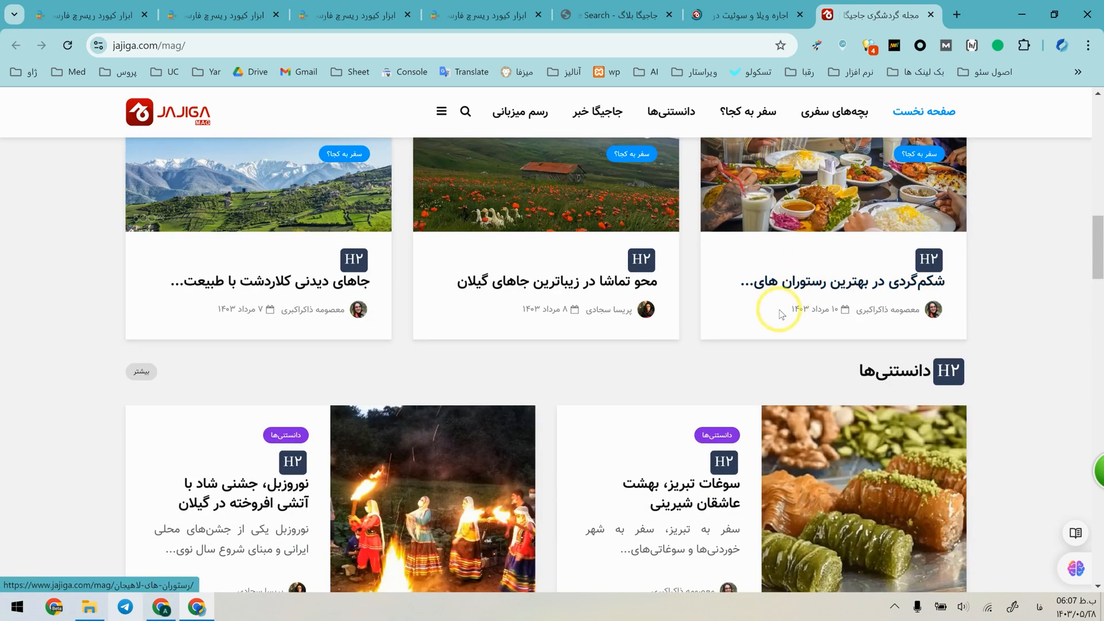
scroll(760, 339, "up", 10)
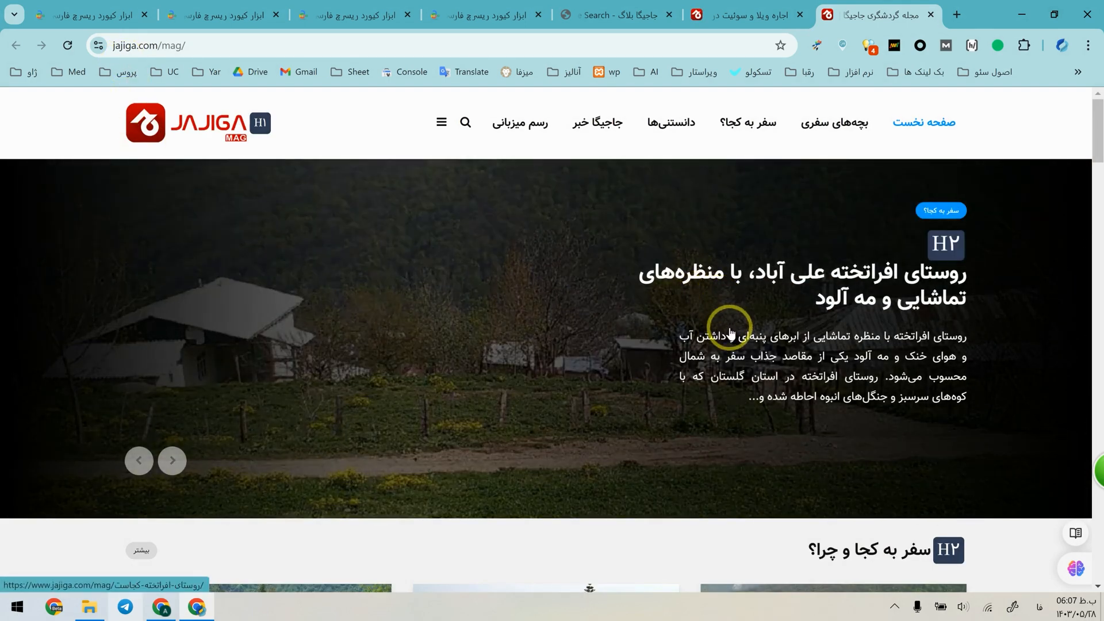
scroll(730, 331, "down", 5)
Duplicate the "ویلا" report tab and open the Keywordchi home page in the copy.
left_click(94, 6)
right_click(93, 4)
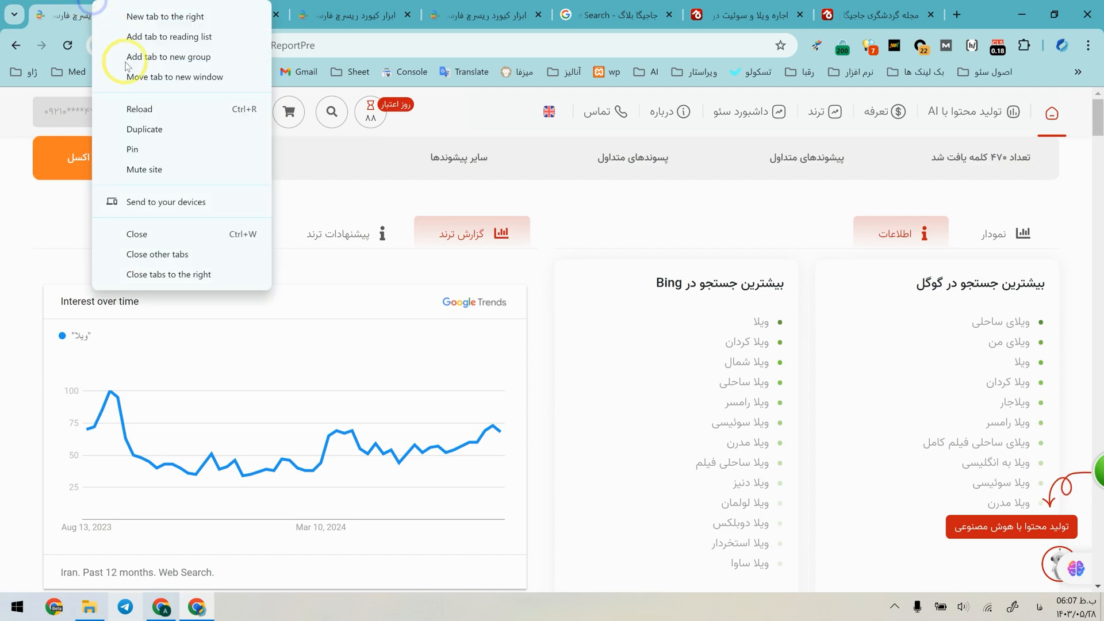
left_click(144, 127)
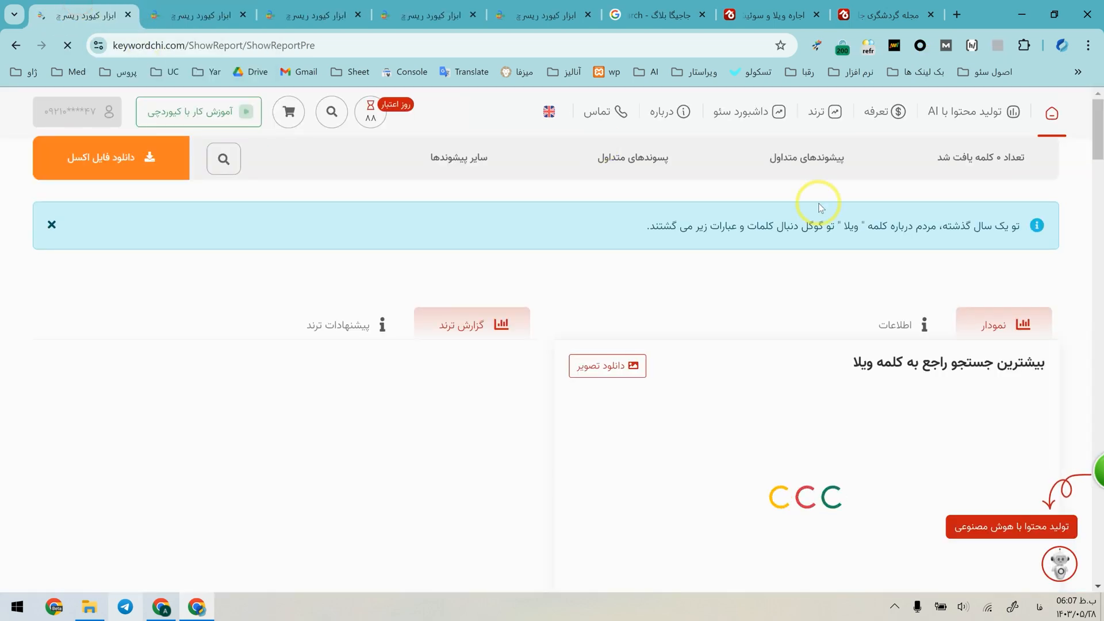
left_click(1046, 118)
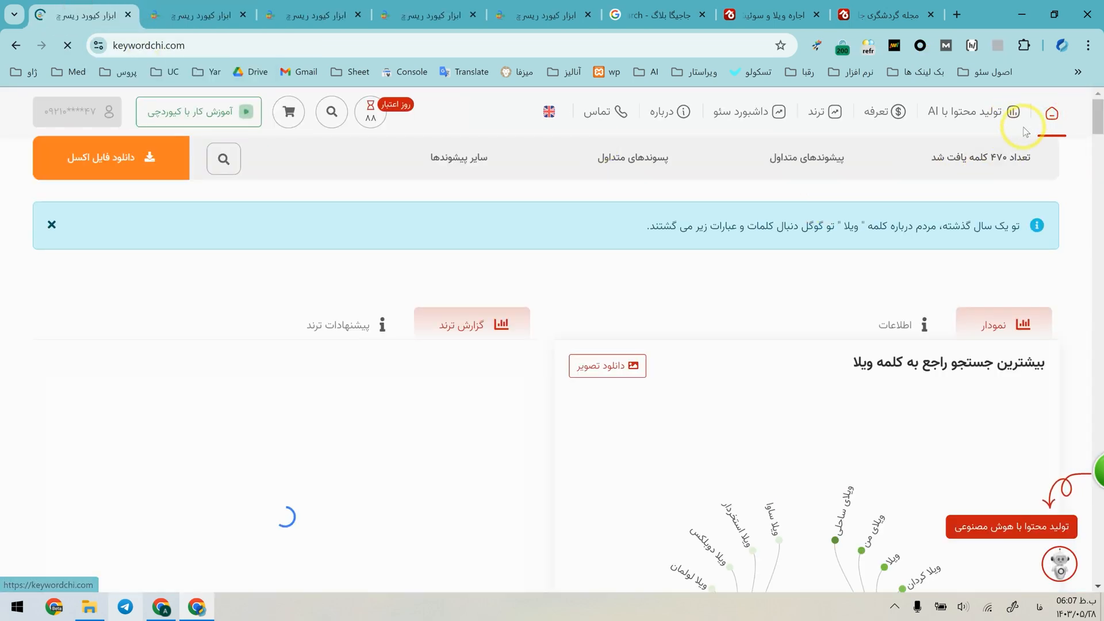
Run keyword research on "سفر" and on the longer phrase "سفر به".
left_click(686, 439)
type("سفر")
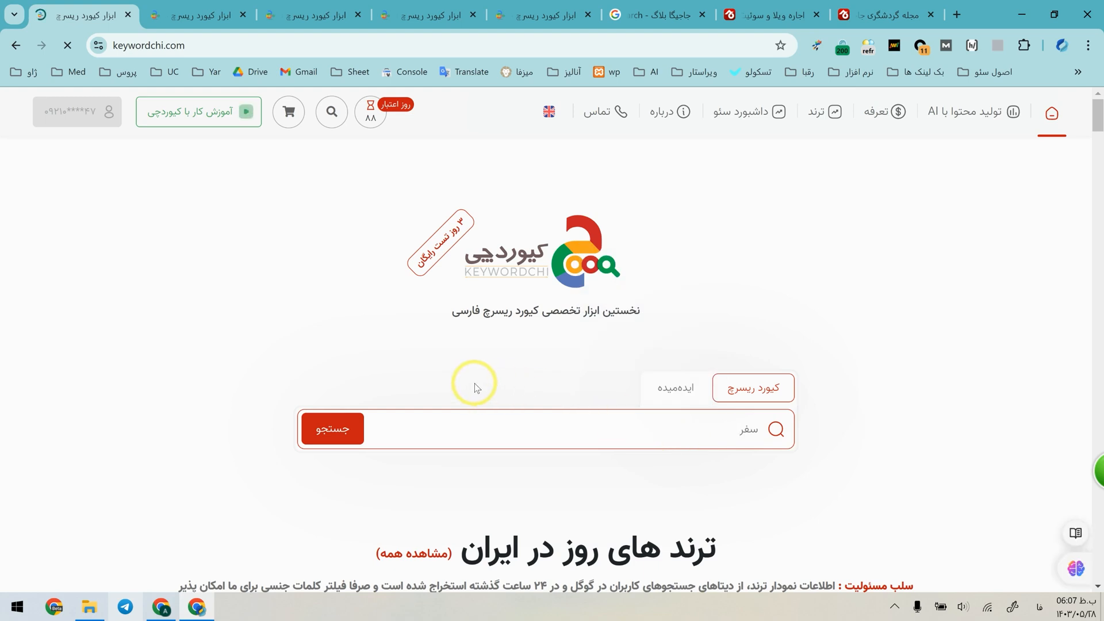
left_click(345, 439)
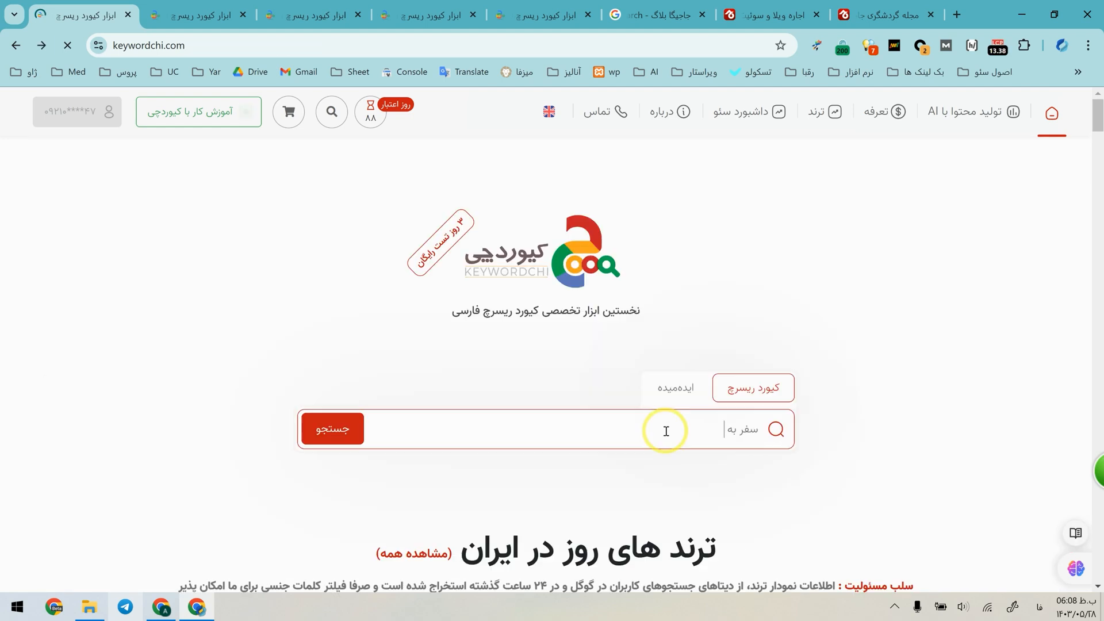
left_click(321, 430)
Examine the alphabetical keyword lists of the "سفر به" report, down to the lists for ن, و, ه and ی.
scroll(450, 431, "down", 20)
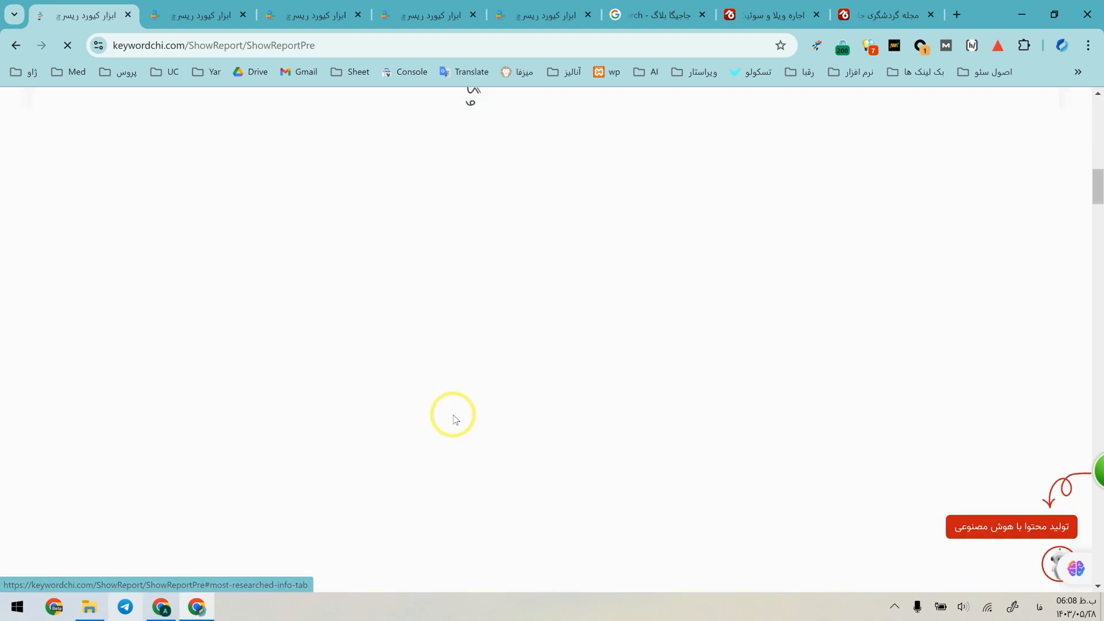
scroll(348, 282, "down", 4)
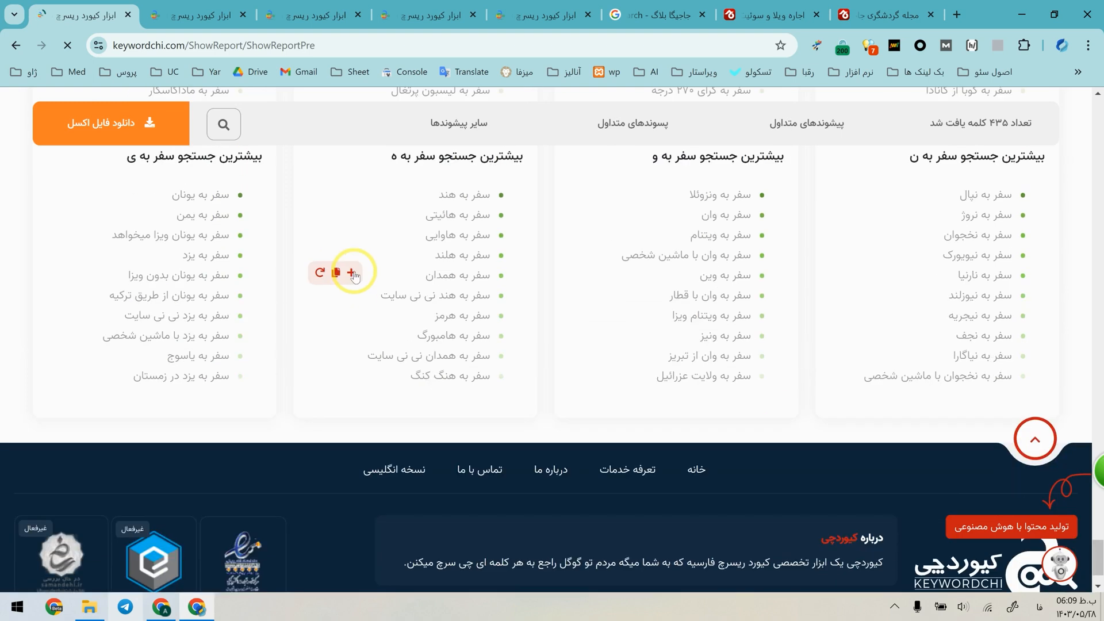
scroll(378, 285, "up", 4)
left_click(912, 373)
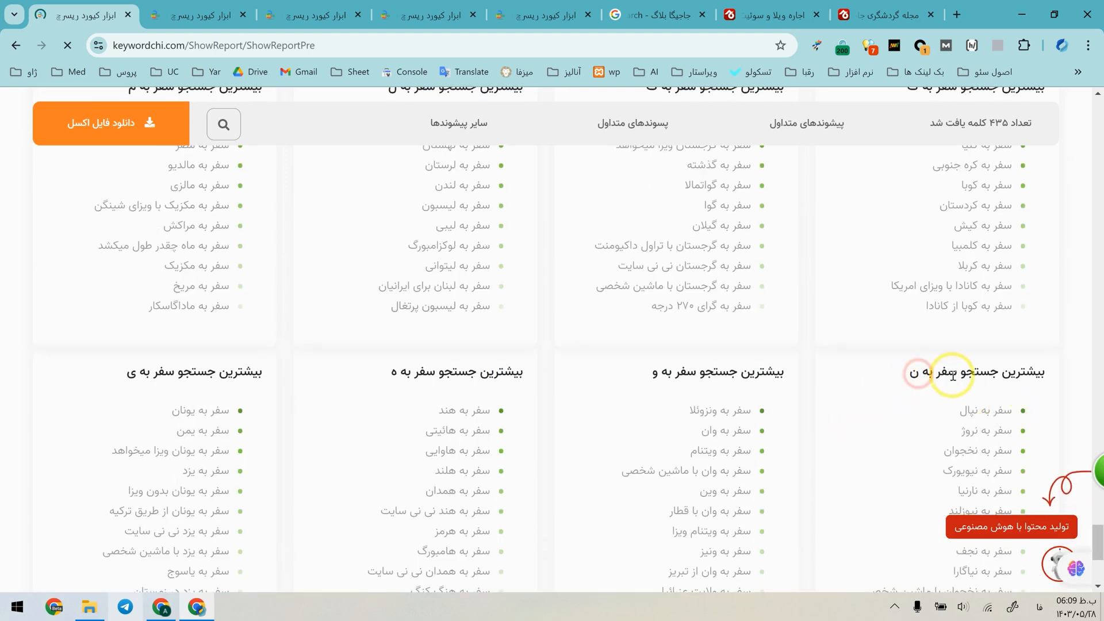
left_click(920, 374)
scroll(451, 371, "down", 1)
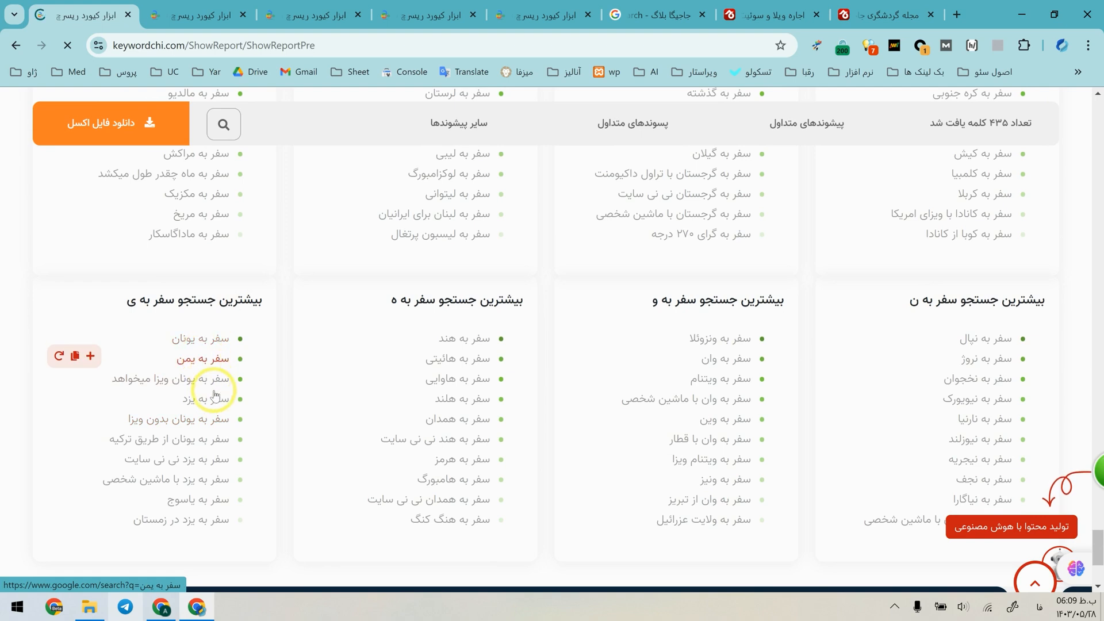
Open keyword reports for "سفر به یزد", "سفر به یاسوج", "سفر به هرمز", "سفر به همدان" and "سفر به لرستان" in separate tabs.
middle_click(59, 396)
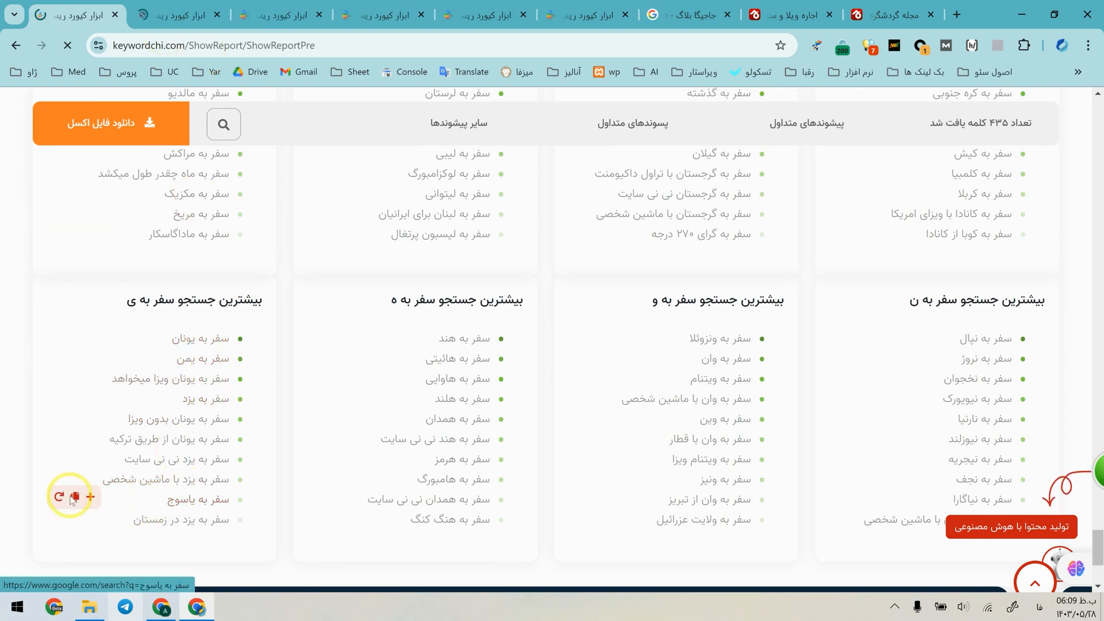
middle_click(59, 499)
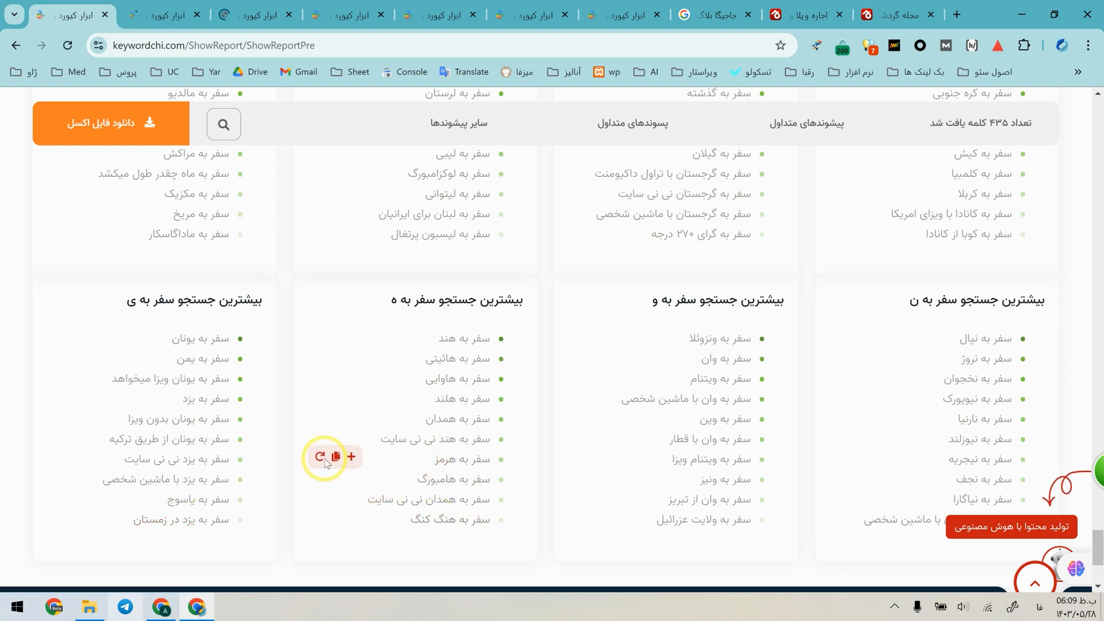
middle_click(319, 458)
middle_click(320, 416)
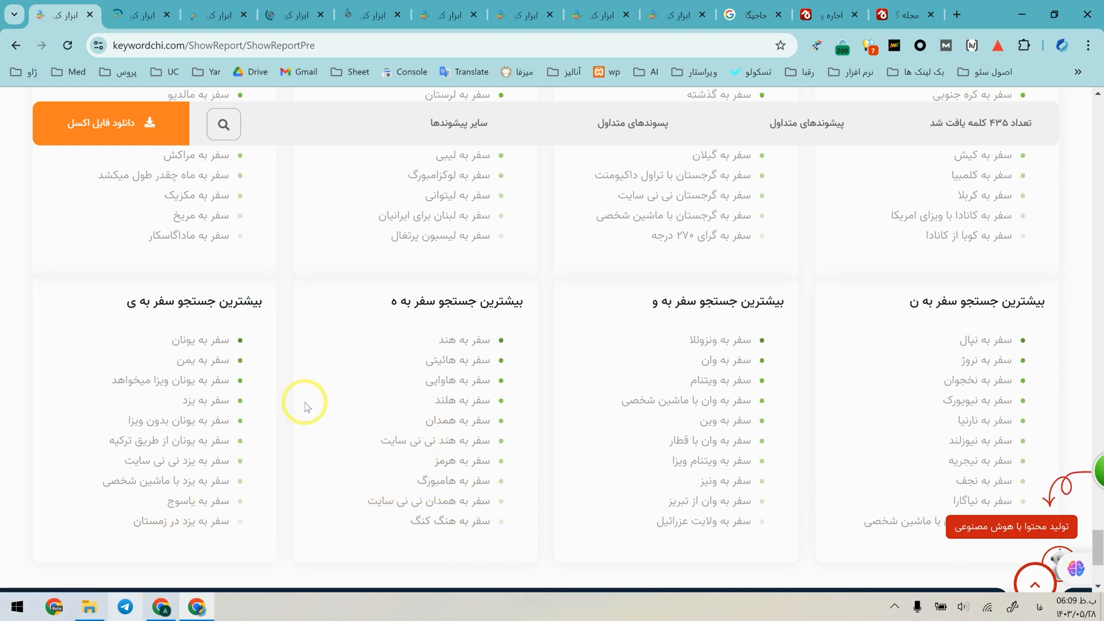
scroll(196, 310, "up", 1)
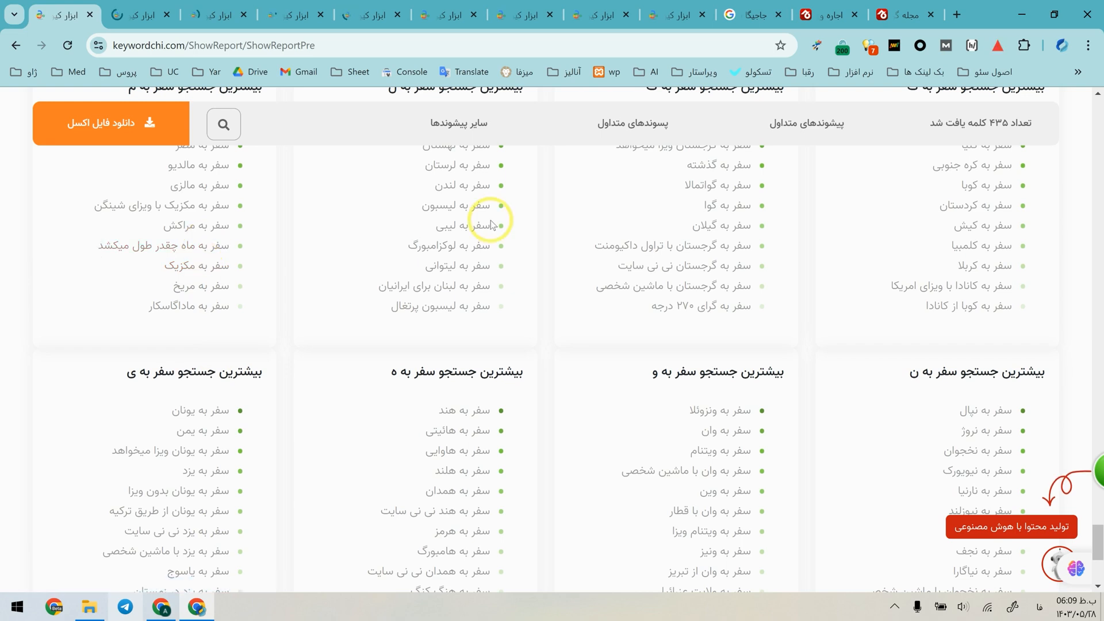
middle_click(320, 166)
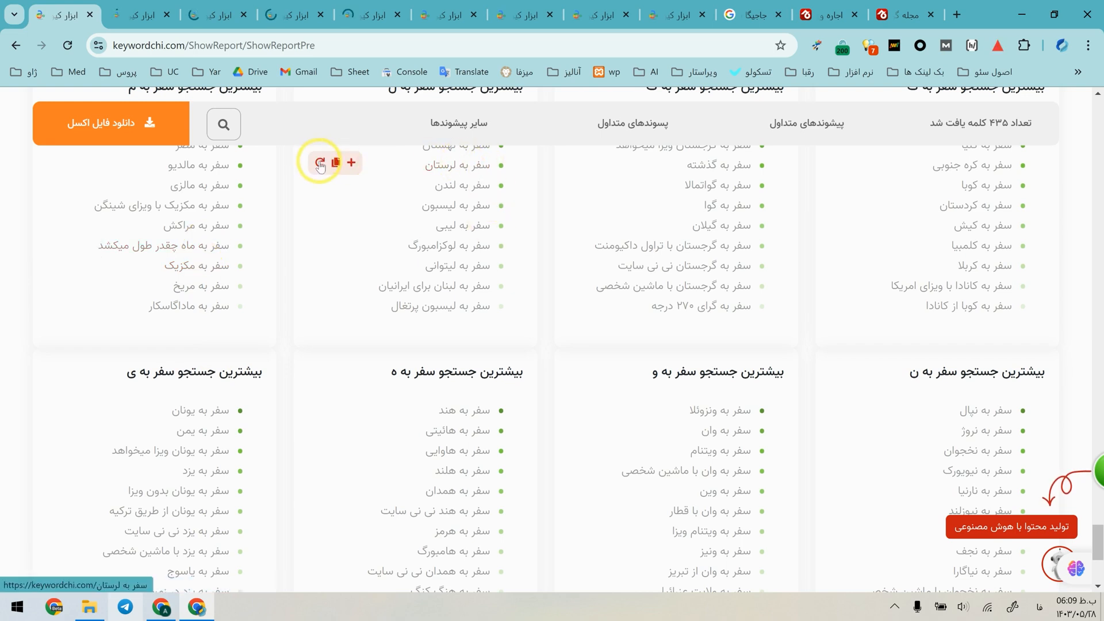
Examine the trend graph and the most-searched and prefix keyword charts in the "سفر به یزد" report.
key("ctrl+Tab")
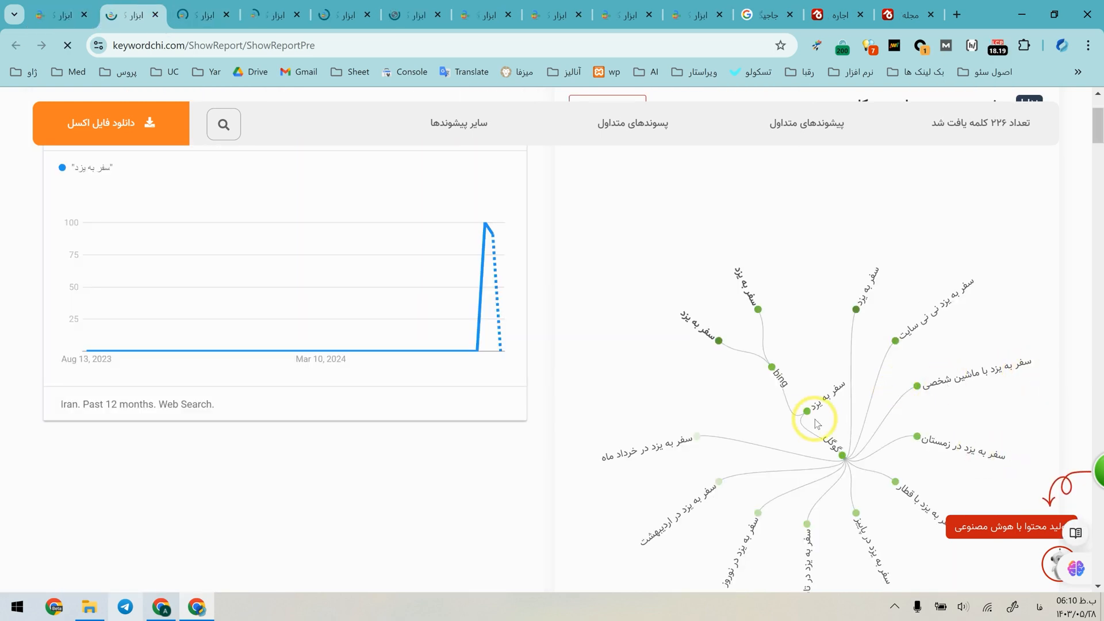
scroll(910, 455, "down", 2)
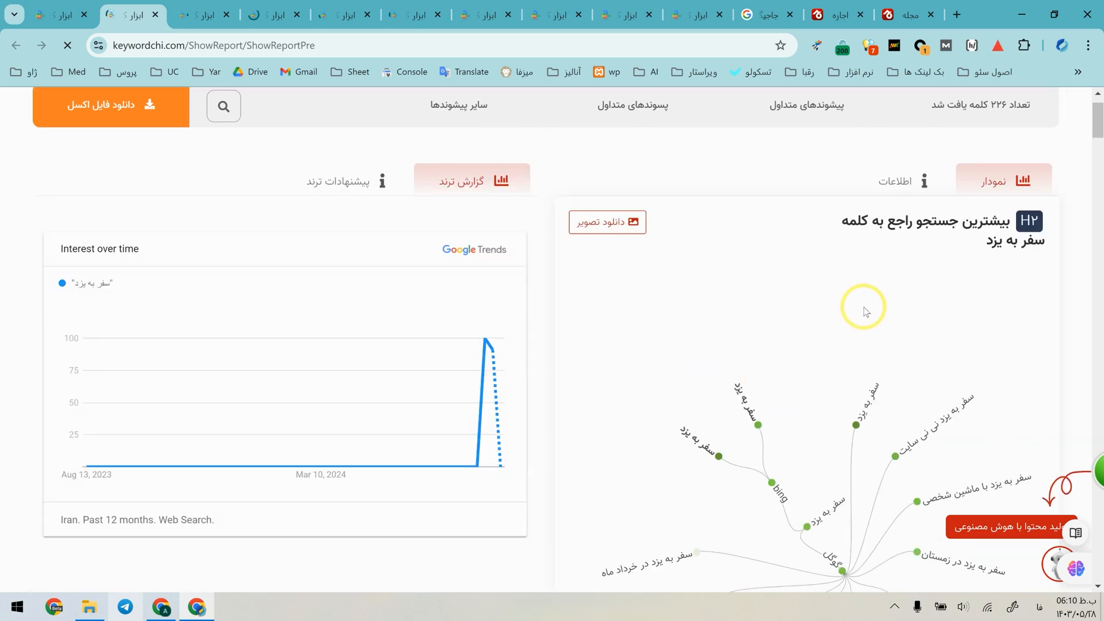
scroll(555, 309, "down", 8)
scroll(352, 362, "down", 4)
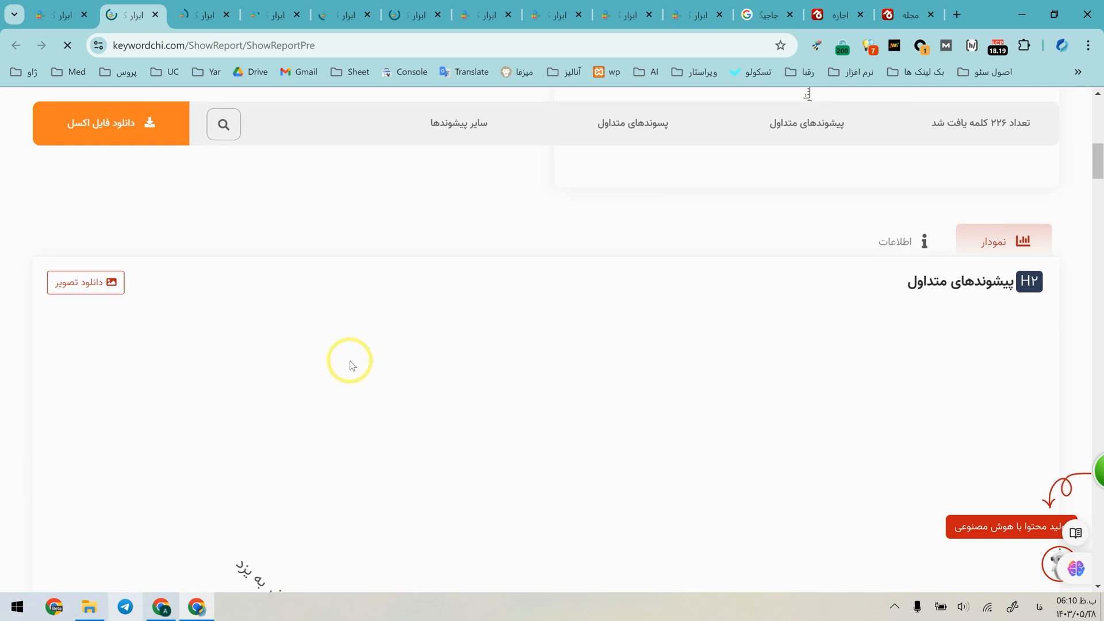
scroll(273, 351, "down", 11)
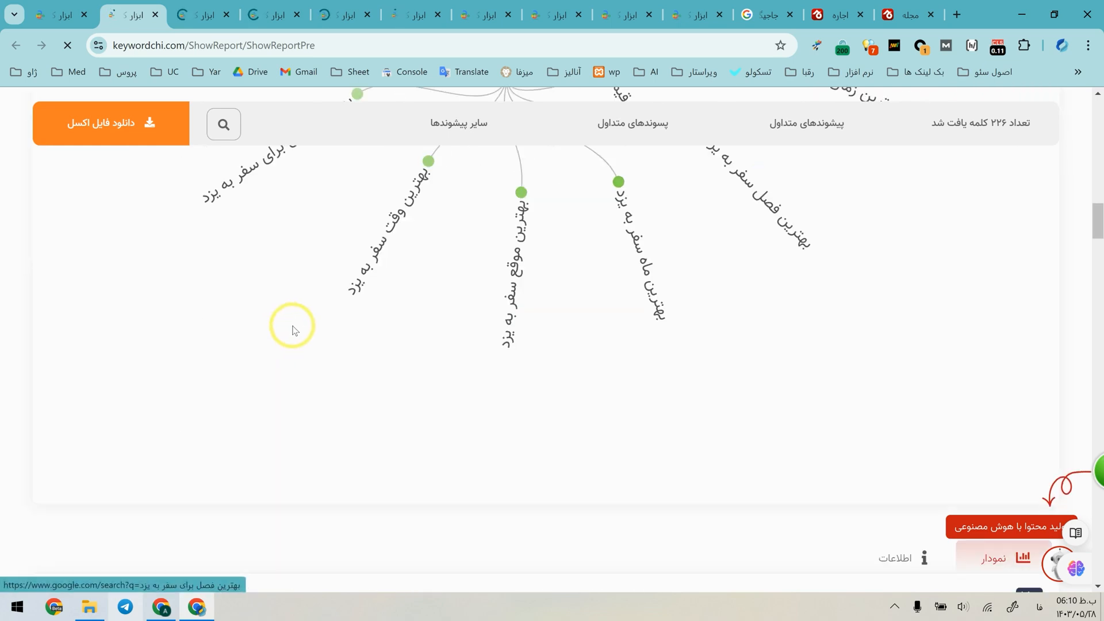
scroll(388, 316, "down", 14)
scroll(388, 316, "up", 5)
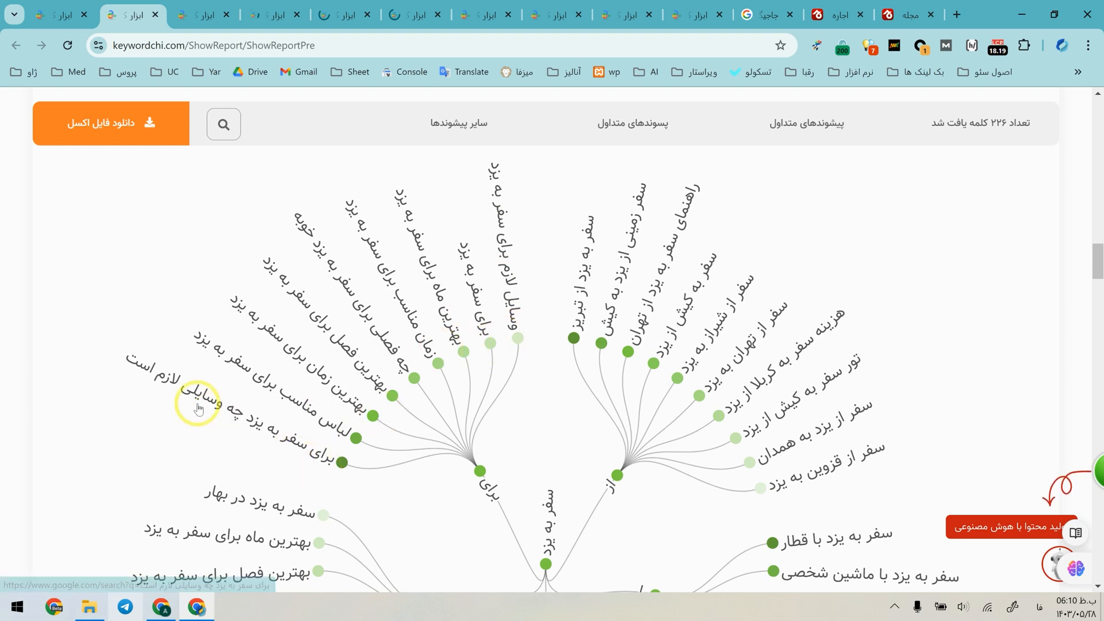
scroll(233, 388, "down", 1)
scroll(218, 338, "up", 1)
scroll(219, 340, "down", 1)
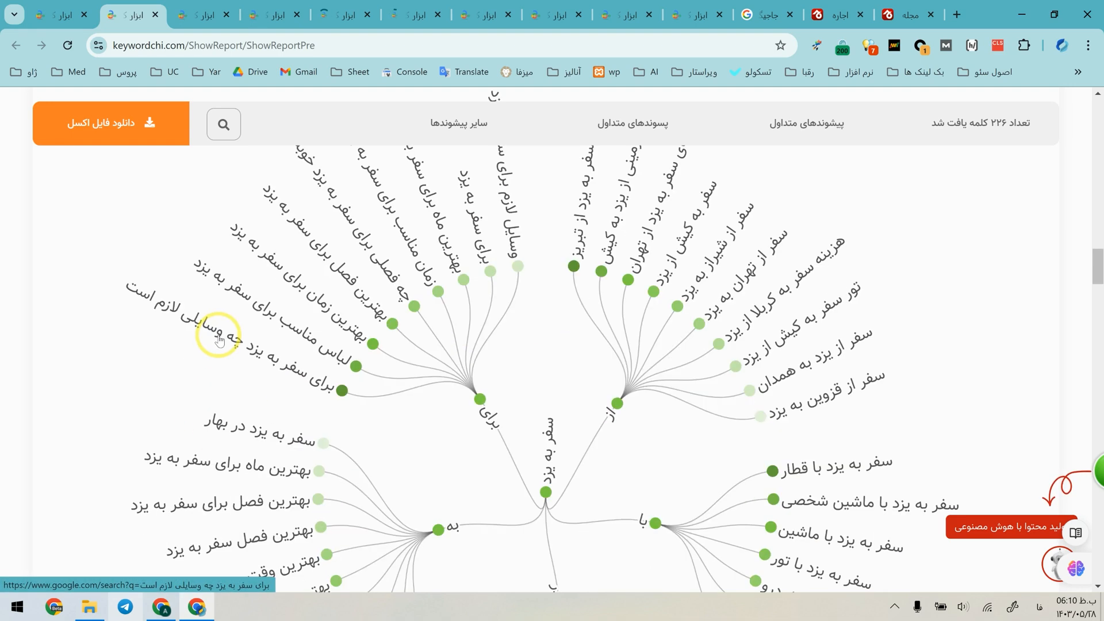
Open the Google results for "برای سفر به یزد چه وسایلی لازم است" from the chart and review the ranking pages.
left_click(221, 281)
scroll(425, 290, "down", 3)
scroll(421, 290, "up", 2)
scroll(419, 288, "down", 8)
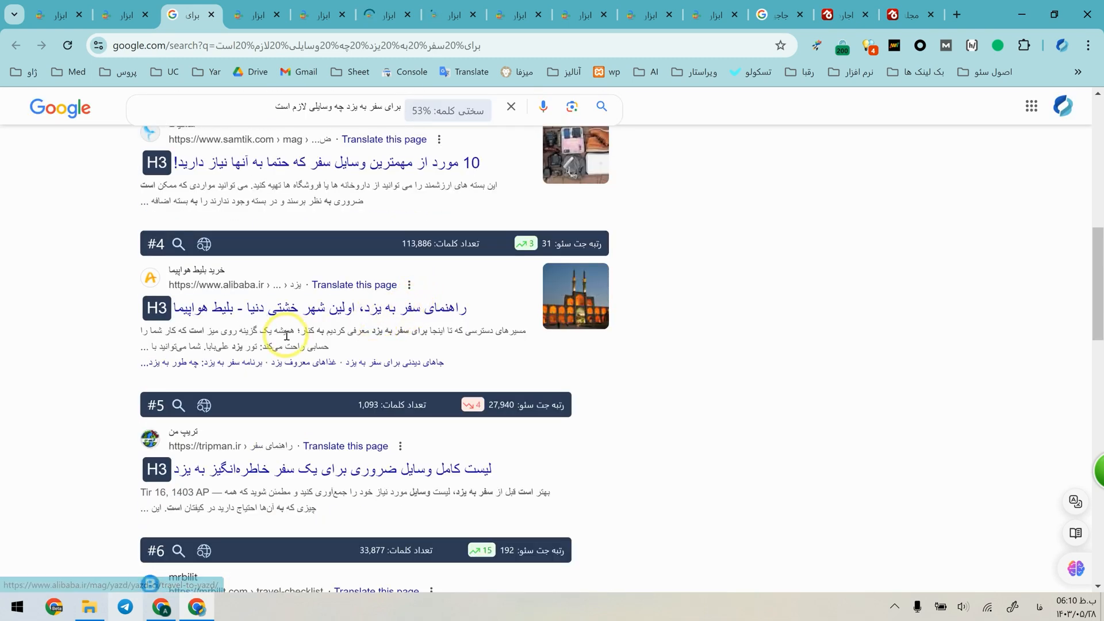
scroll(131, 300, "down", 5)
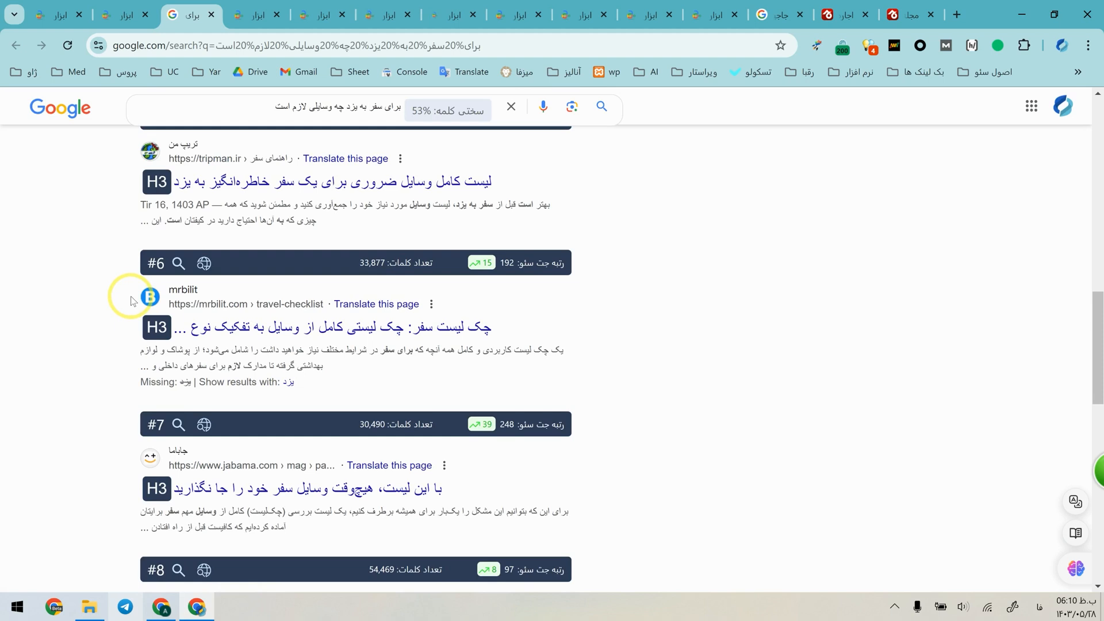
scroll(227, 391, "down", 1)
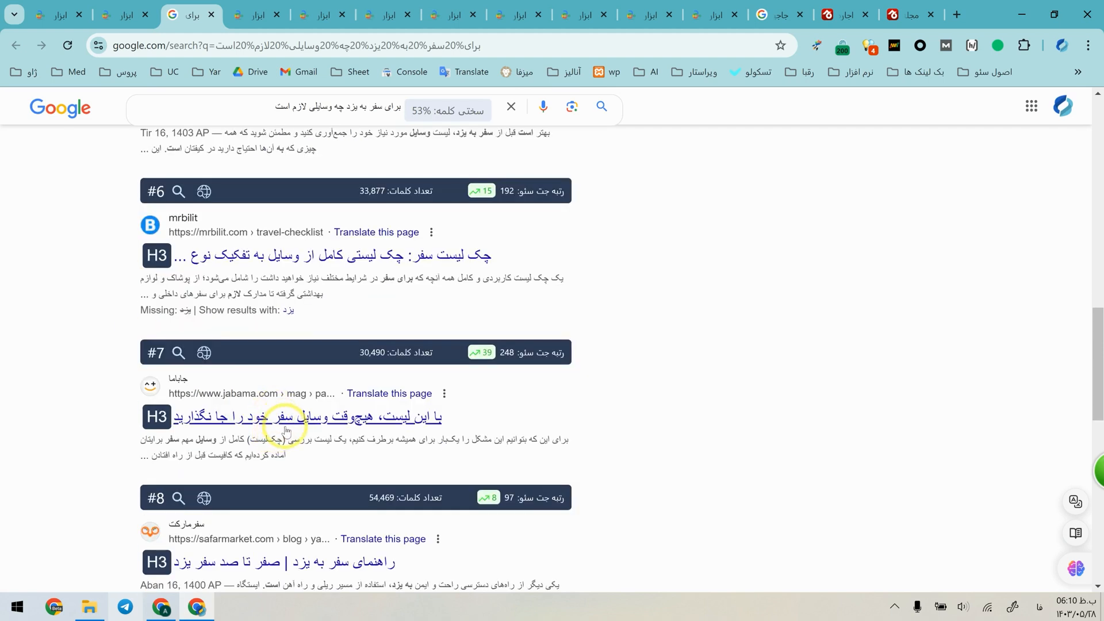
left_click(285, 113)
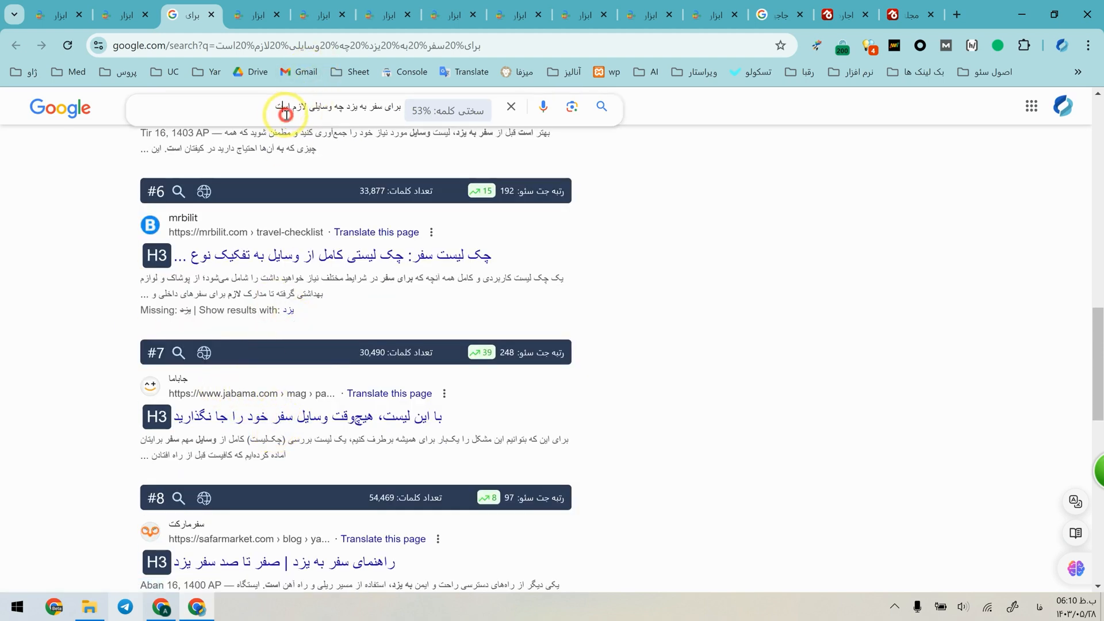
left_click(626, 448)
scroll(604, 425, "down", 3)
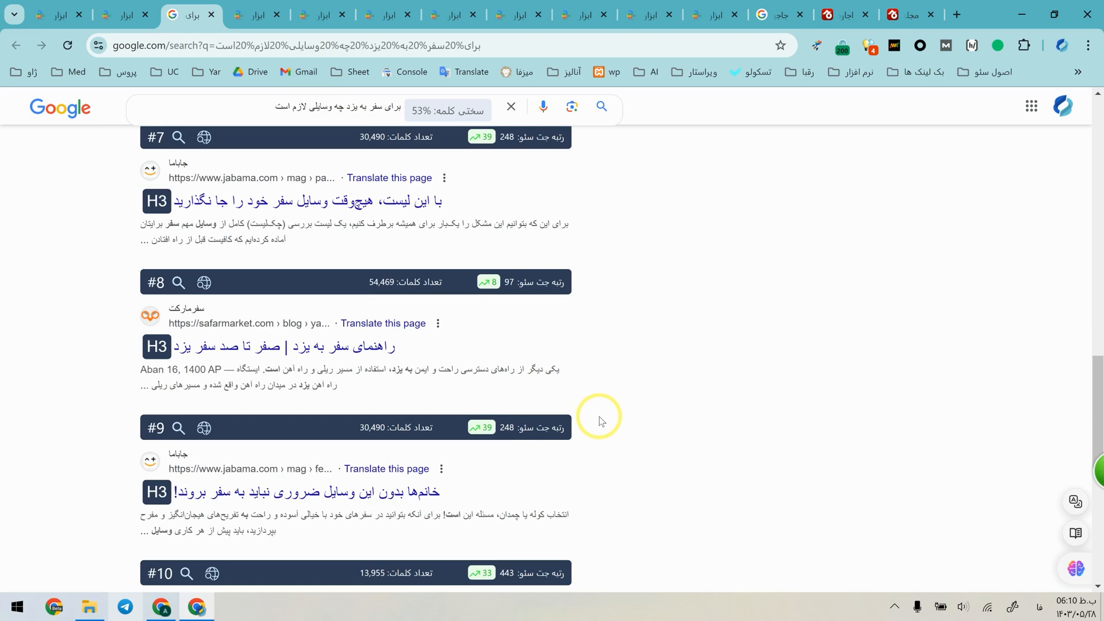
Return to the "سفر به" report and look through its earlier alphabetical keyword lists.
left_click(77, 5)
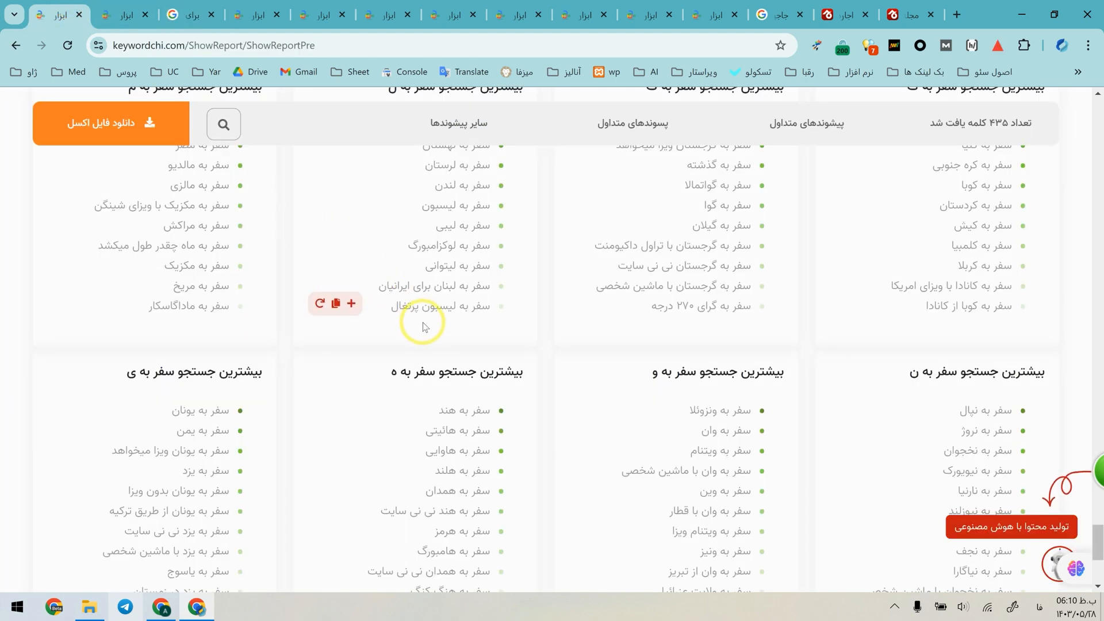
scroll(403, 325, "up", 15)
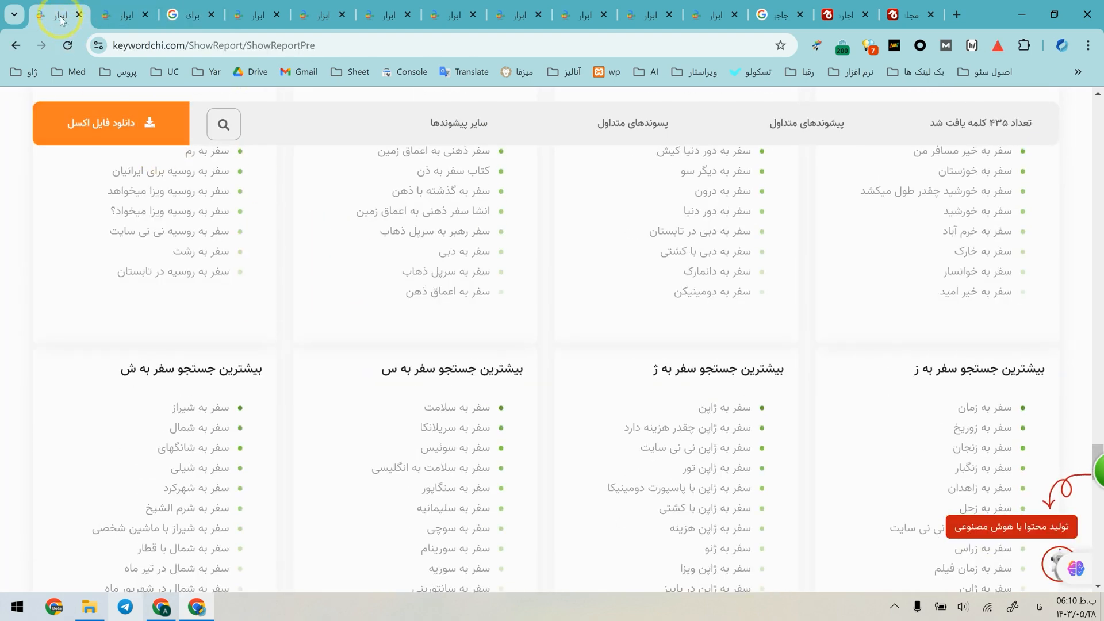
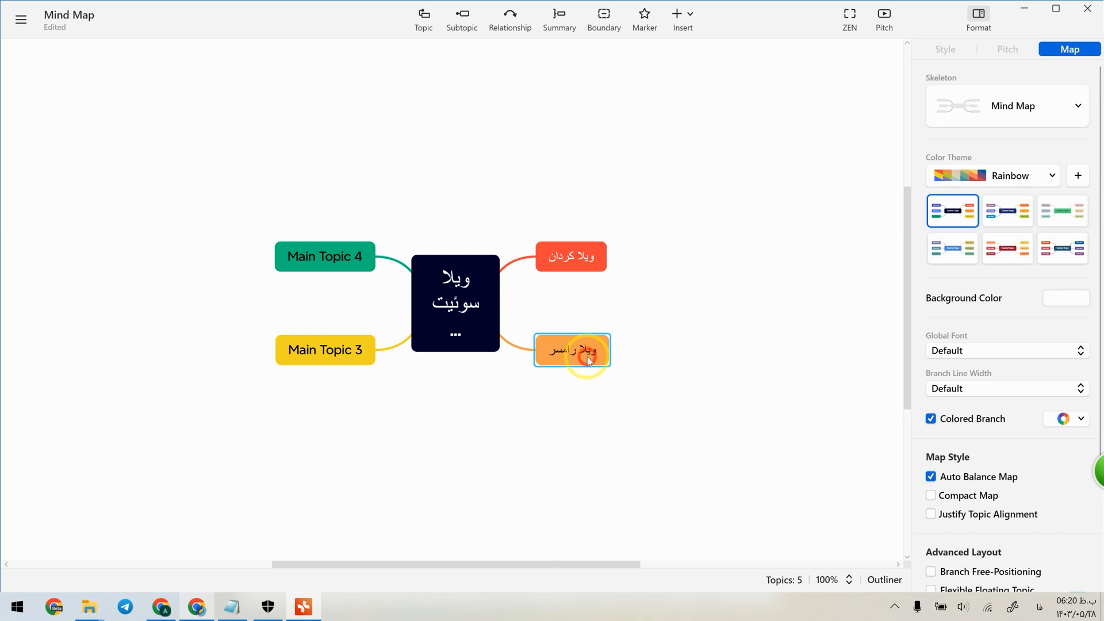
left_click(463, 20)
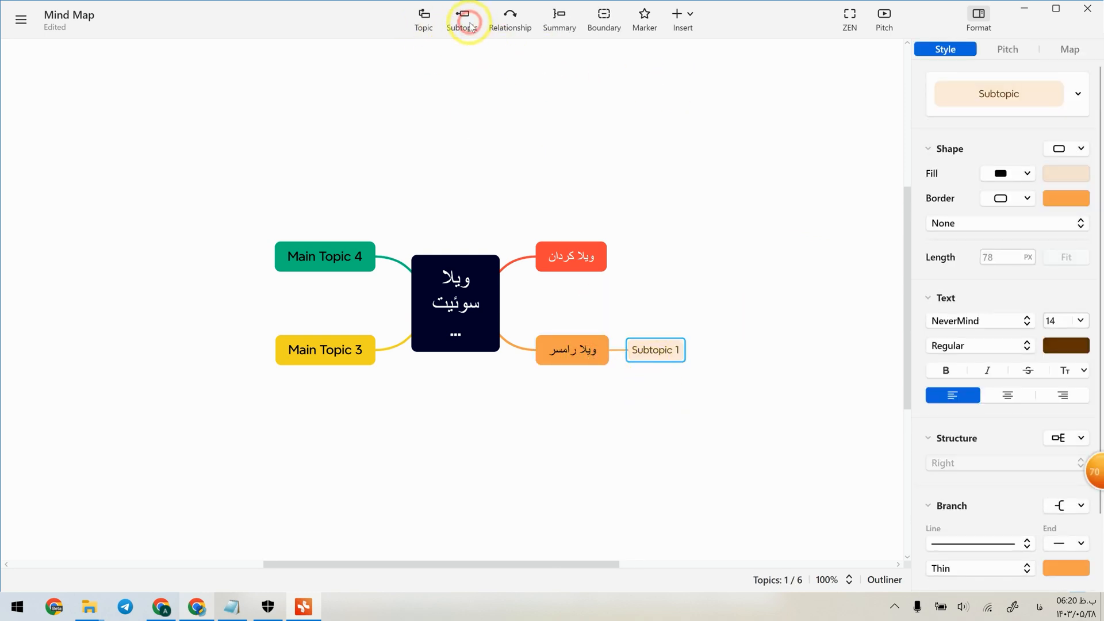
left_click(697, 354)
left_click(641, 348)
key("Delete")
Rename the mind map's central topic to "سایت من".
left_click_drag(455, 340, 581, 212)
left_click_drag(550, 264, 506, 361)
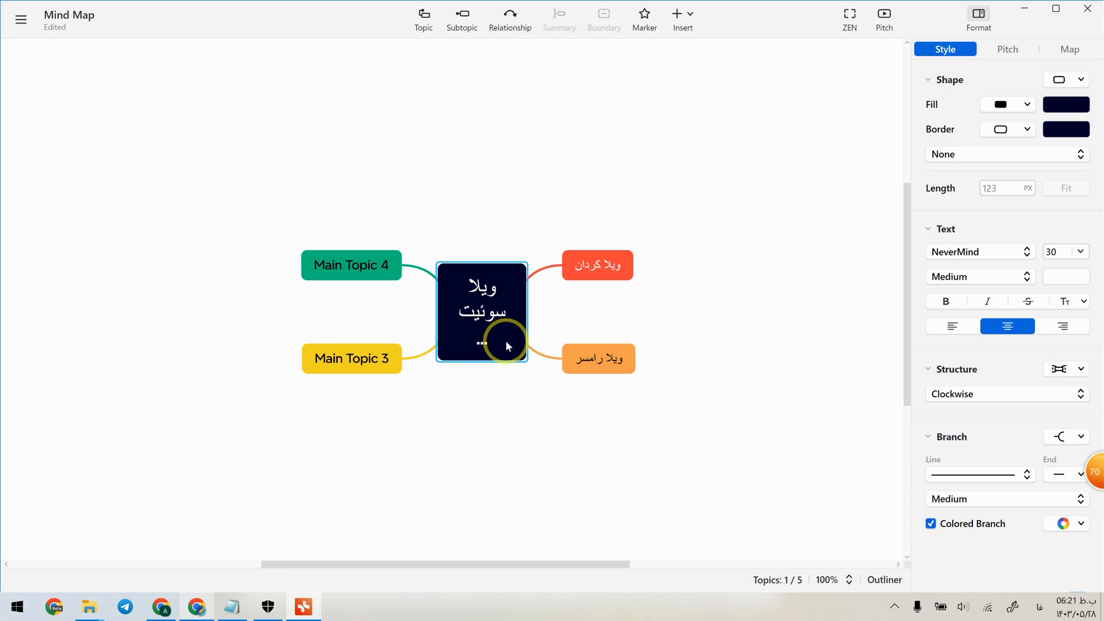
double_click(489, 308)
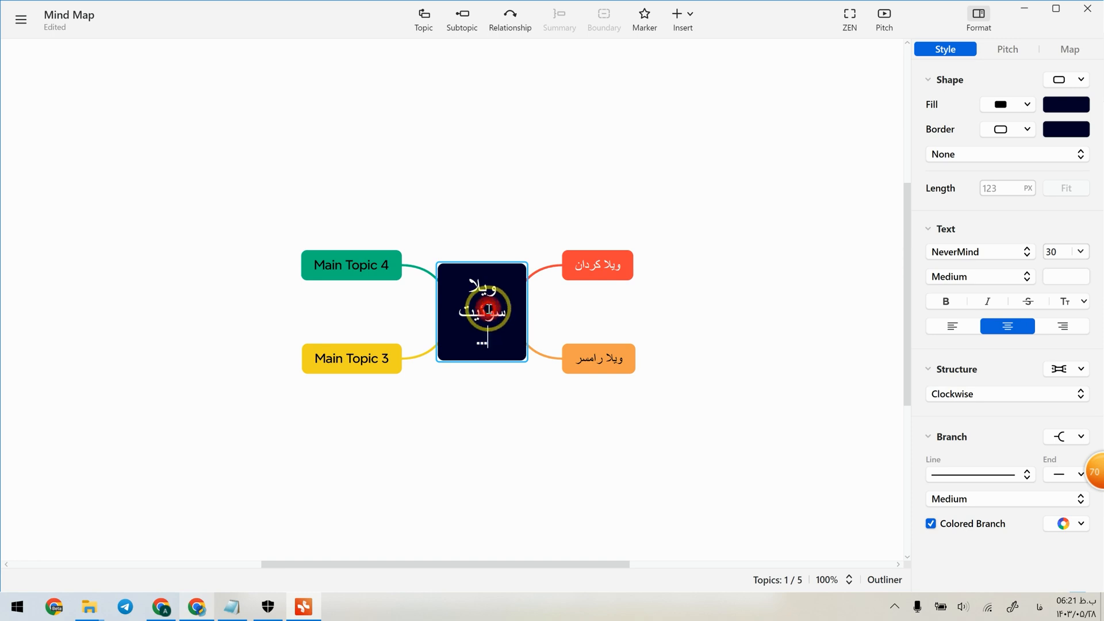
left_click_drag(477, 340, 464, 277)
type("سایت من")
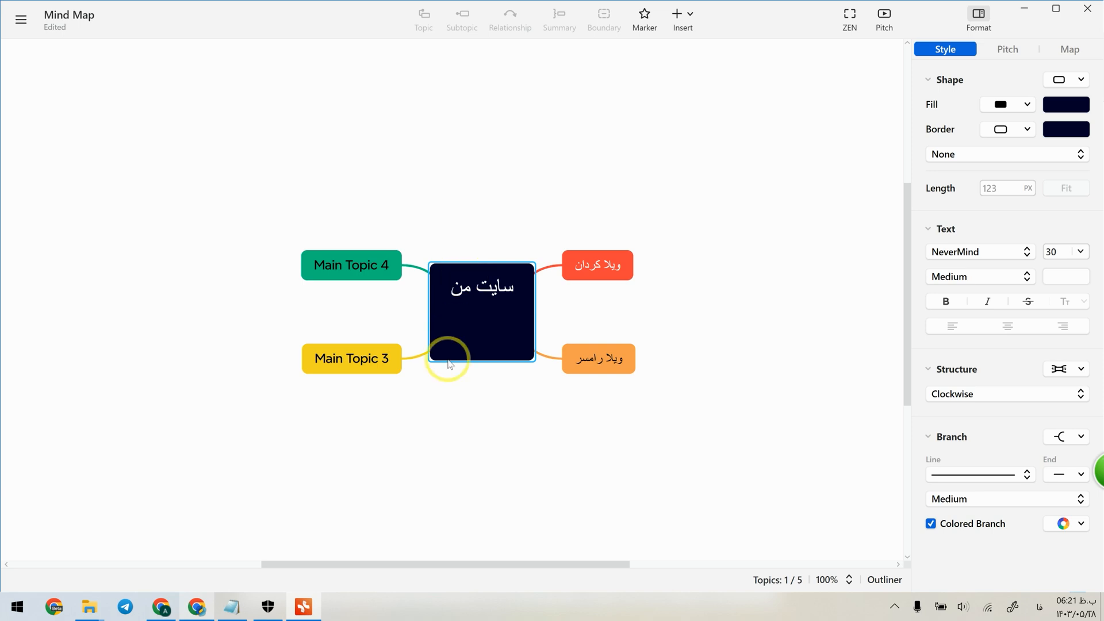
Replace the text of Main Topic 4 with four lines: "ویلا", "سوئیت", "اجاره ویلا" and "اجاره سوئیت".
left_click(355, 284)
double_click(339, 264)
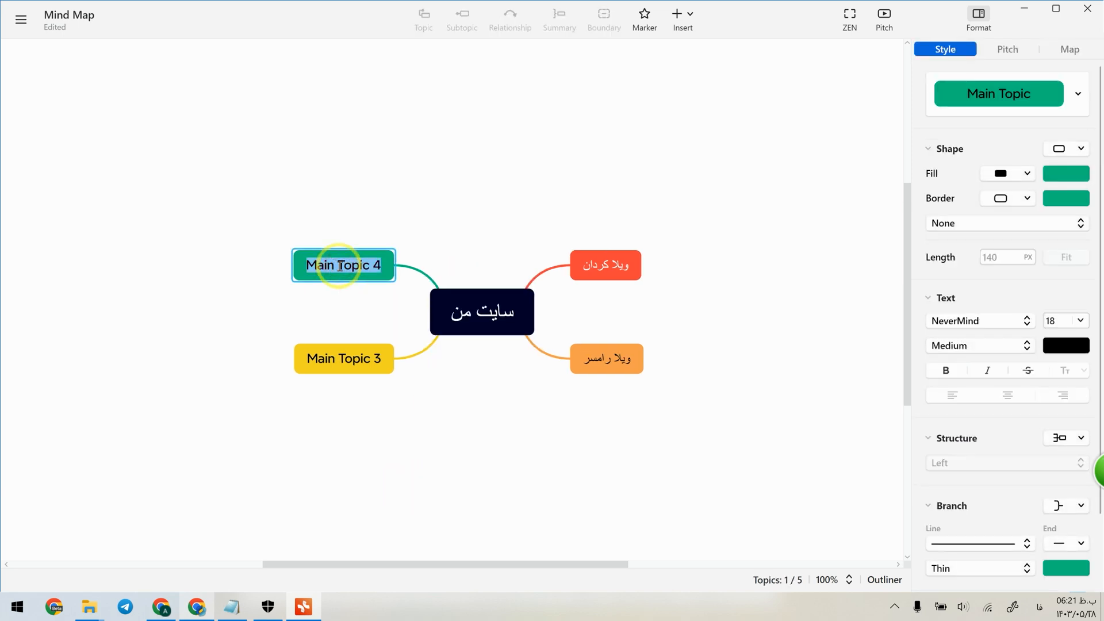
type("ویلا سوئیت")
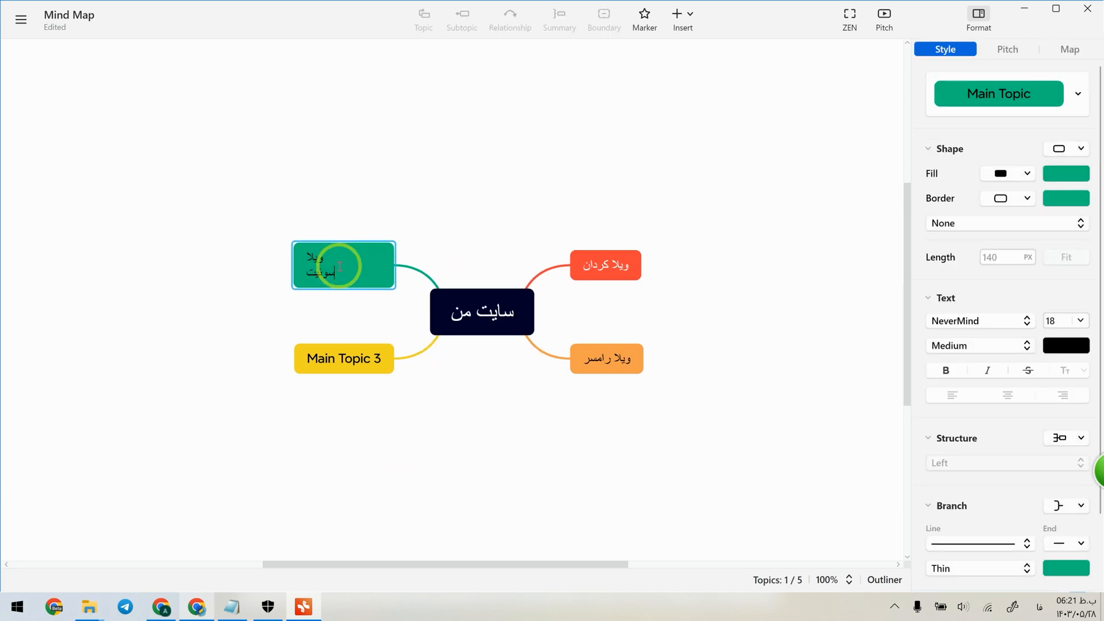
type(" اجاره ویلا ")
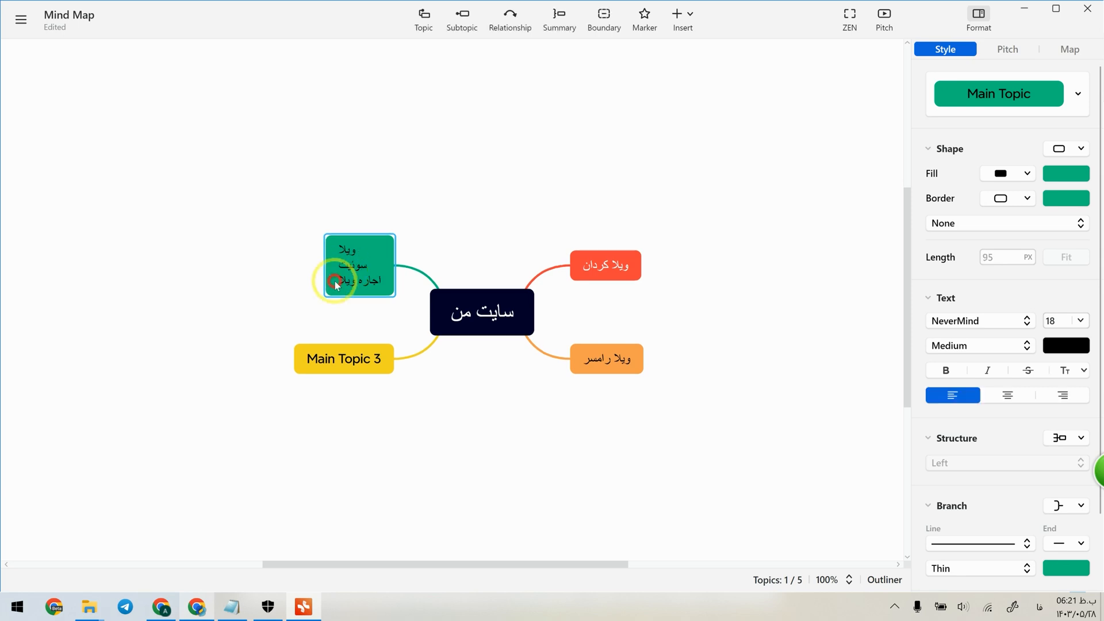
type("اجاره سوئیت")
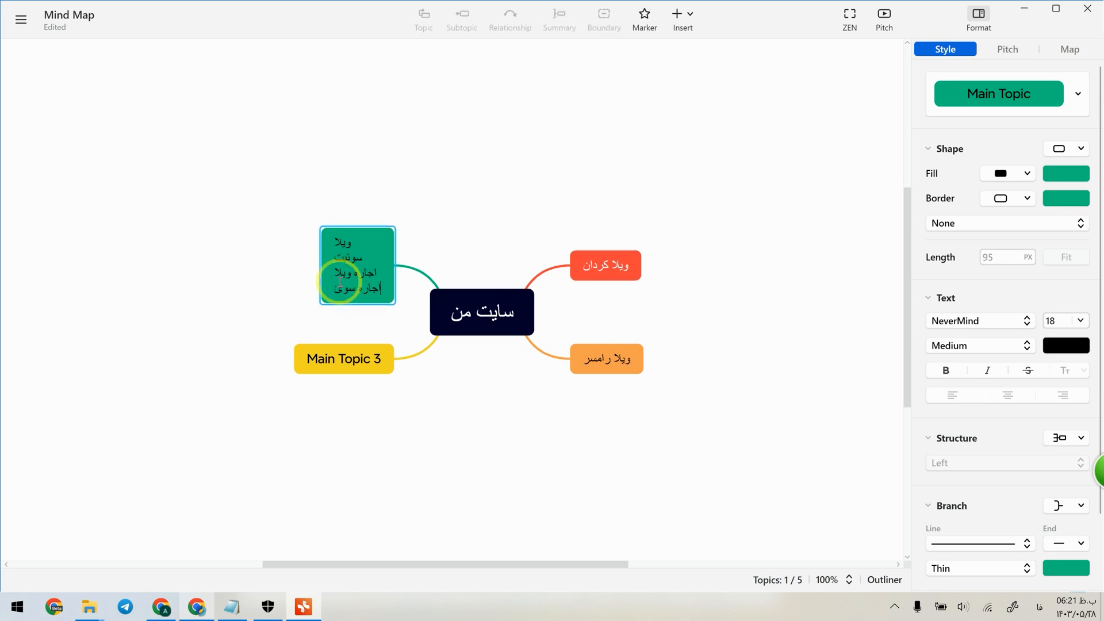
Delete the "Main Topic 3" and "ویلا رامسر" topics from the map.
left_click(332, 370)
key("Delete")
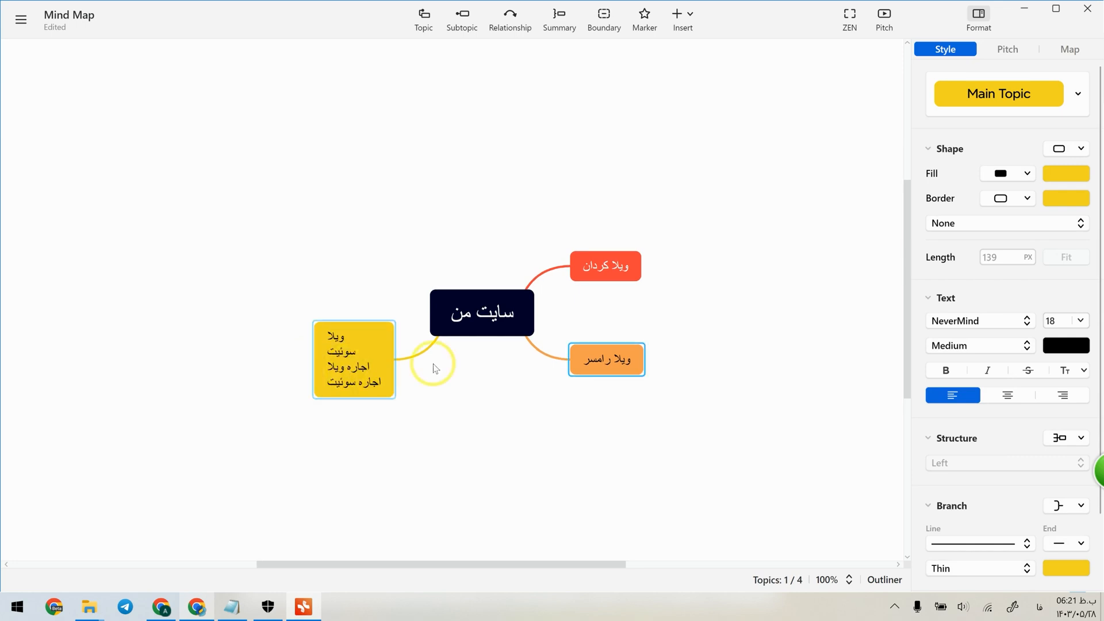
key("Delete")
Rename the "ویلا کردان" main topic to "مجله سایت ما".
left_click(612, 277)
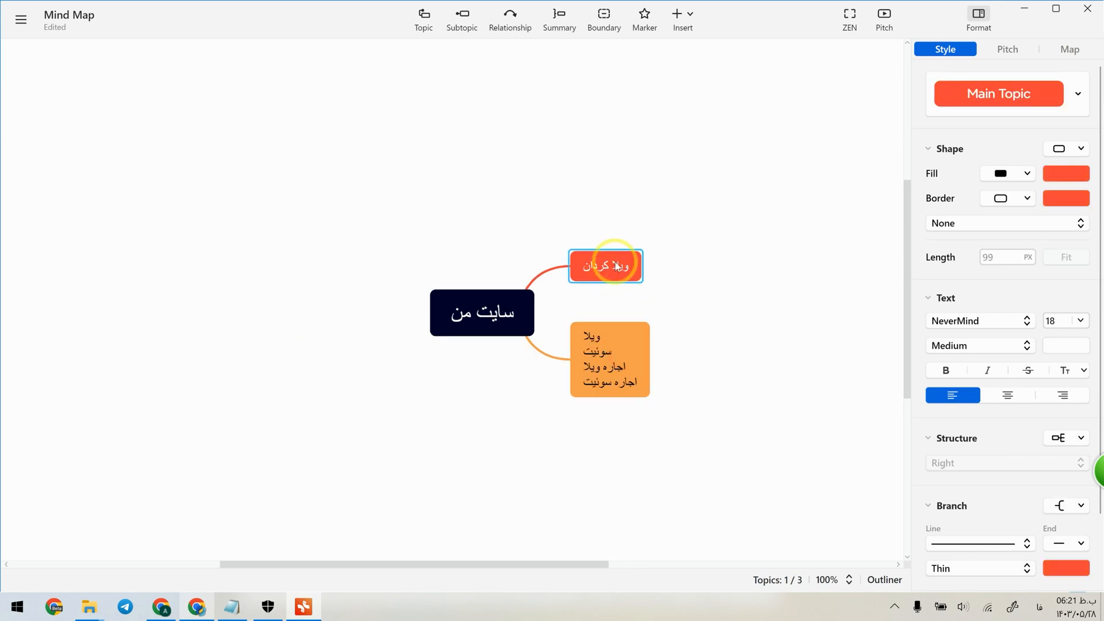
double_click(616, 265)
triple_click(616, 263)
type("مجله سایت ما")
left_click(702, 219)
Add a subtopic named "ویلا کردان" under the main topic listing ویلا, سوئیت and their rental keywords.
left_click_drag(409, 334, 87, 319)
left_click(275, 349)
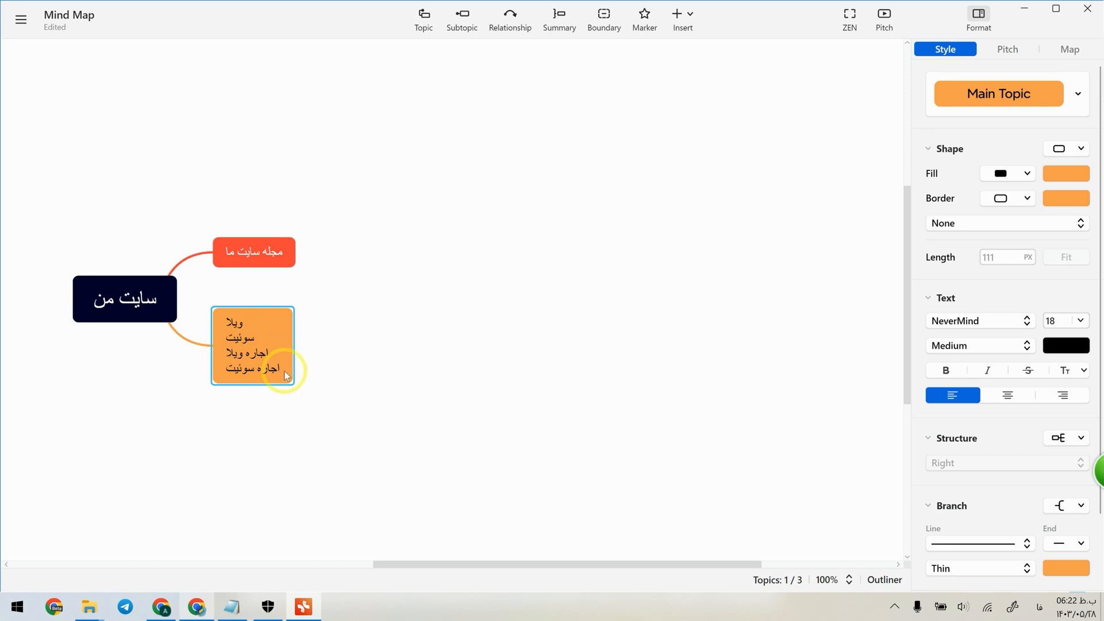
left_click(463, 19)
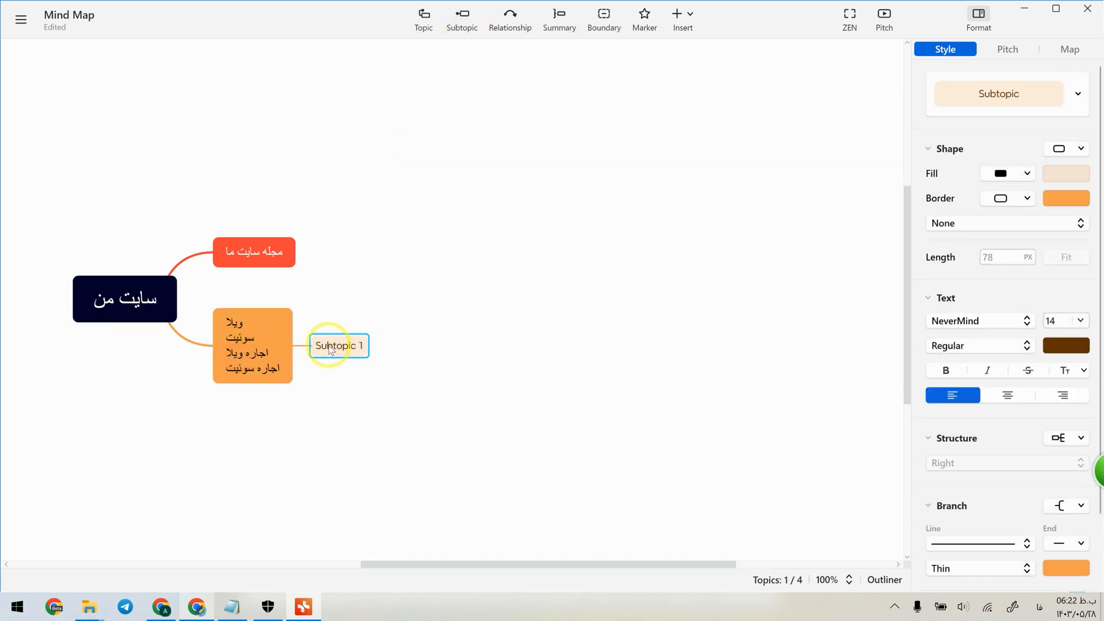
double_click(329, 346)
type("ویلا کردان")
Add "ویلا استخر دار" as a second subtopic on the same level as "ویلا کردان".
left_click(464, 16)
left_click_drag(416, 346, 351, 368)
type("ویلا استخر دار")
Check the "ویلا" keyword report in Keywordchi and add a third subtopic named "ویلا رامسر" in Xmind.
key("Return")
key("Return")
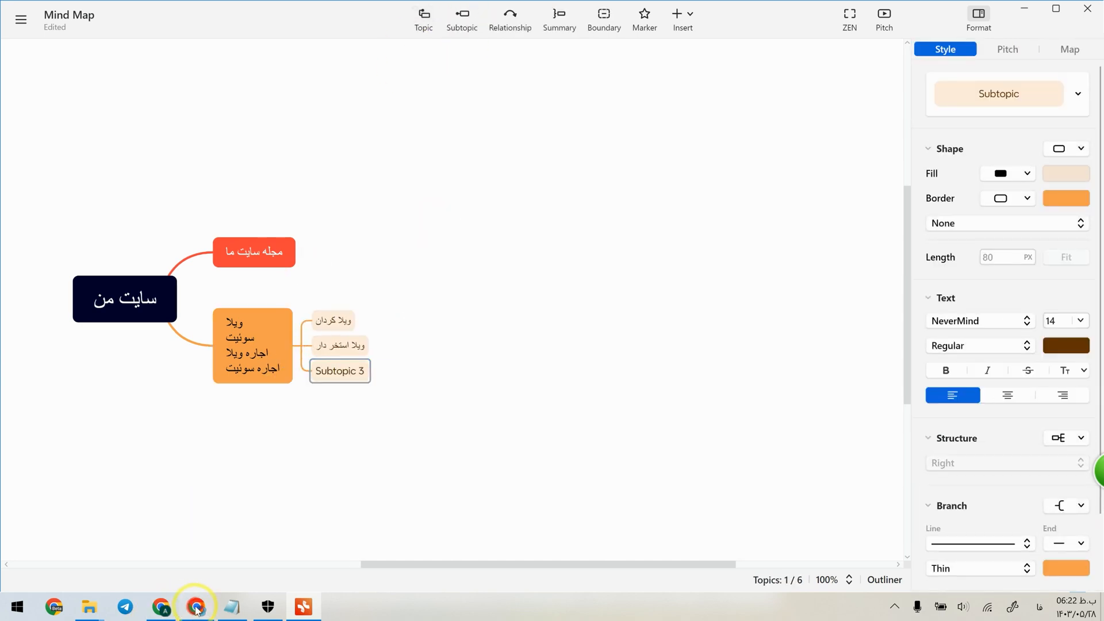
left_click(195, 608)
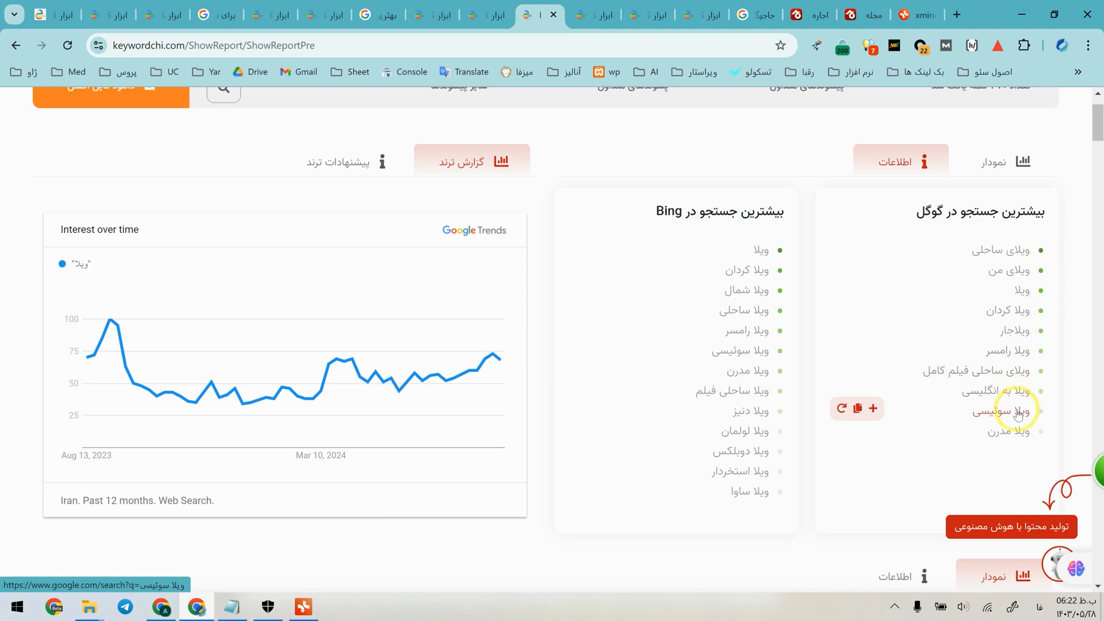
key("alt+Tab")
type("وی")
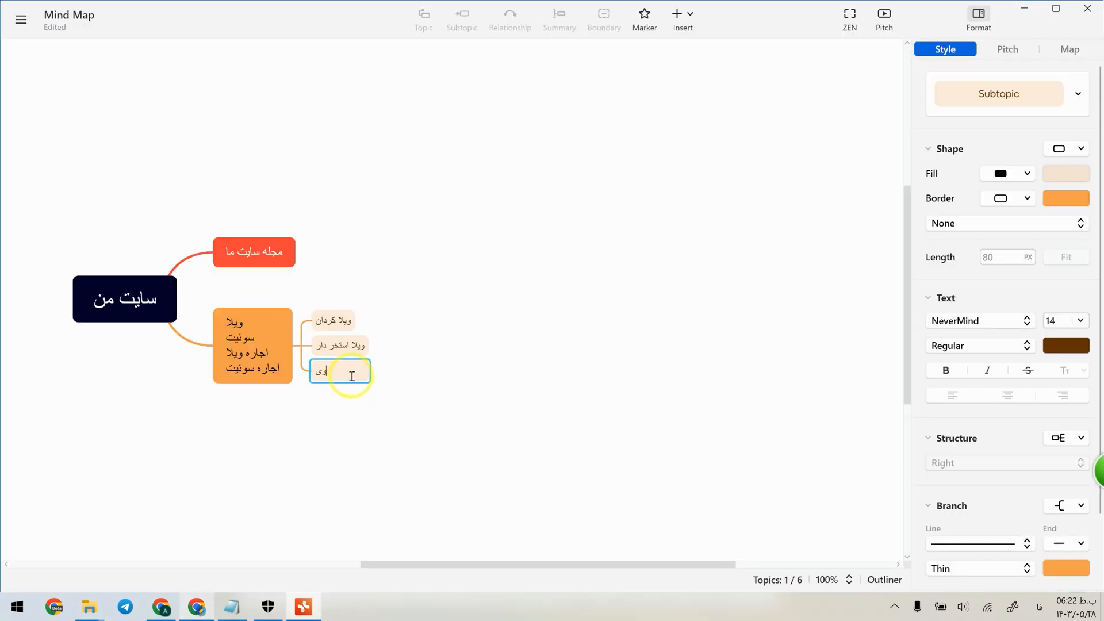
type("لا رامسر")
Add two more sibling subtopics named "ویلا سوئیسی" and "ویلا مدرن".
left_click(424, 18)
type("ویلا سوئی")
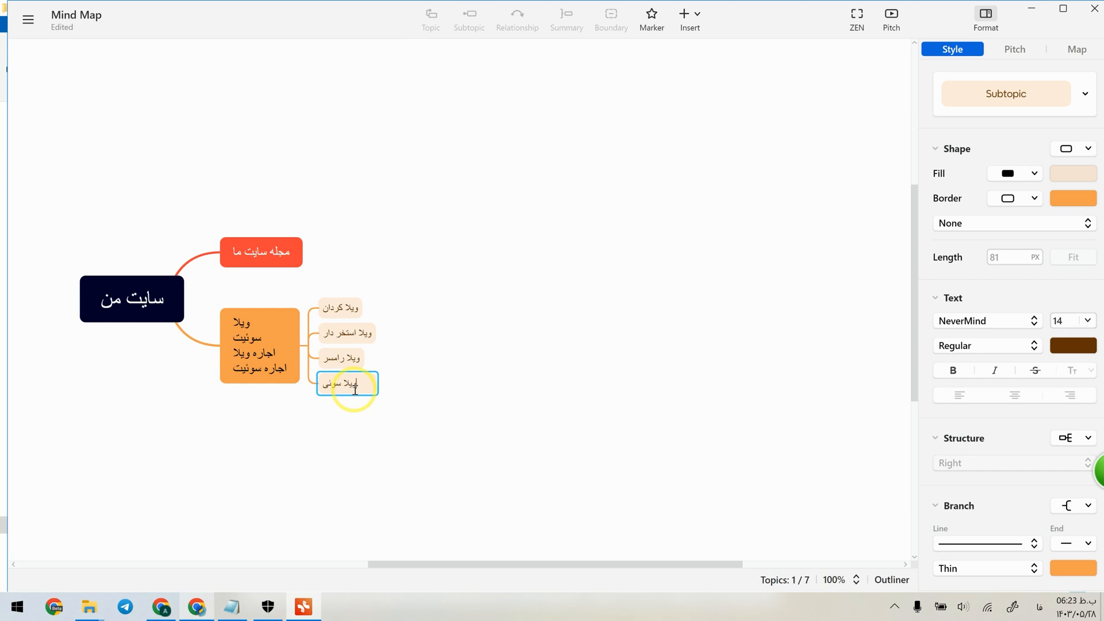
type("سی")
left_click(431, 17)
type("ویلا مدرن")
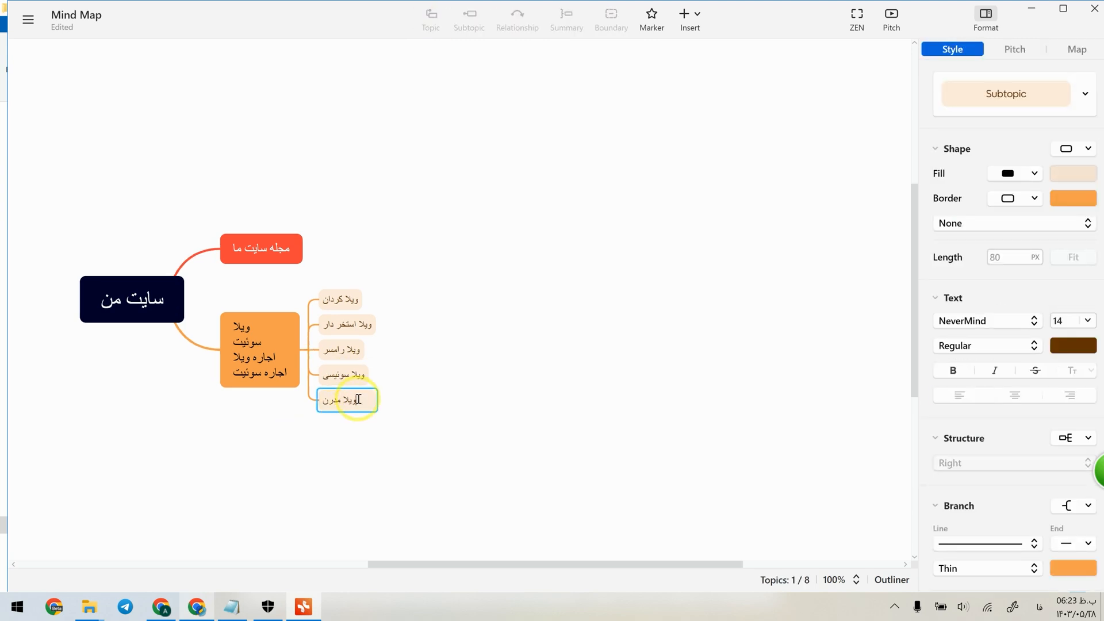
Add a final "..." subtopic to the villa and suite topic and maximize the mind map window.
left_click(282, 371)
left_click(477, 13)
left_click(348, 423)
double_click(348, 423)
type("...")
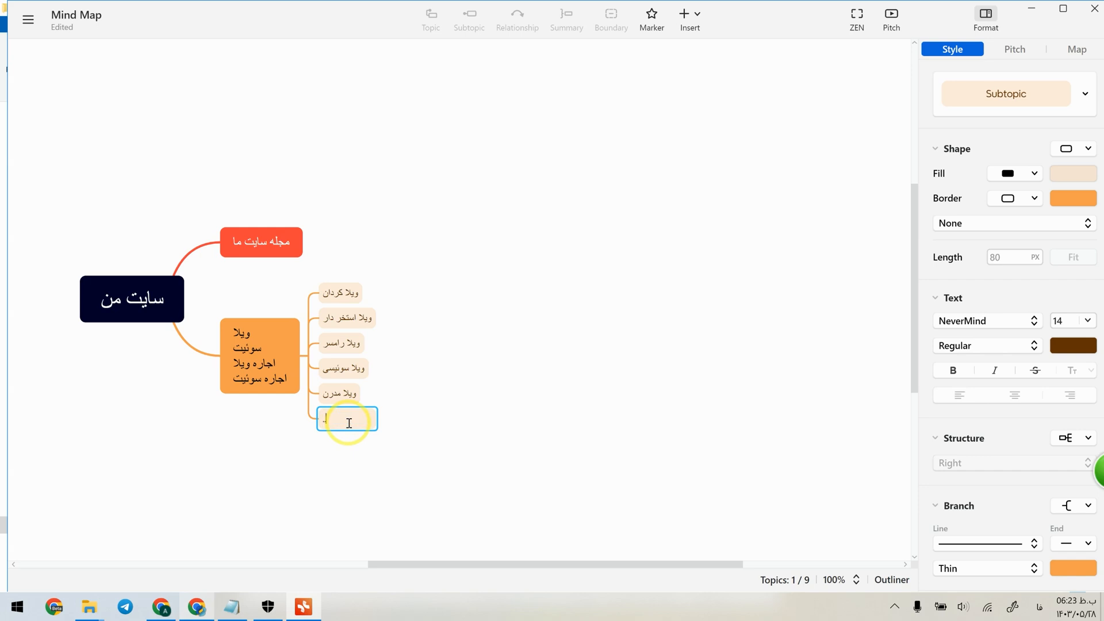
scroll(347, 432, "down", 3)
left_click(390, 316)
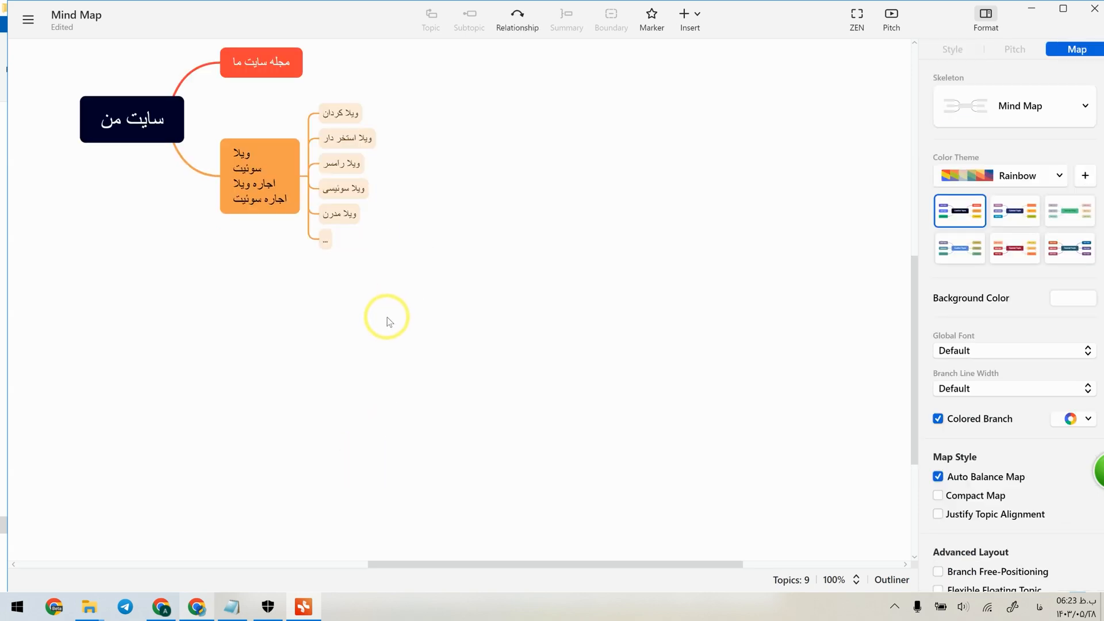
left_click(1063, 8)
left_click(292, 151)
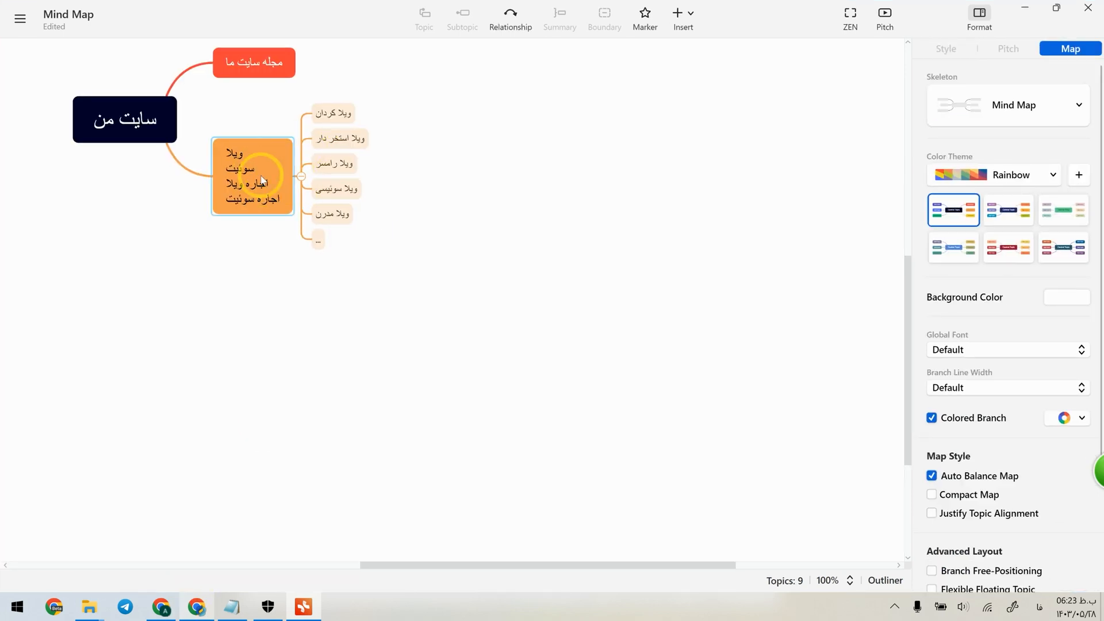
left_click(454, 280)
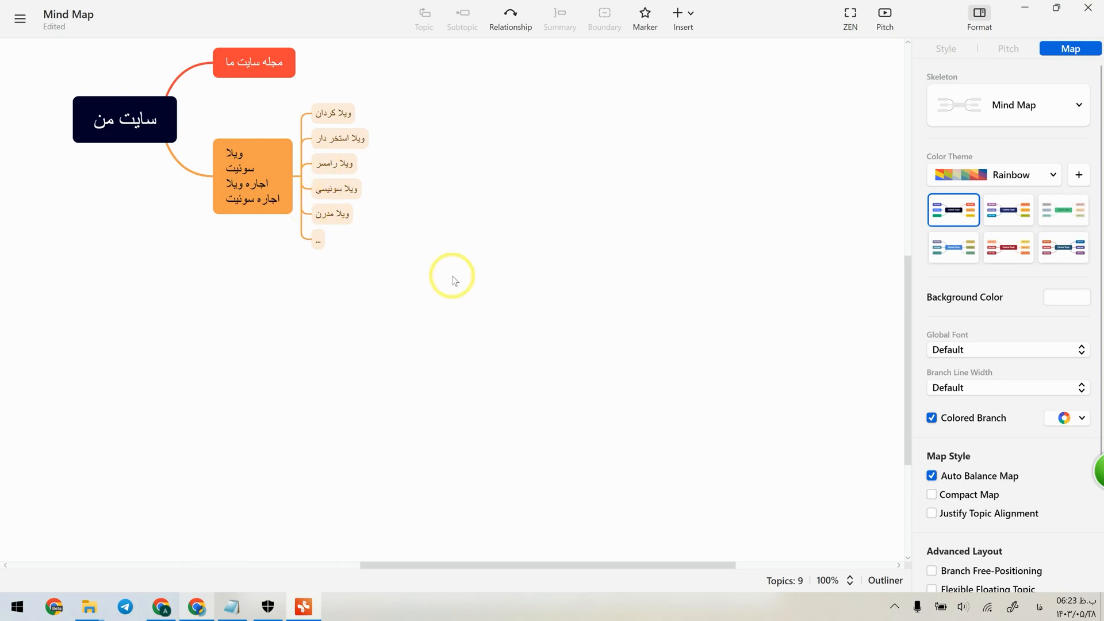
Switch to Keywordchi and copy "ویلا کردان استخر دار" from the "ویلا کردان" report's most-searched Google keywords.
left_click(188, 609)
left_click(602, 7)
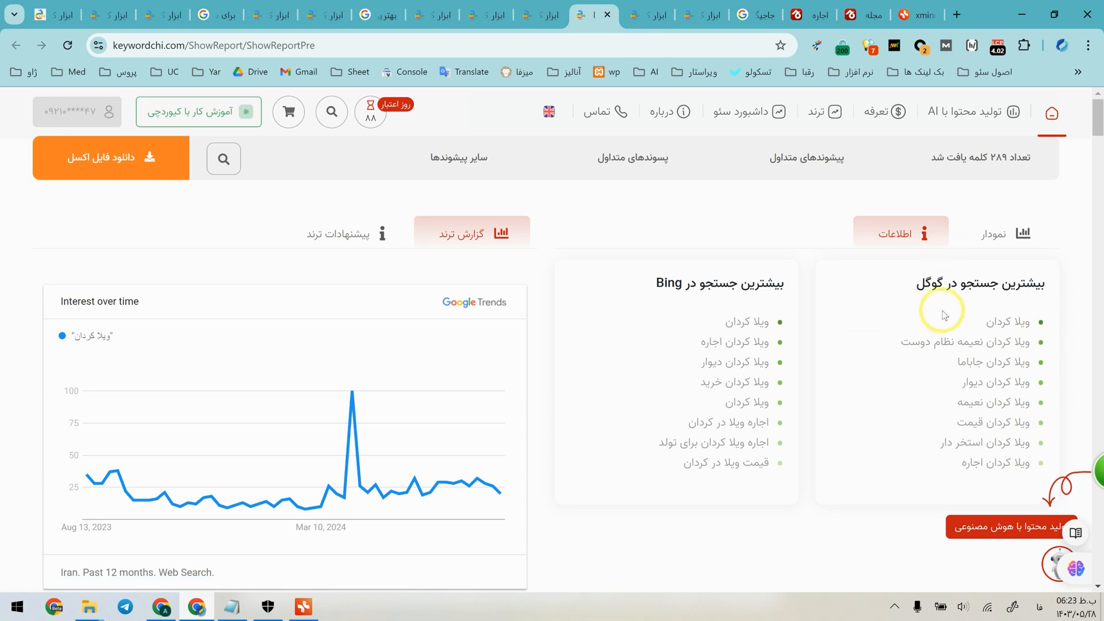
left_click(850, 440)
Back in Xmind, add the copied keyword "ویلا کردان استخر دار" as a subtopic of "ویلا کردان".
left_click(303, 606)
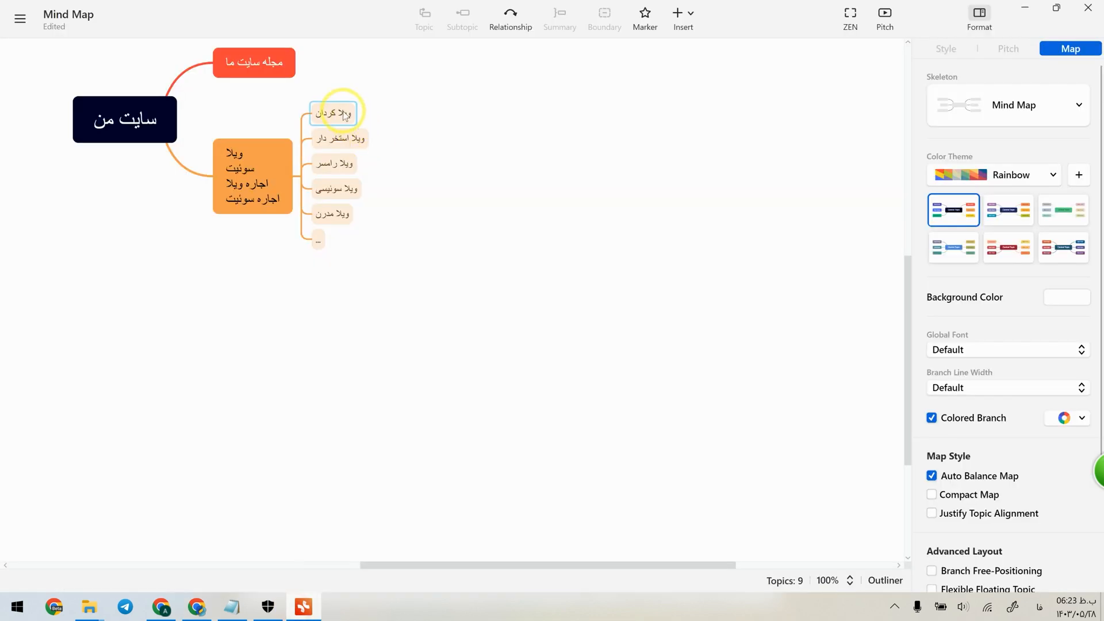
left_click(345, 114)
left_click(469, 17)
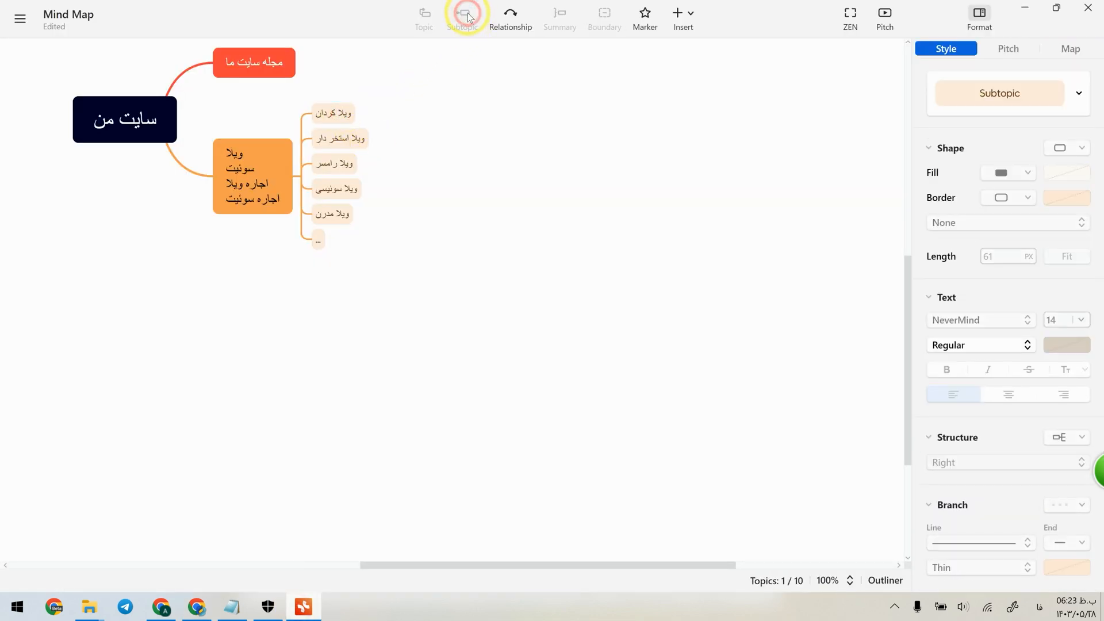
double_click(422, 113)
key("ctrl+v")
left_click(438, 132)
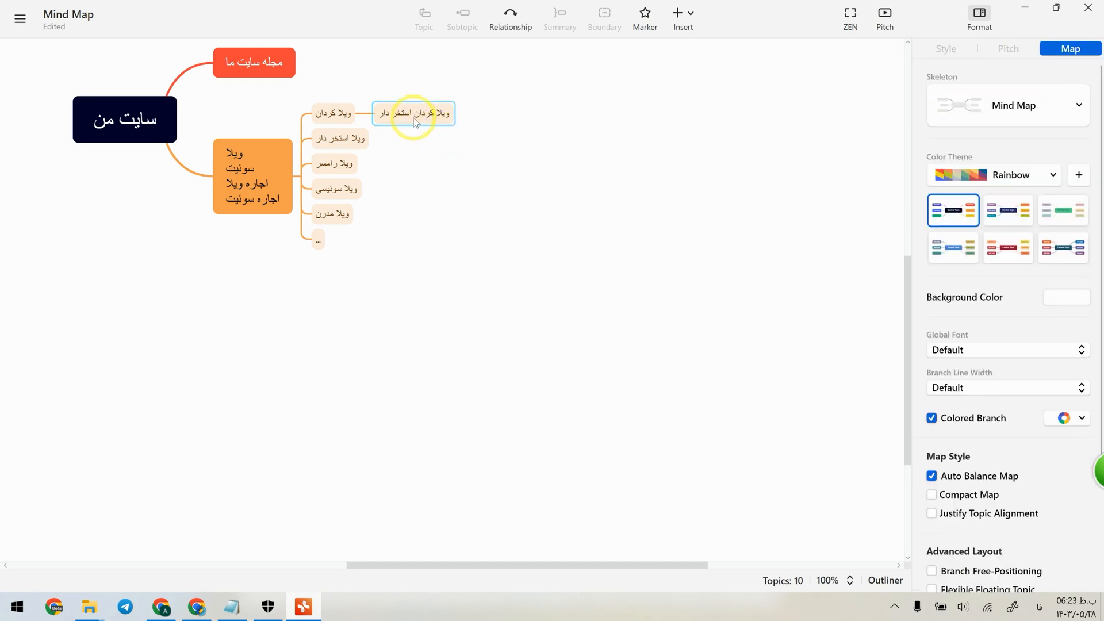
left_click(416, 117)
Copy "کردان ویلا اجاره روزانه" from the "ویلا کردان اجاره" report's most-searched Google keywords in Keywordchi.
left_click(197, 606)
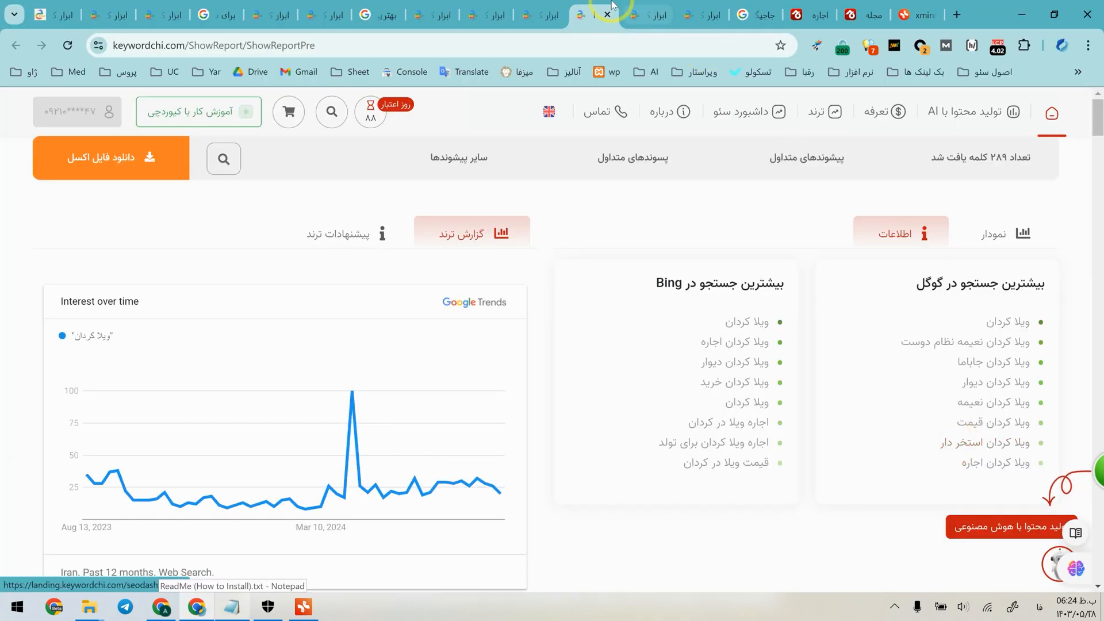
left_click(640, 9)
scroll(805, 251, "up", 10)
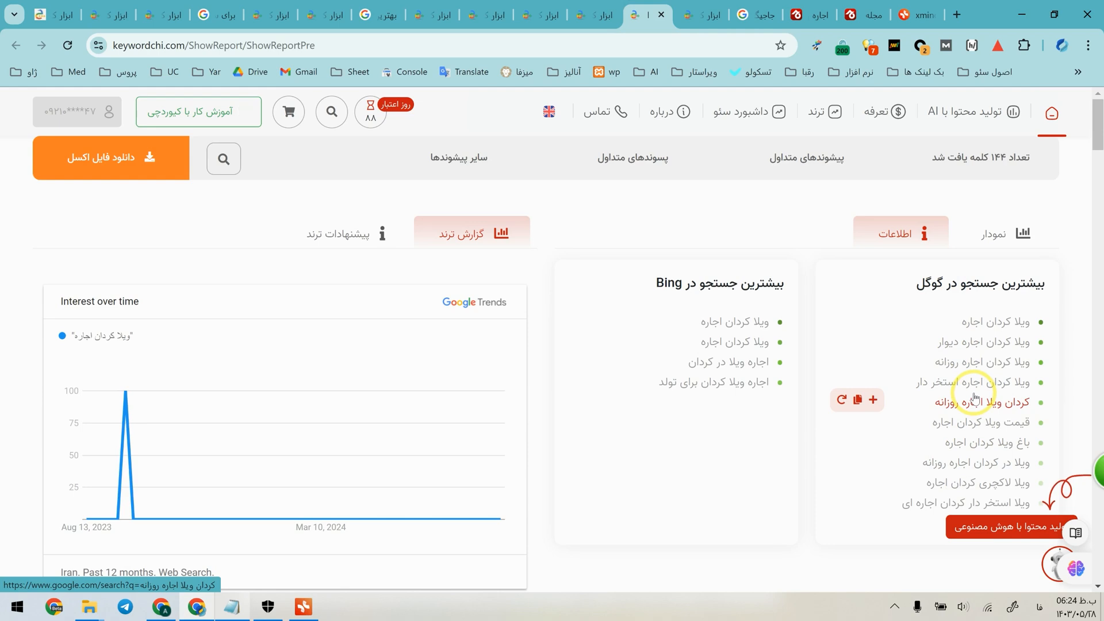
left_click(857, 401)
Append "کردان ویلا اجاره روزانه" and a "..." line to the "ویلا کردان استخر دار" subtopic in Xmind.
left_click(306, 603)
double_click(420, 293)
key("shift+Return")
key("ctrl+v")
key("shift+Return")
left_click(426, 323)
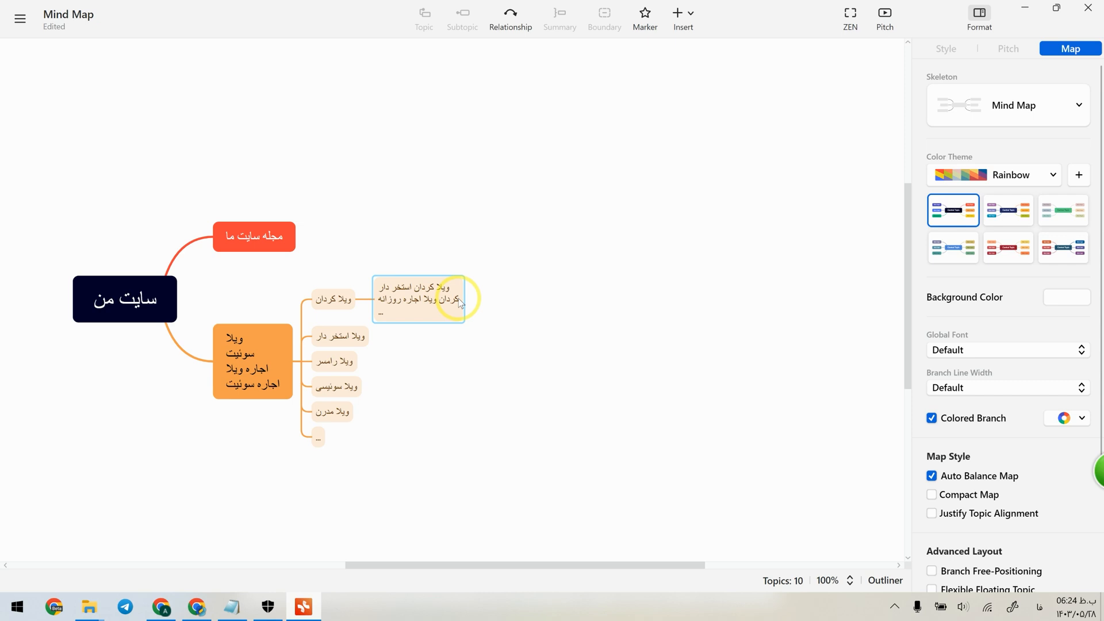
Switch to the Jajiga listings page in the browser and replace the city "رشت" with "کردان" in its search.
left_click(336, 303)
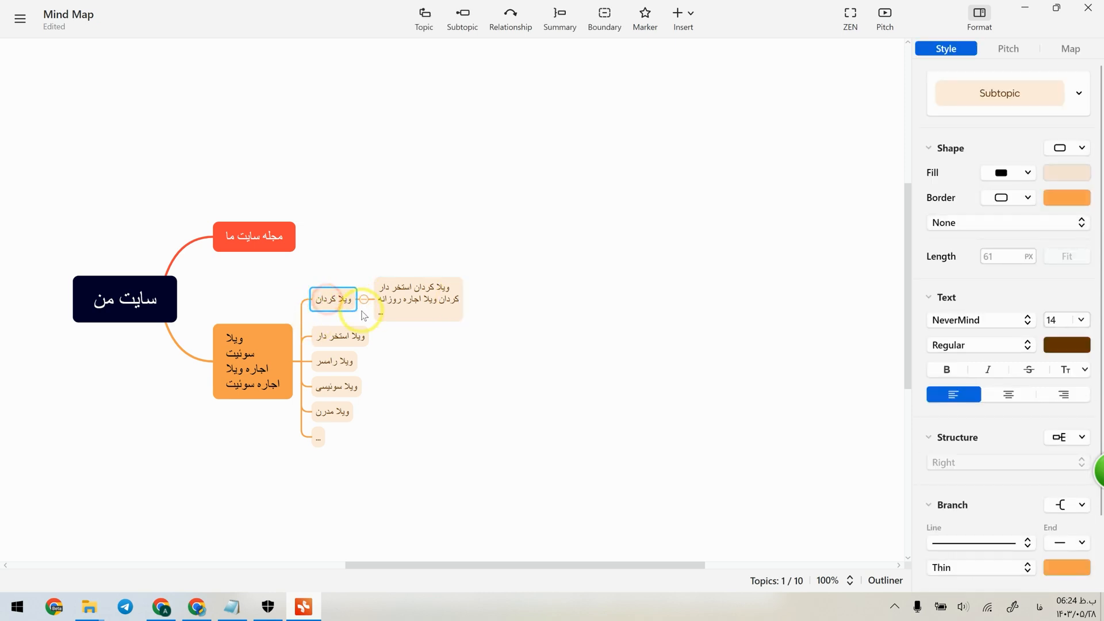
left_click(197, 607)
left_click(814, 15)
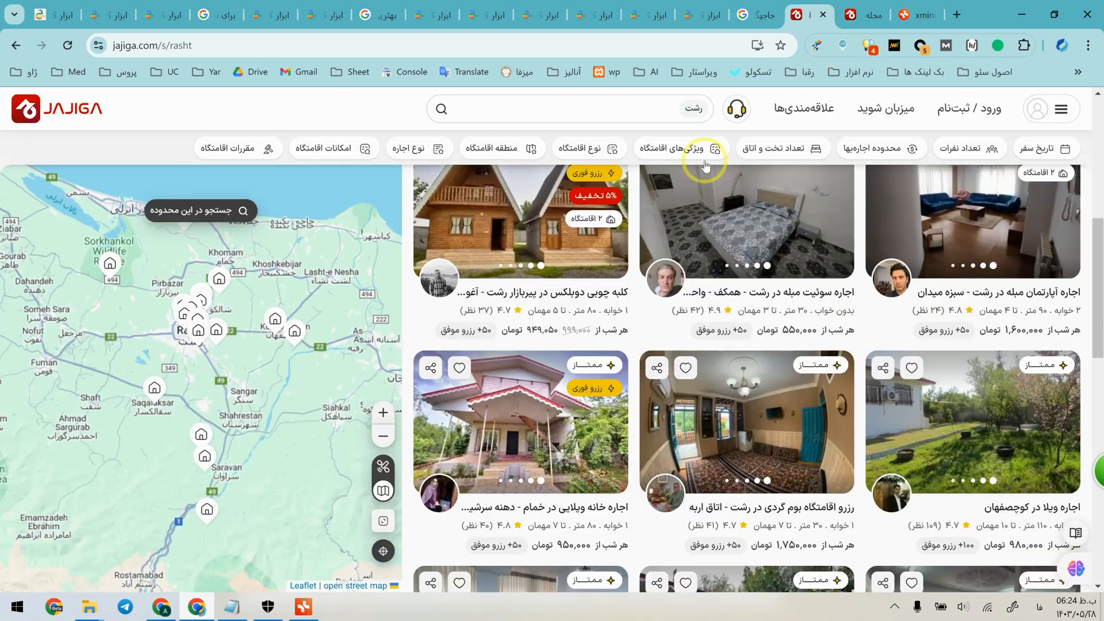
left_click(683, 109)
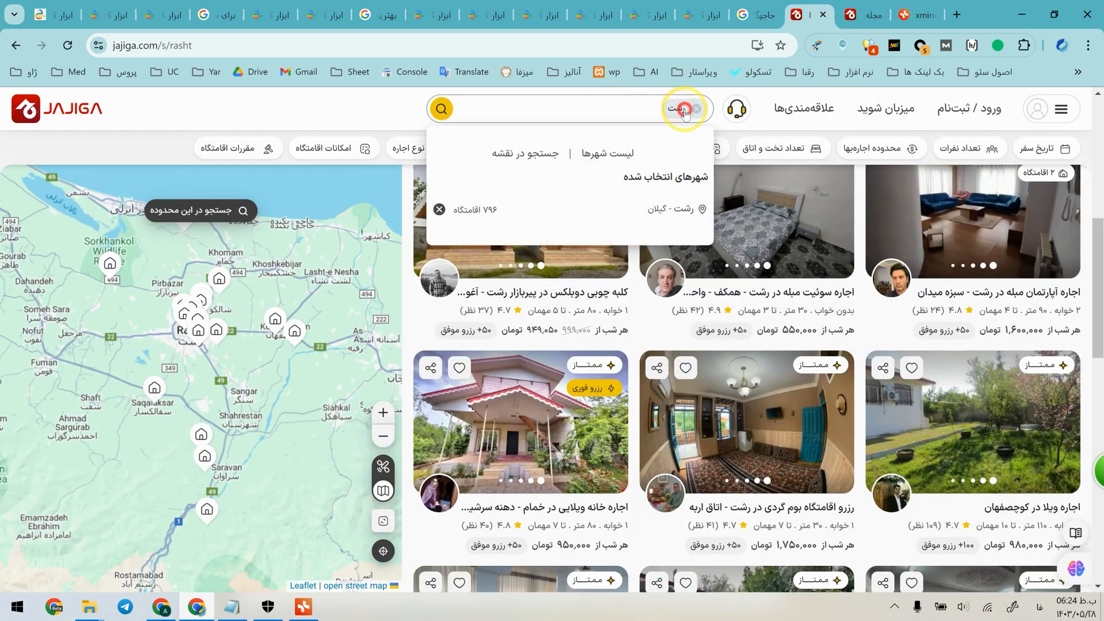
left_click(695, 110)
type("کردان")
key("Return")
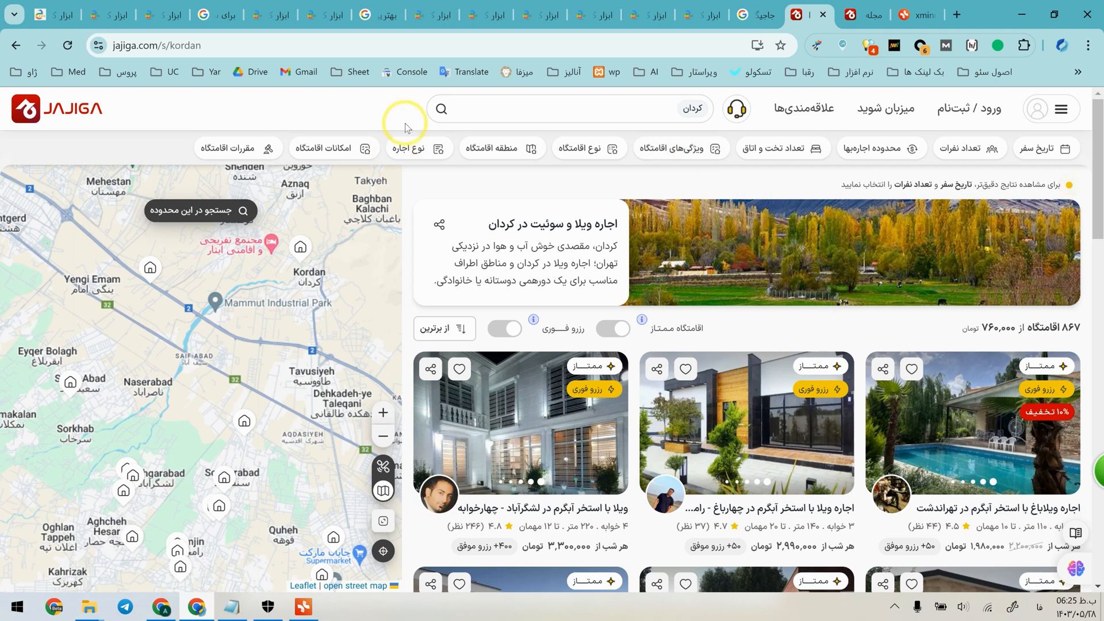
Filter the "کردان" listings by the amenity "استخر" and compare the page address before and after applying it.
left_click_drag(173, 46, 292, 45)
left_click(292, 44)
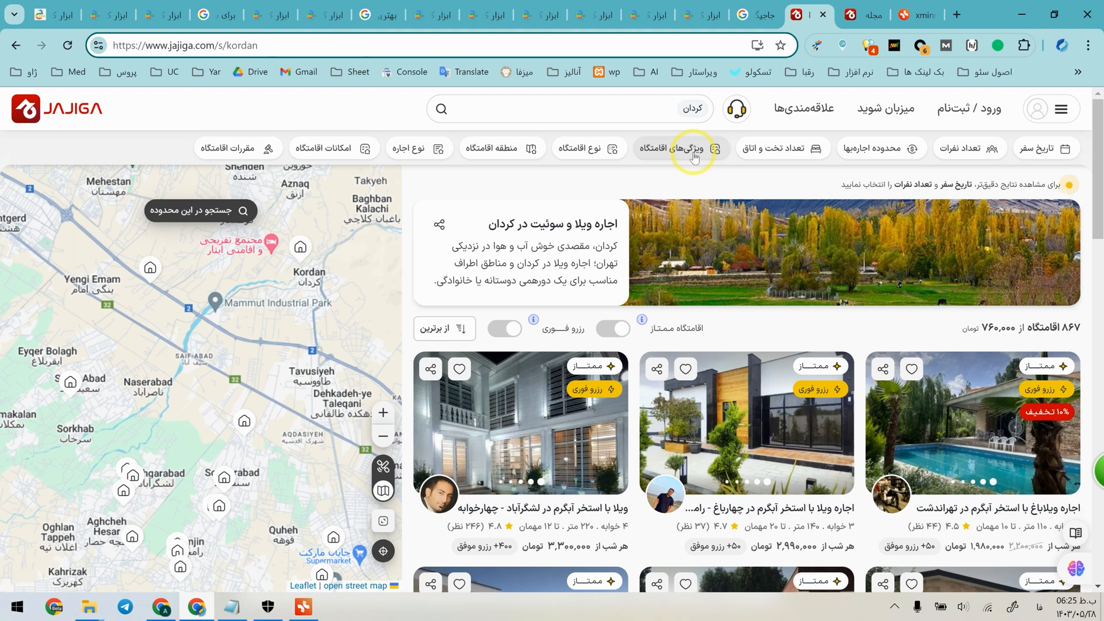
left_click(329, 153)
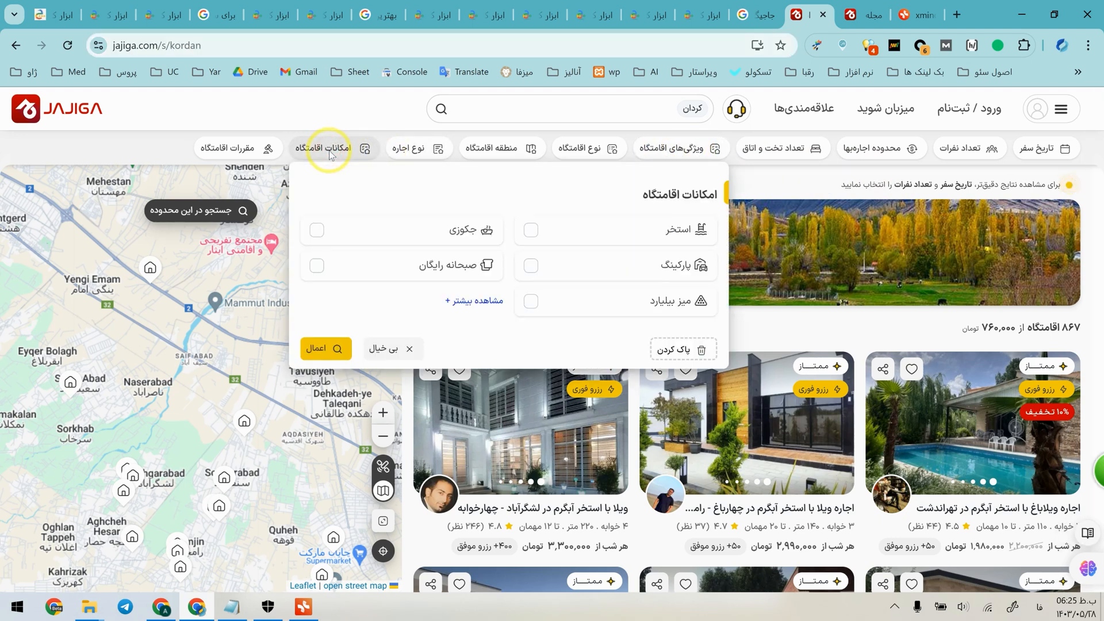
left_click(532, 231)
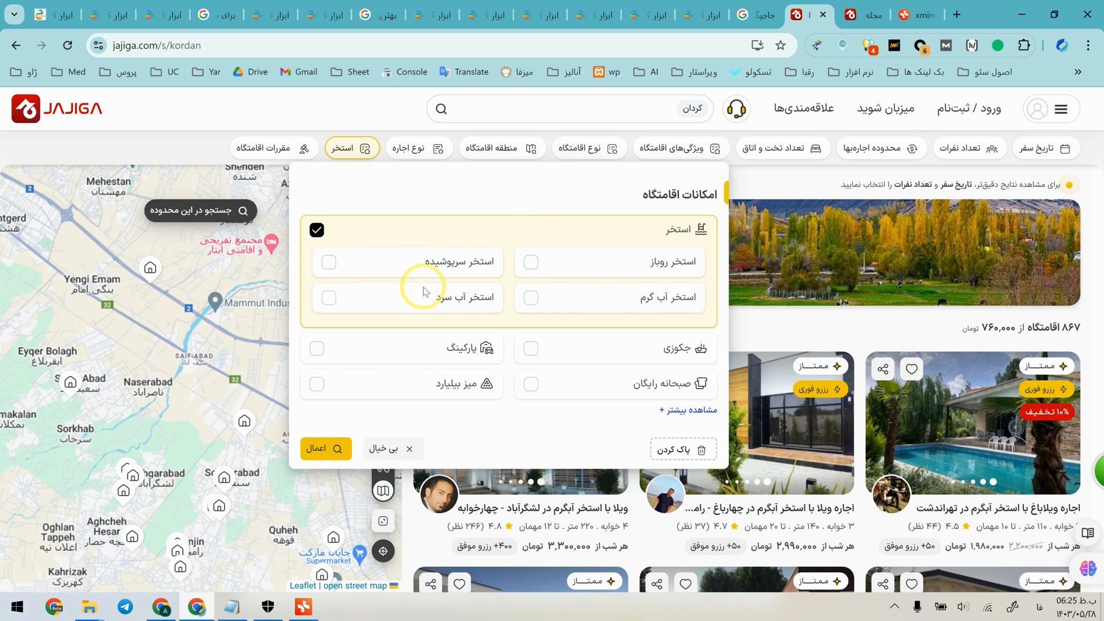
left_click(322, 448)
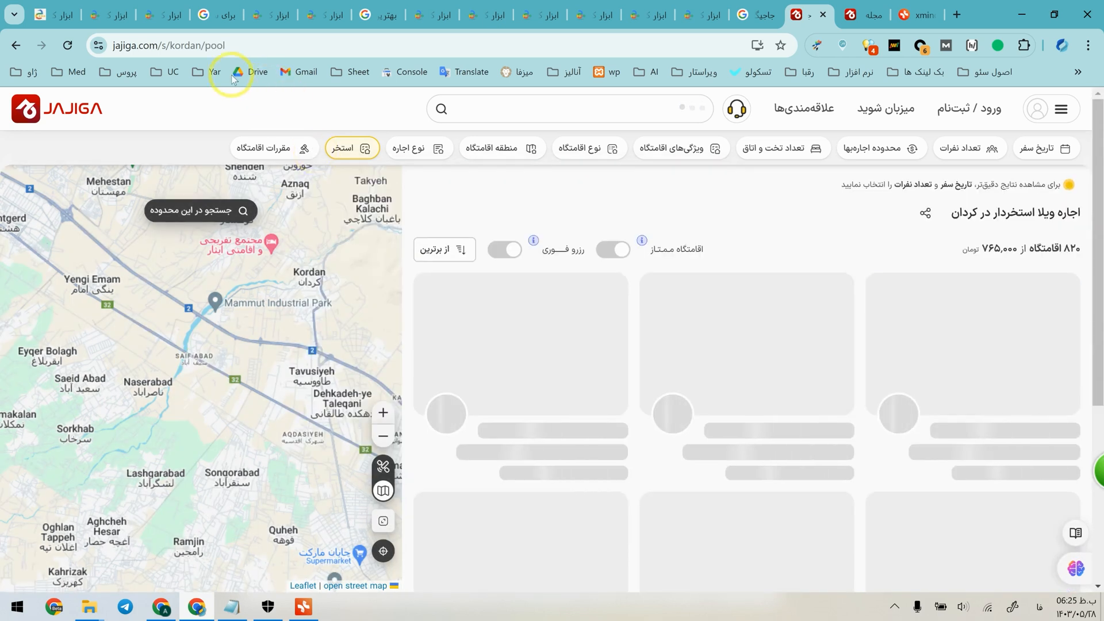
left_click_drag(205, 49, 238, 52)
left_click(241, 51)
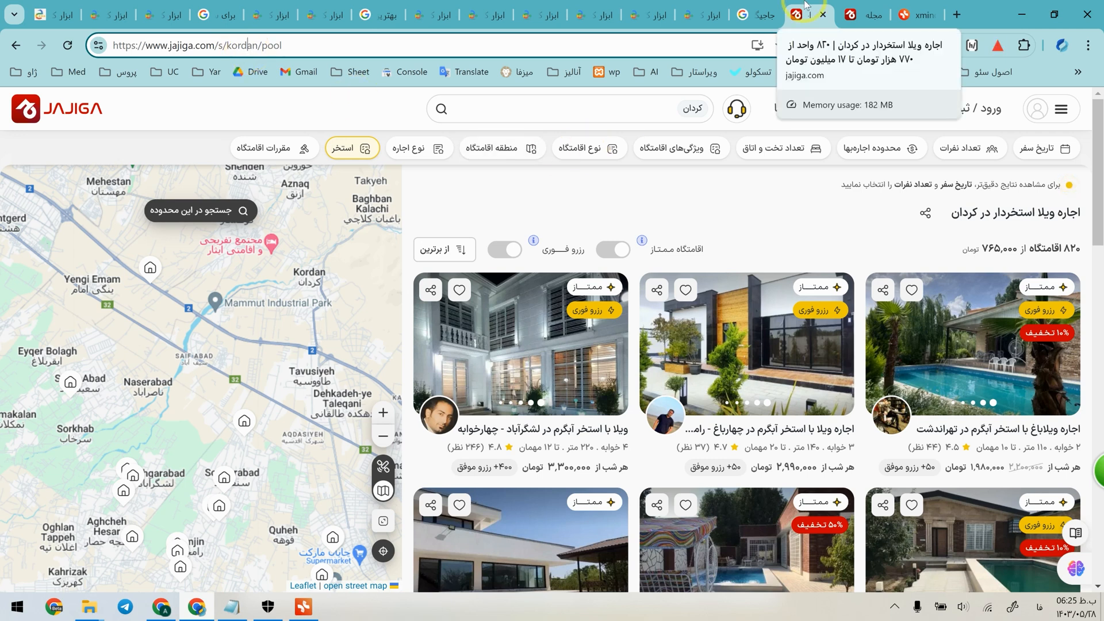
Narrow the amenity filter of the "کردان" listings to "استخر سرپوشیده" and examine the resulting address and page title.
left_click(349, 148)
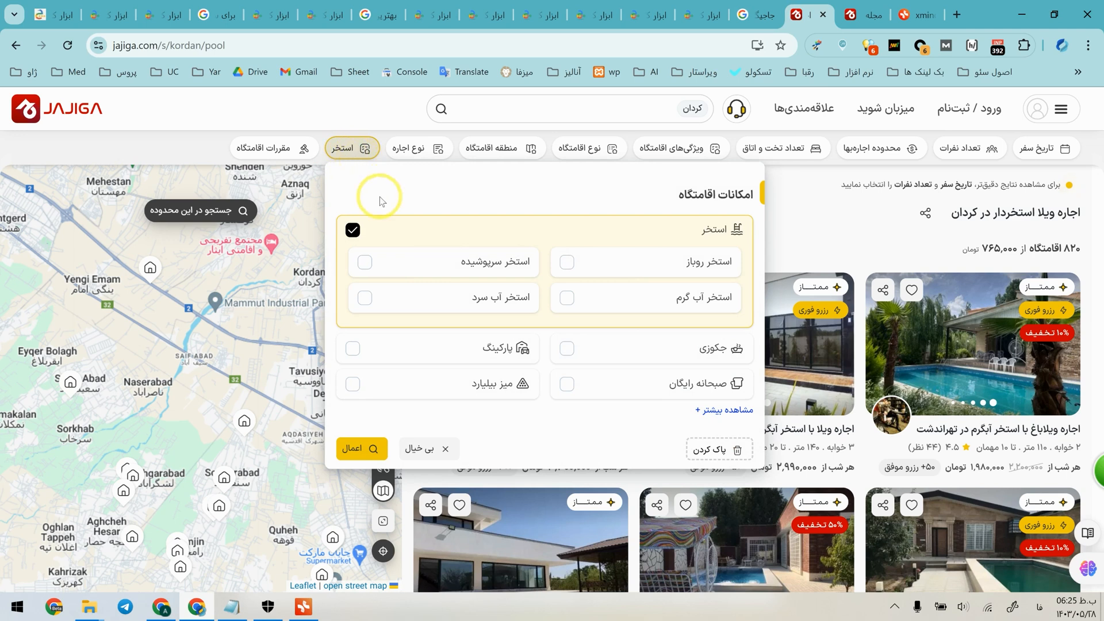
left_click(365, 261)
left_click(361, 448)
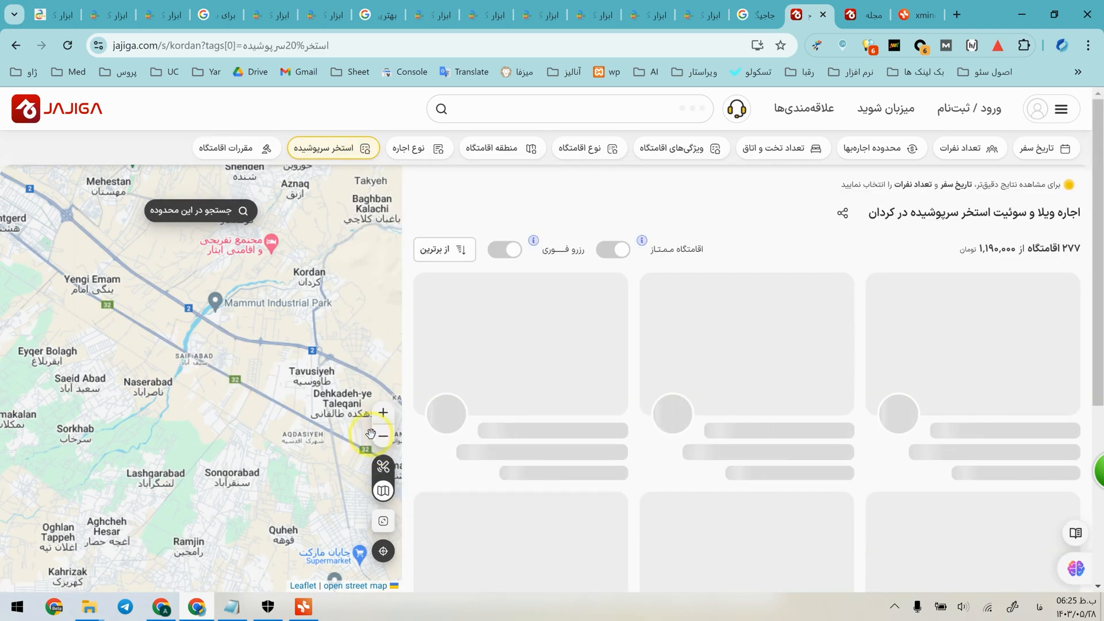
left_click_drag(202, 46, 286, 49)
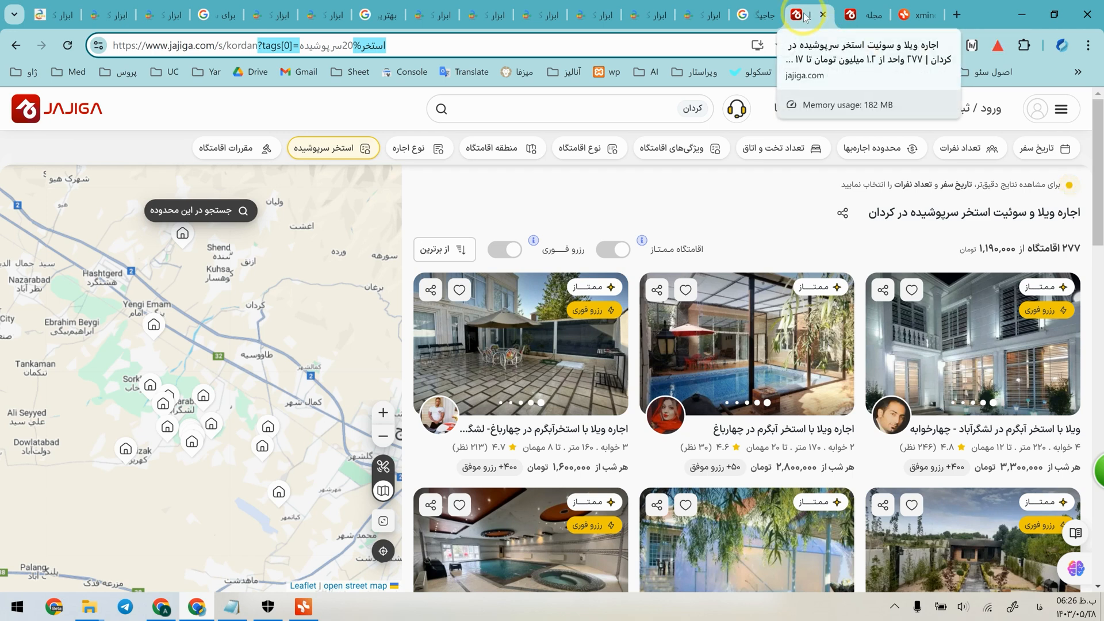
left_click(458, 175)
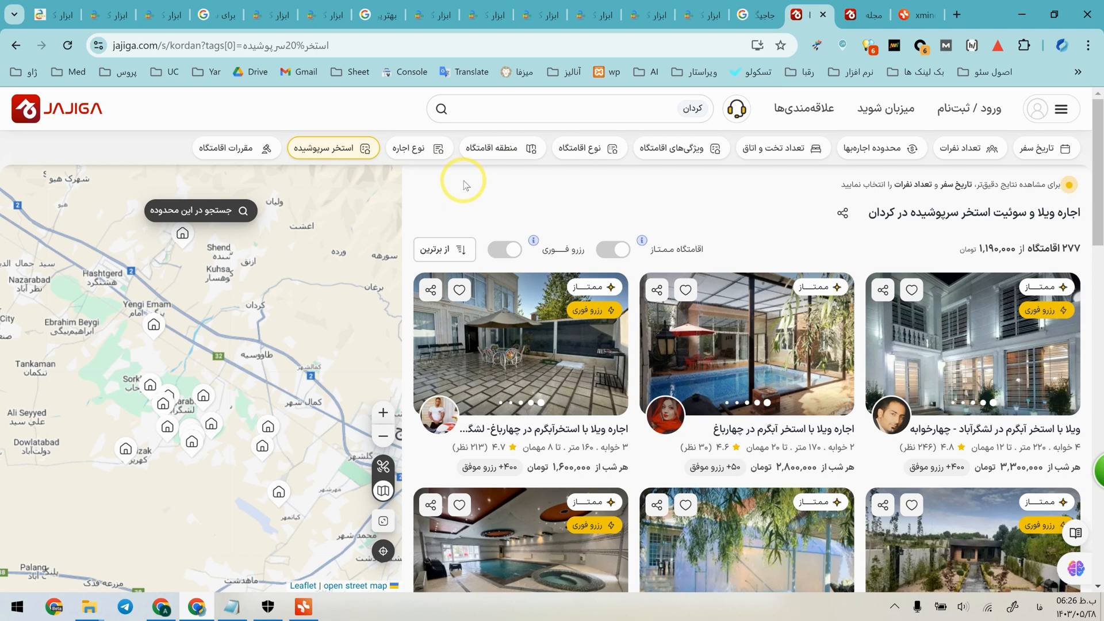
Switch to Xmind to review the "ویلا کردان" topic and its keyword subtopic, and return to the browser.
left_click(303, 607)
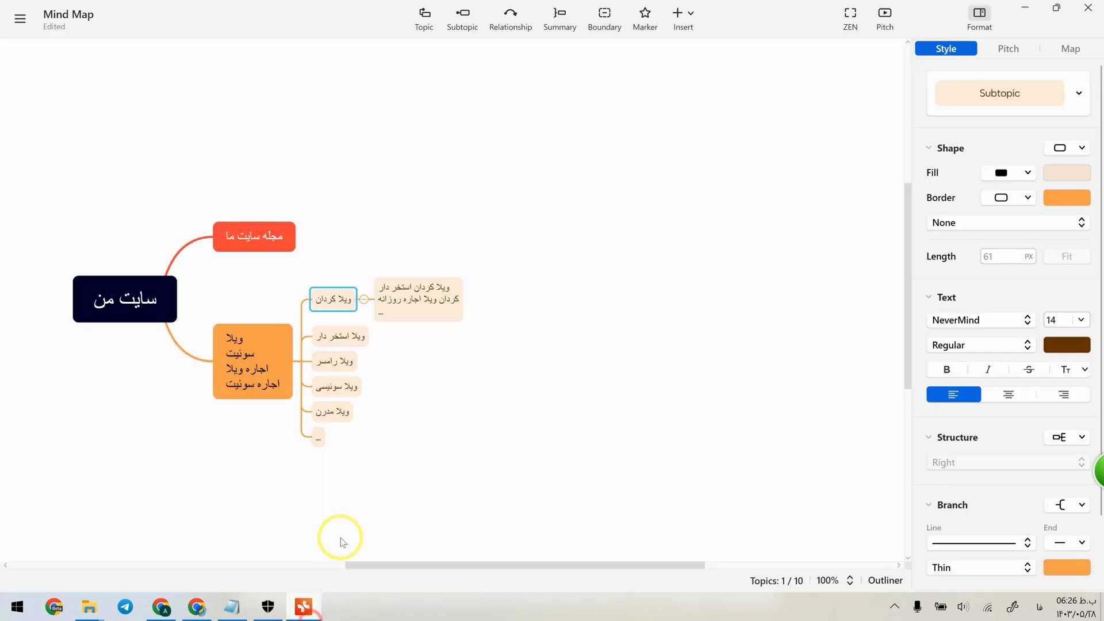
left_click(414, 300)
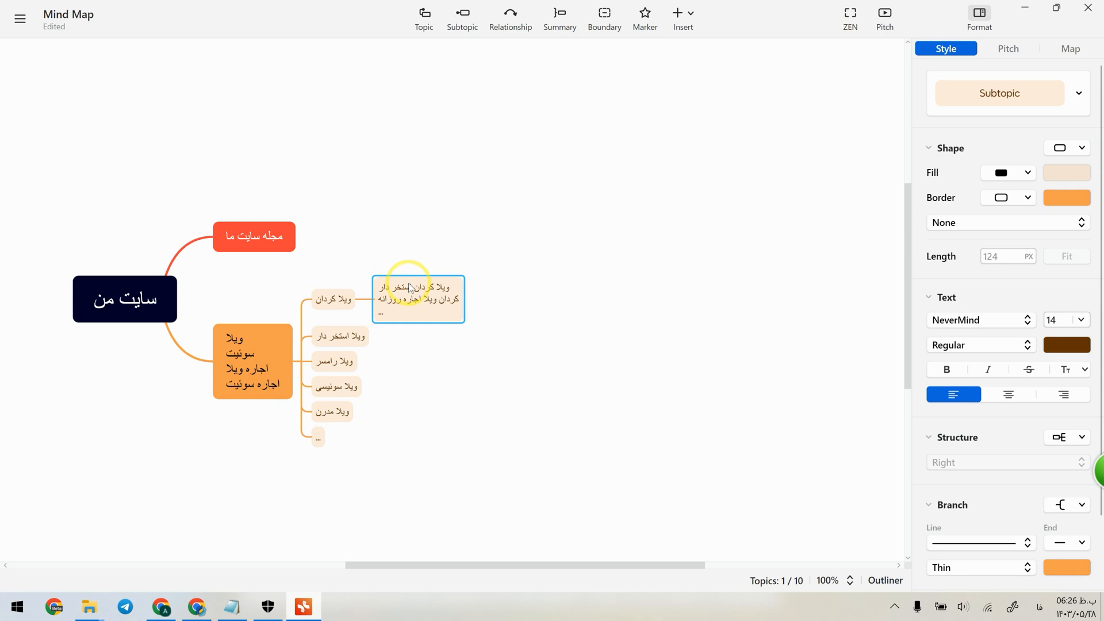
left_click(365, 255)
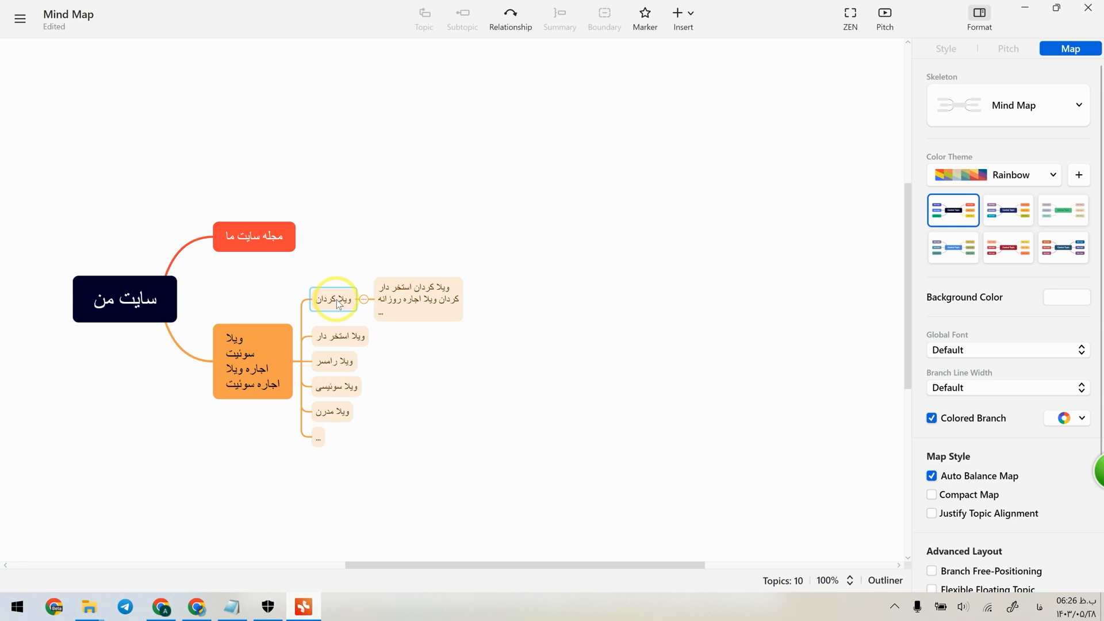
left_click(1017, 6)
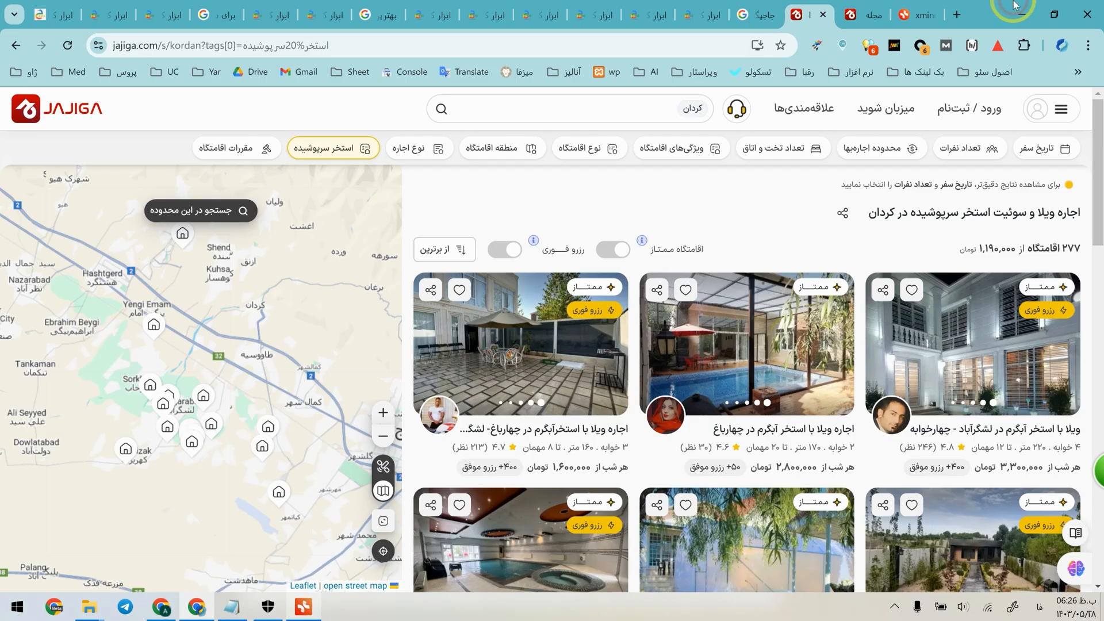
Search Google for "ویلای کردان" and "ویلای استخردار کردان" in separate new browser tabs.
left_click(957, 14)
type("ویلای ک")
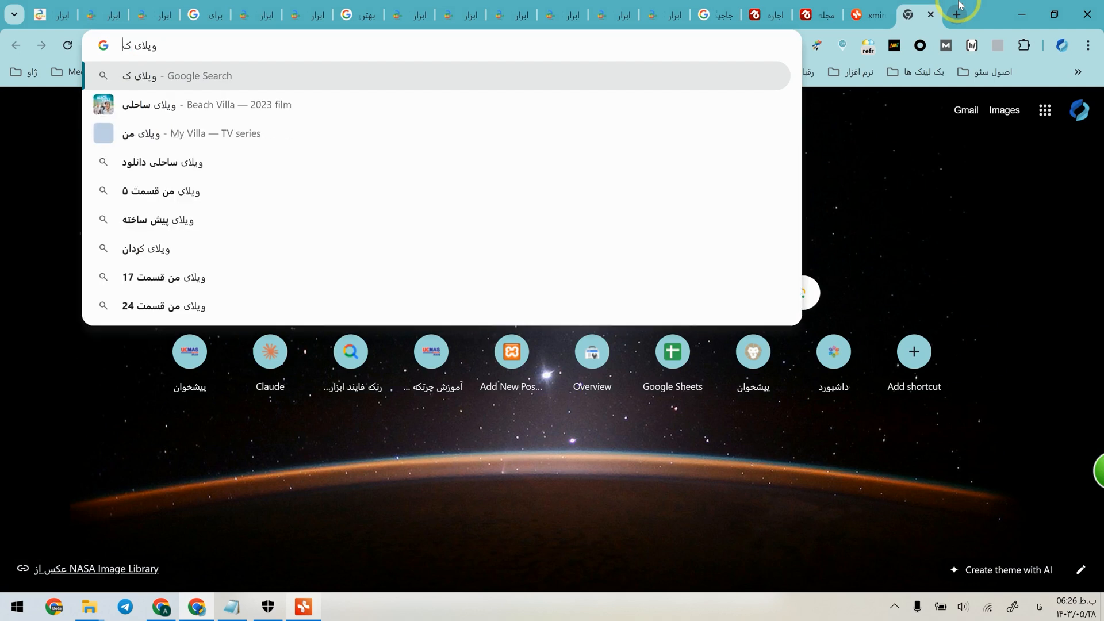
type("ردان")
key("Return")
left_click(960, 3)
type("ویلای استخردار کردا")
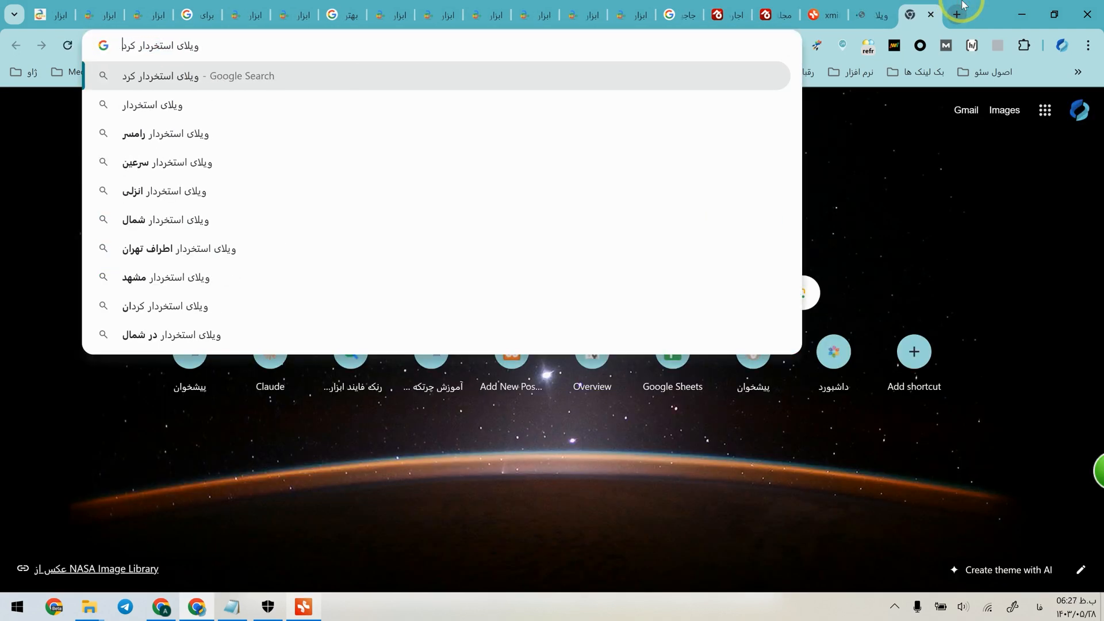
key("Return")
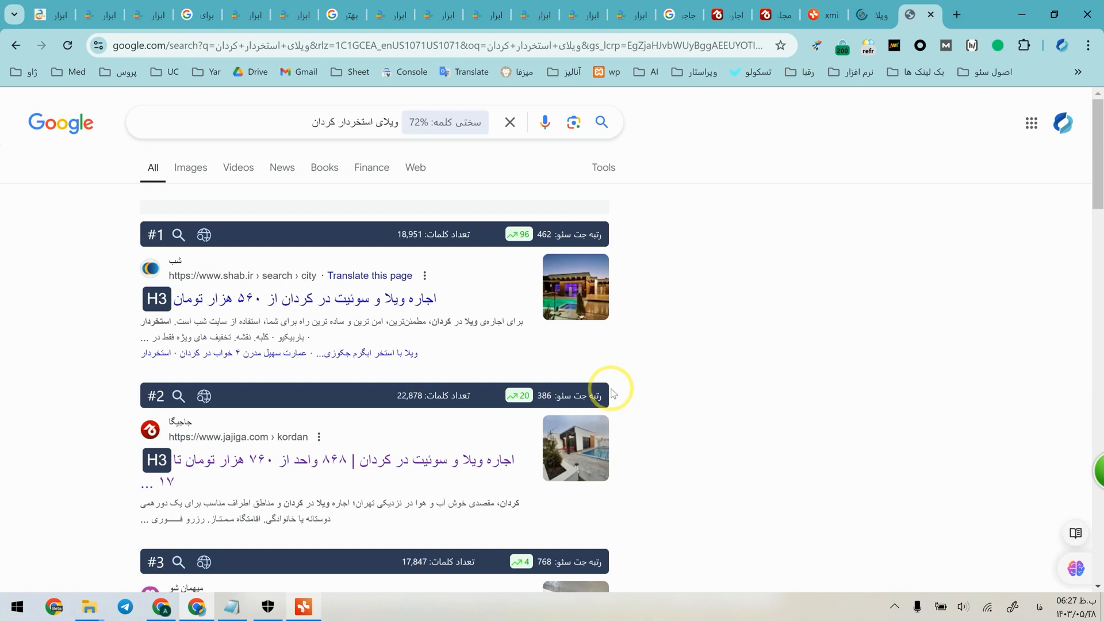
Compare the top-ranking Google results for "ویلای کردان" with those for "ویلای استخردار کردان".
scroll(612, 391, "down", 2)
scroll(612, 390, "up", 1)
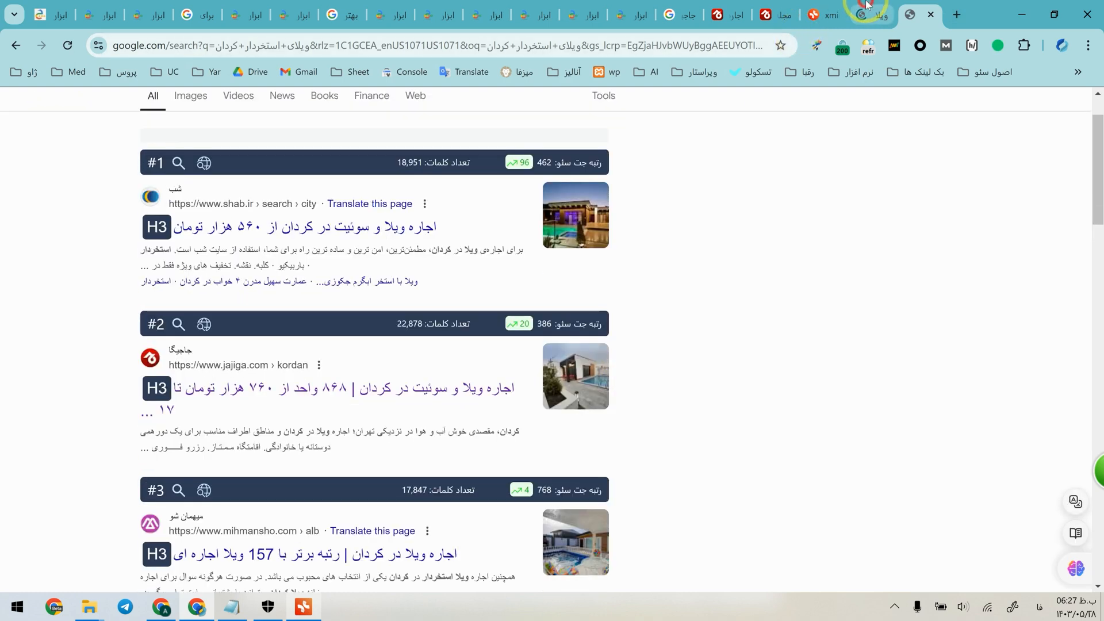
left_click(867, 5)
scroll(454, 299, "down", 4)
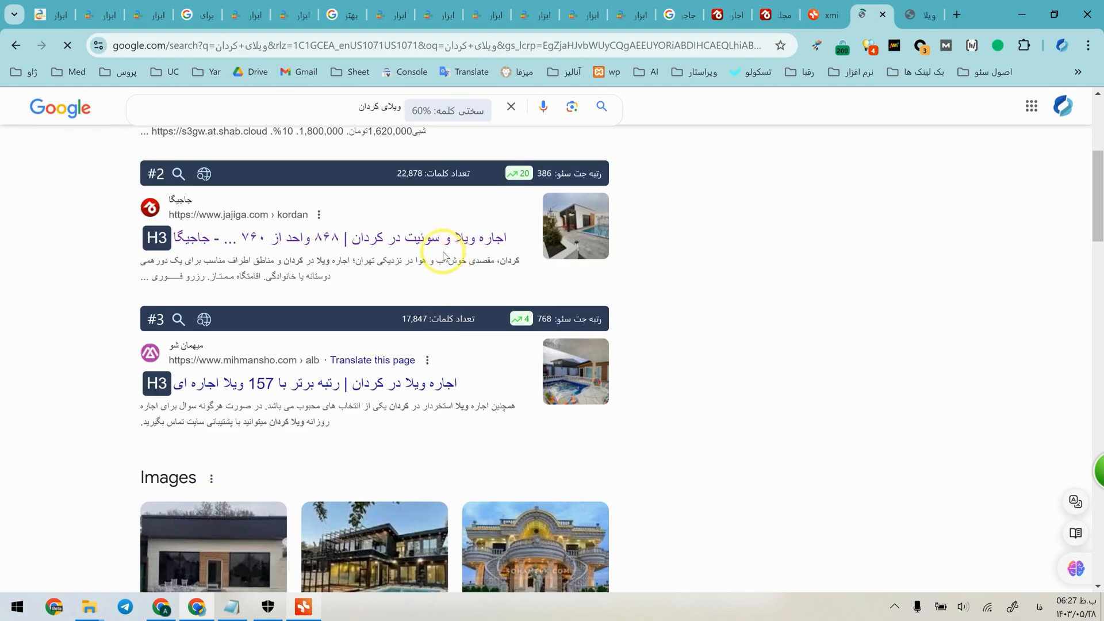
scroll(437, 261, "up", 2)
left_click(919, 15)
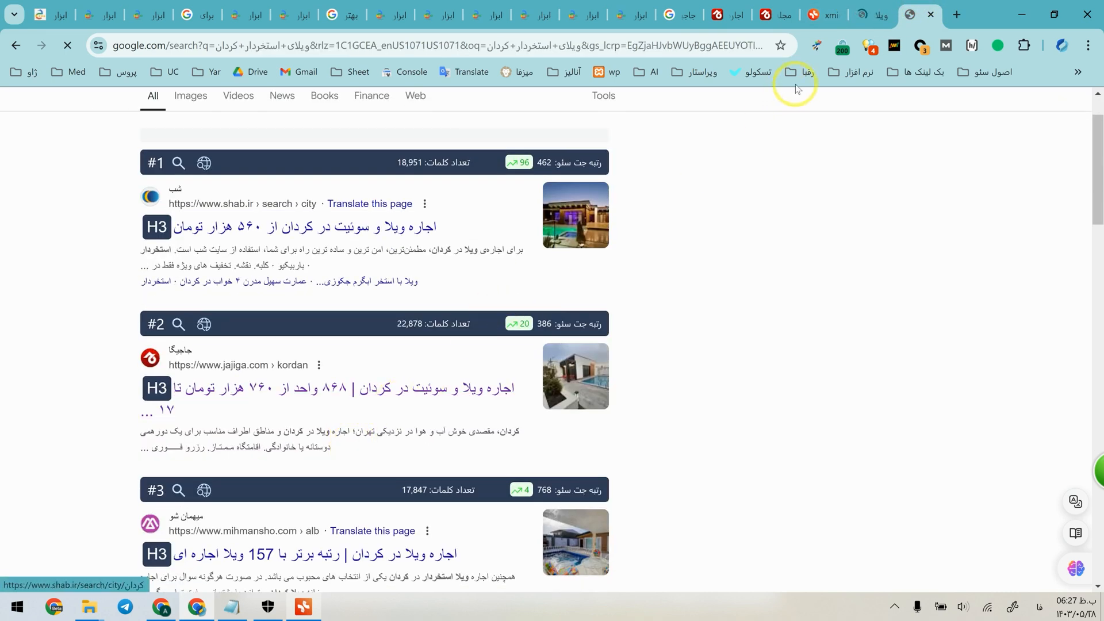
scroll(480, 222, "up", 1)
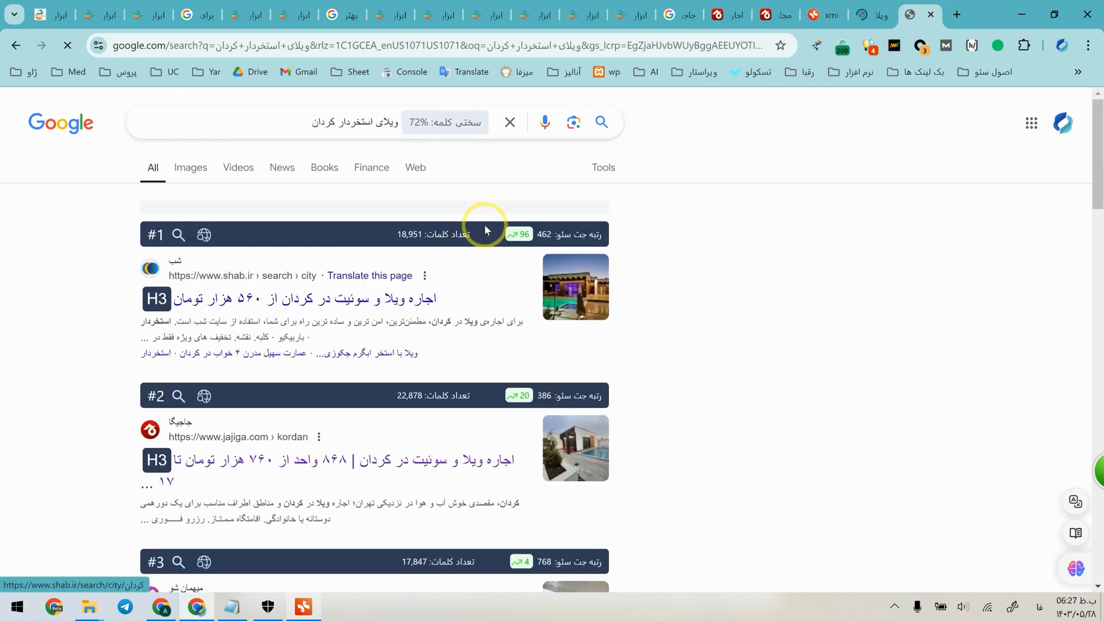
left_click(387, 123)
triple_click(387, 123)
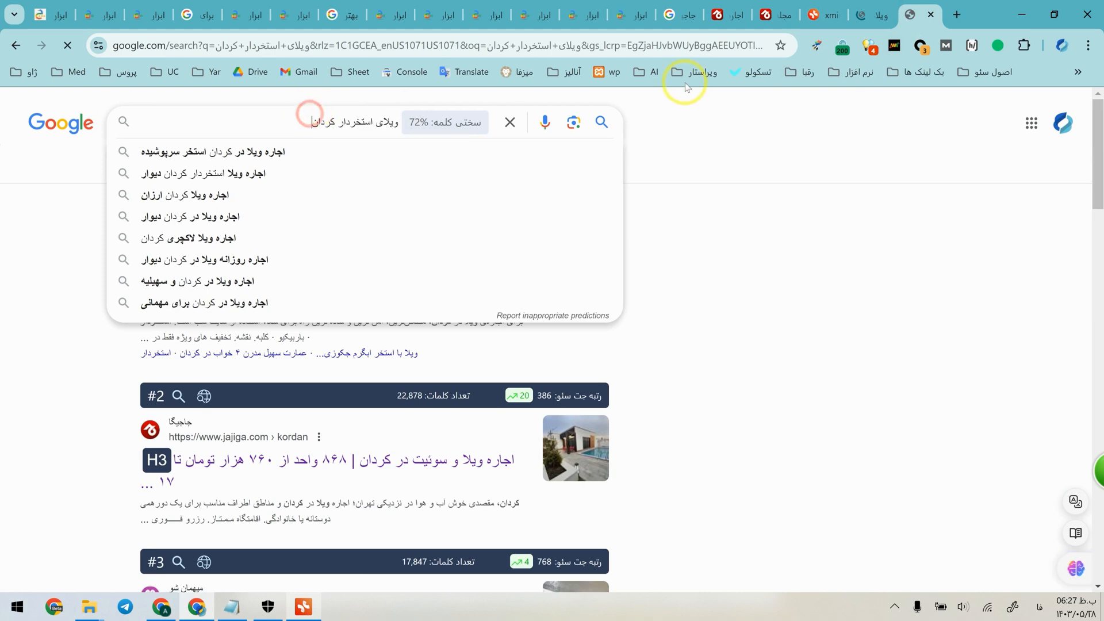
Search Google for "ویلای استخردار کردان اجاره" in a new tab and look through the top results.
left_click(957, 13)
type("ویلای استخردار کردان")
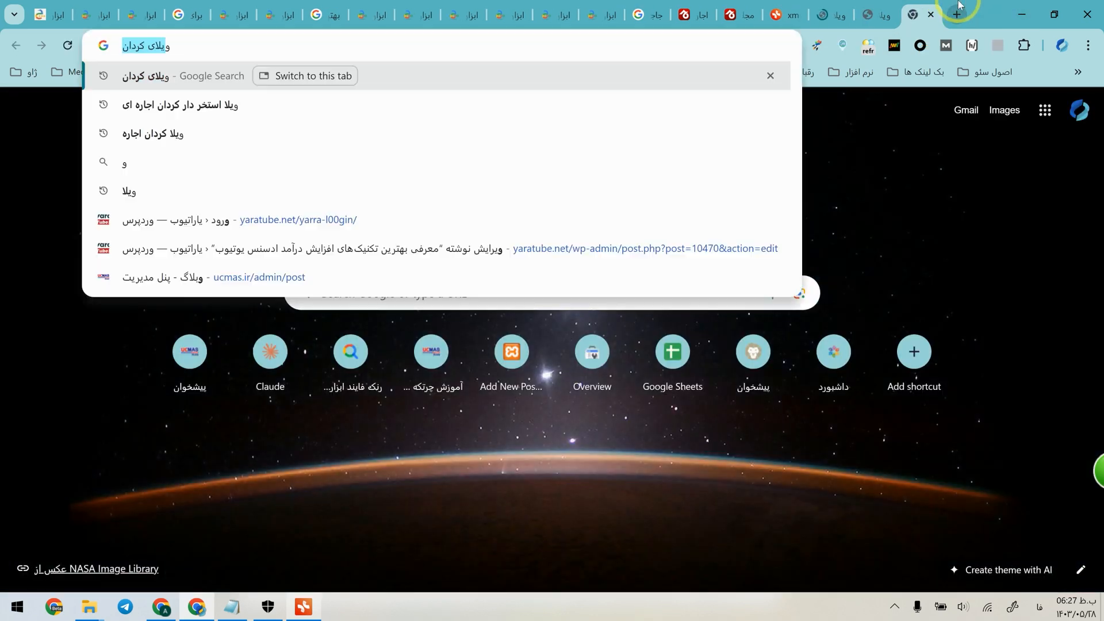
key("Left")
type("اجاره")
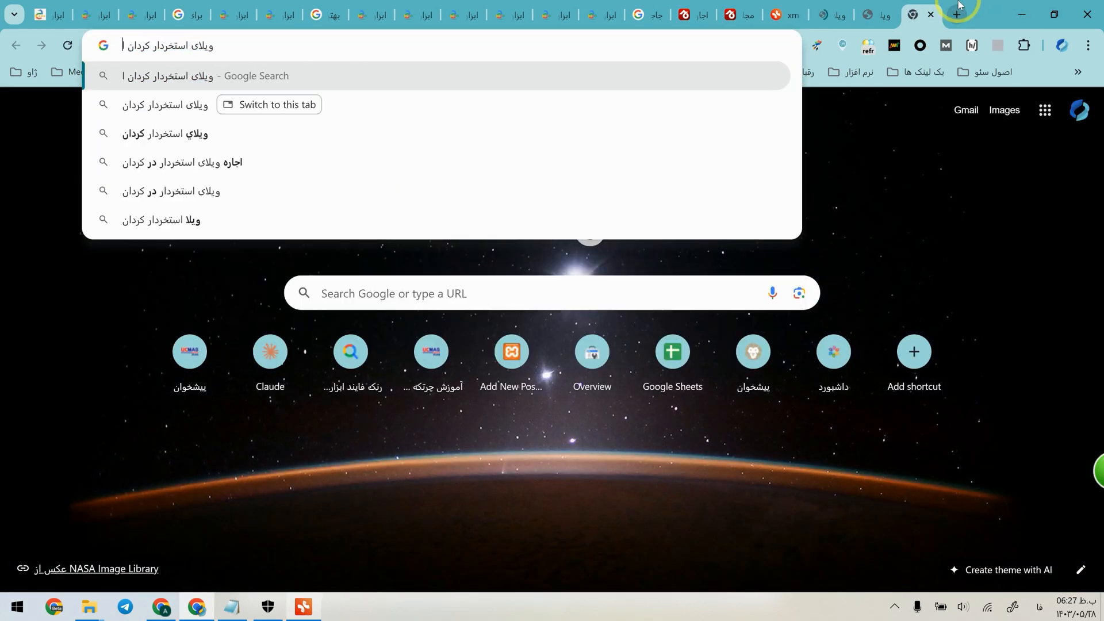
key("Return")
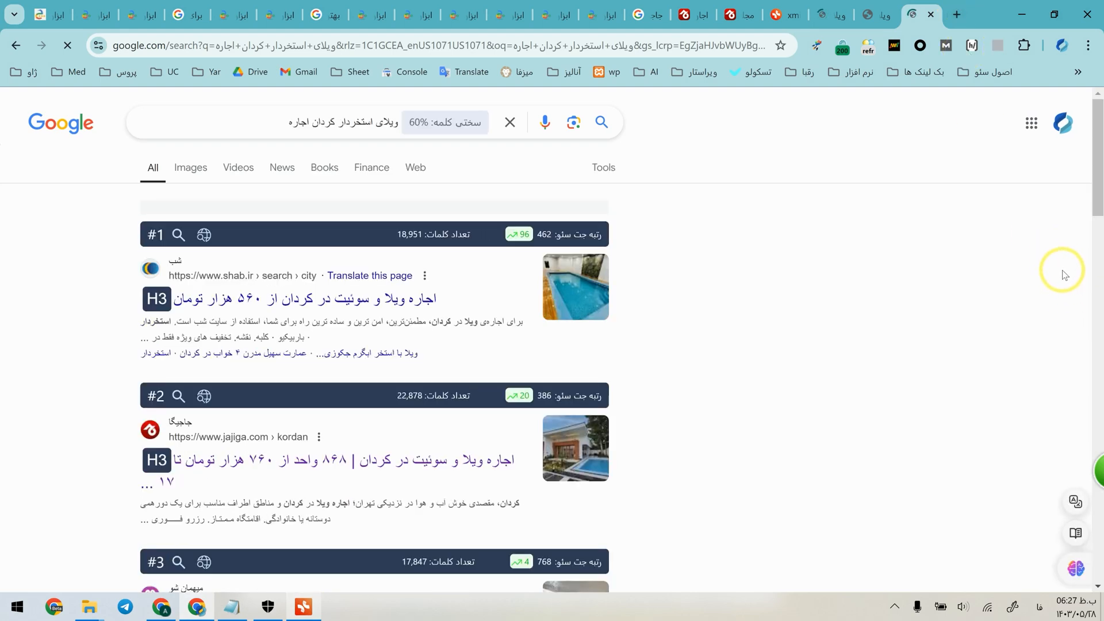
scroll(1055, 267, "down", 2)
scroll(1054, 266, "up", 2)
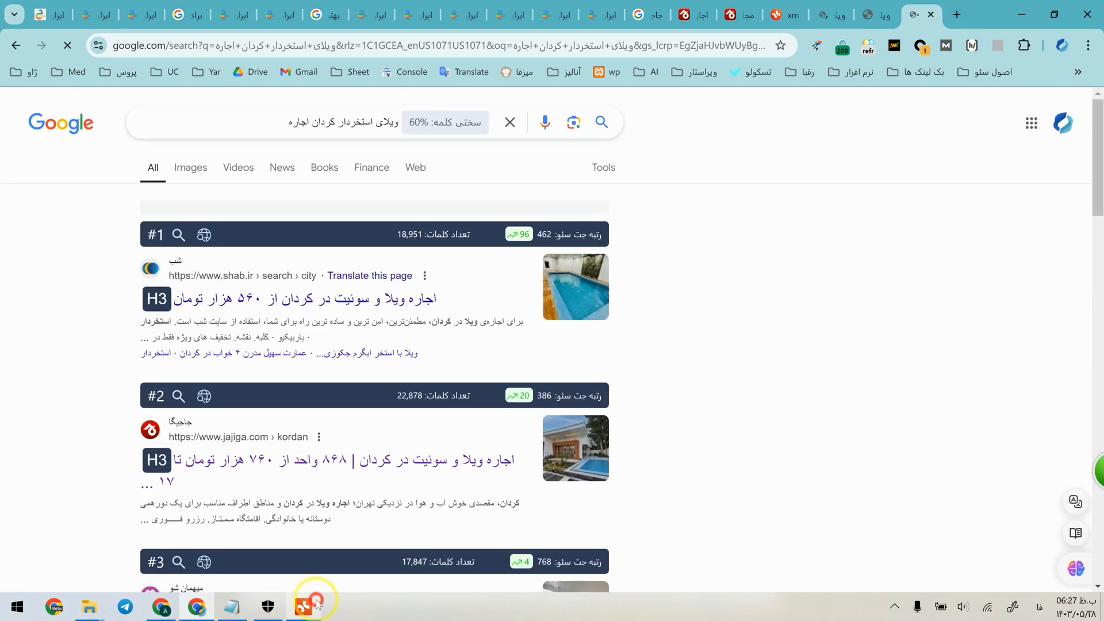
In Xmind, change the second line of the "ویلا کردان استخر دار" subtopic to "کردان ویلا استخر دار اجاره روزانه".
left_click(304, 606)
double_click(427, 305)
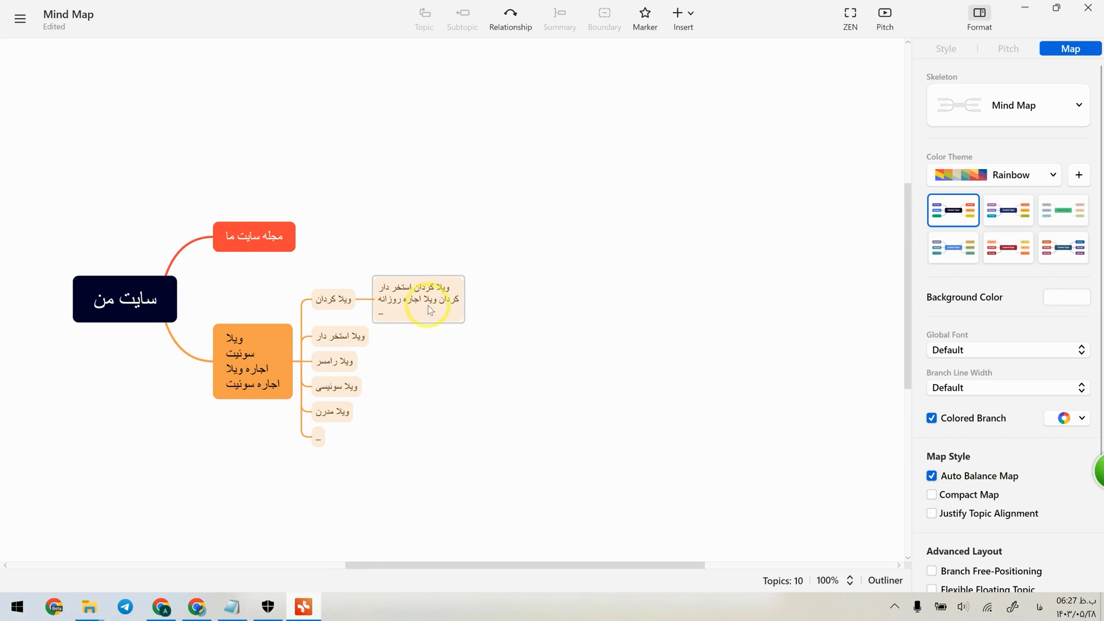
type("استخر دار")
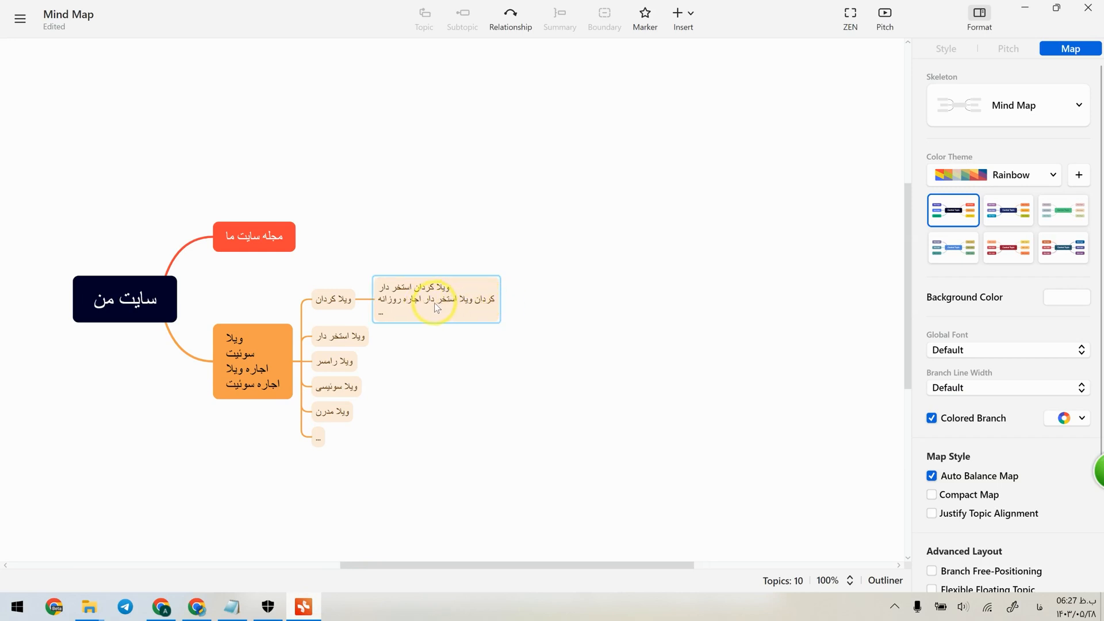
key("shift+Return")
type("...")
key("Escape")
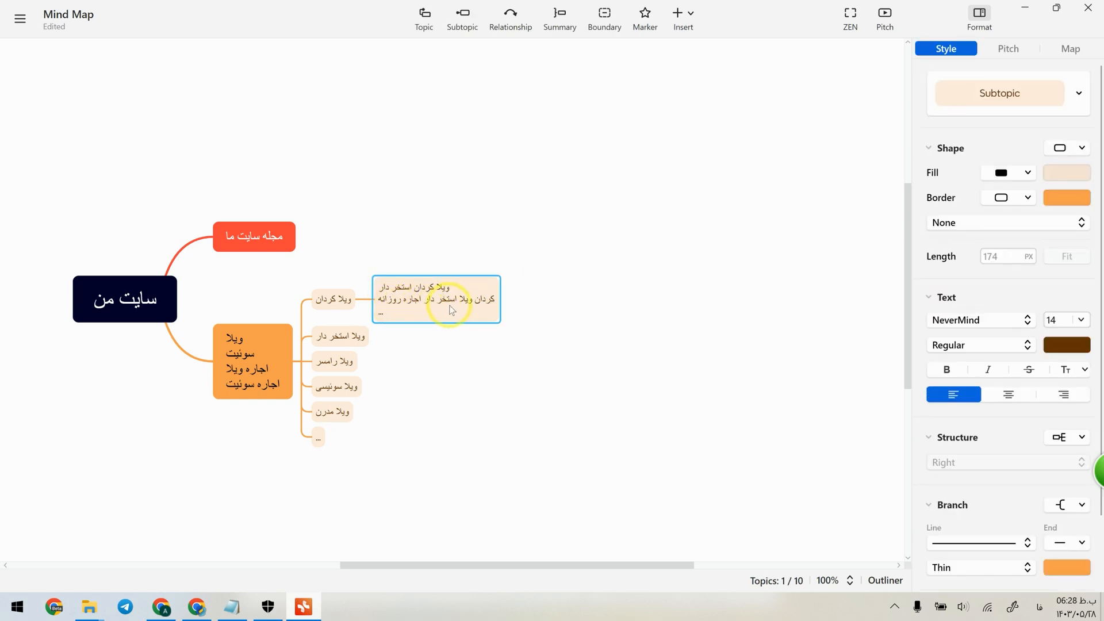
left_click(417, 356)
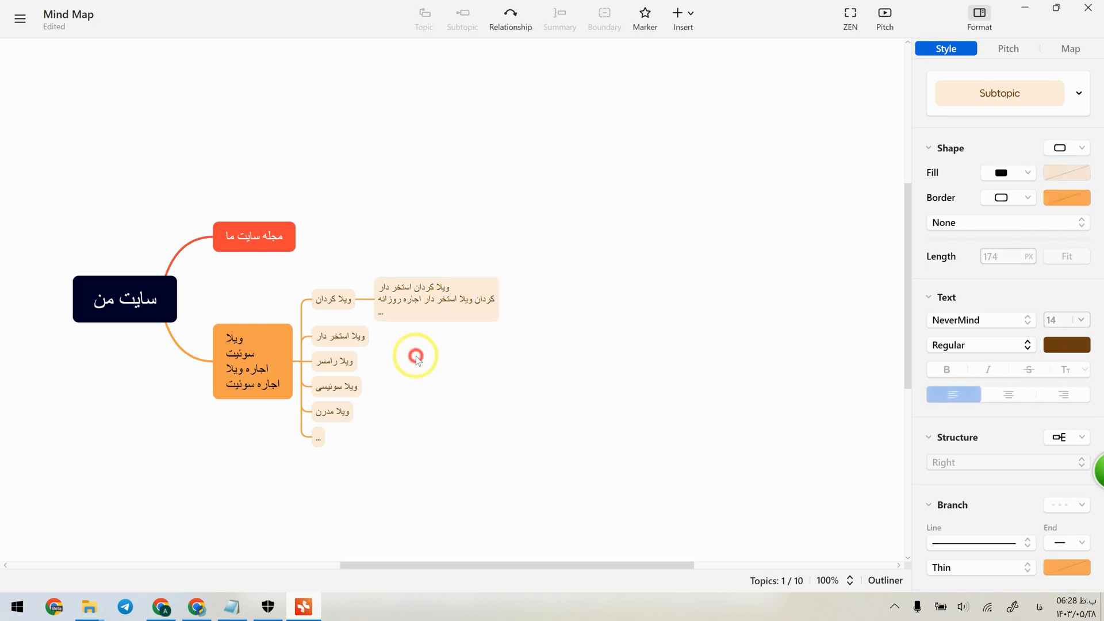
Back in the browser, open the Keywordchi prefix report and examine the "قیمت" branch of its keyword graph.
key("alt+Tab")
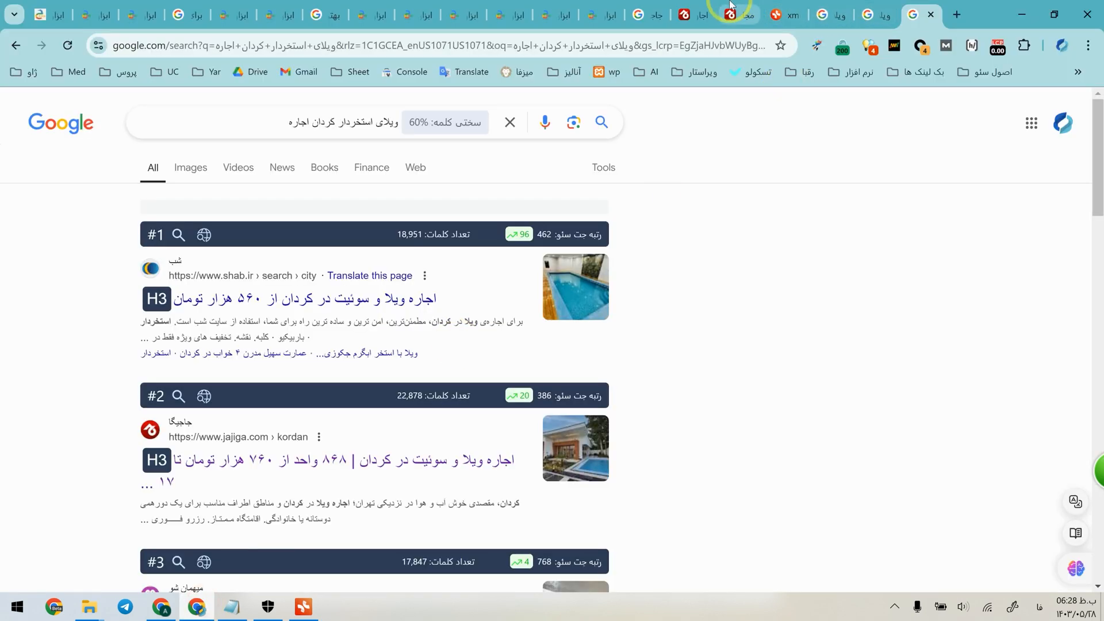
left_click(745, 14)
left_click(601, 14)
scroll(597, 472, "down", 15)
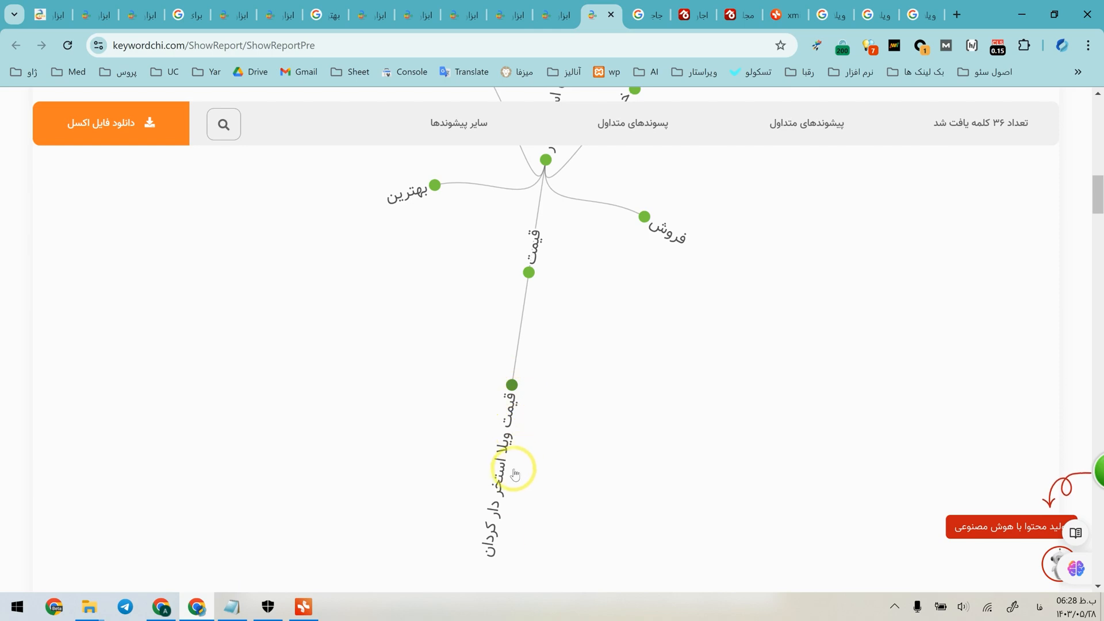
In Xmind, add the line "قیمت ویلا استخر دار کردان" above the closing "..." line in the subtopic of "ویلا کردان".
left_click(304, 603)
left_click(379, 309)
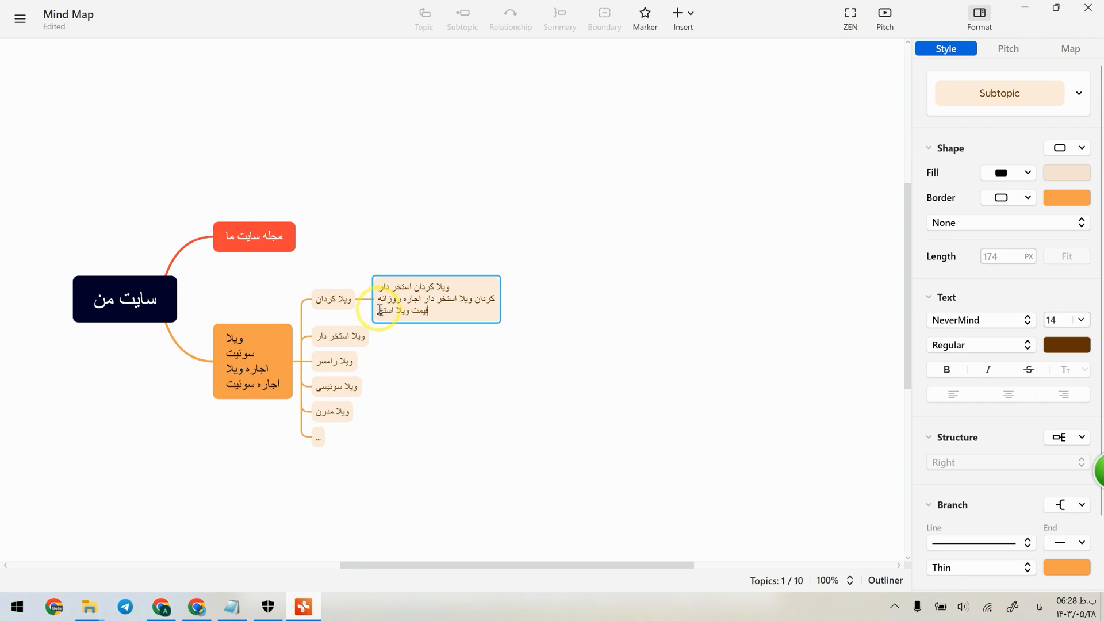
type("دان")
key("shift+Return")
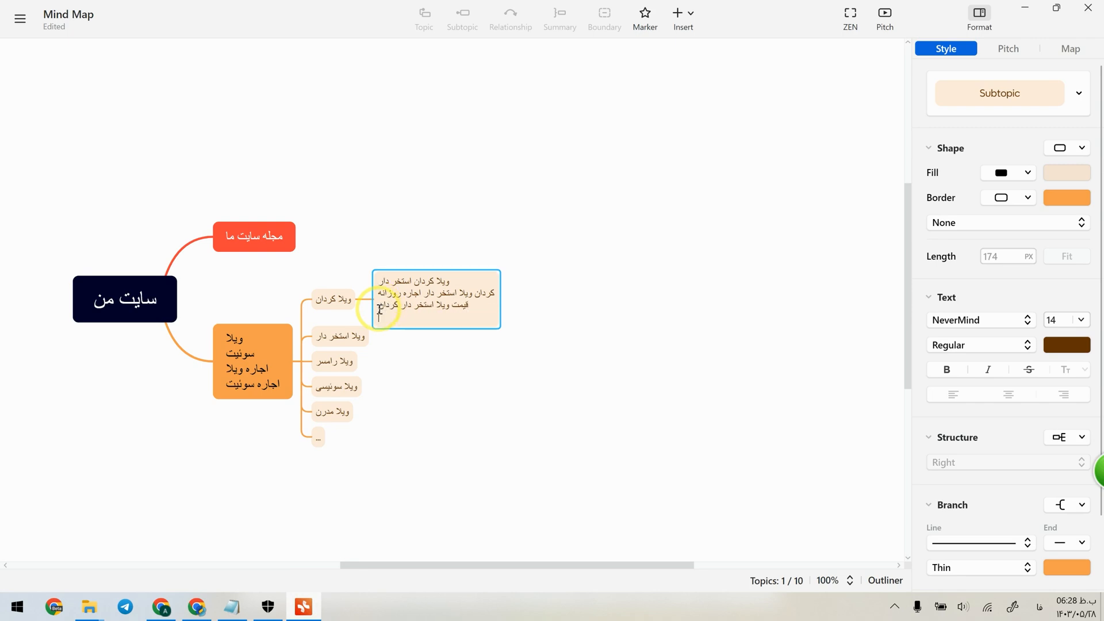
left_click(471, 377)
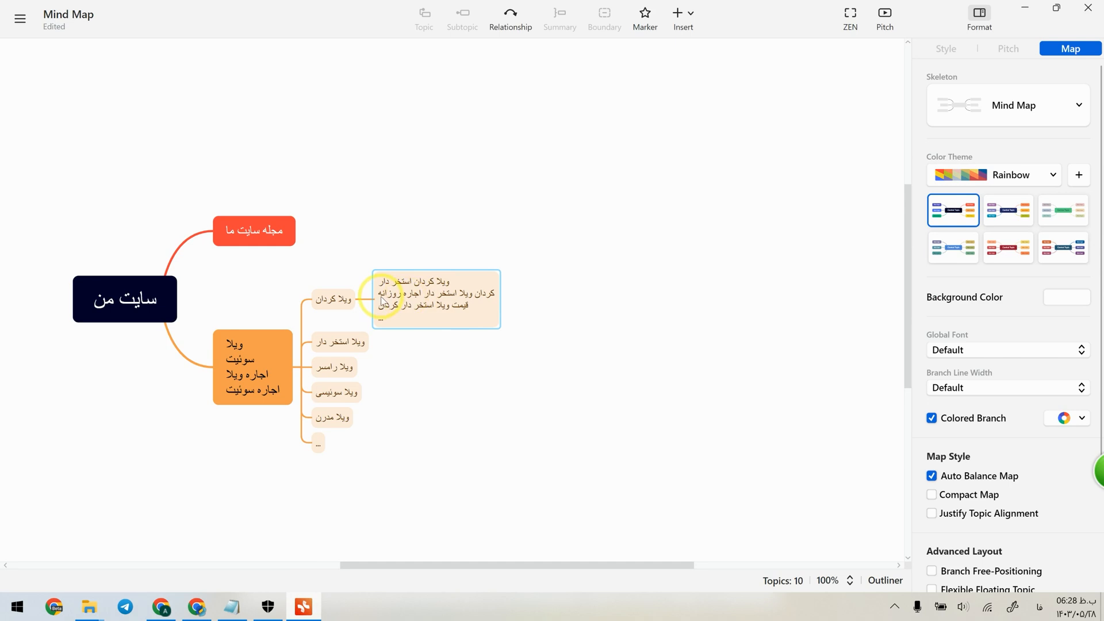
left_click(334, 299)
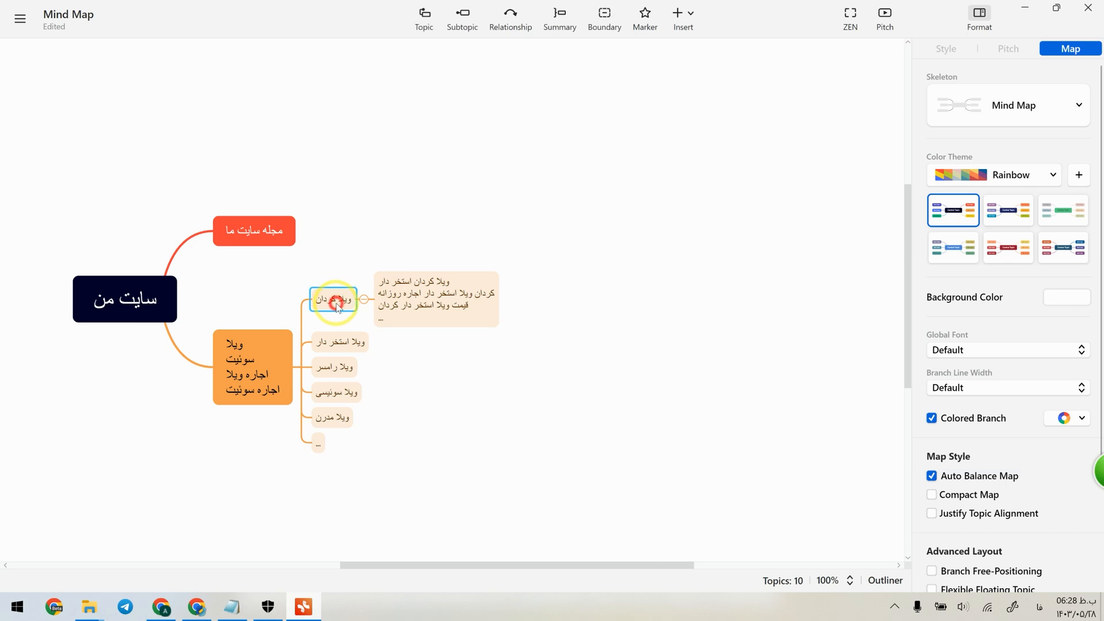
Review the subtopic of "ویلا کردان" in Xmind, then switch to the browser and inspect the Google query "ویلای استخردار کردان اجاره".
left_click(361, 245)
left_click(412, 287)
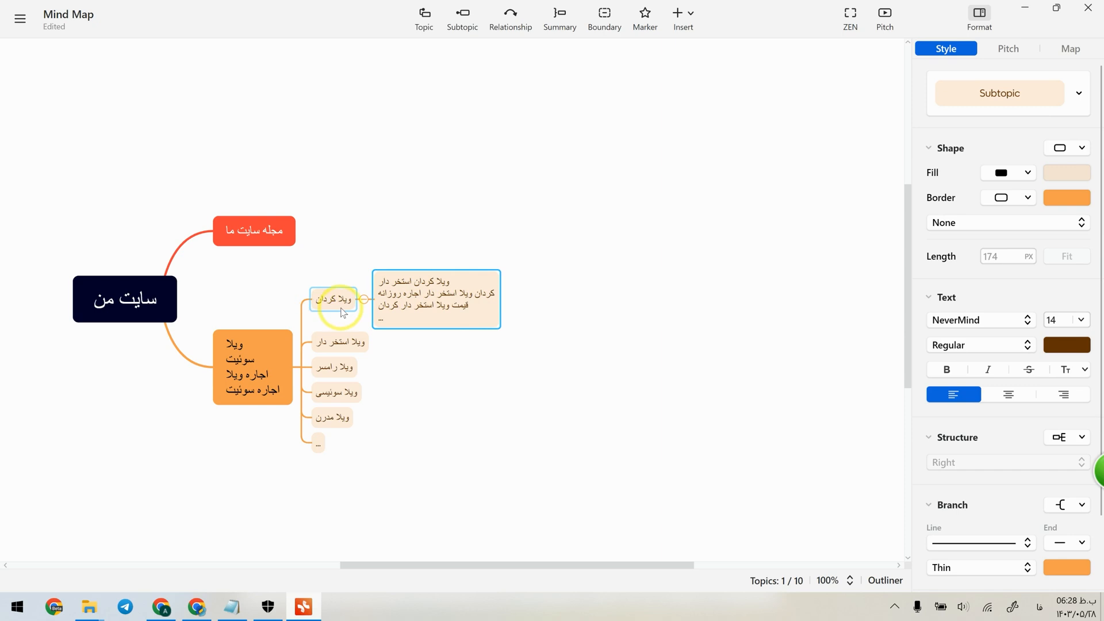
left_click(199, 596)
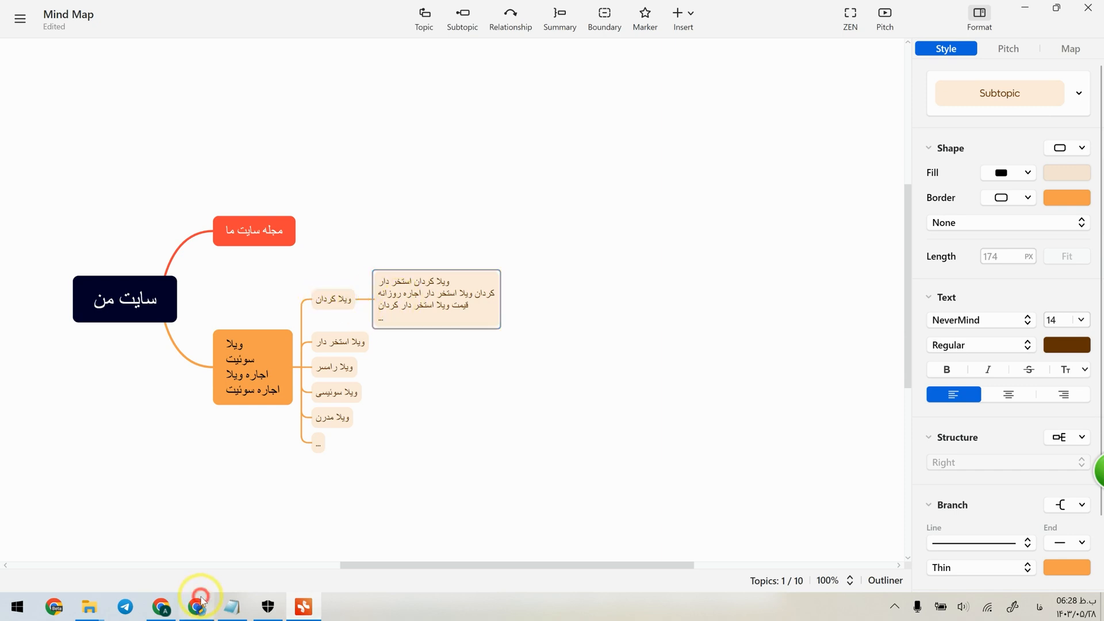
left_click(914, 13)
left_click_drag(280, 130, 314, 129)
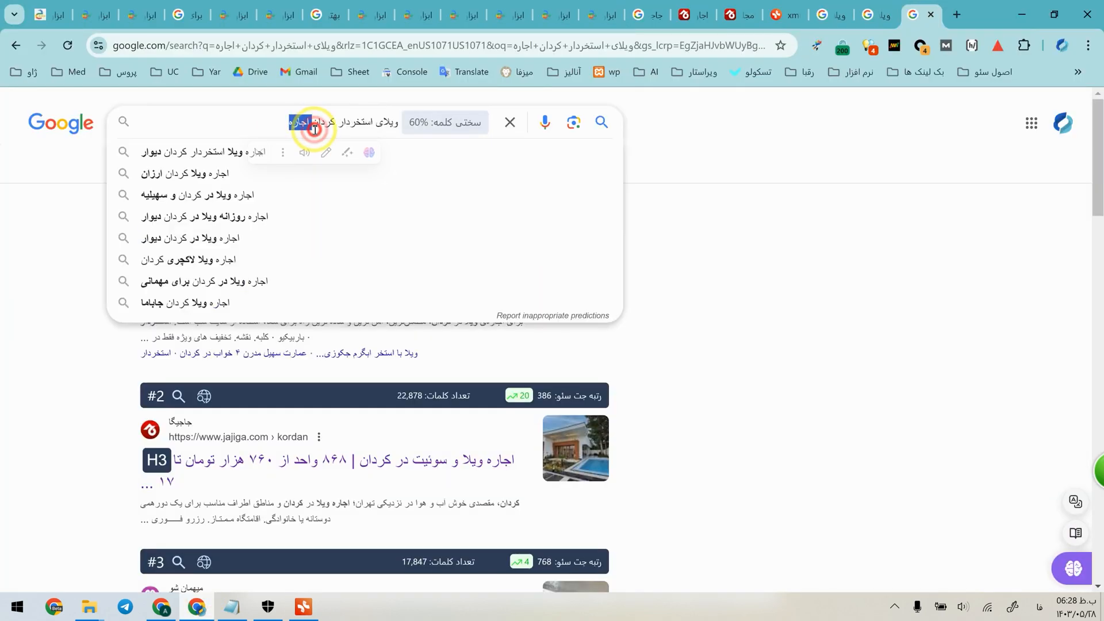
left_click(836, 401)
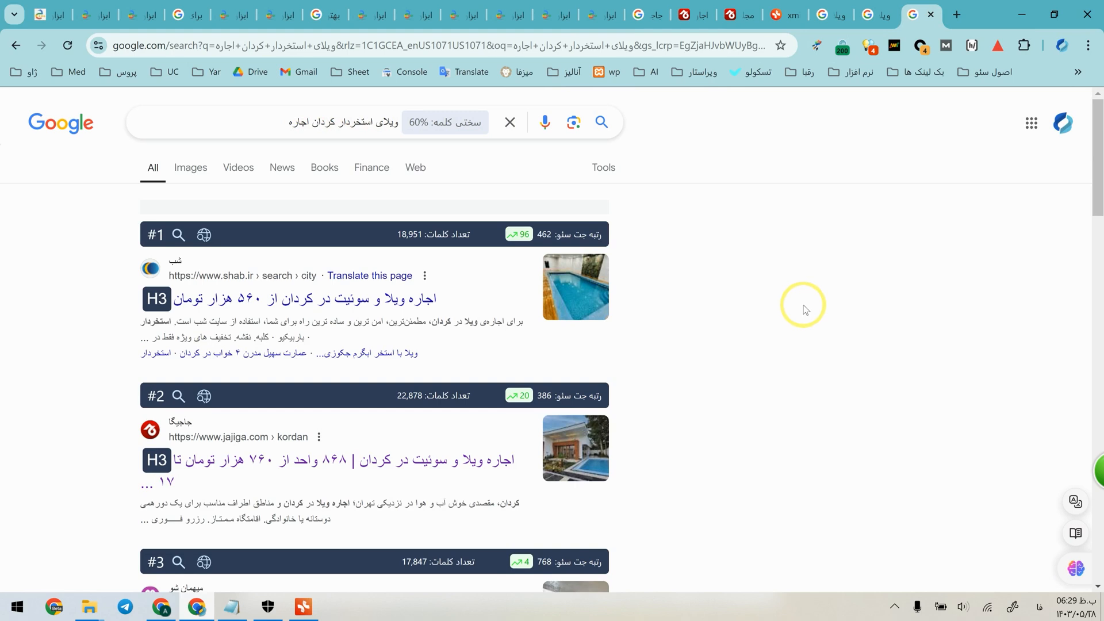
Compare the top Google results for "ویلای کردان" with those for "ویلای استخردار کردان".
left_click(876, 14)
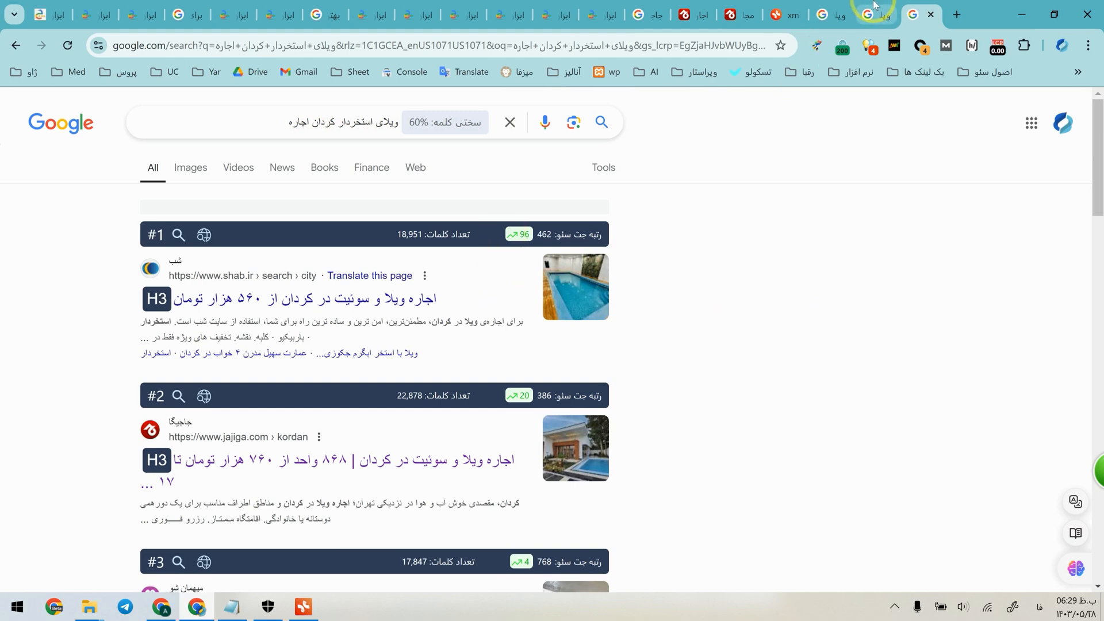
left_click(284, 117)
left_click(789, 15)
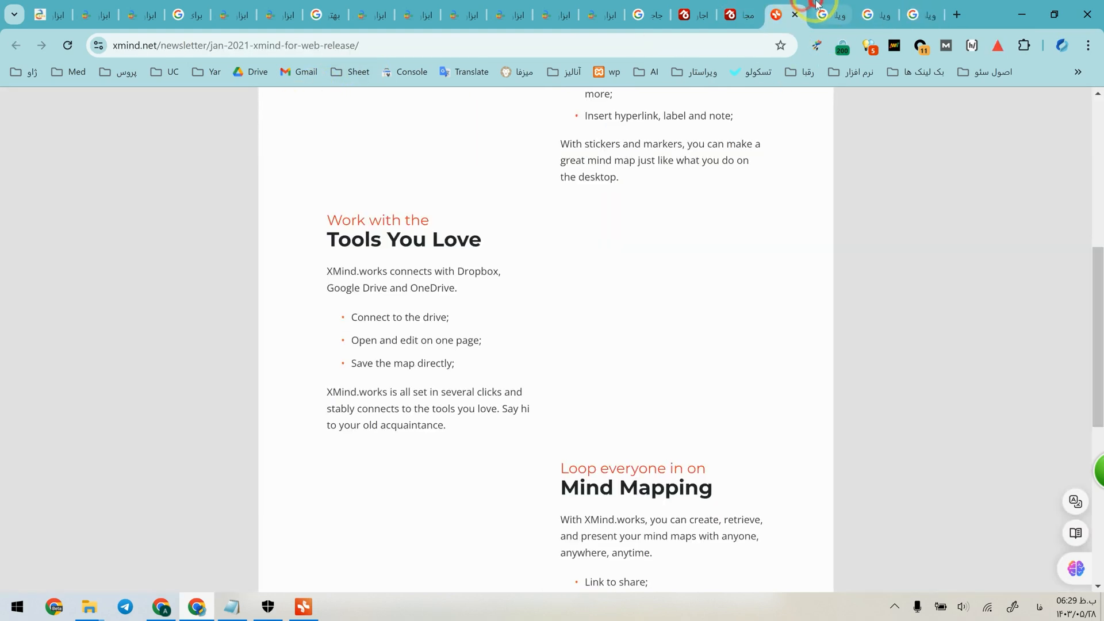
left_click(828, 14)
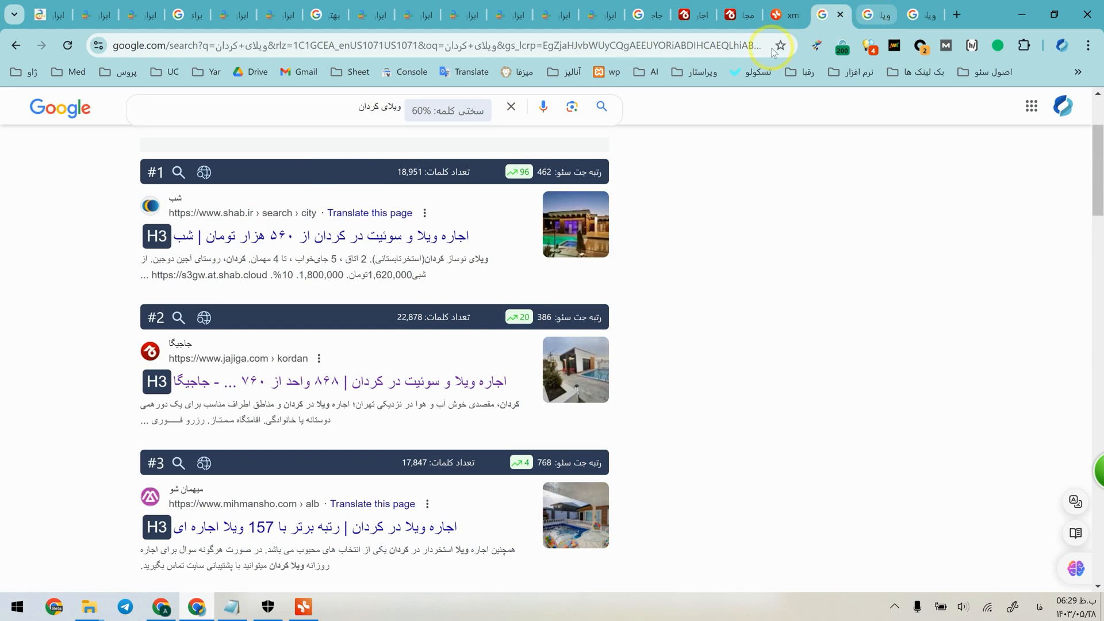
key("ctrl+Tab")
left_click(345, 132)
left_click_drag(345, 133, 371, 141)
left_click(784, 328)
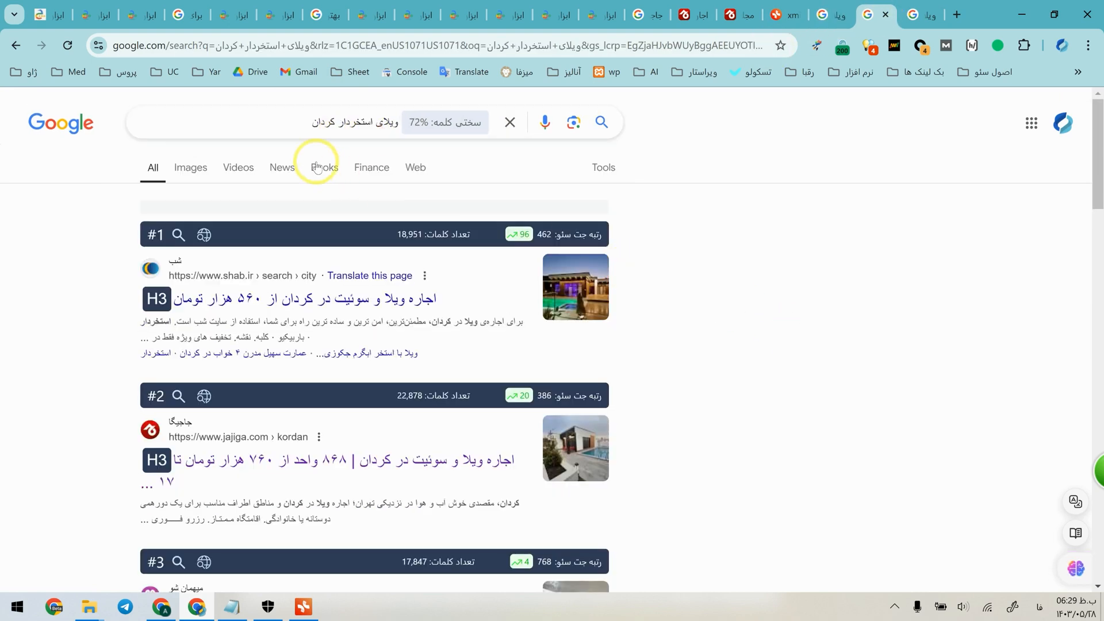
left_click_drag(239, 116, 443, 135)
left_click(665, 244)
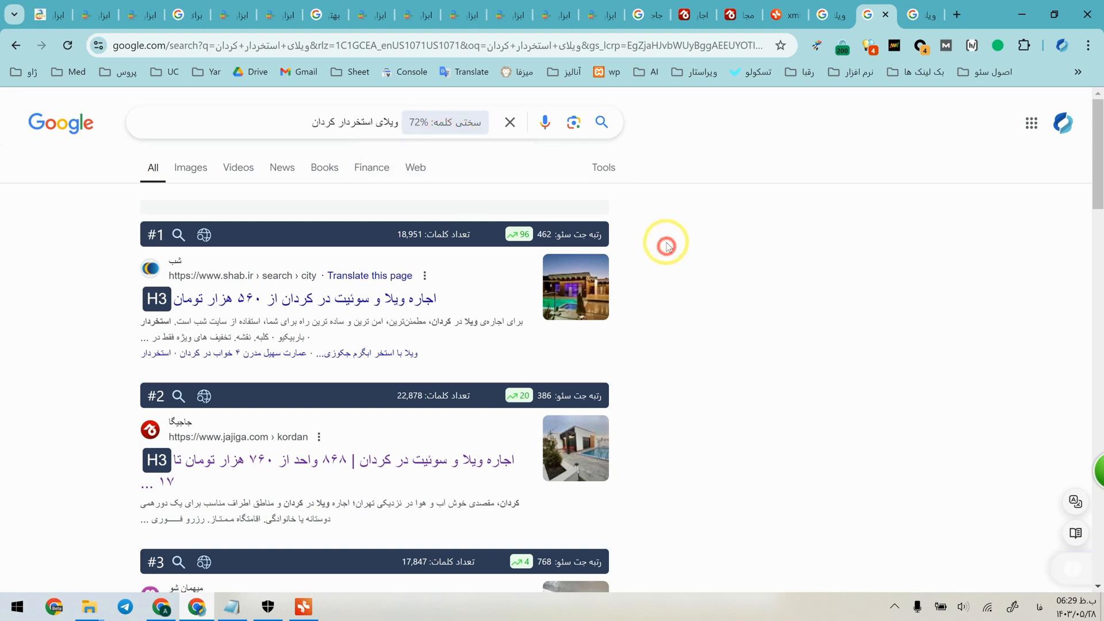
Check the "ویلای استخردار کردان اجاره" results against the two shorter Kordan queries, then return to Xmind with no topic selected.
left_click(920, 12)
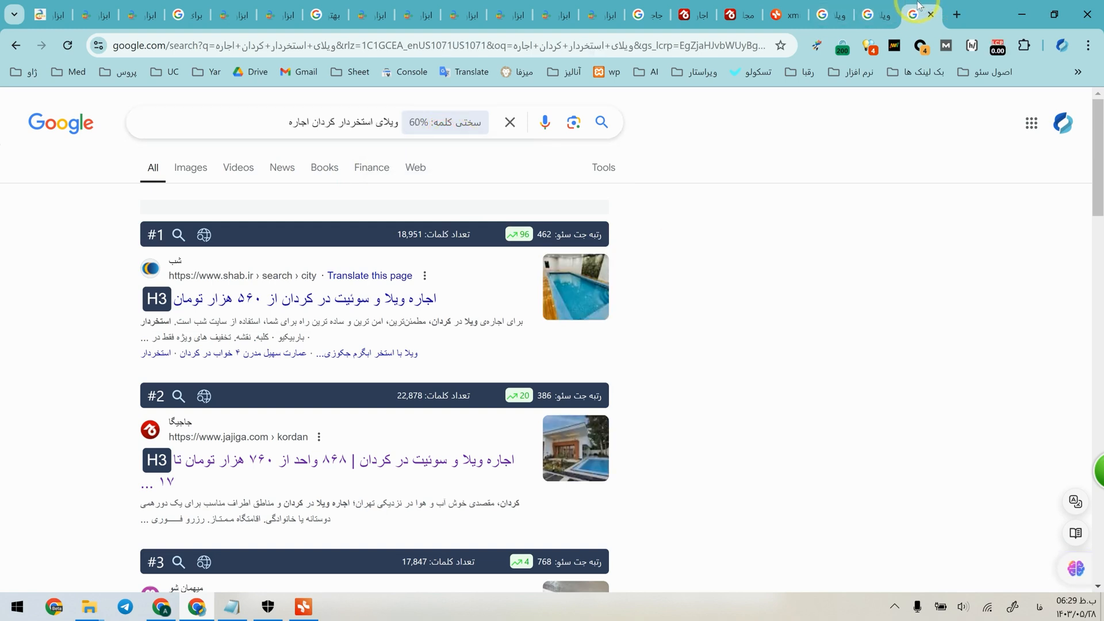
left_click(876, 14)
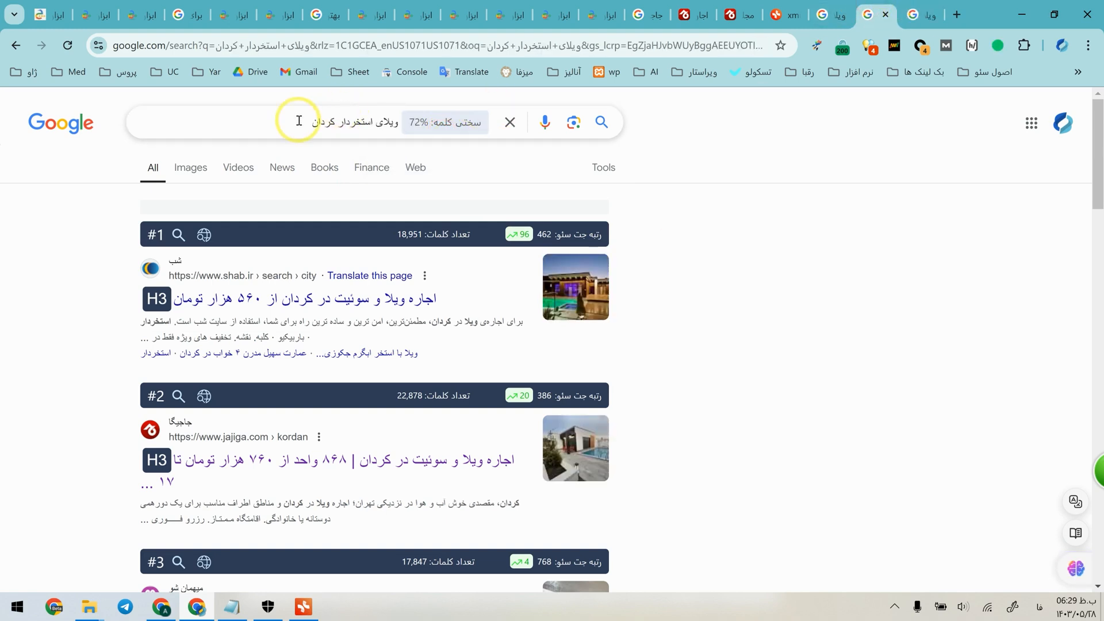
left_click_drag(298, 120, 430, 127)
key("ctrl+Page_Up")
left_click_drag(322, 106, 439, 107)
left_click(788, 213)
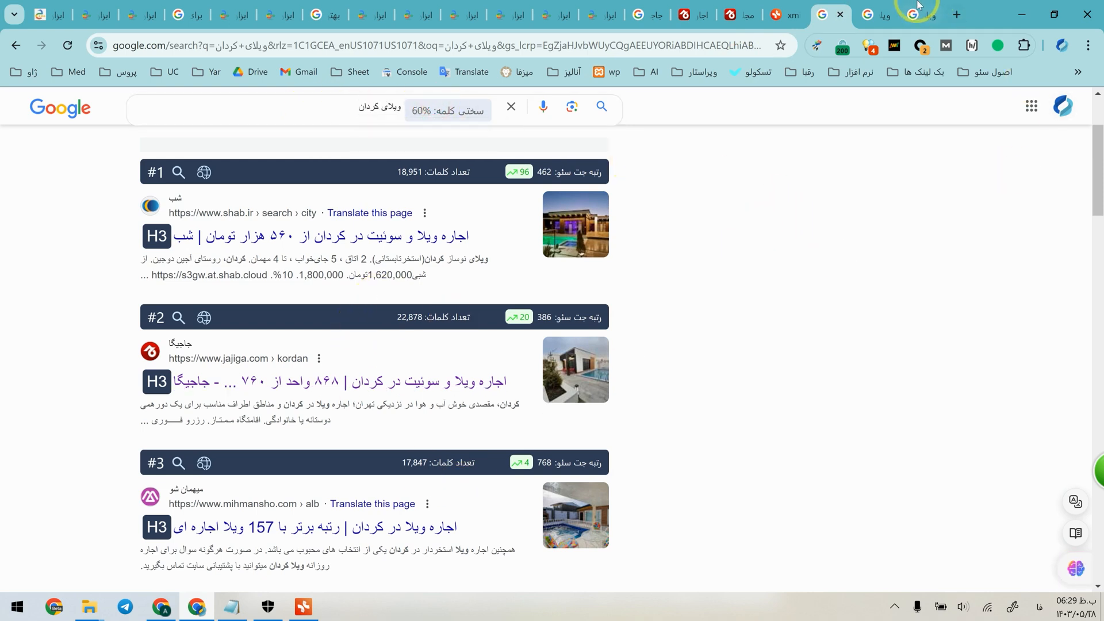
left_click(888, 9)
left_click(1021, 14)
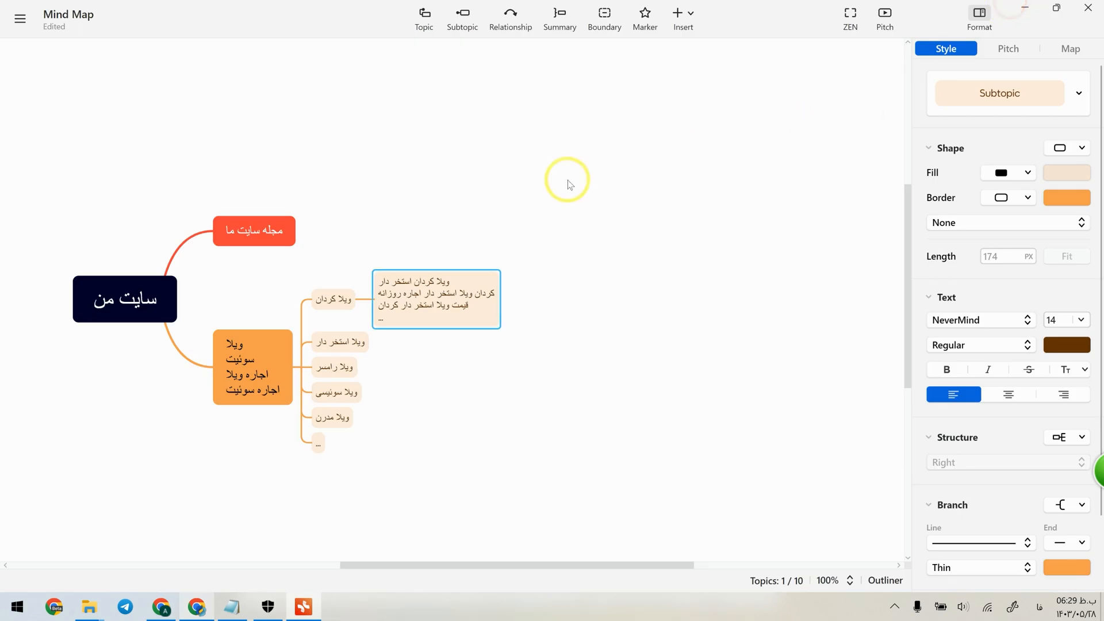
left_click(393, 233)
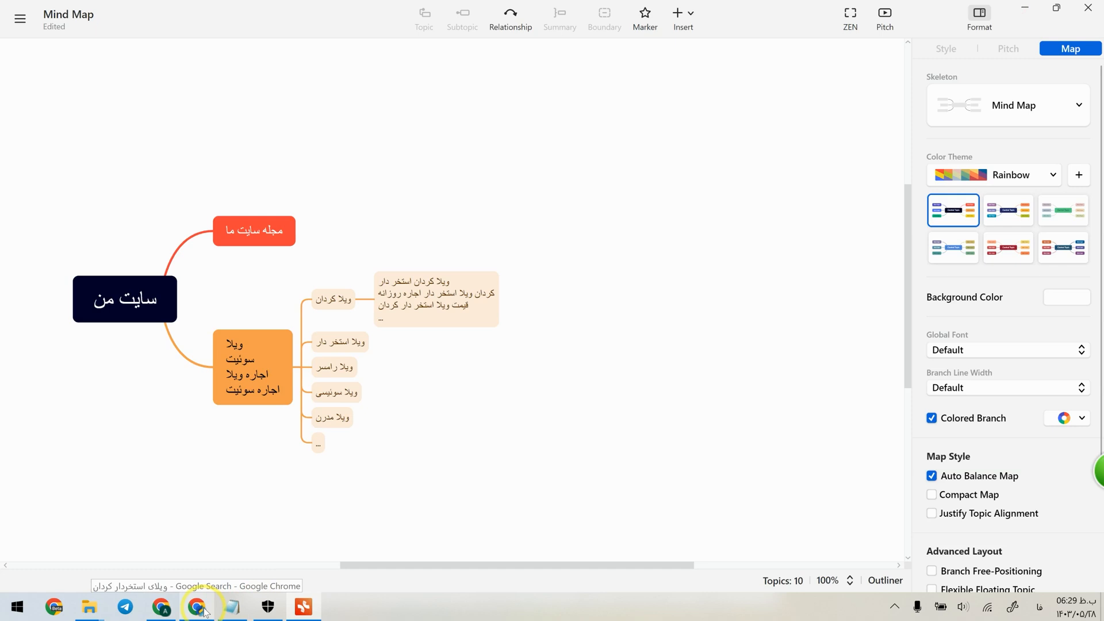
Switch back to the browser, view Jajiga's Kordan villas with pool and inspect the "استخر" filter options.
left_click(197, 607)
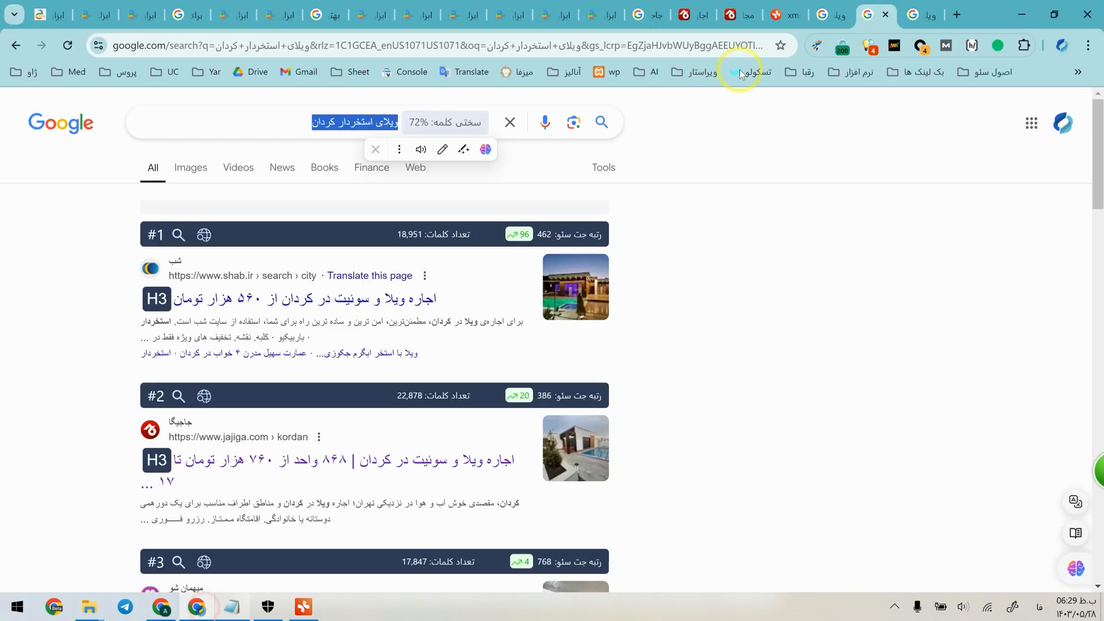
left_click(286, 123)
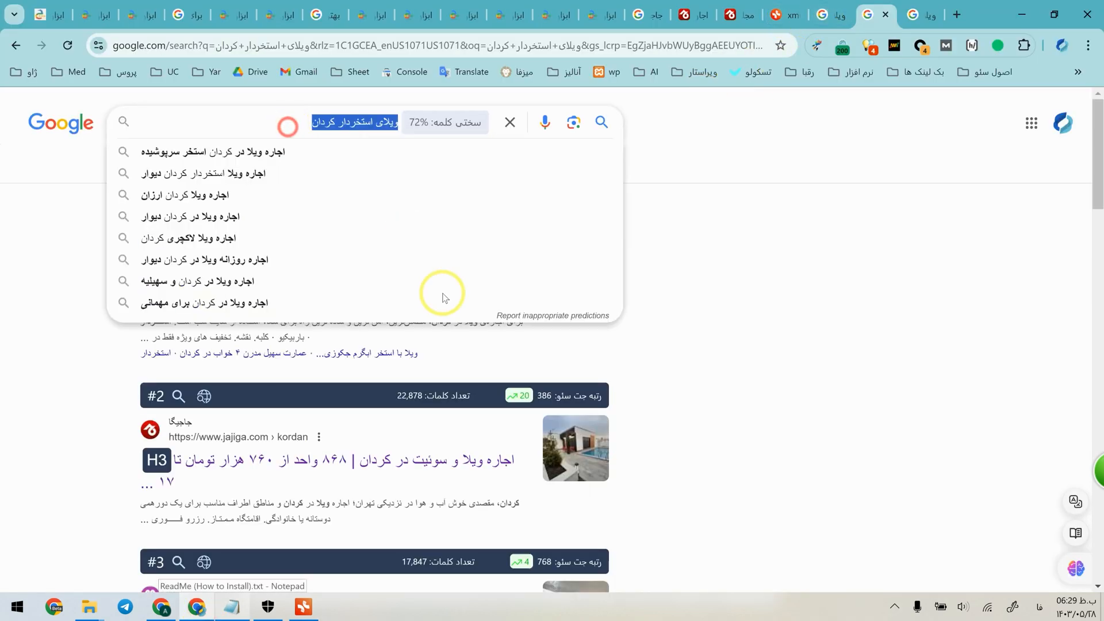
left_click(4, 418)
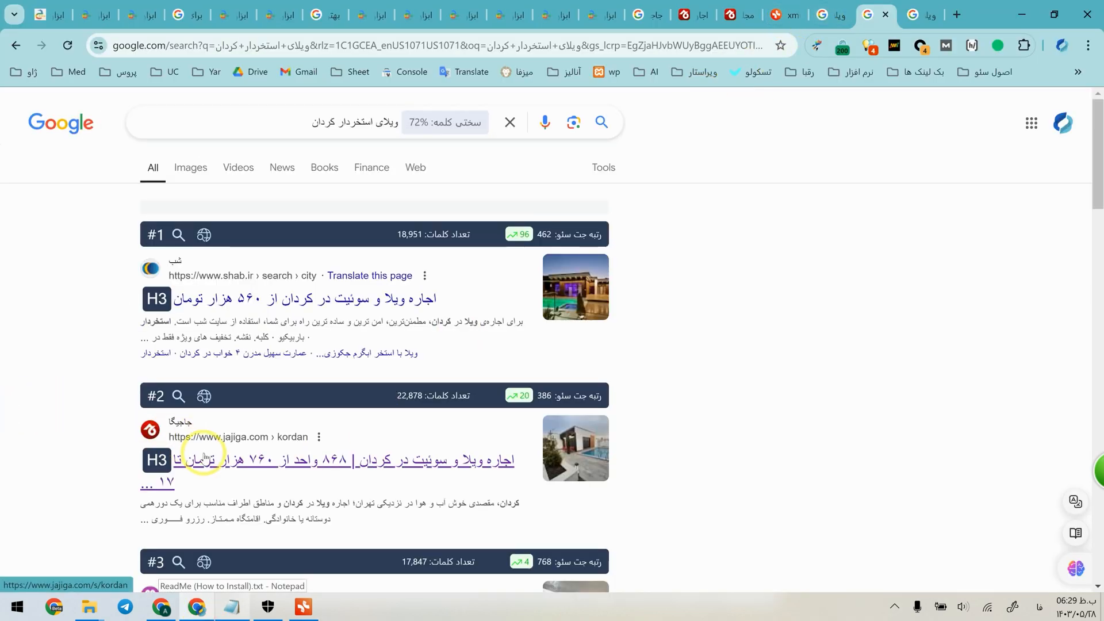
middle_click(204, 457)
key("ctrl+Tab")
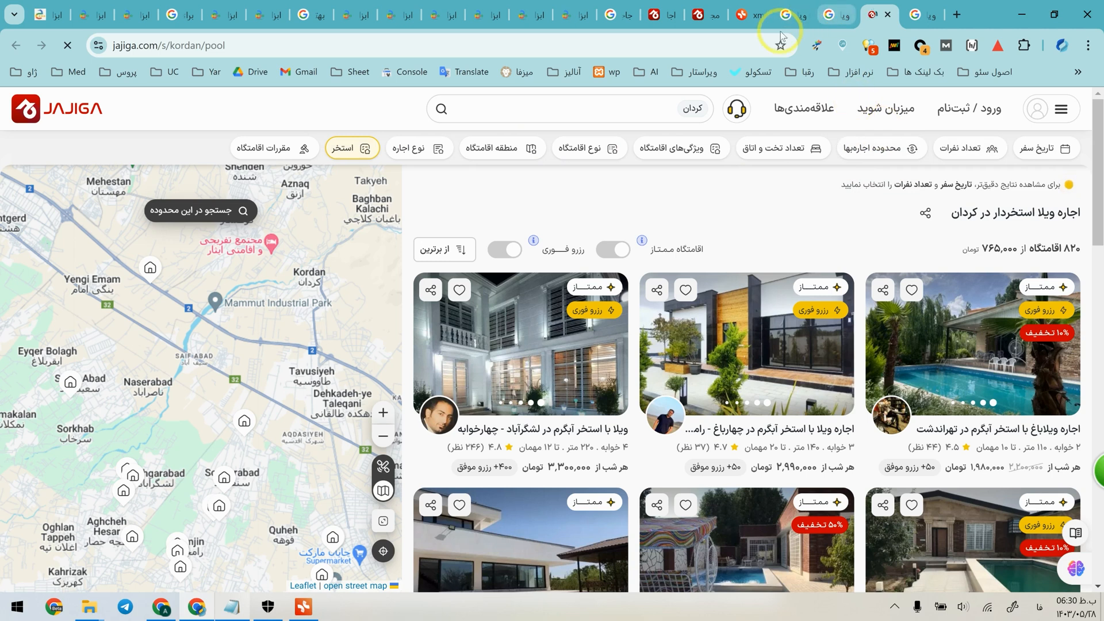
left_click(349, 152)
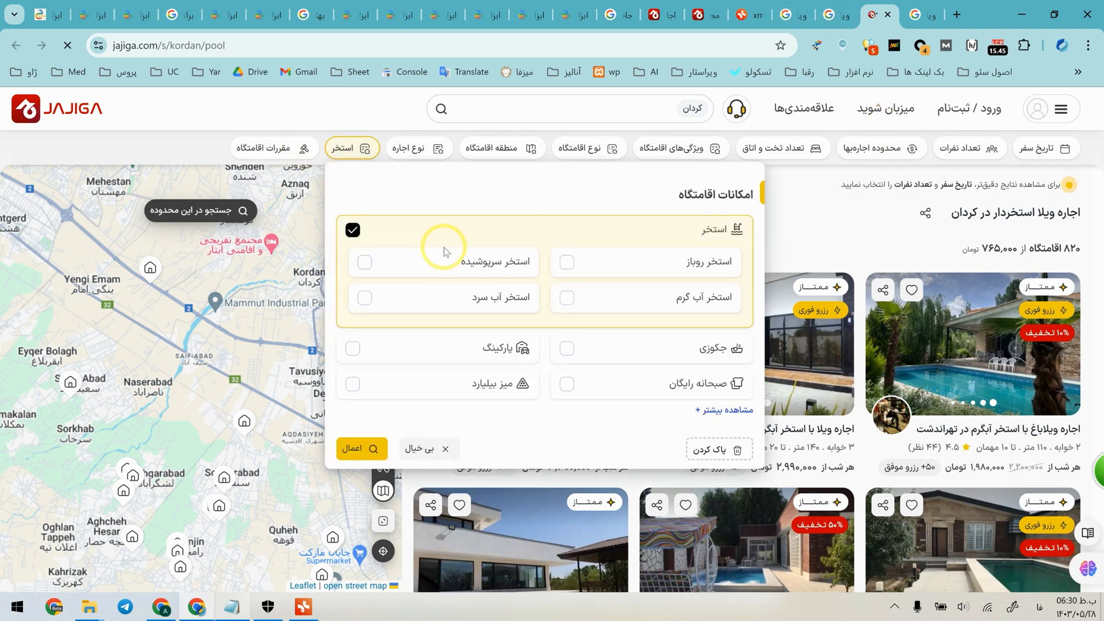
Search Google for "خرید ماشین" in a new tab.
left_click(963, 8)
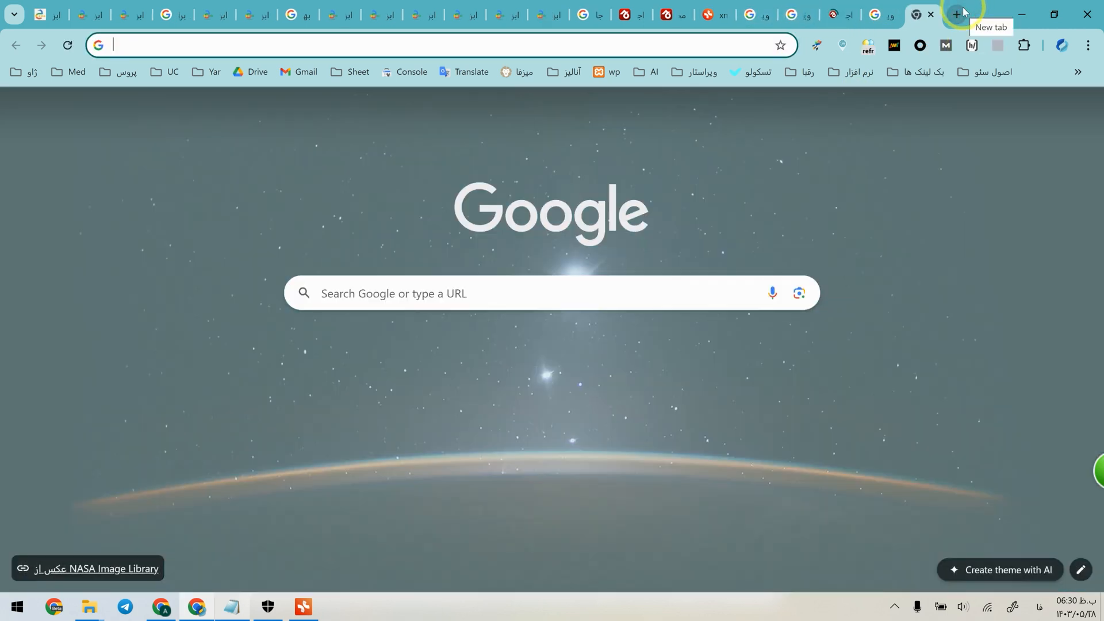
type("خرید ماشین")
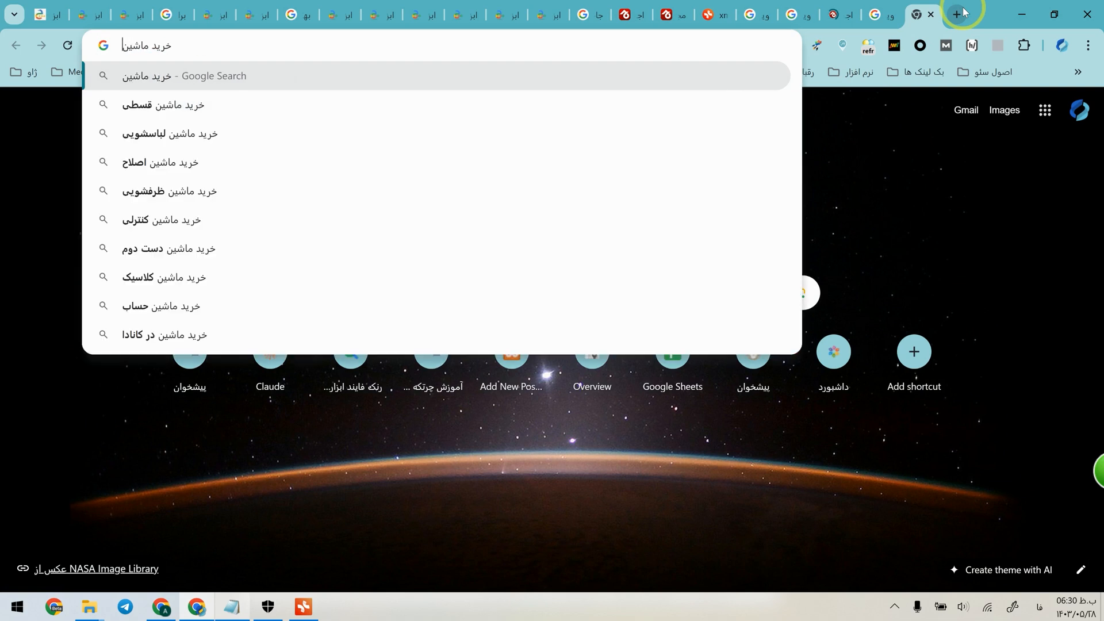
key("Return")
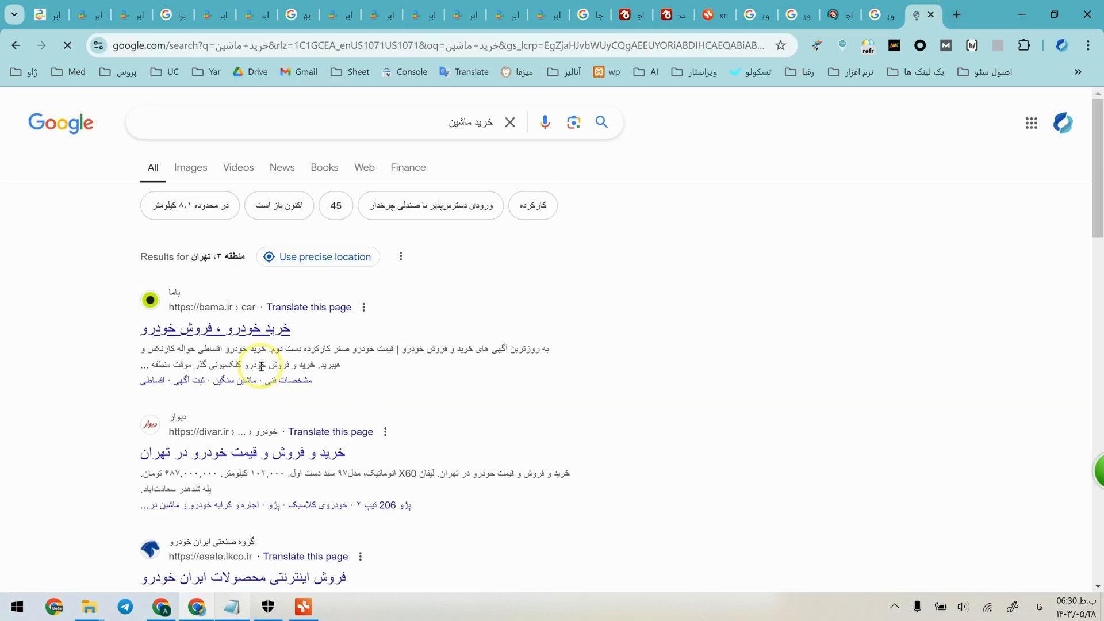
Refine the Google search to "خرید ماشین پراید" and open Bama's Pride result to compare it with Bama's general car page.
left_click(291, 136)
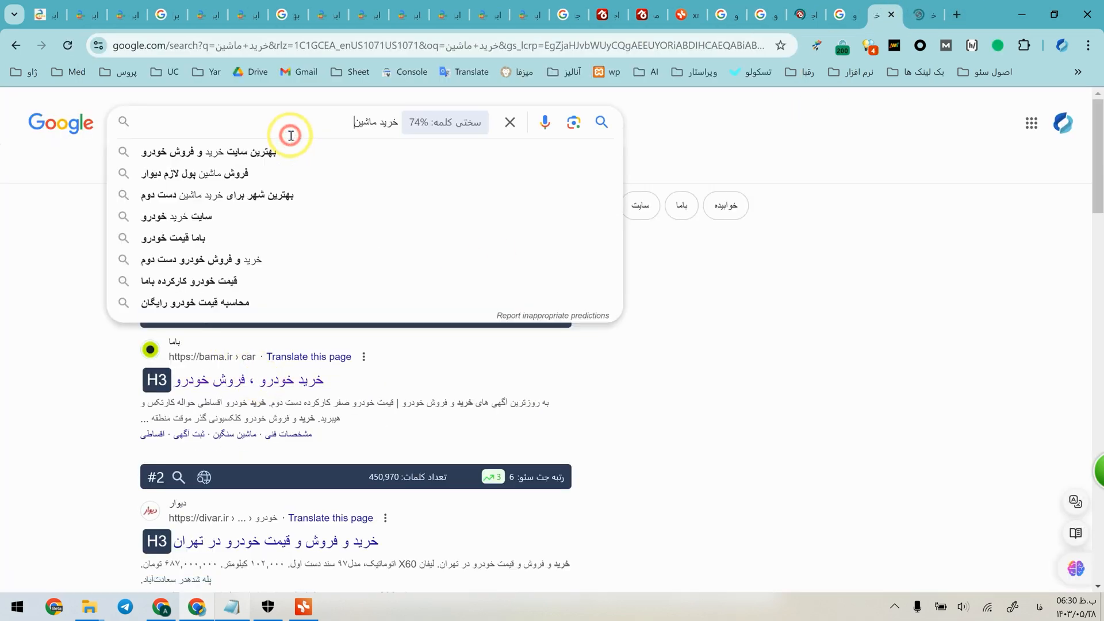
type("پراید")
key("Return")
middle_click(276, 338)
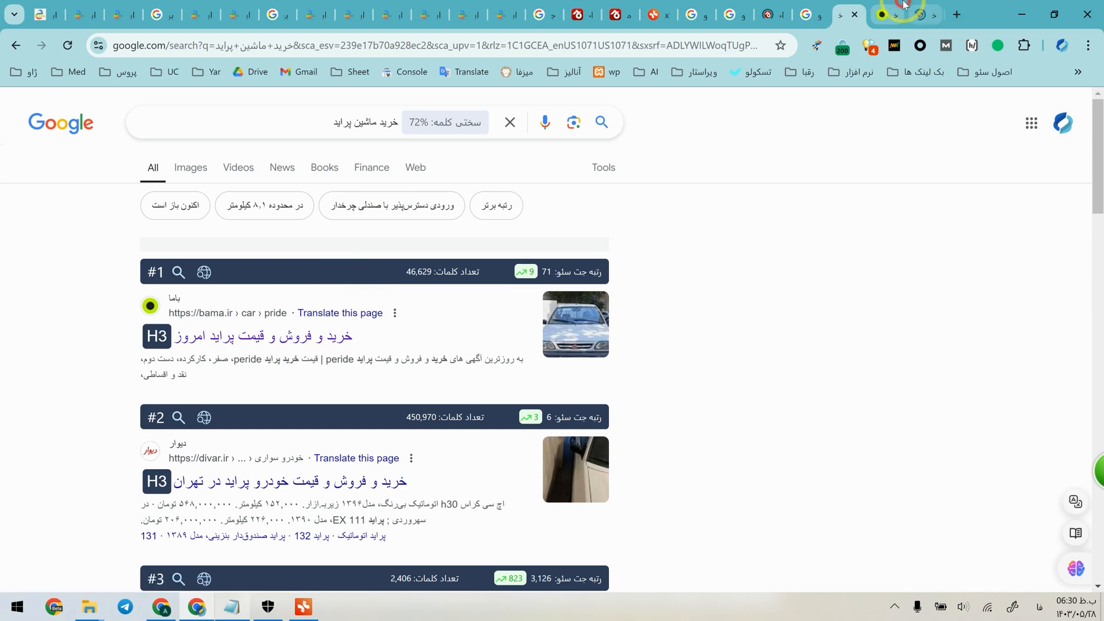
left_click(903, 6)
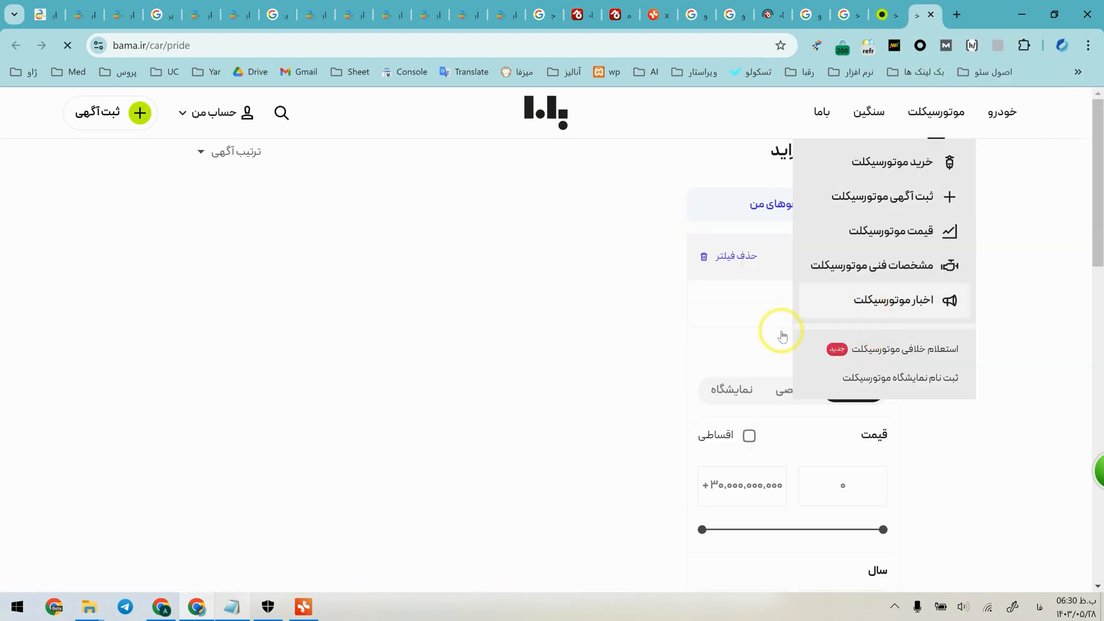
left_click(890, 8)
left_click(925, 7)
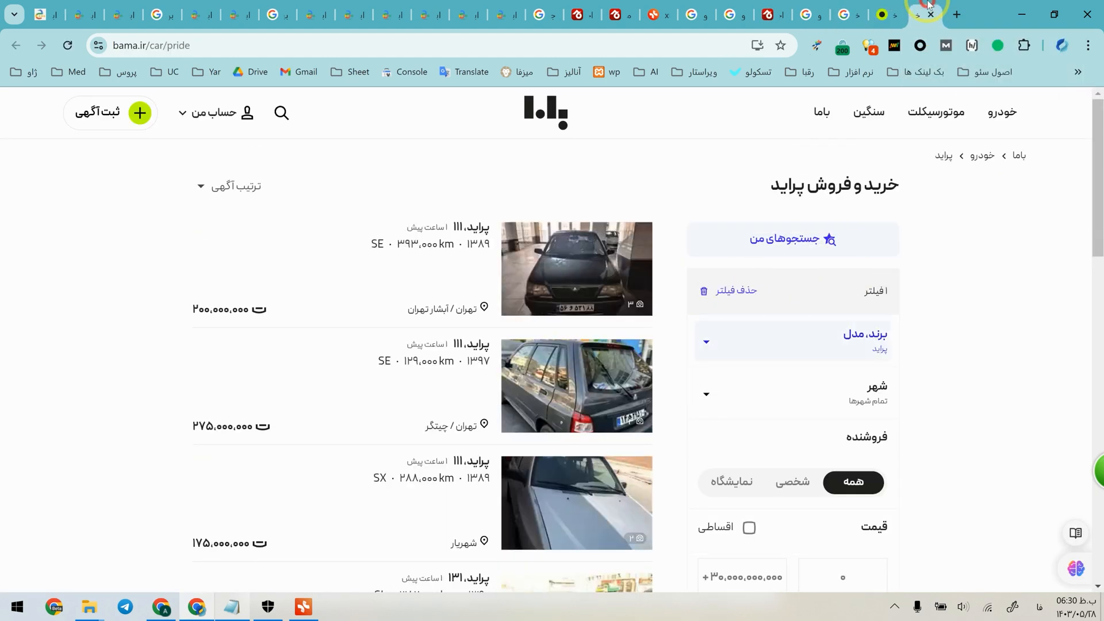
Narrow the Google search to the model 84 Pride and open Bama's result for "پراید صندوق دار مدل 1384".
left_click(845, 15)
left_click(316, 116)
type("84")
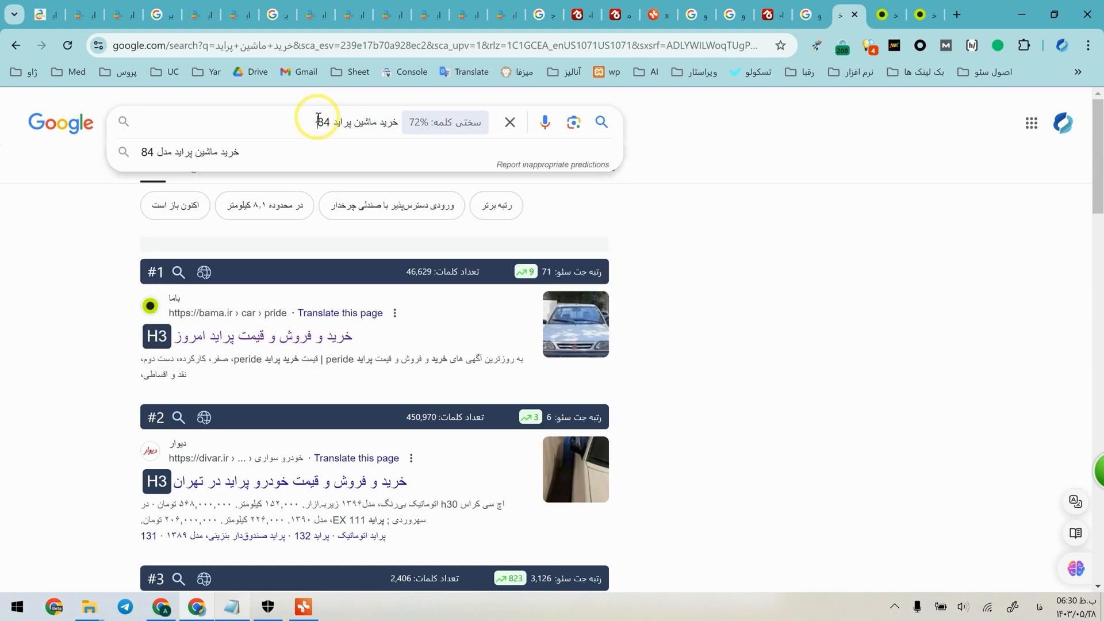
key("Return")
scroll(299, 506, "down", 2)
middle_click(266, 447)
left_click(913, 7)
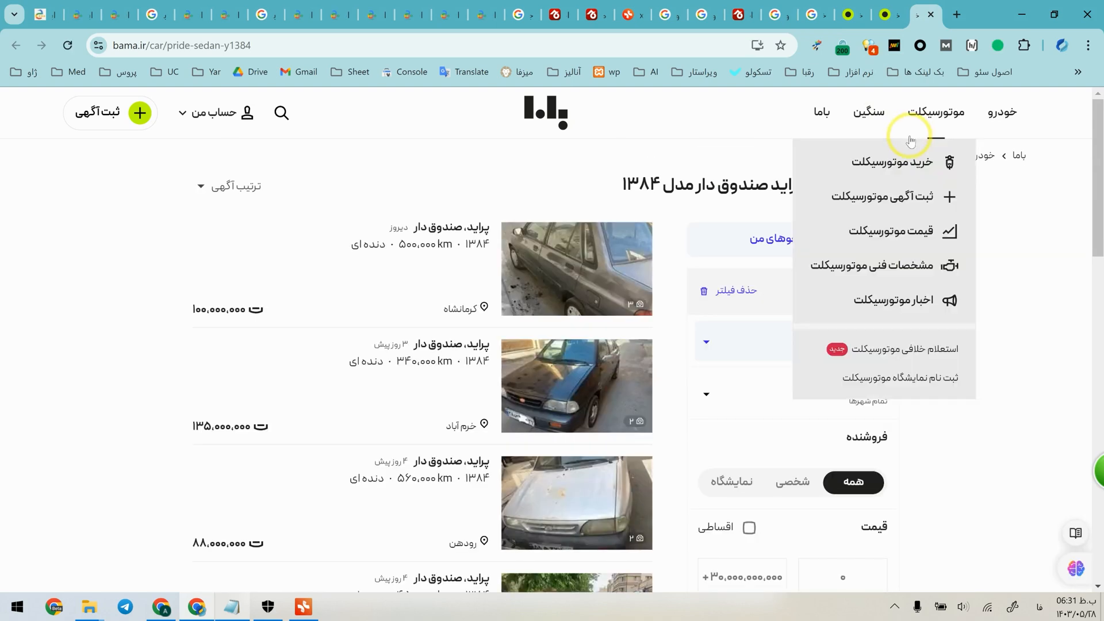
Look over the Google results for "خرید ماشین پراید صندوق دار 84" and view Bama's page for that exact model and year.
key("ctrl+w")
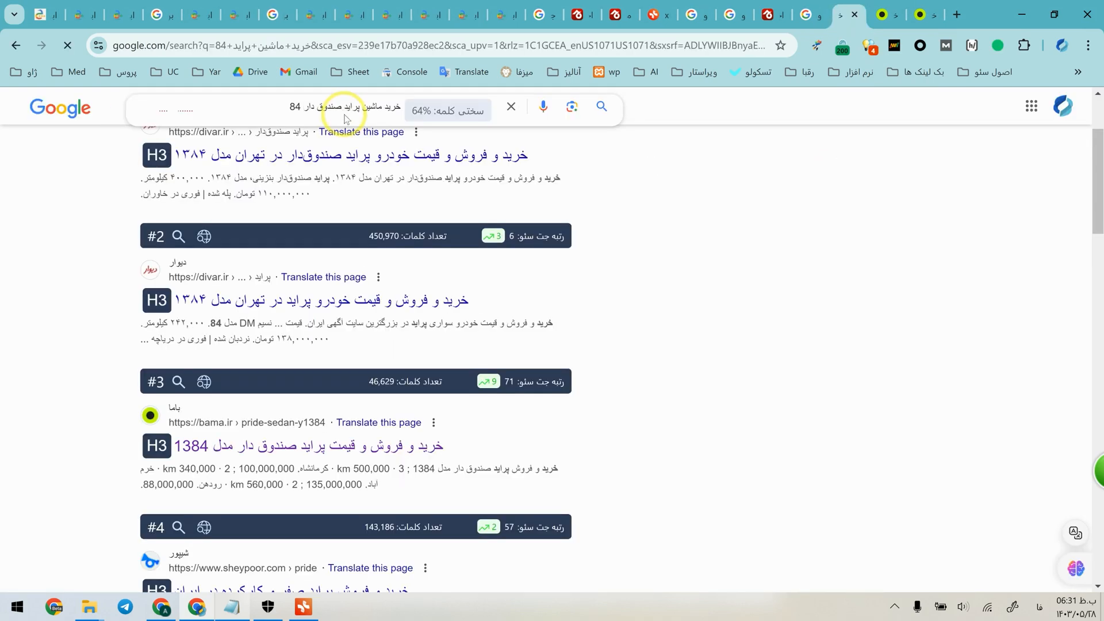
left_click(361, 134)
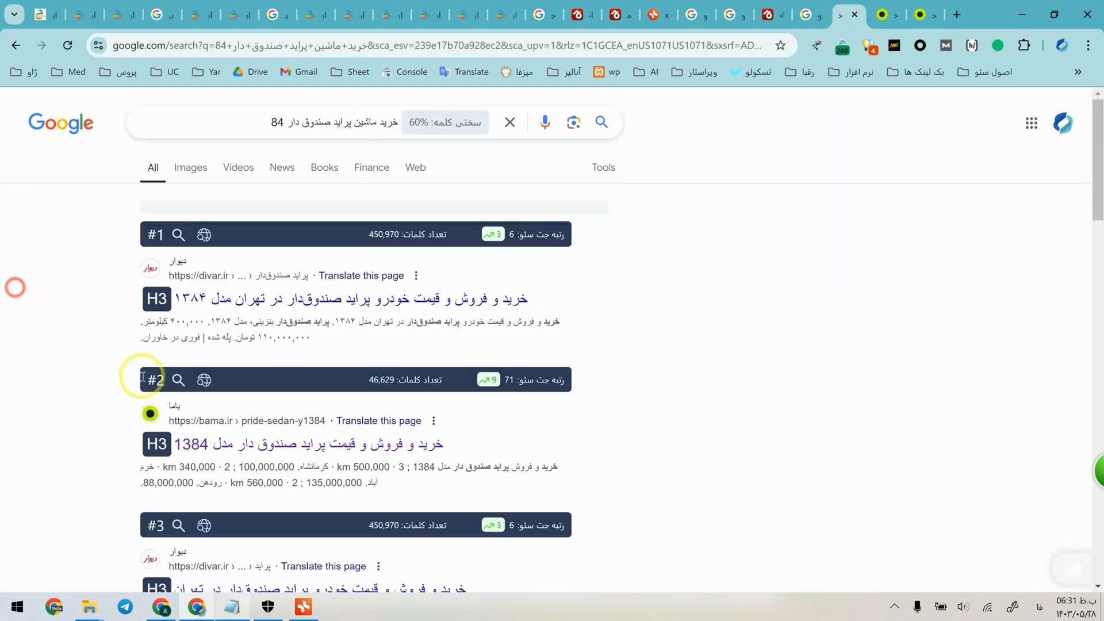
left_click(922, 7)
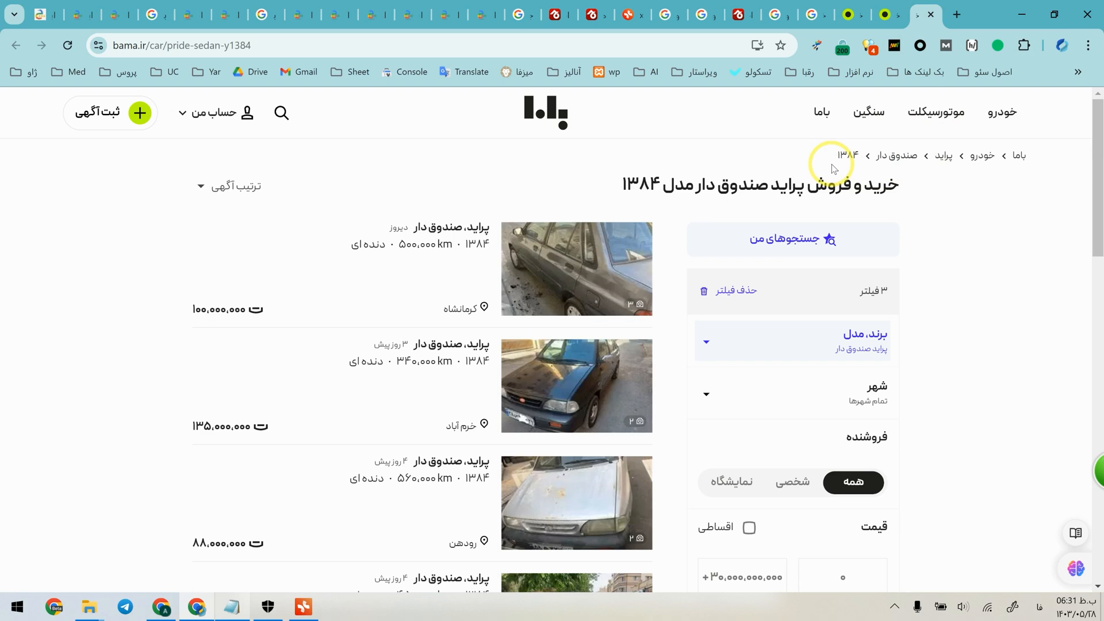
Compare Jajiga's pool-filtered Kordan page with the "ویلا کردان" branch in Xmind.
left_click(739, 14)
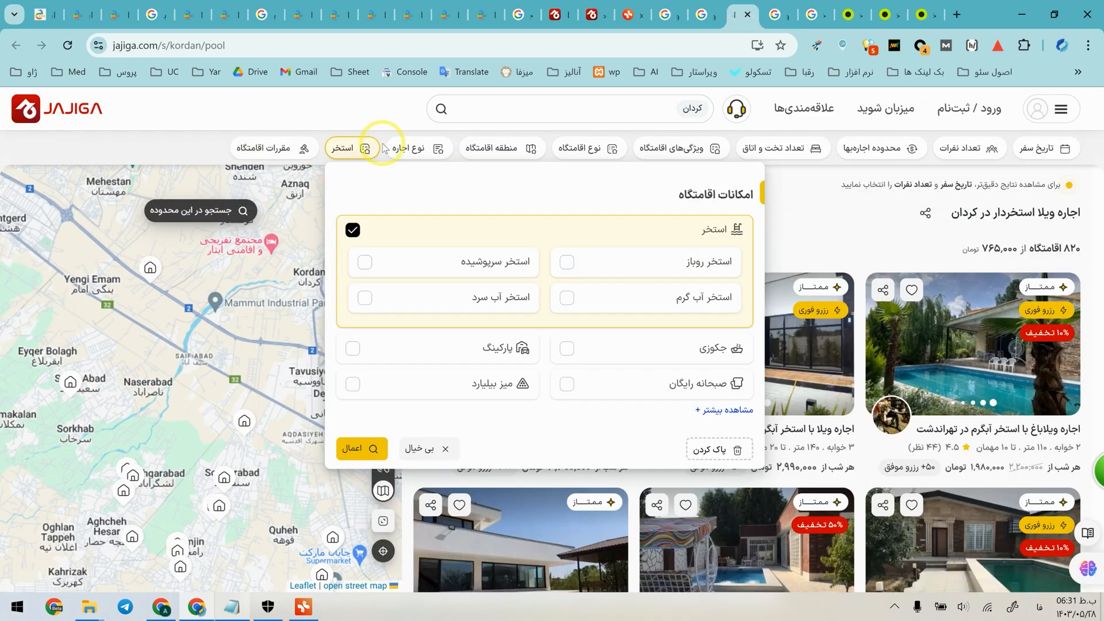
left_click(216, 122)
left_click(304, 606)
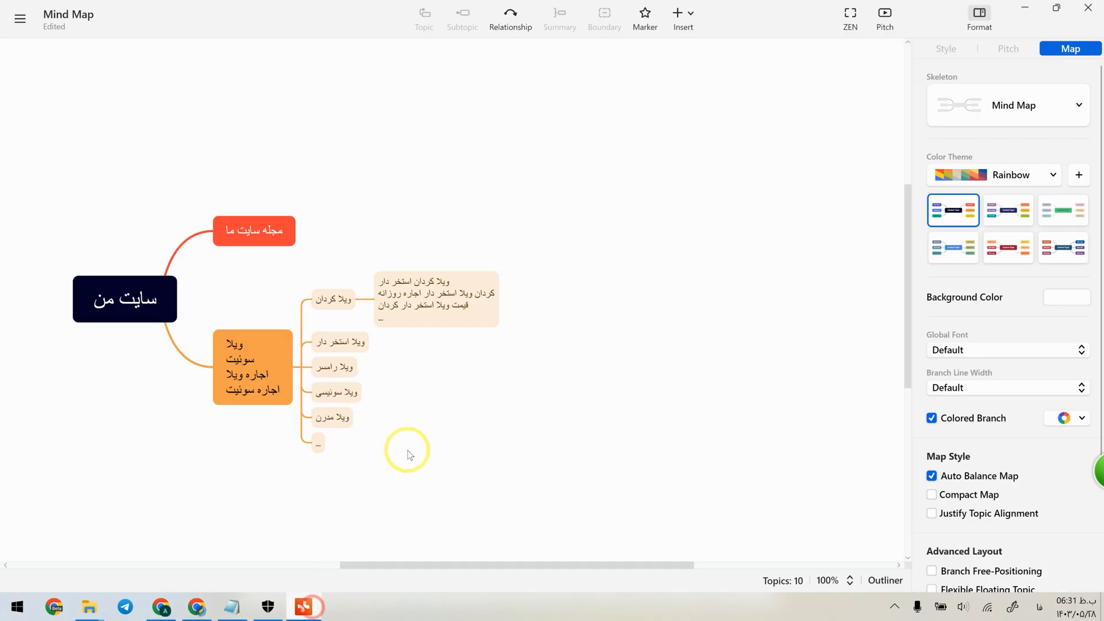
Recheck the Xmind map, then switch to the browser and examine the Keywordchi prefix report for "ویلا کردان اجاره".
left_click(1026, 7)
left_click(303, 607)
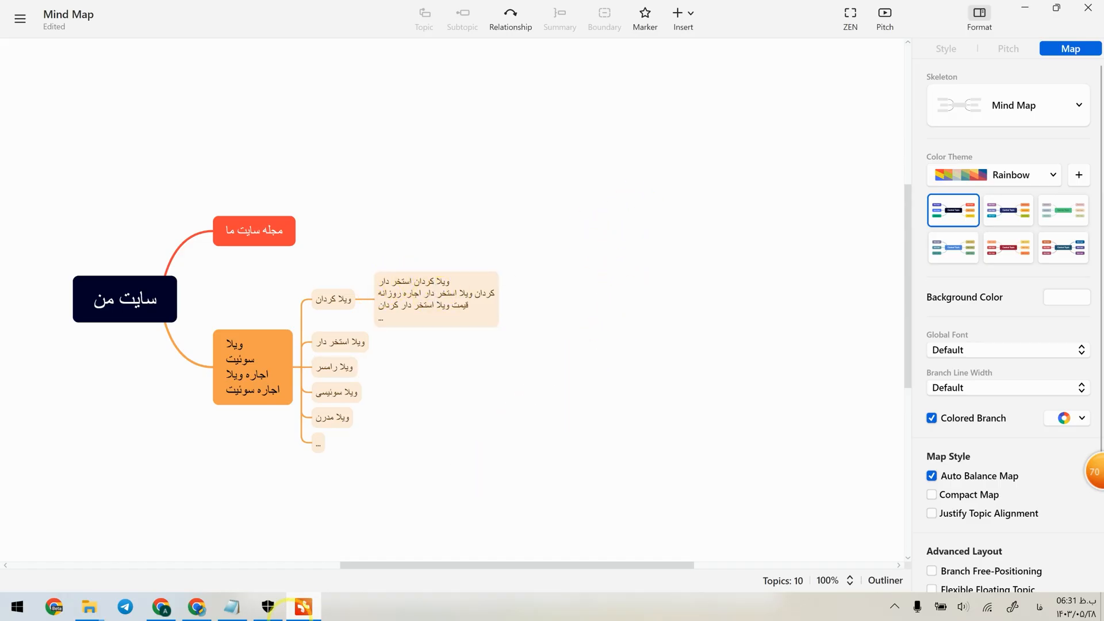
left_click(210, 608)
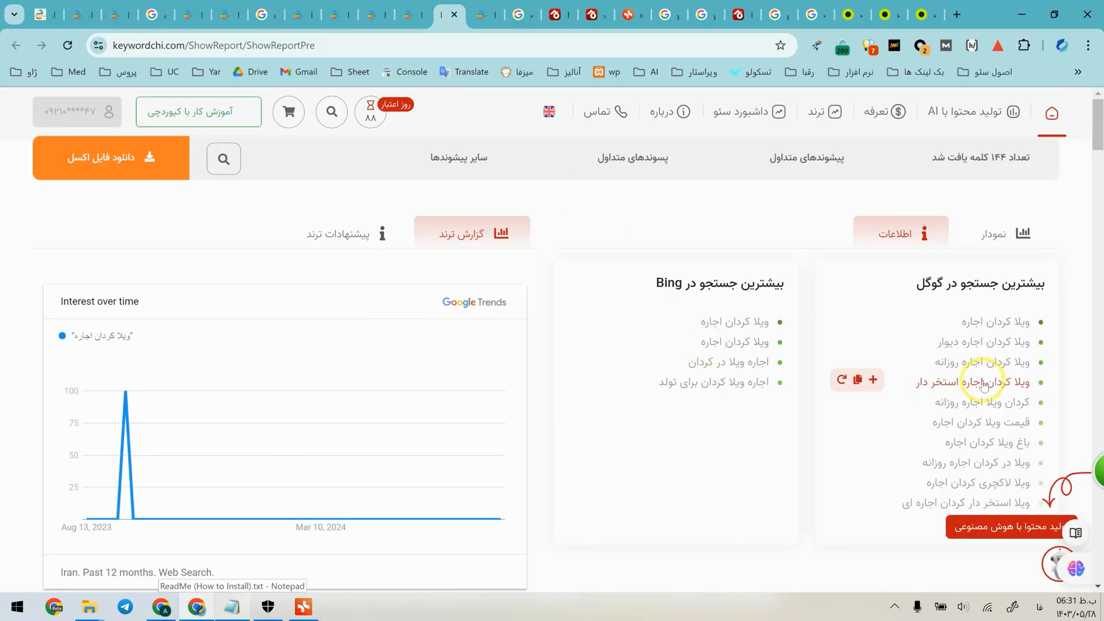
Switch to Xmind and delete the "ویلا رامسر" topic, re-creating it directly after "ویلا کردان".
left_click(411, 4)
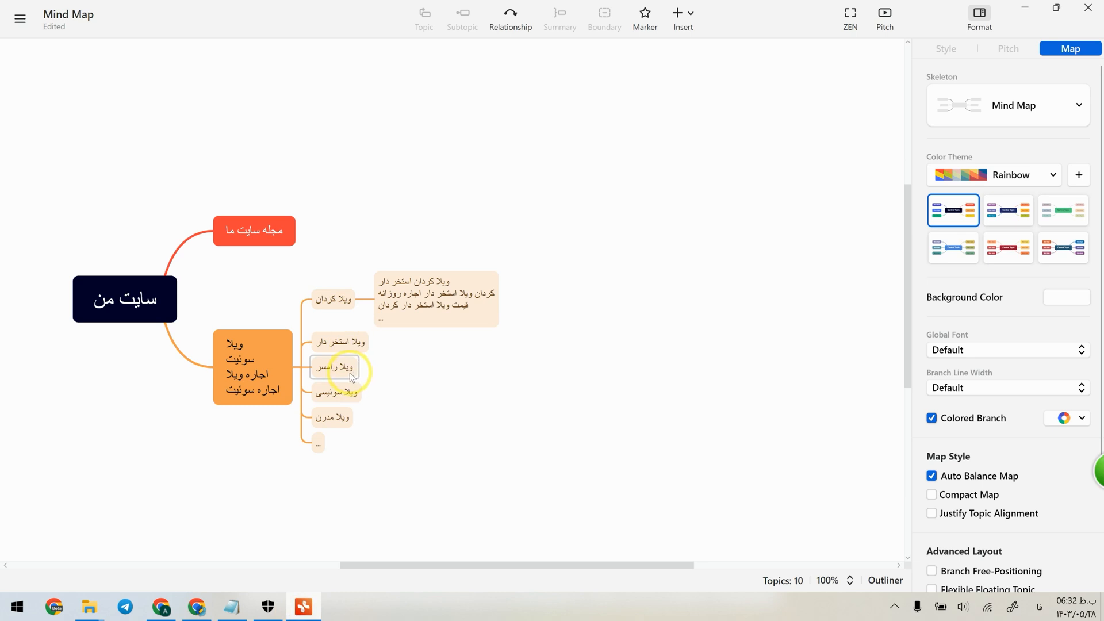
left_click(352, 375)
key("Delete")
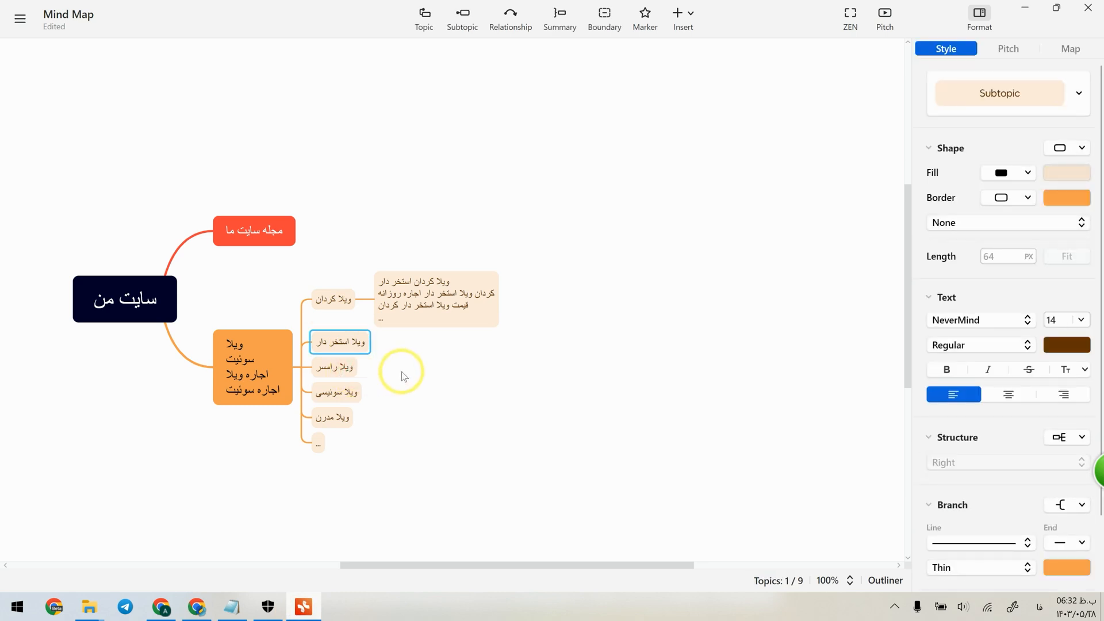
left_click(424, 13)
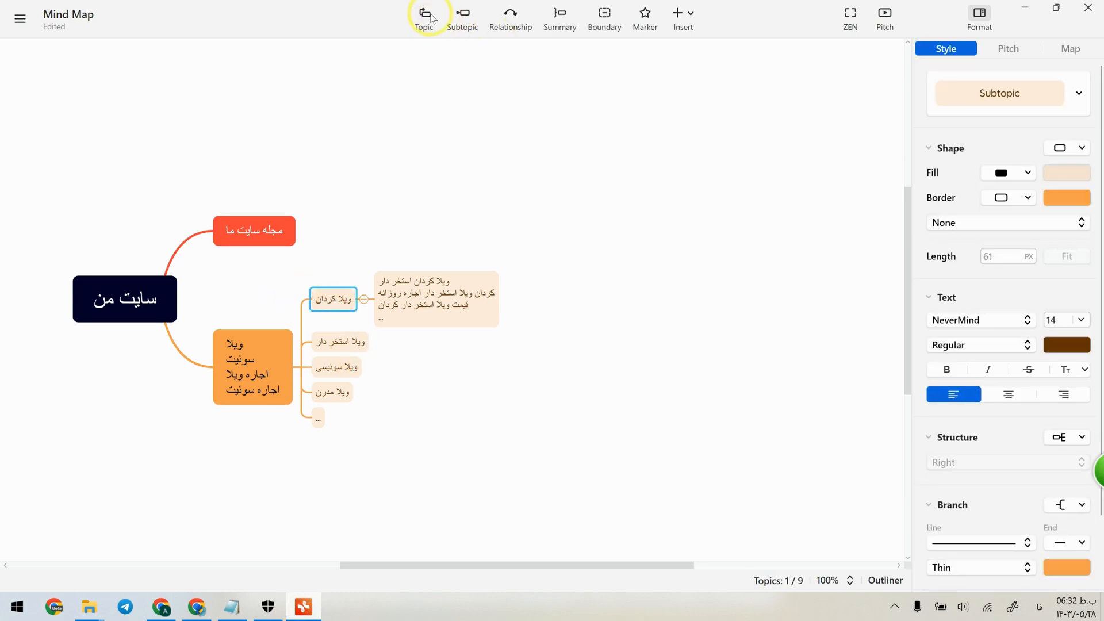
double_click(347, 338)
type("ویلا رامسر")
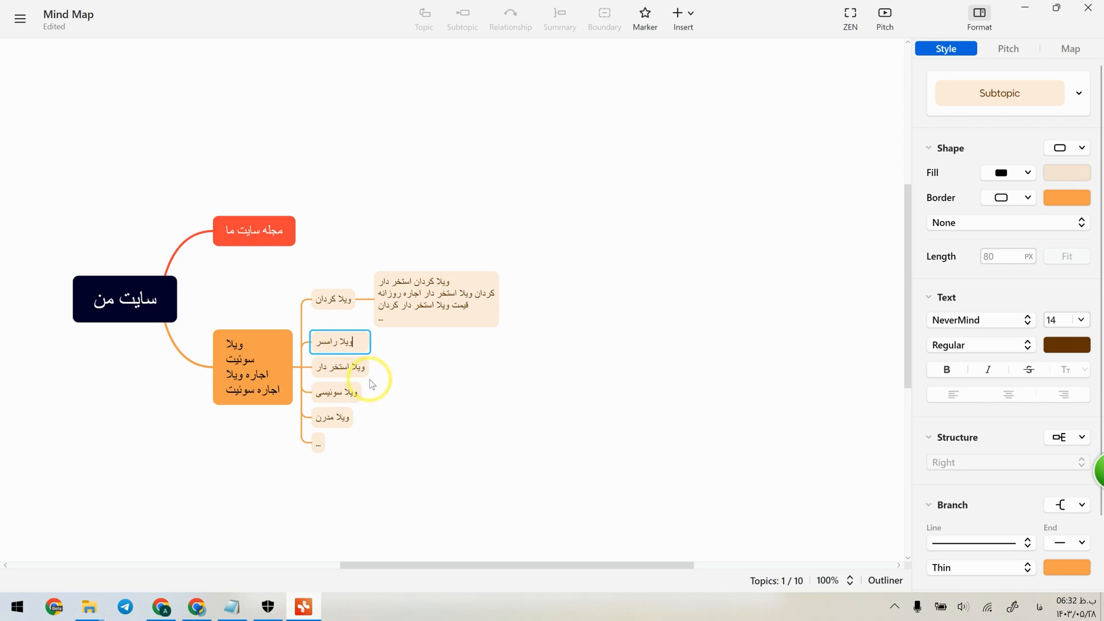
left_click(384, 391)
Review the Kordan, Ramsar and pool villa topics, then switch to the browser and search Keywordchi for "ویلا استخر دار".
left_click(338, 296)
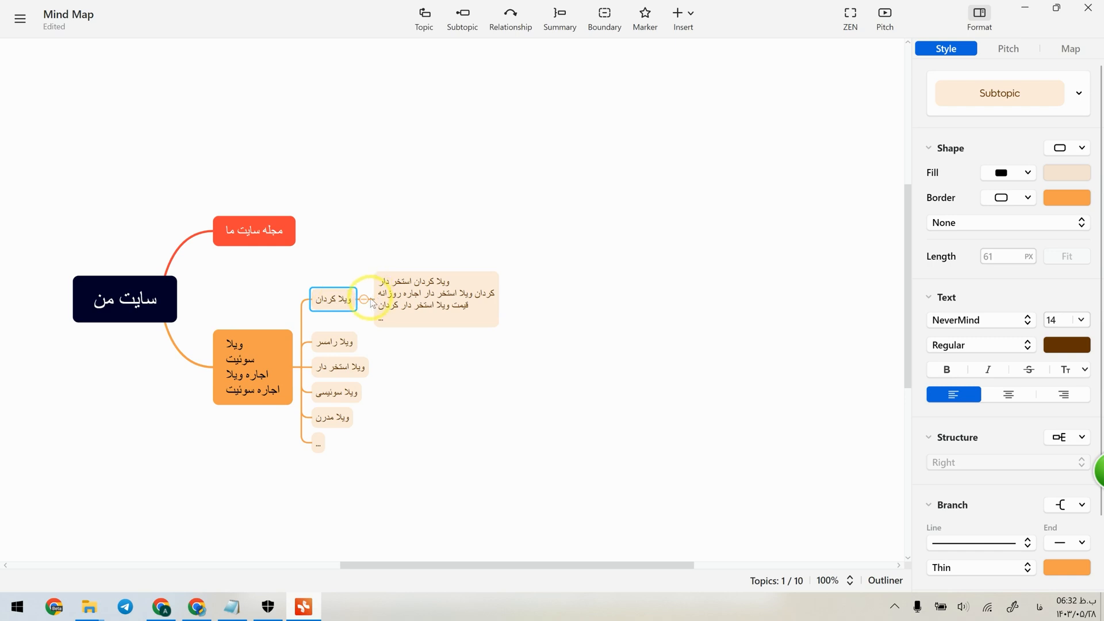
left_click(338, 355)
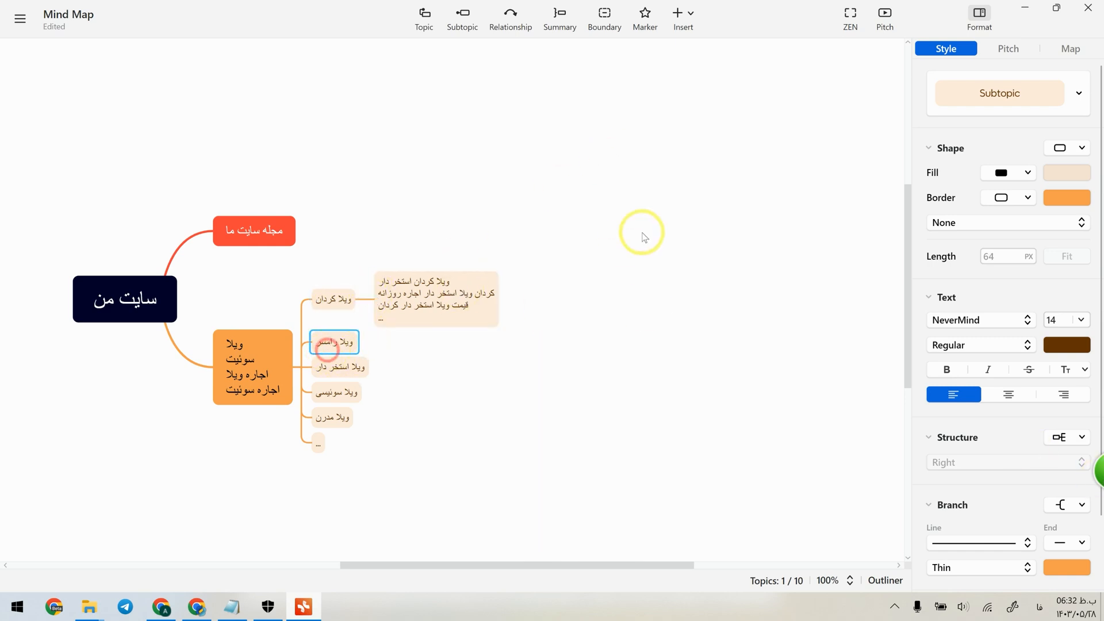
left_click(352, 373)
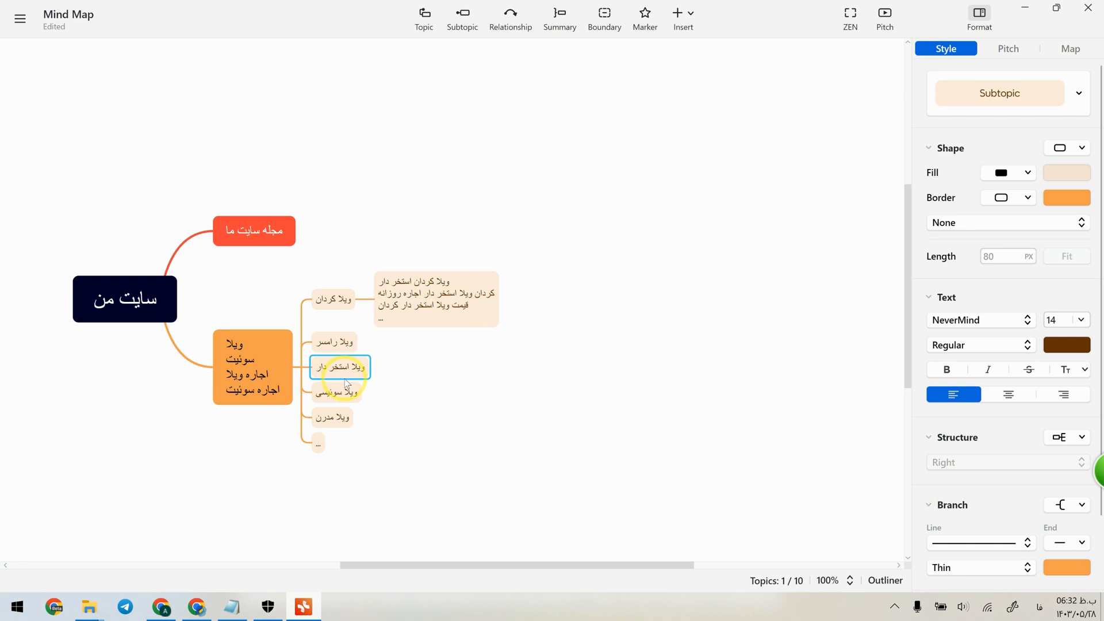
left_click(186, 614)
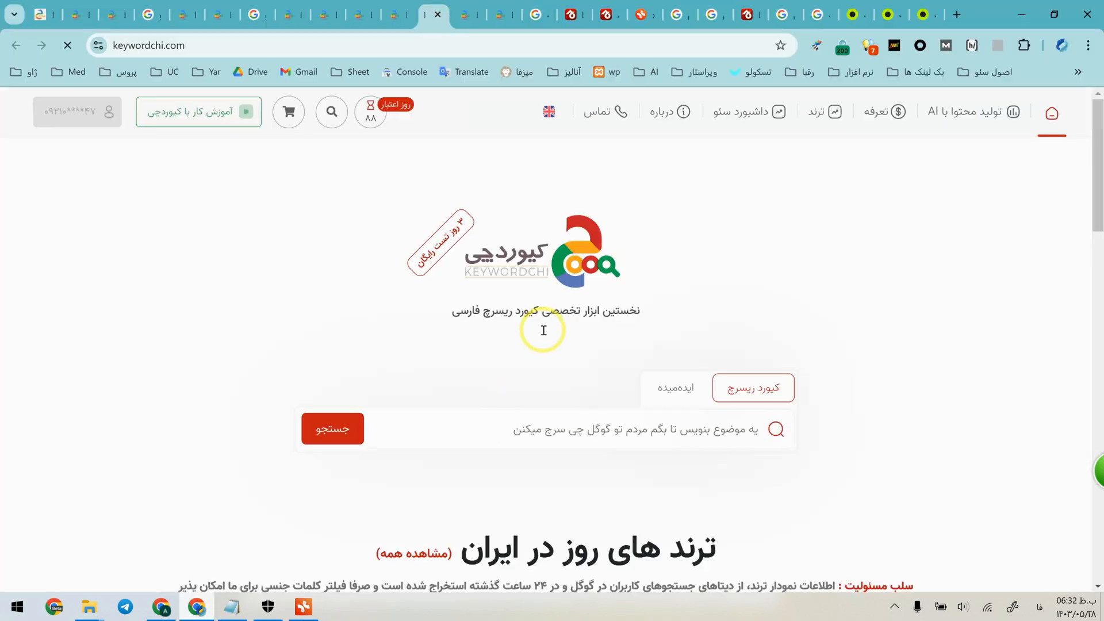
left_click(637, 427)
type("ویلا استخر دا")
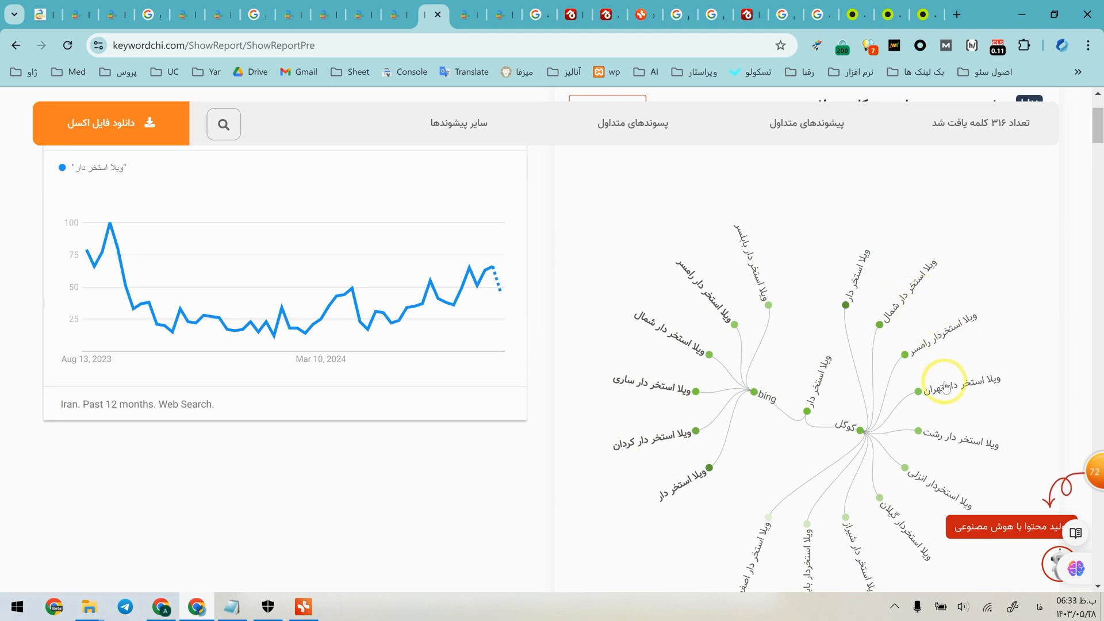
Compare the Google and Bing suggestion diagram for "ویلا استخر دار" with the villa branch in Xmind.
scroll(918, 493, "down", 3)
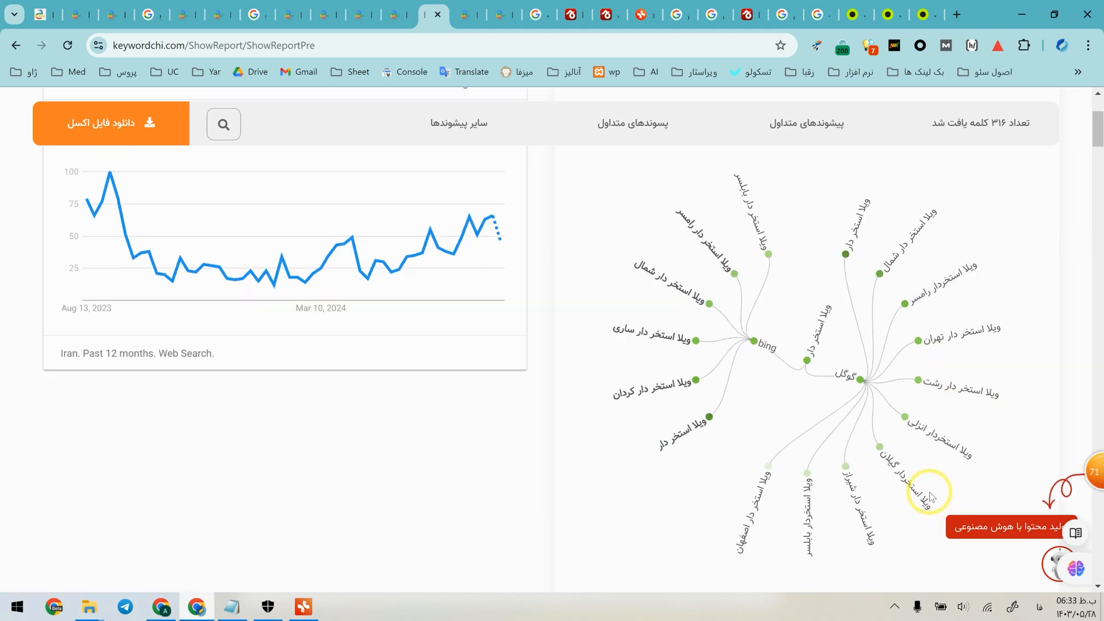
scroll(690, 365, "up", 1)
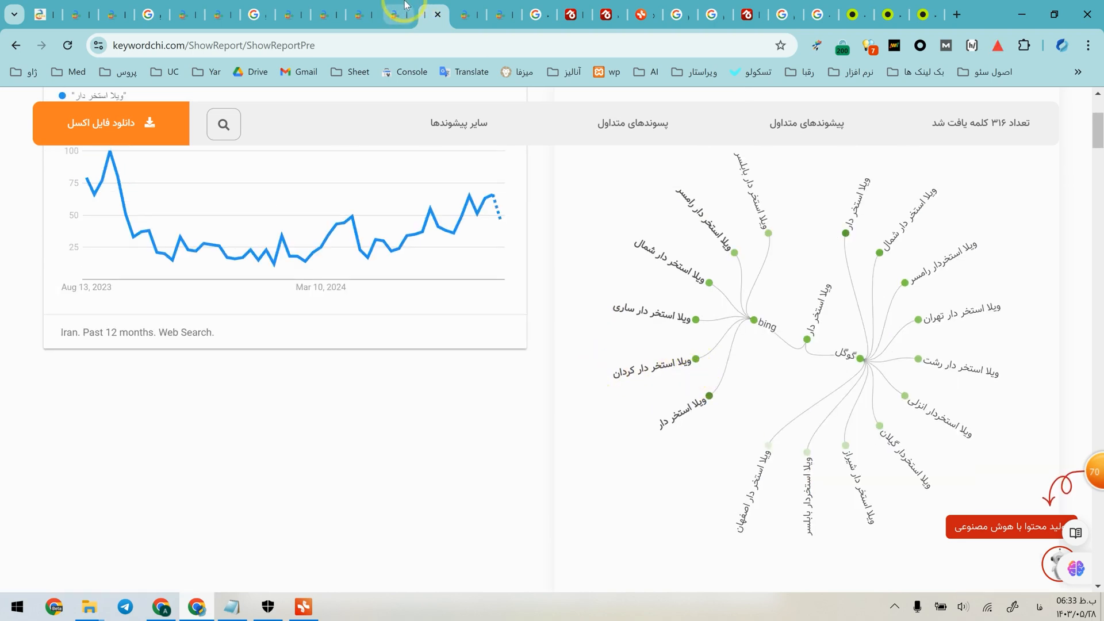
left_click(304, 606)
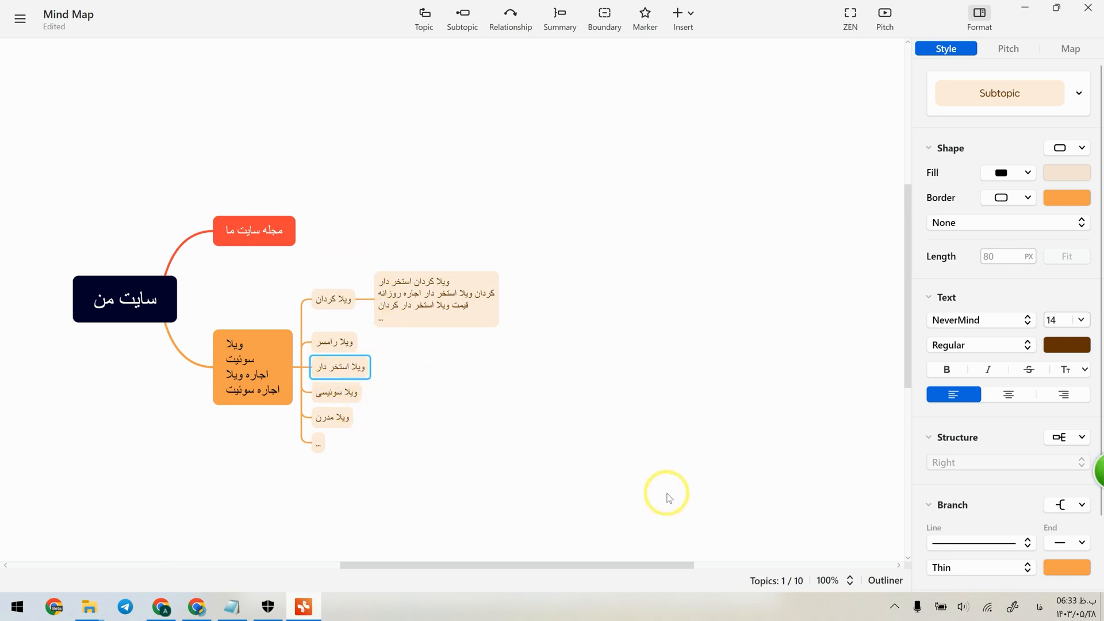
left_click(196, 604)
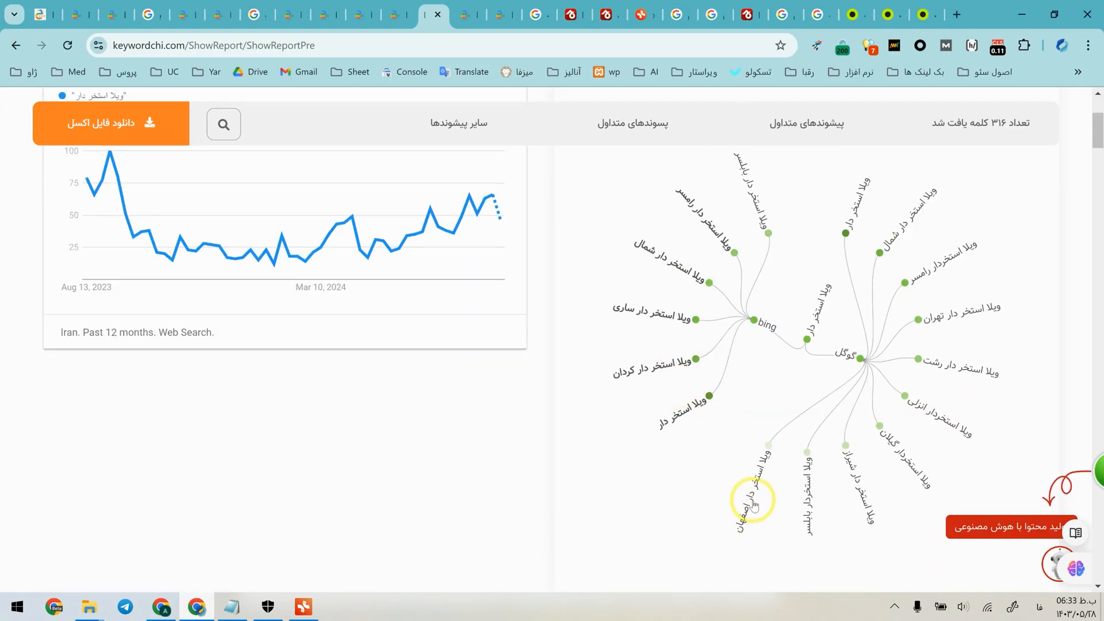
Examine the prefix and suffix diagrams and the alphabetical keyword lists in Keywordchi's "ویلا استخر دار" report.
scroll(754, 504, "down", 12)
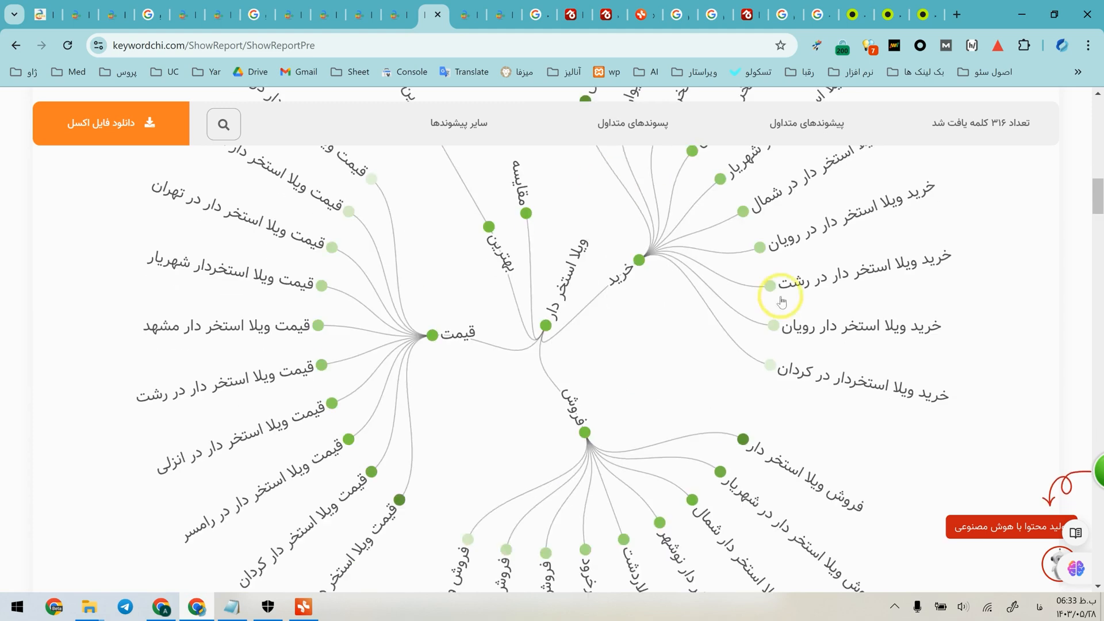
scroll(739, 456, "down", 1)
scroll(547, 506, "up", 4)
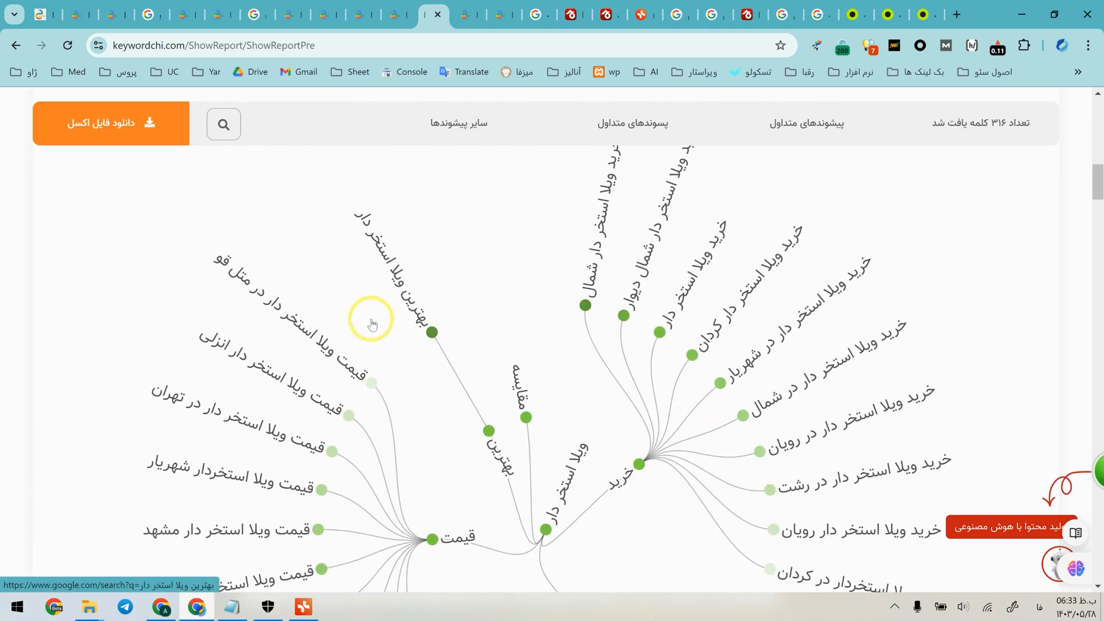
scroll(345, 299, "down", 1)
scroll(207, 322, "down", 1)
scroll(201, 366, "down", 8)
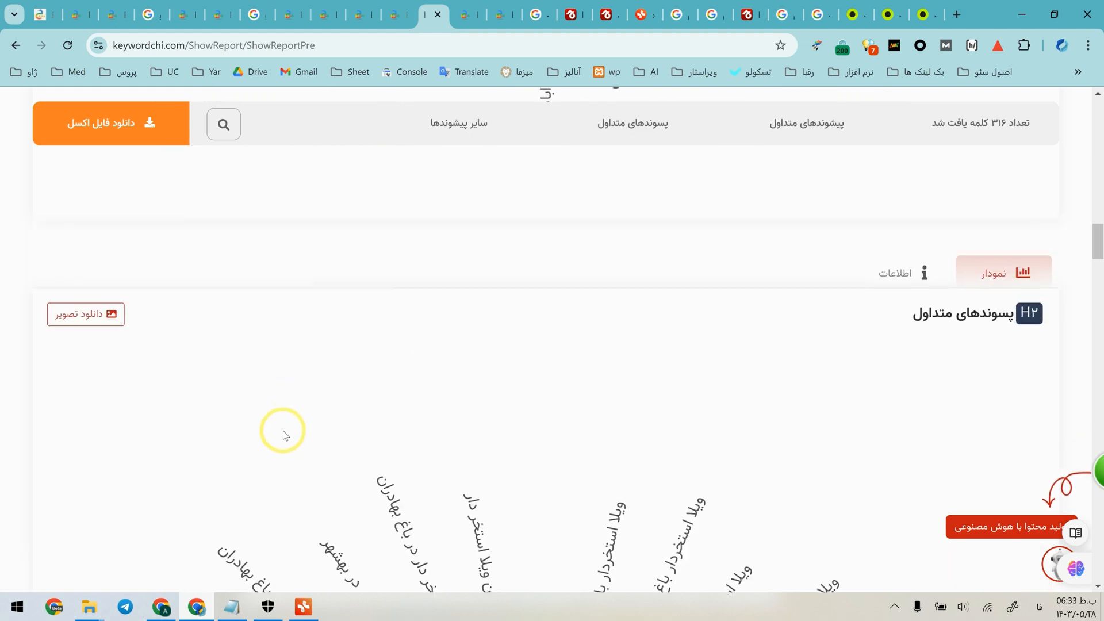
scroll(283, 414, "down", 3)
scroll(308, 454, "down", 5)
scroll(309, 454, "down", 15)
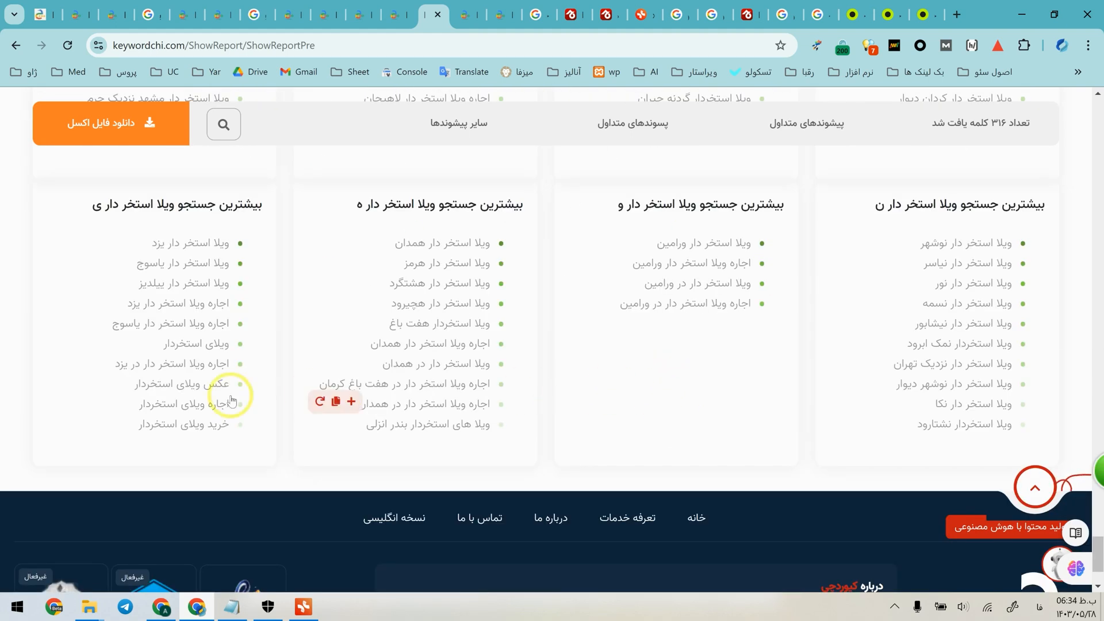
scroll(920, 429, "up", 10)
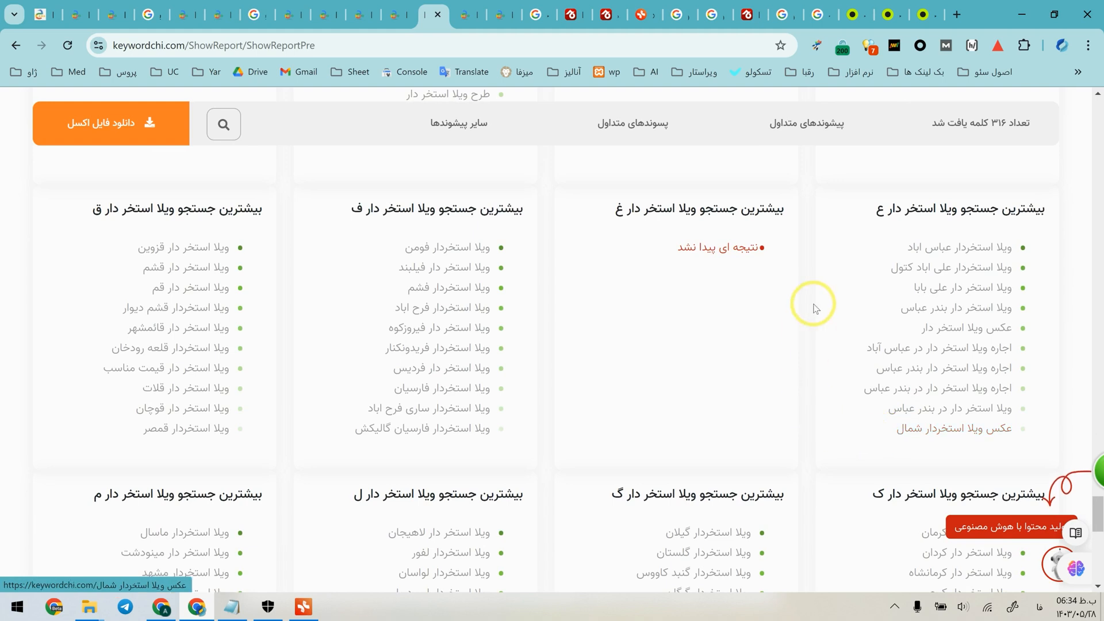
scroll(287, 505, "up", 8)
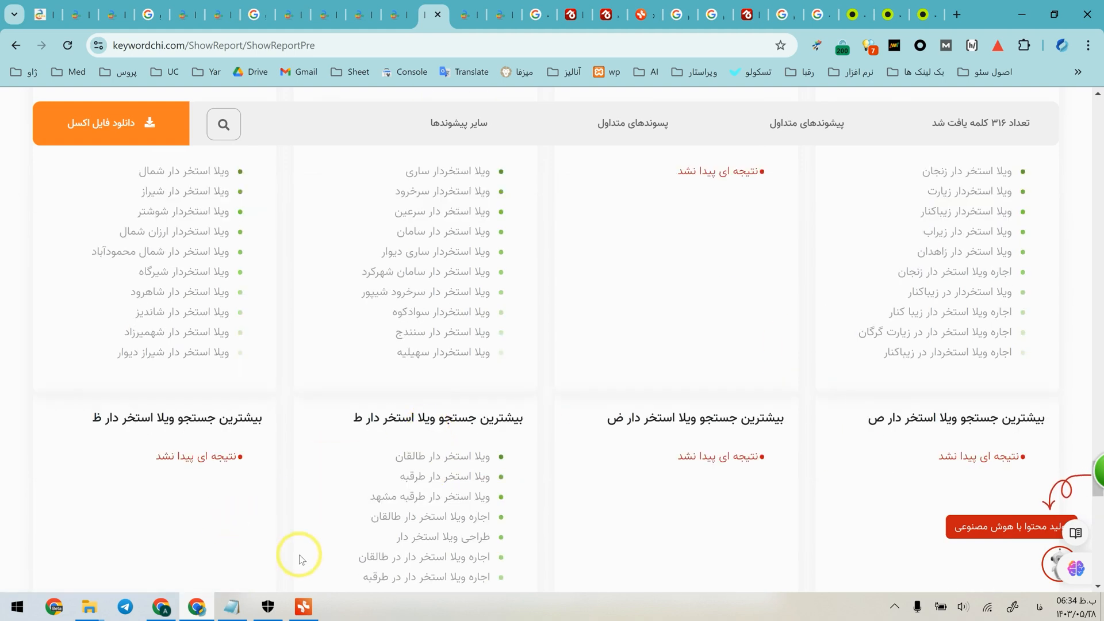
Switch to Xmind and add a subtopic named "سوغات" under "مجله سایت ما".
left_click(303, 606)
left_click(382, 375)
left_click(338, 392)
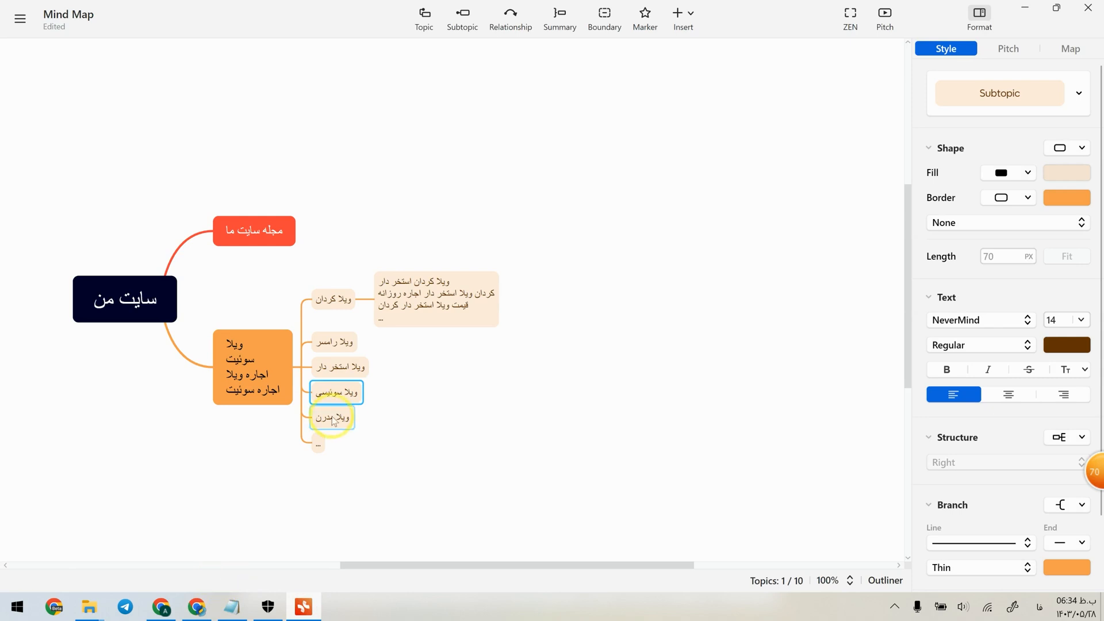
left_click(373, 454)
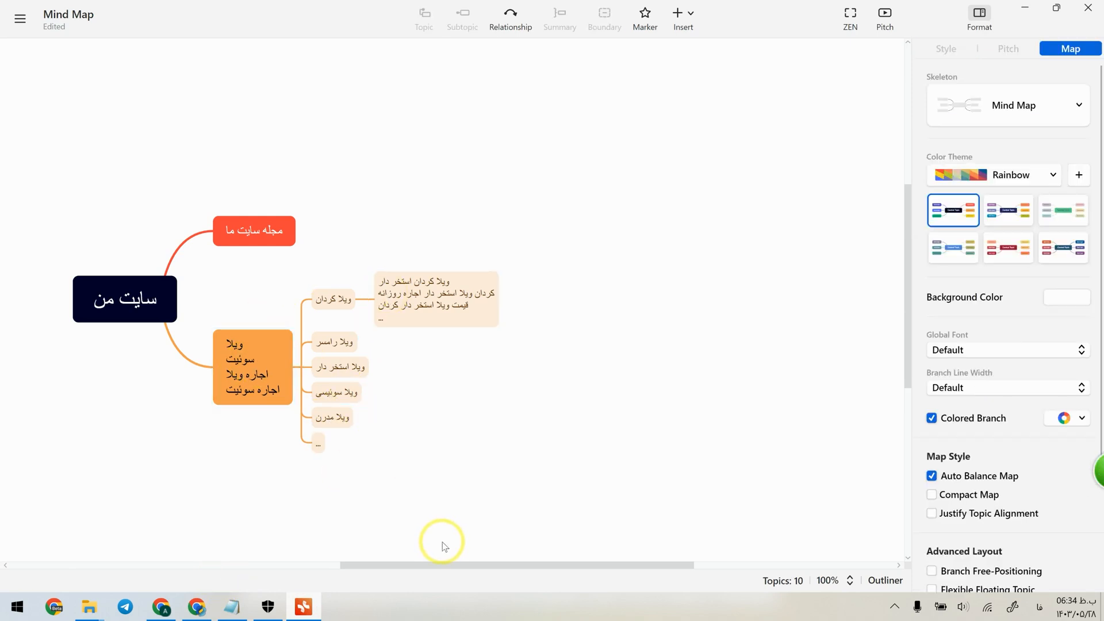
left_click(246, 233)
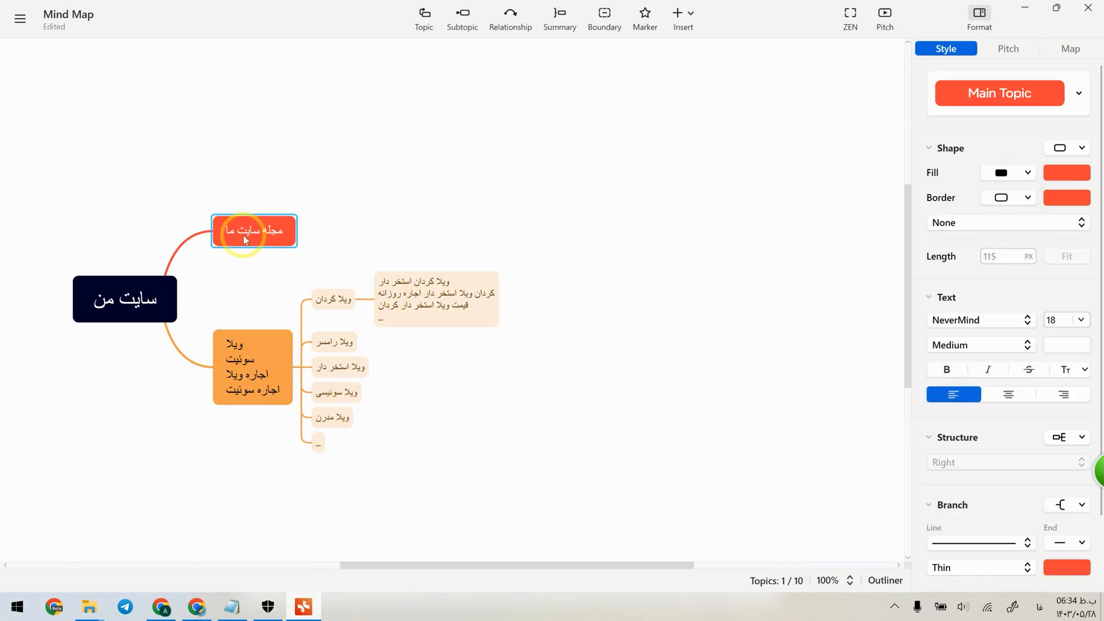
left_click(464, 17)
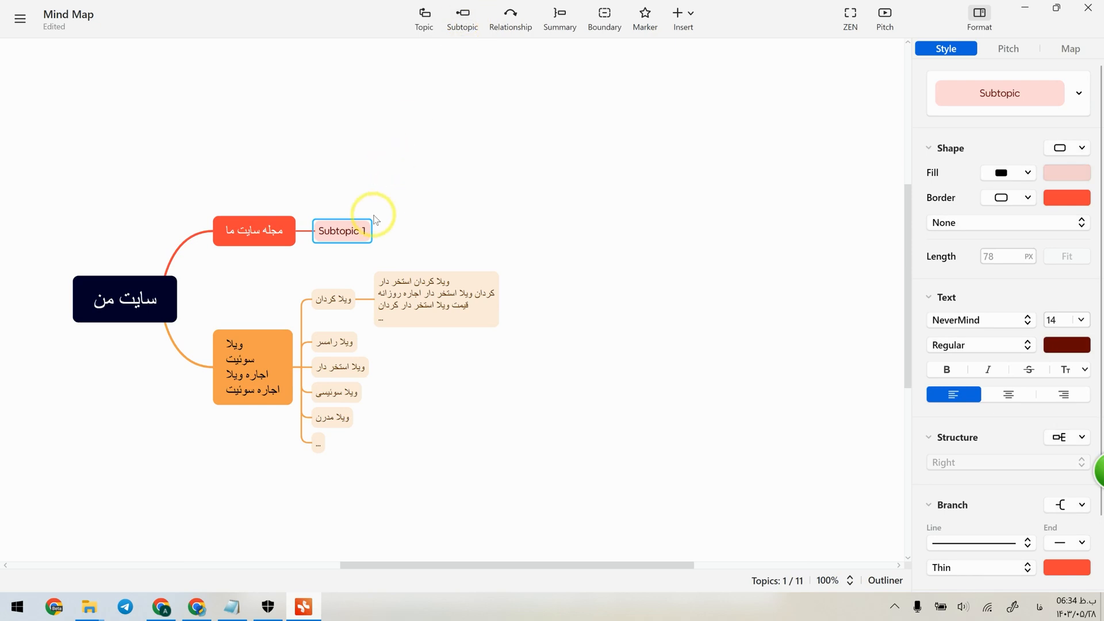
double_click(355, 231)
type("سوقا")
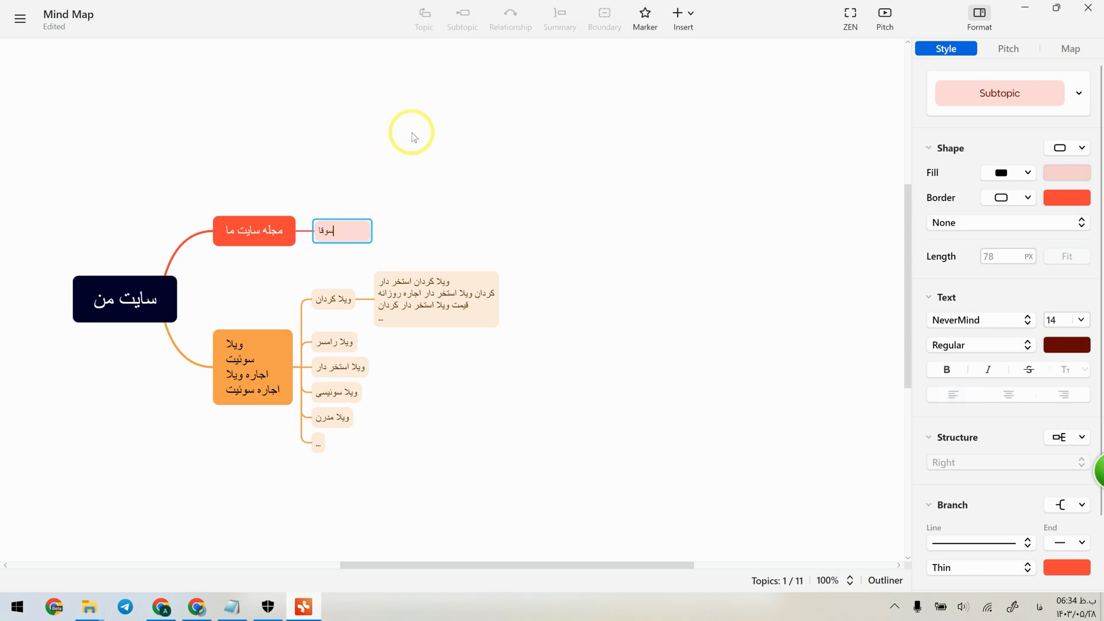
type("ات")
Add a topic after "سوغات" with "سفر به کجا" on its first line and "مقصد مسافرت" on the second.
left_click(425, 14)
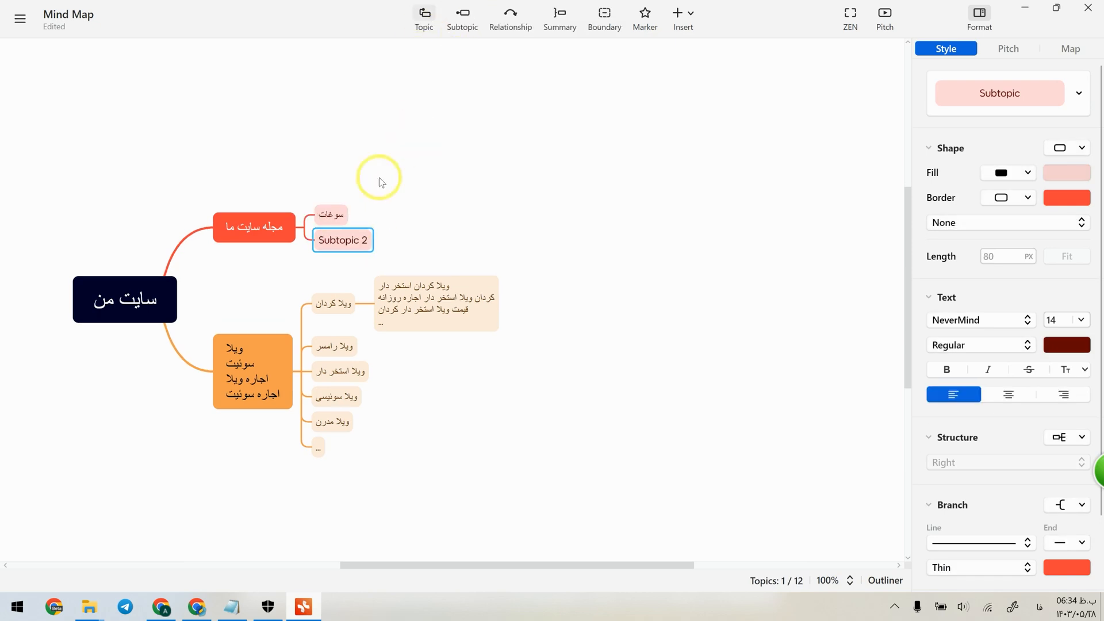
type("سفر به کجا")
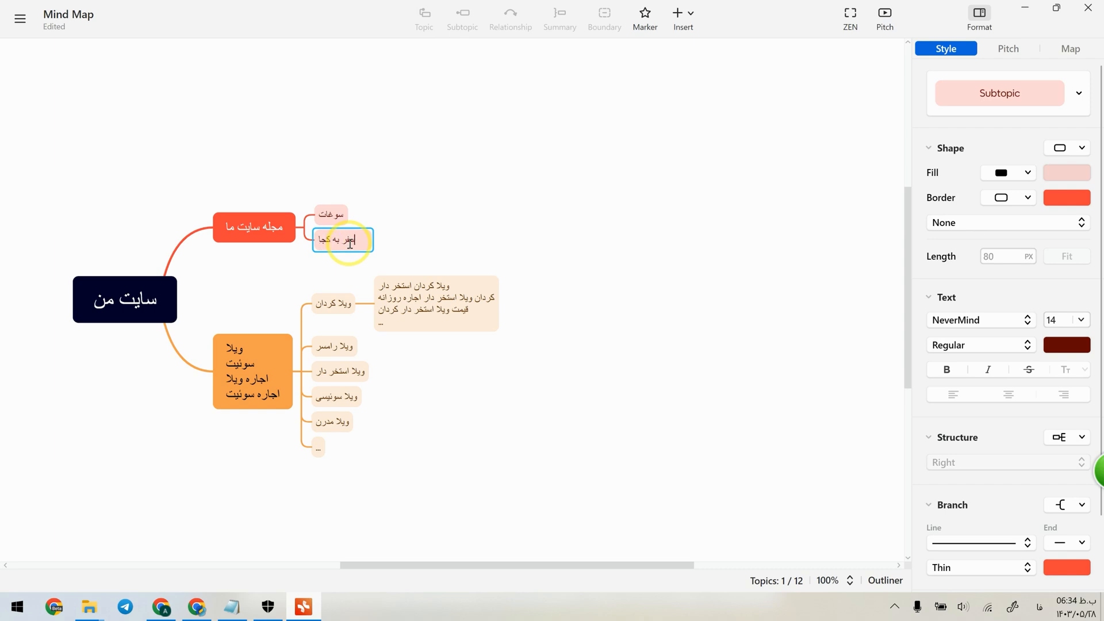
left_click(426, 14)
type("سا")
key("Return")
key("Delete")
double_click(331, 246)
key("shift+Return")
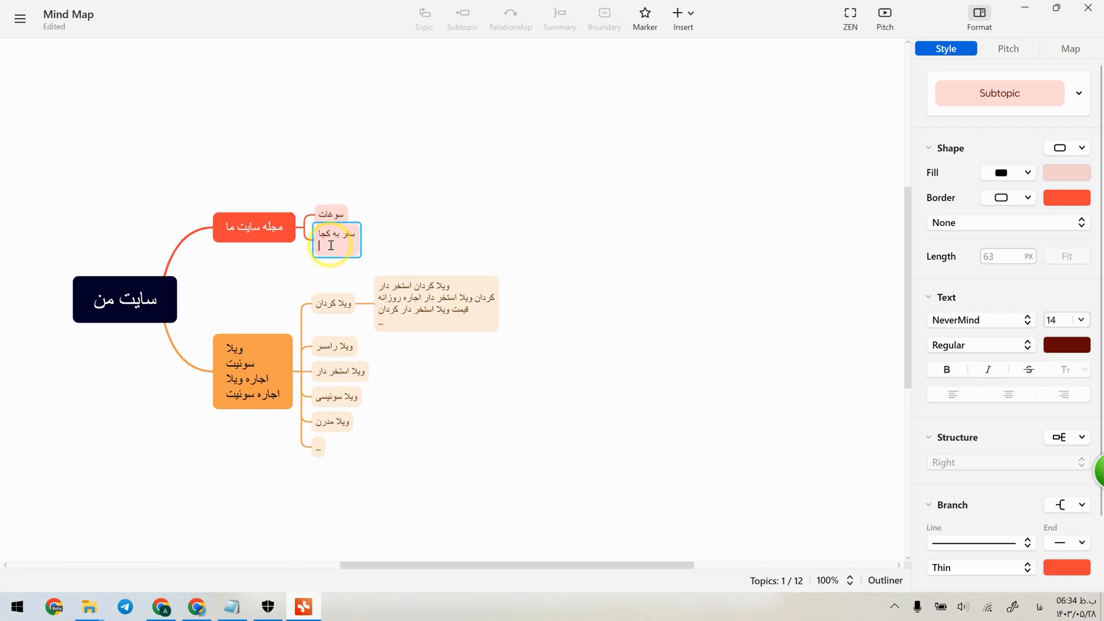
type("مقصد مسافرت")
Add a placeholder topic "..." after the travel-destination topic in the "مجله سایت ما" branch.
left_click(426, 23)
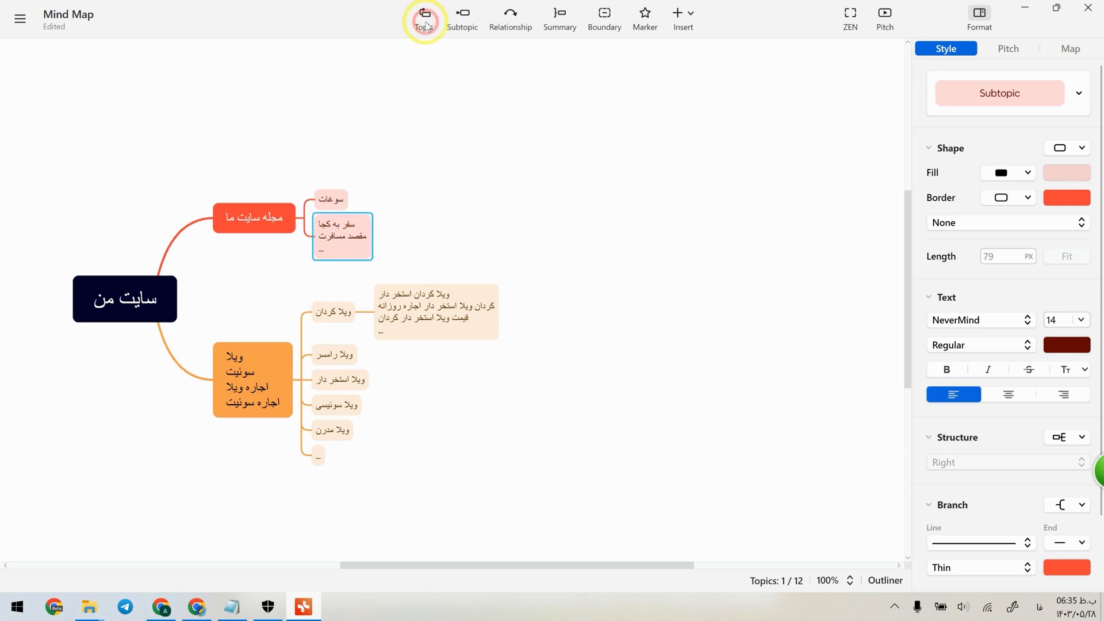
left_click(426, 25)
type(".")
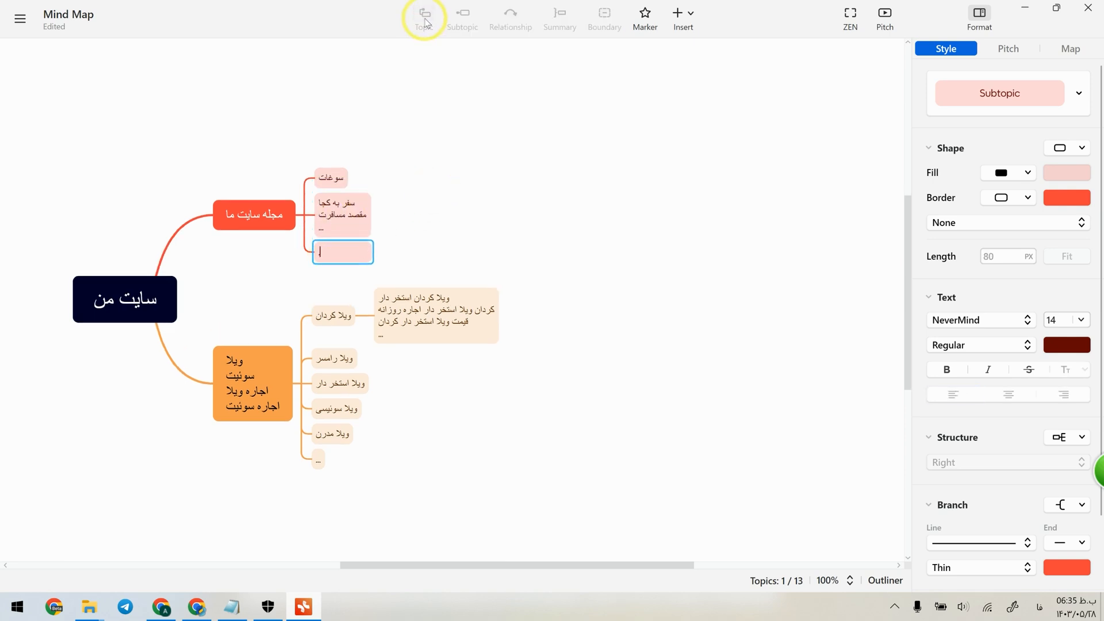
left_click(517, 103)
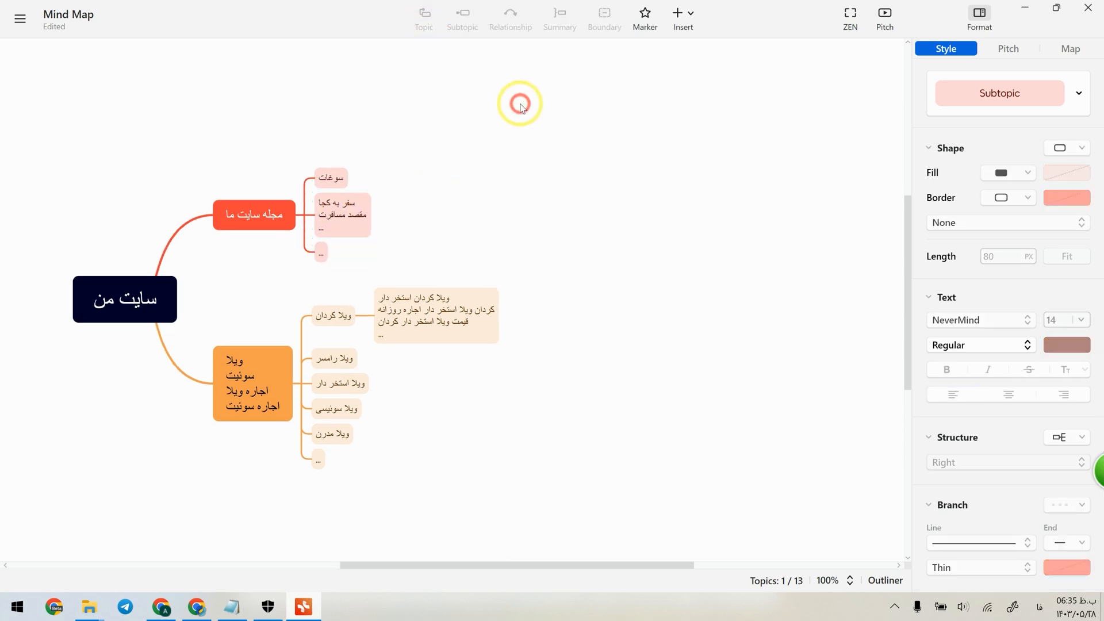
Switch to the browser and look through the Keywordchi report for "سفر به یاسوج".
left_click(336, 188)
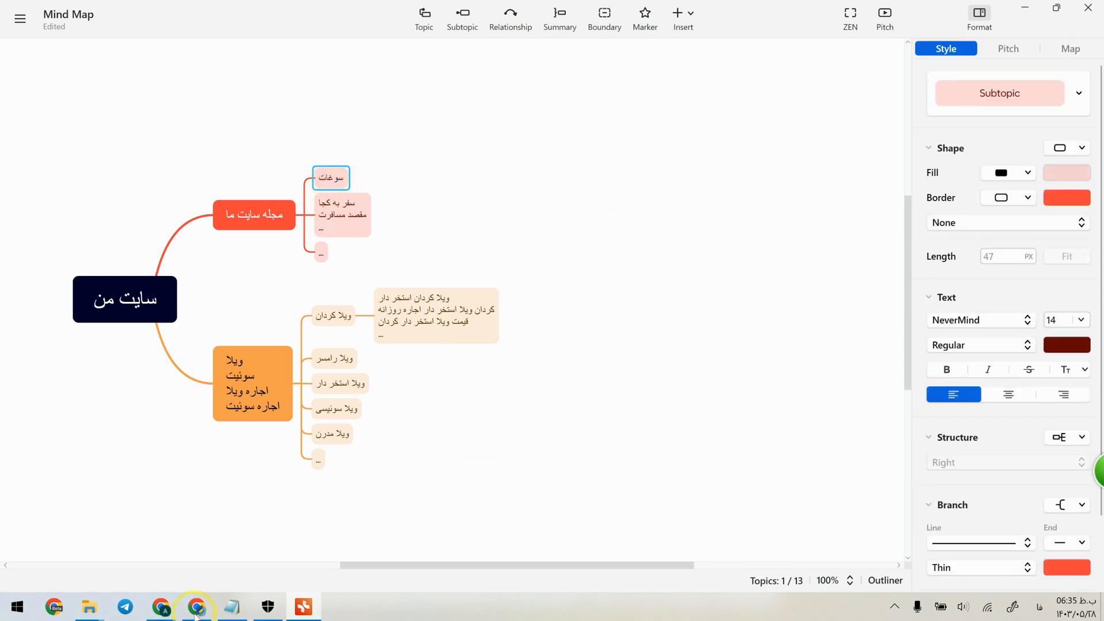
left_click(196, 609)
scroll(727, 369, "down", 10)
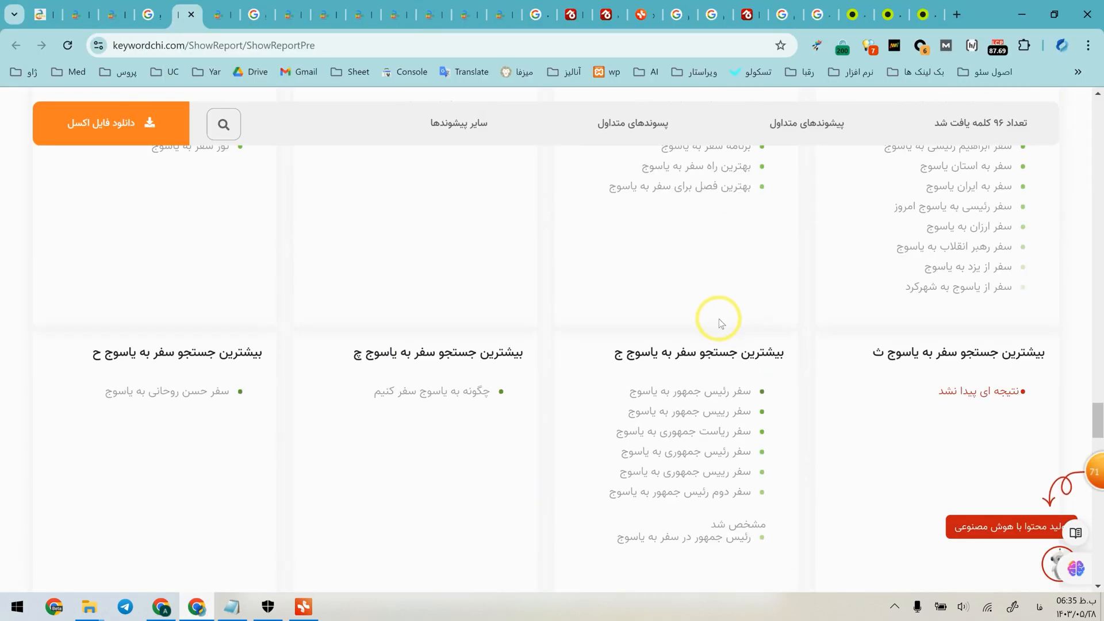
scroll(716, 405, "up", 10)
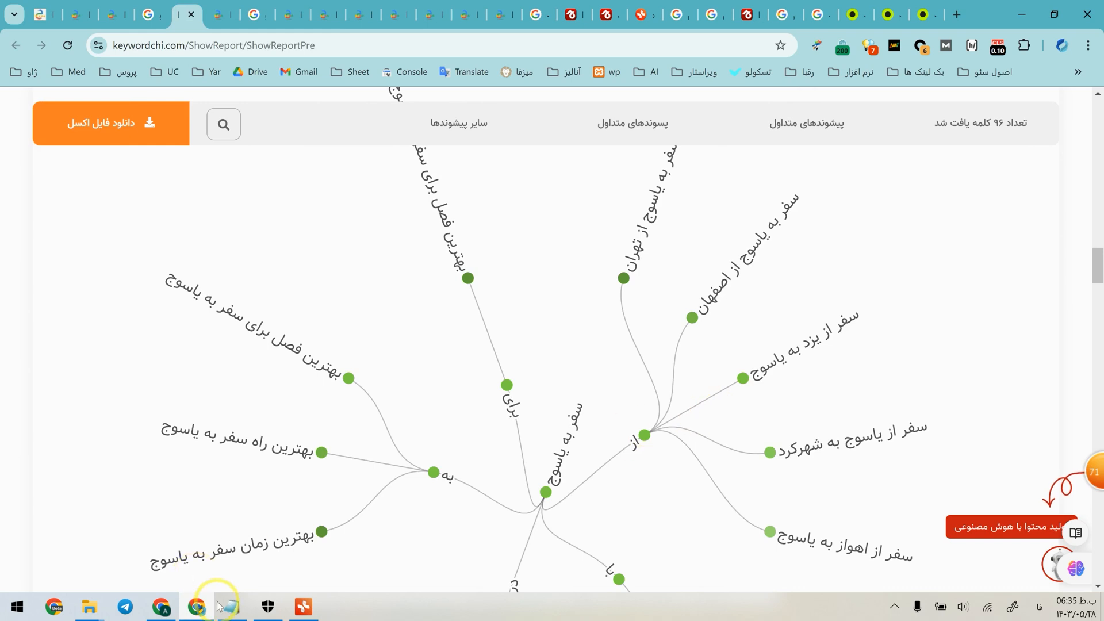
Switch to Xmind and add the subtopics "شیراز" and "اصفهان" under the "سفر به کجا / مقصد مسافرت" topic.
left_click(303, 606)
left_click(368, 214)
left_click(462, 20)
left_click(419, 212)
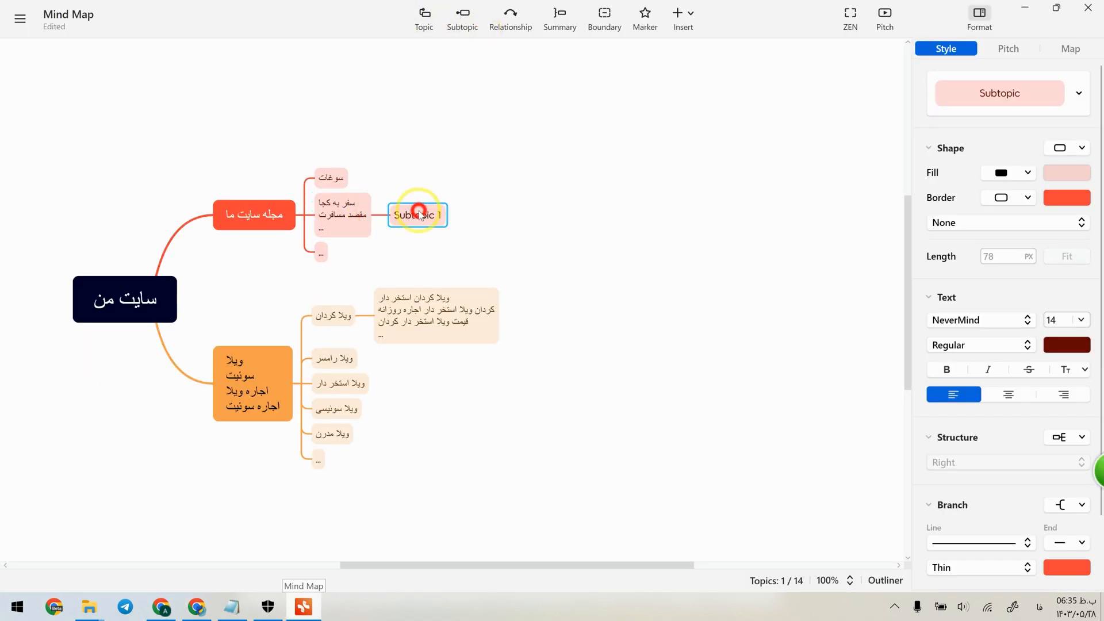
double_click(419, 213)
type("شیراز")
left_click(428, 20)
type("اصفهان")
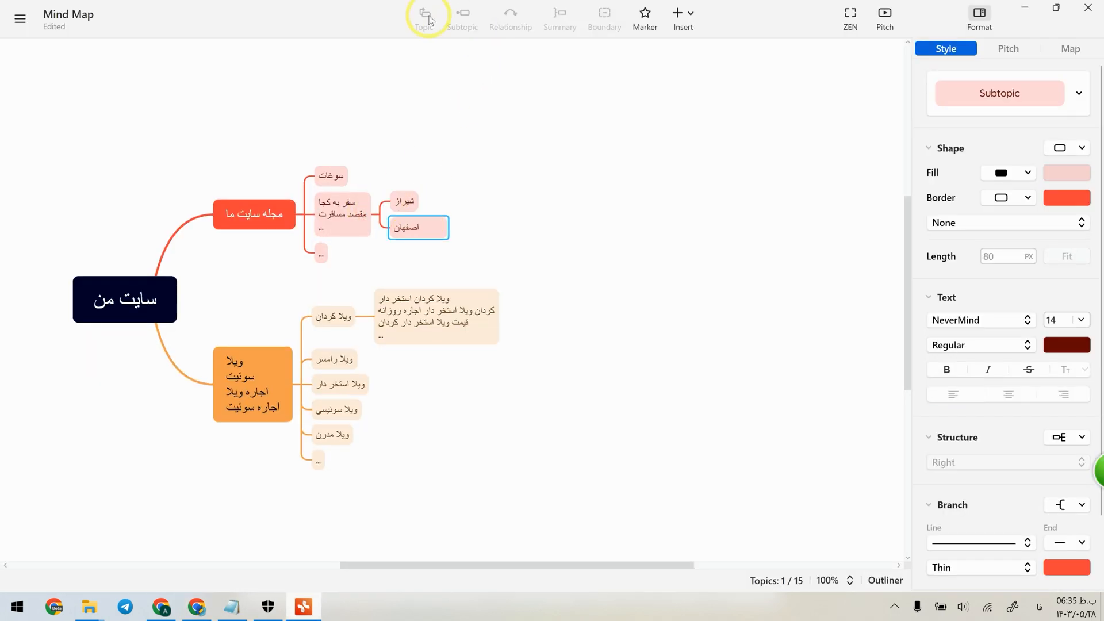
Add a placeholder topic ".." after "اصفهان" under the travel-destination topic.
left_click(428, 20)
type("..")
left_click(452, 190)
Add the subtopics "بهترین زمان", "وسایل سفر" and "..." under the "شیراز" destination topic.
left_click(405, 180)
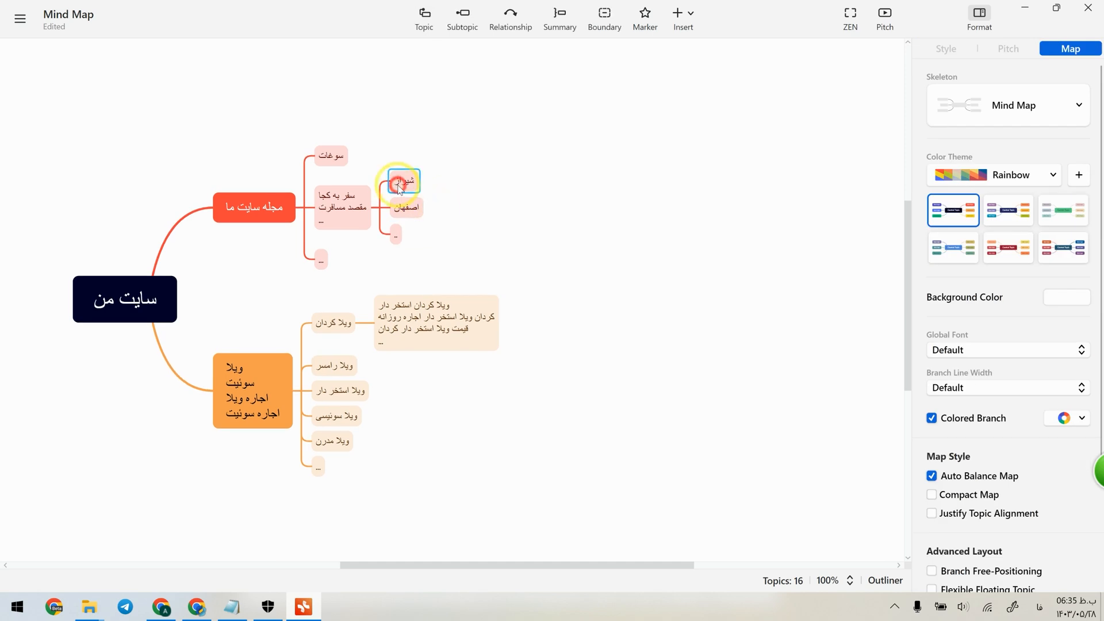
left_click(465, 17)
type("بهترین زمان")
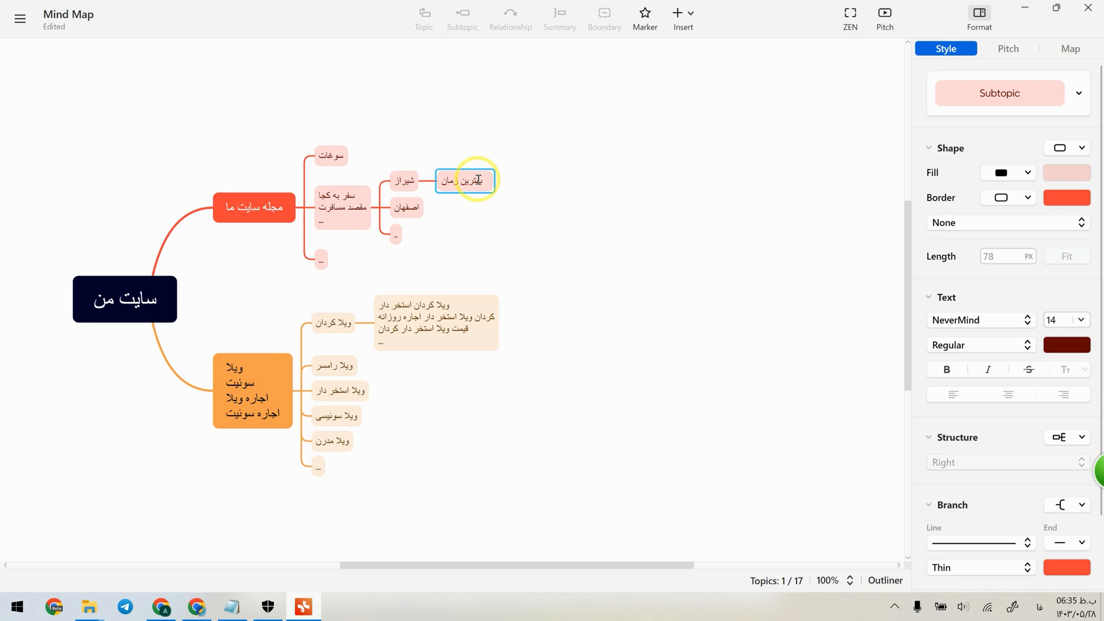
left_click(424, 19)
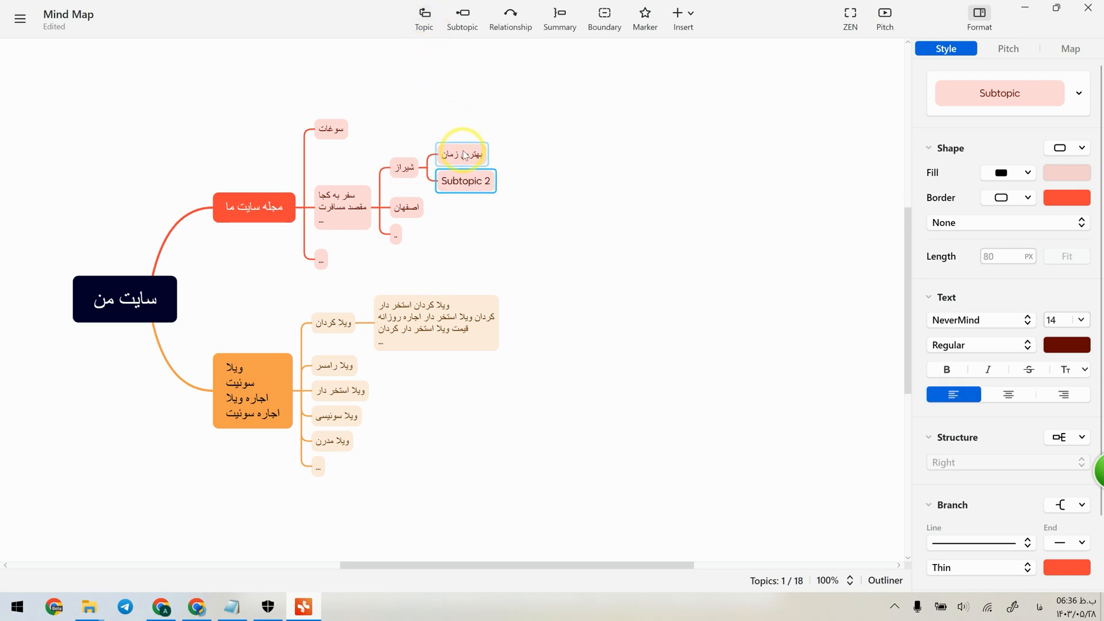
type("وسایل سفر")
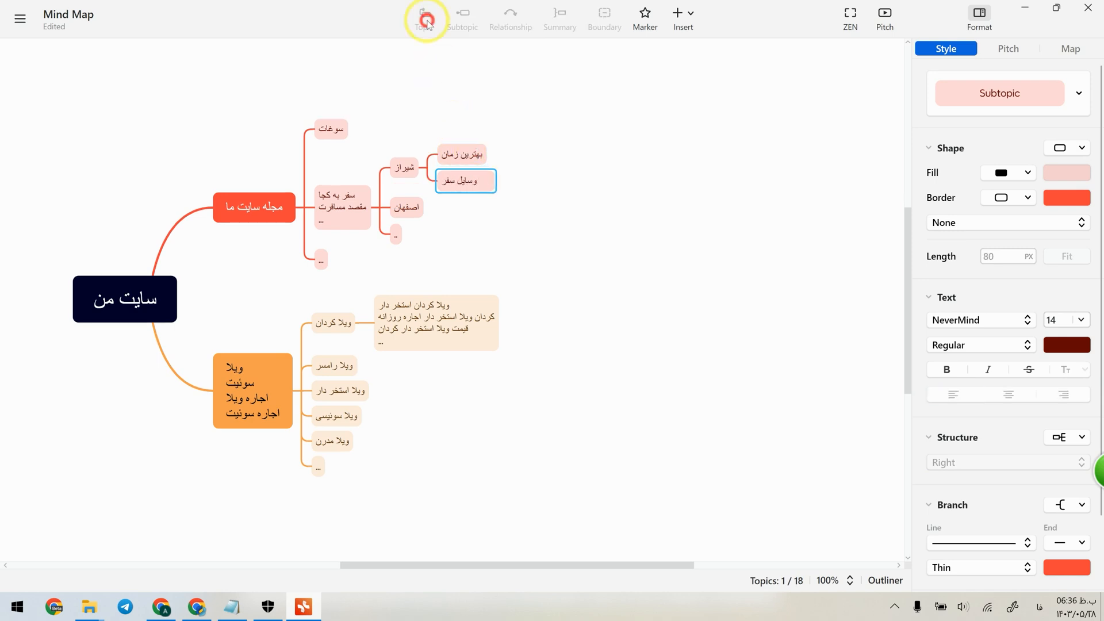
left_click(426, 20)
type("...")
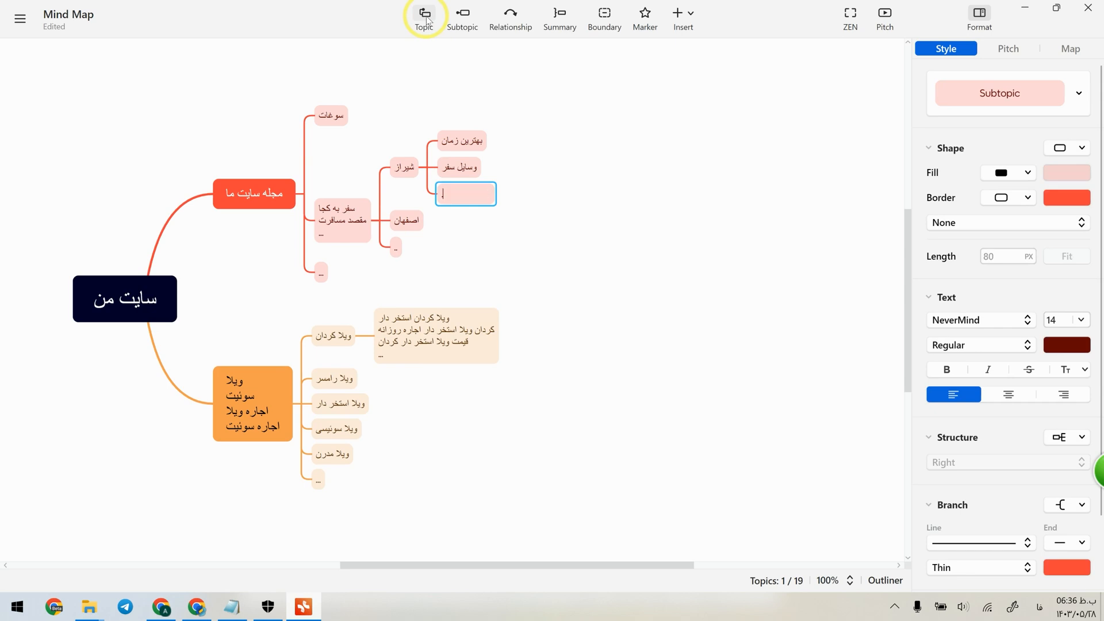
left_click(682, 228)
Add the subtopics "اراک" and "شیراز" under the "سوغات" topic.
left_click(330, 115)
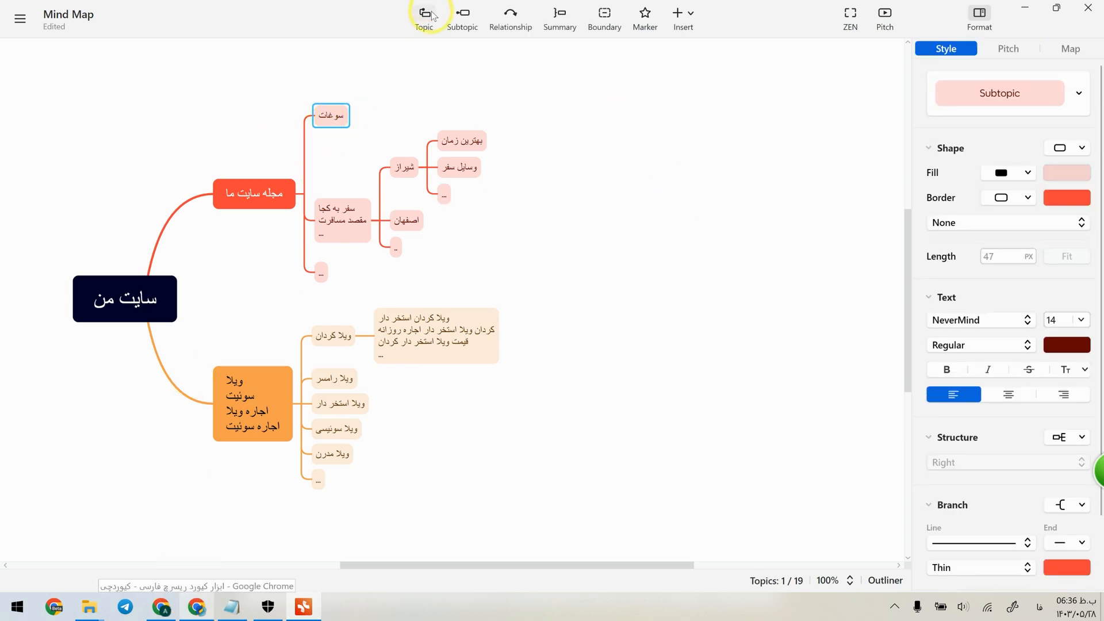
left_click(460, 16)
type("ارا")
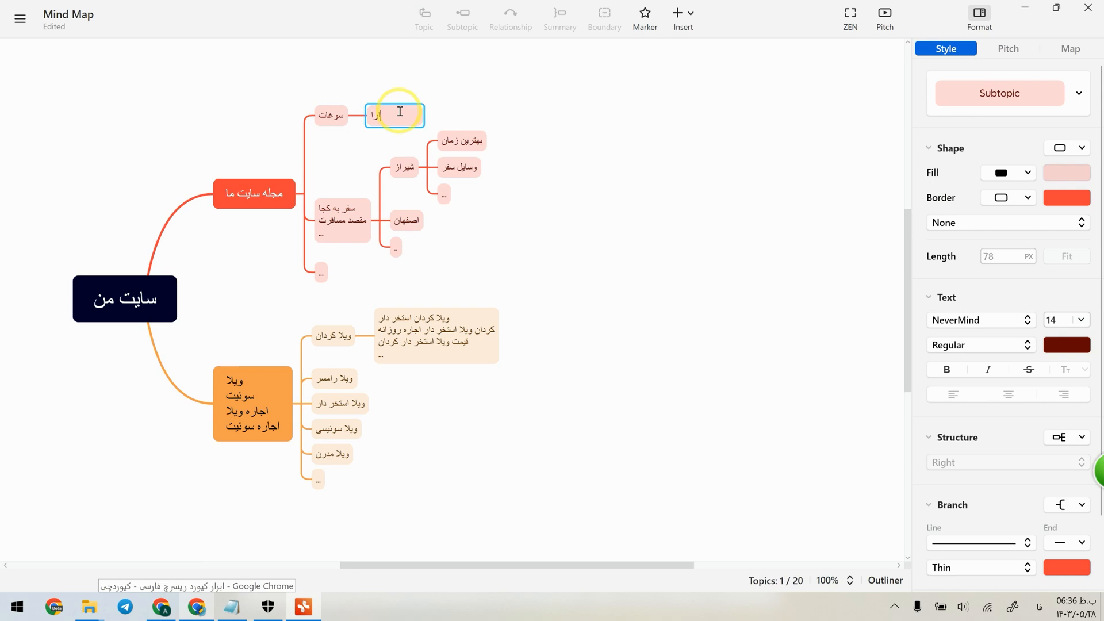
type("ک")
left_click(427, 17)
type("مازن")
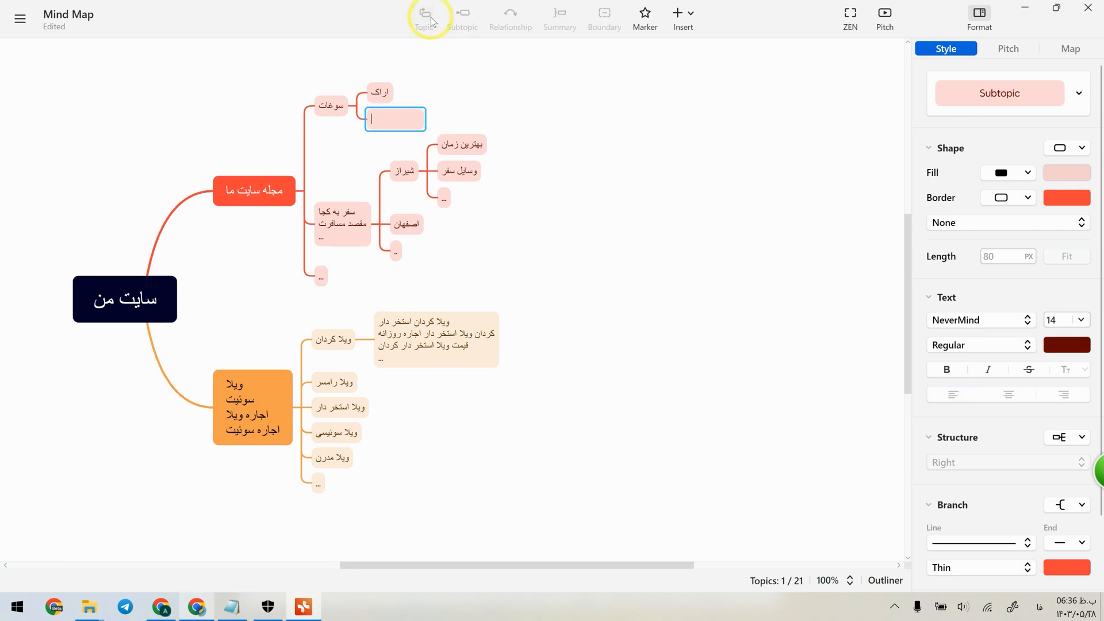
type("یراز")
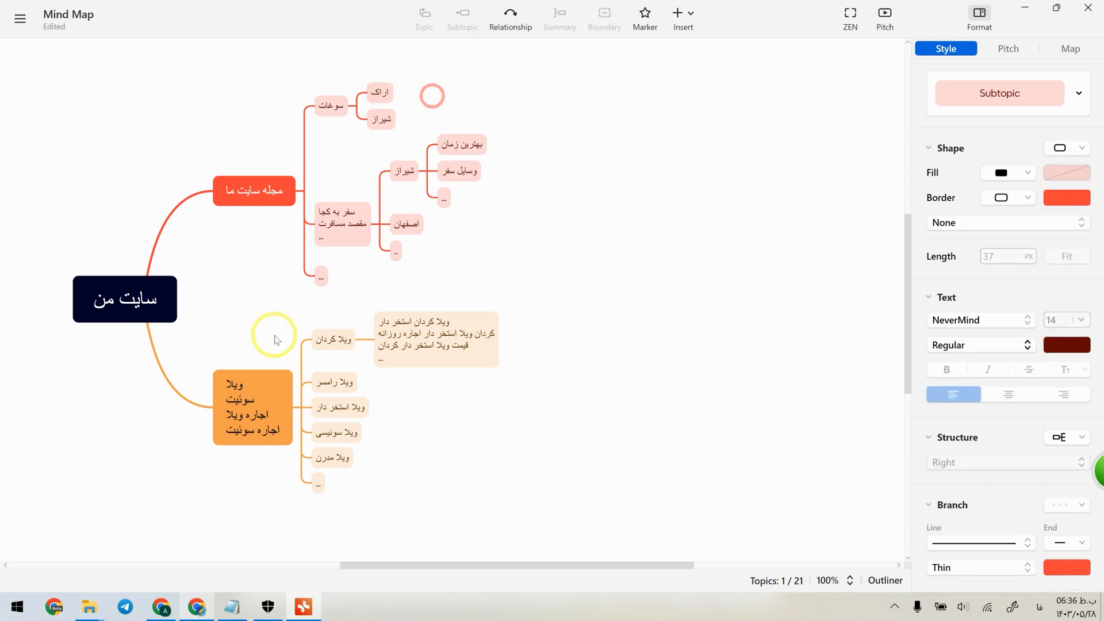
left_click(873, 249)
Switch to the browser, open Keywordchi's Xmind content-structure request page from the user dashboard and look through it.
left_click(191, 613)
scroll(151, 190, "up", 10)
left_click(96, 117)
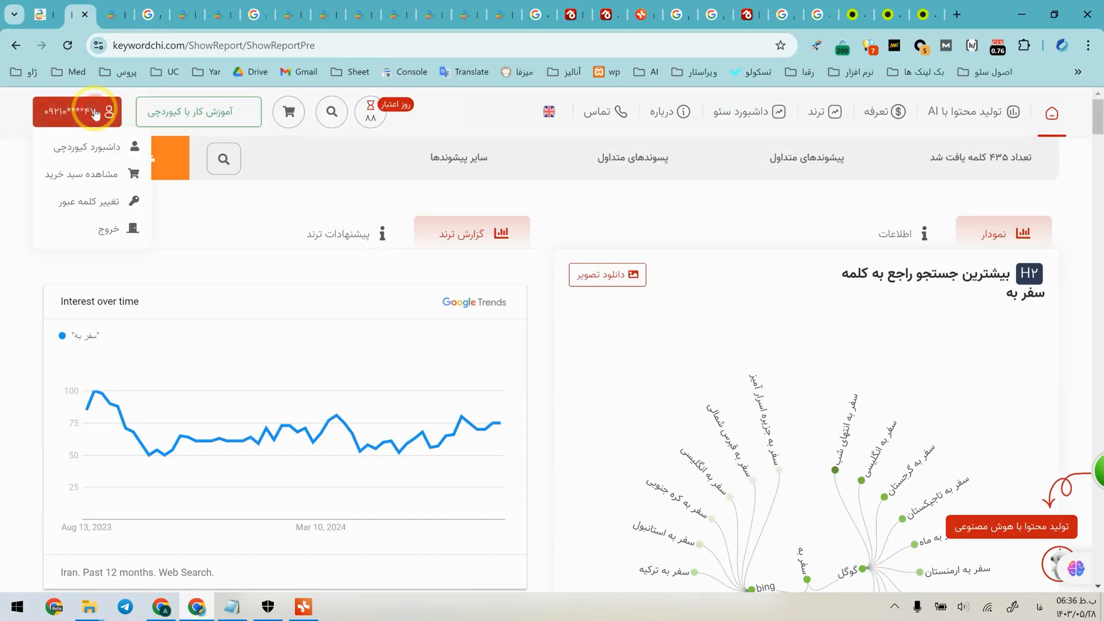
left_click(100, 148)
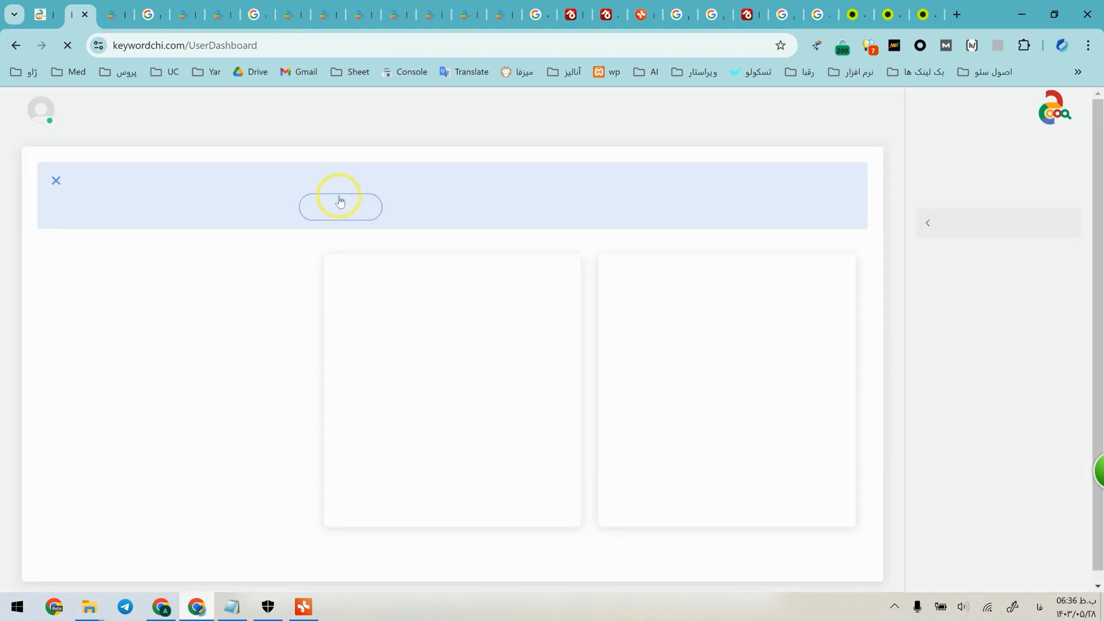
left_click(1018, 275)
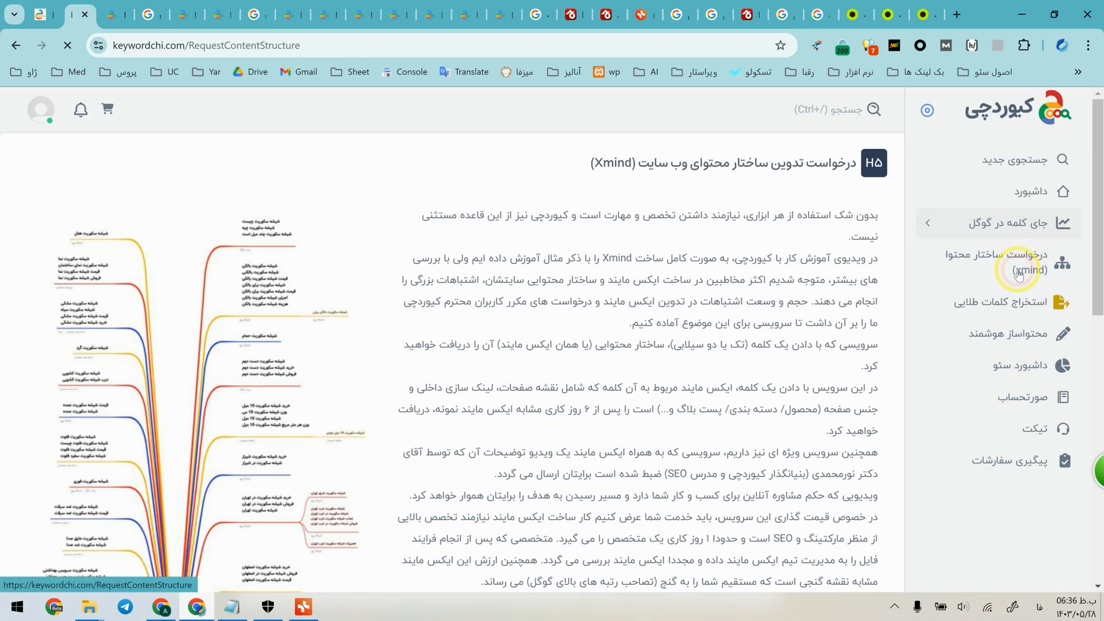
scroll(719, 414, "down", 13)
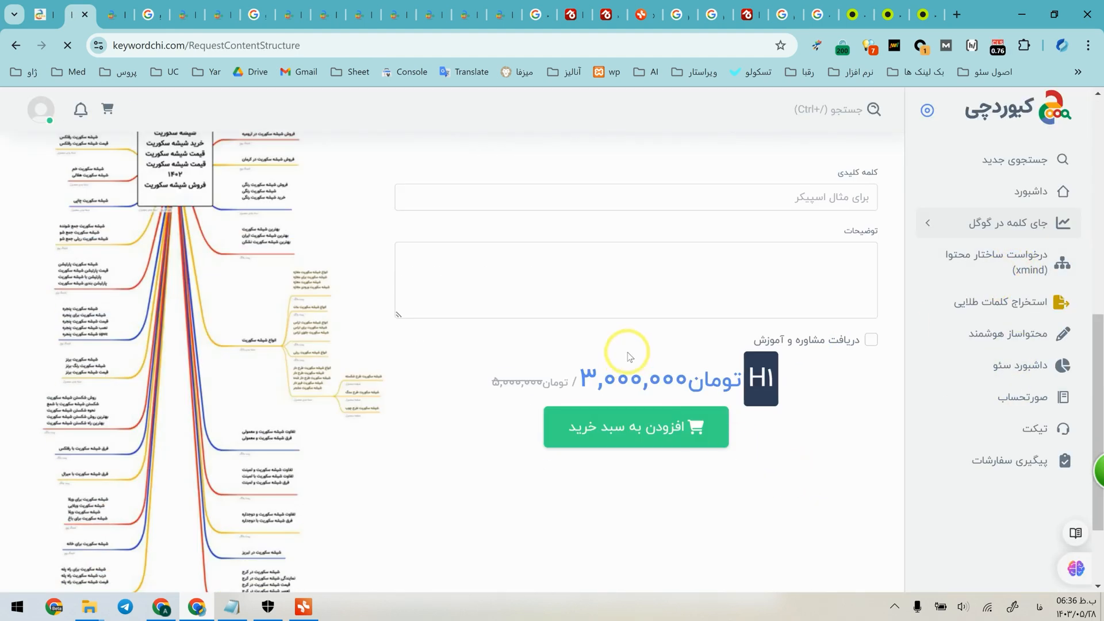
scroll(782, 478, "up", 13)
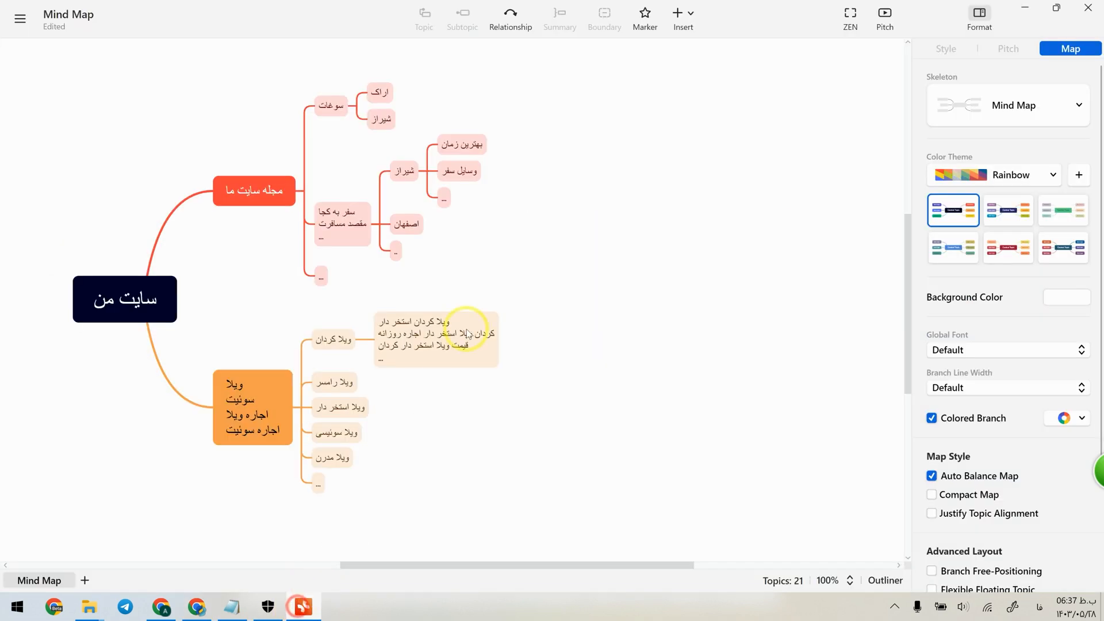
Compare the Xmind site map with the sample structure shown on Keywordchi's content-structure request page.
left_click(303, 606)
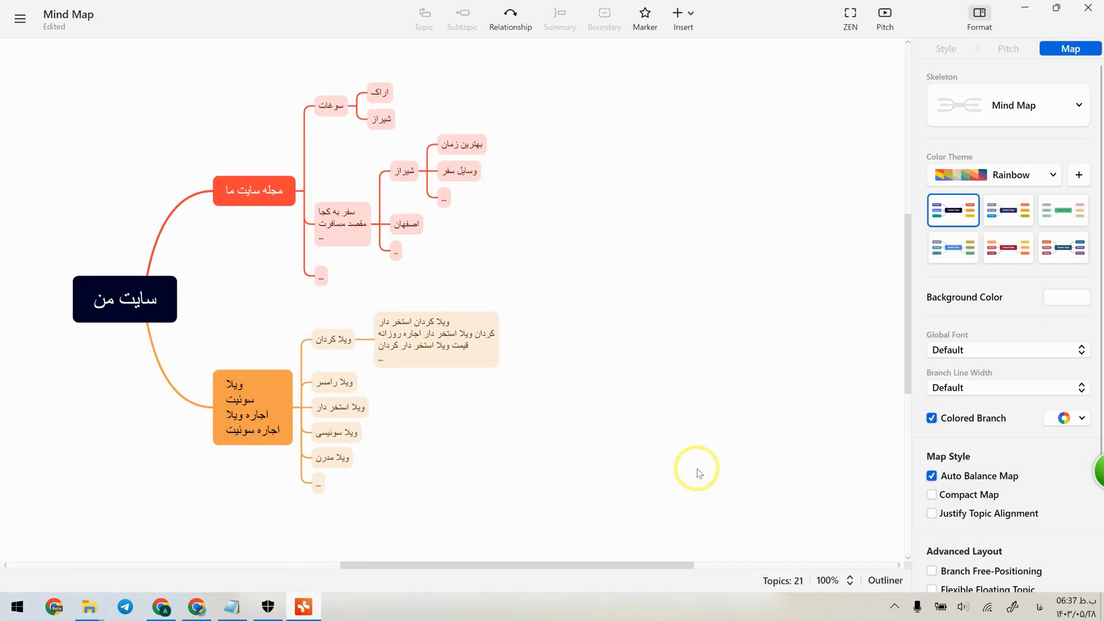
left_click(1026, 5)
left_click_drag(850, 239, 604, 476)
left_click(604, 477)
scroll(858, 402, "down", 3)
scroll(860, 406, "up", 3)
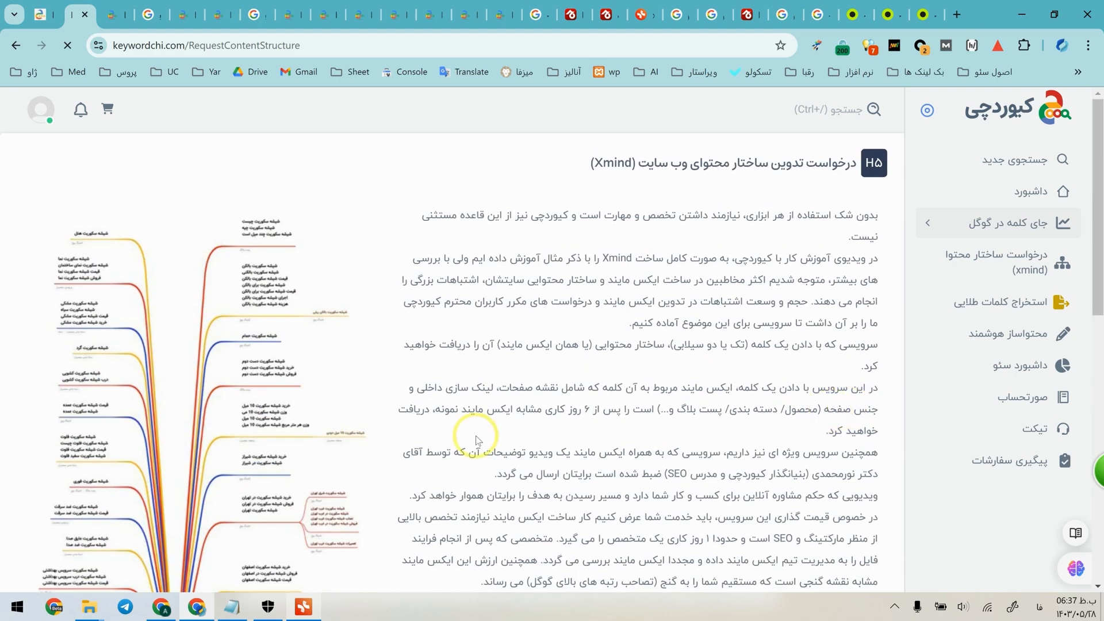
left_click(305, 611)
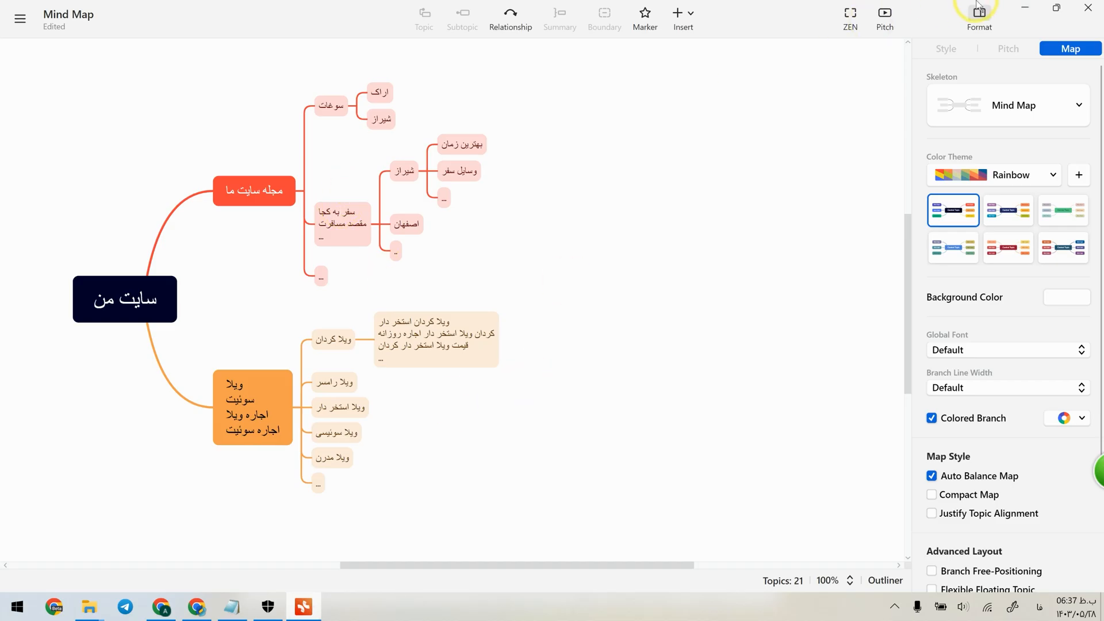
left_click(1027, 6)
Download the sample file from the content-structure request page and open it in Xmind.
scroll(820, 245, "down", 3)
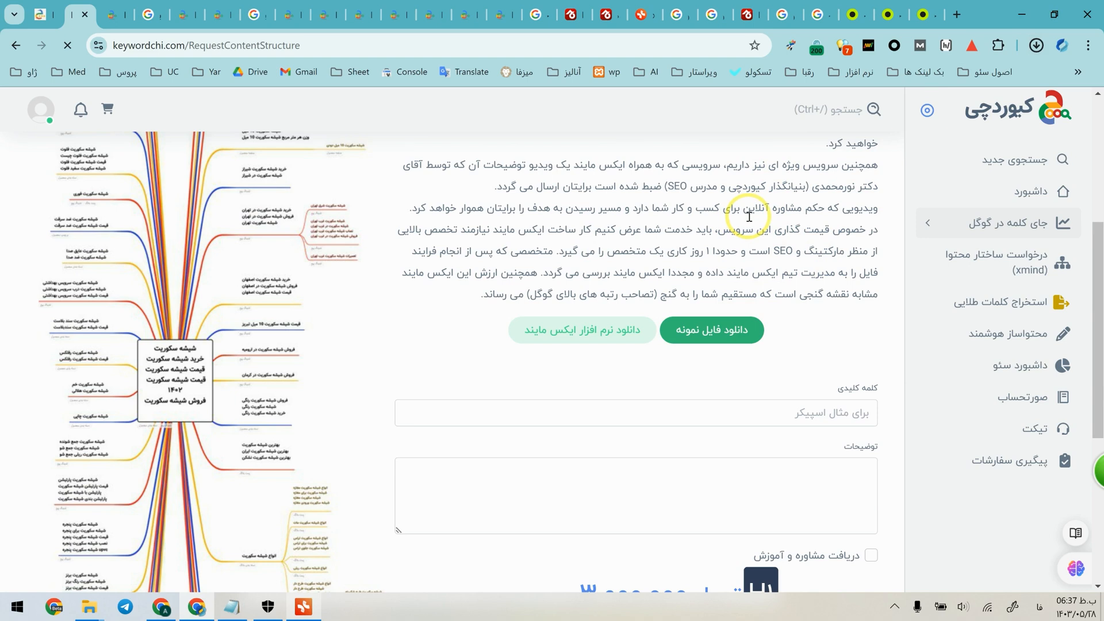
left_click(922, 83)
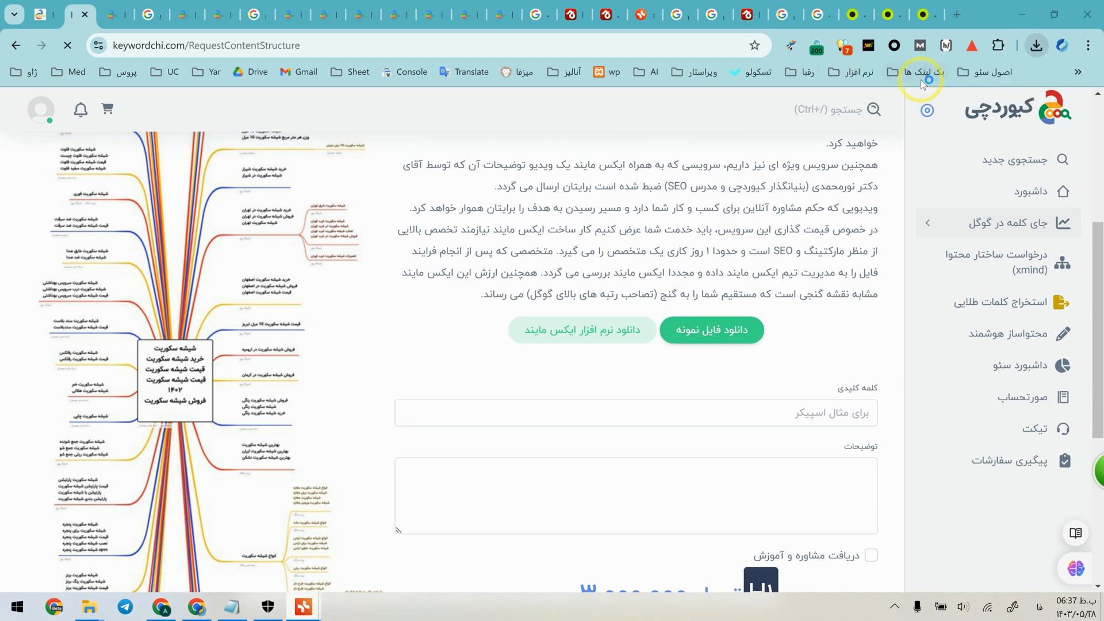
scroll(591, 319, "up", 5)
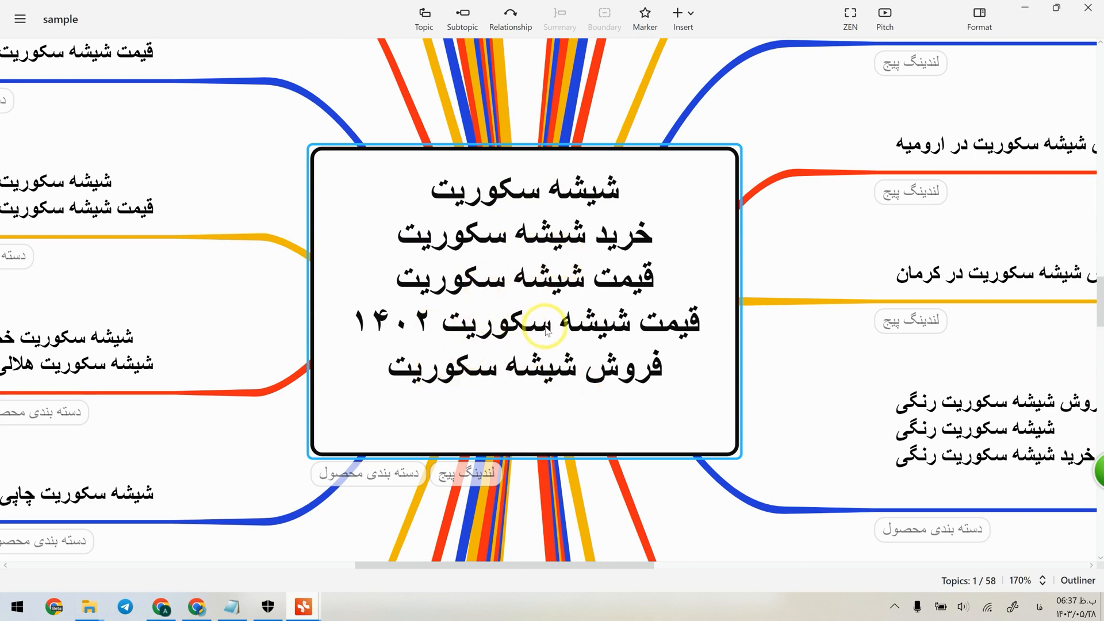
Change the year in the sample map's central topic line "قیمت شیشه سکوریت" to 1403.
left_click(423, 325)
triple_click(419, 326)
left_click_drag(413, 323, 429, 317)
type("3")
key("Escape")
Examine the sample map's city, product and blog branches, including their keyword groupings and page-type labels.
scroll(522, 382, "down", 5)
scroll(541, 409, "up", 5)
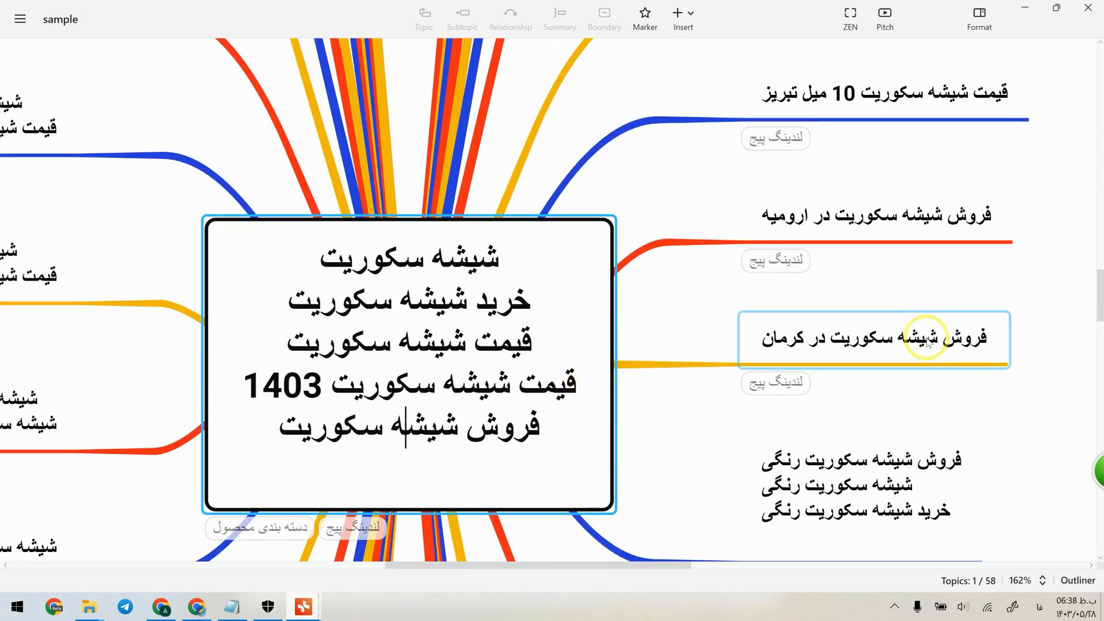
scroll(795, 293, "up", 8)
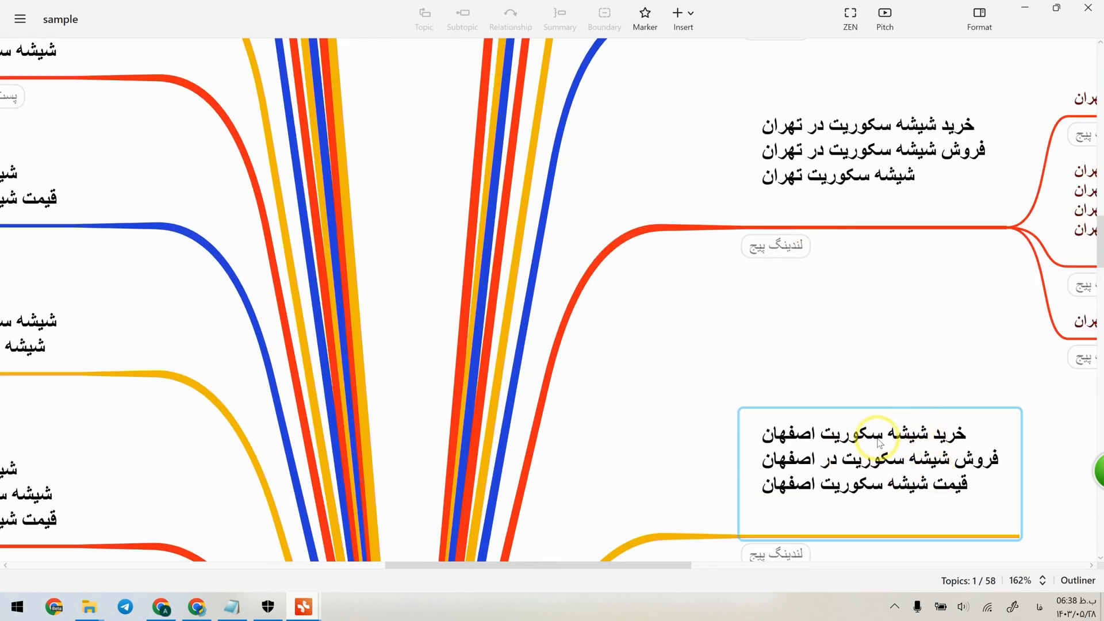
scroll(849, 230, "up", 3)
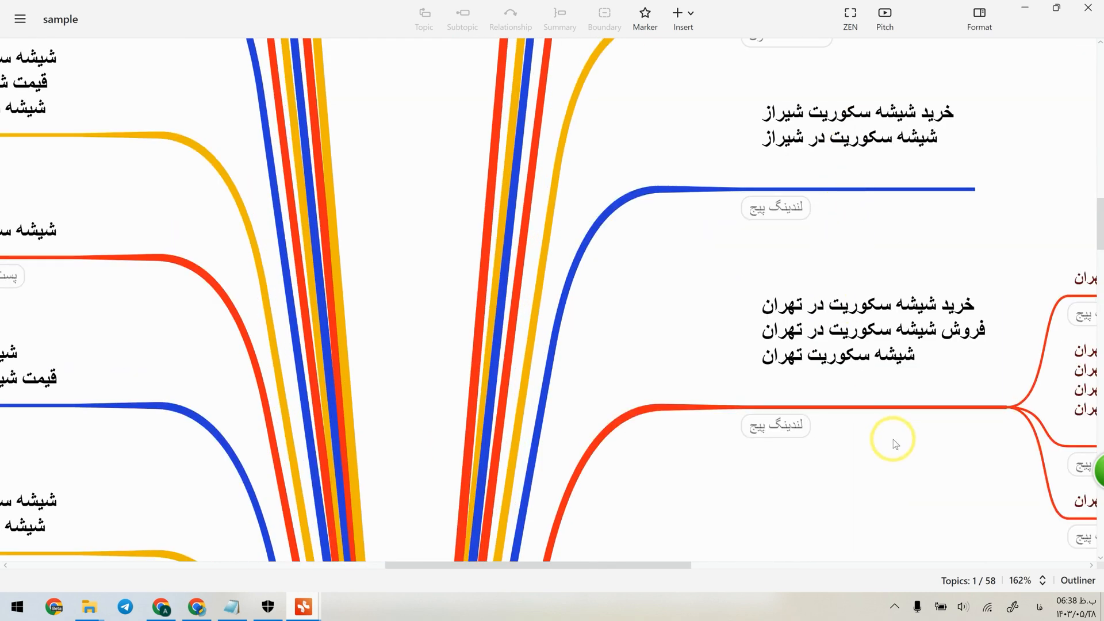
scroll(892, 439, "down", 3)
scroll(1092, 388, "left", 10)
scroll(858, 372, "right", 12)
scroll(145, 373, "up", 3)
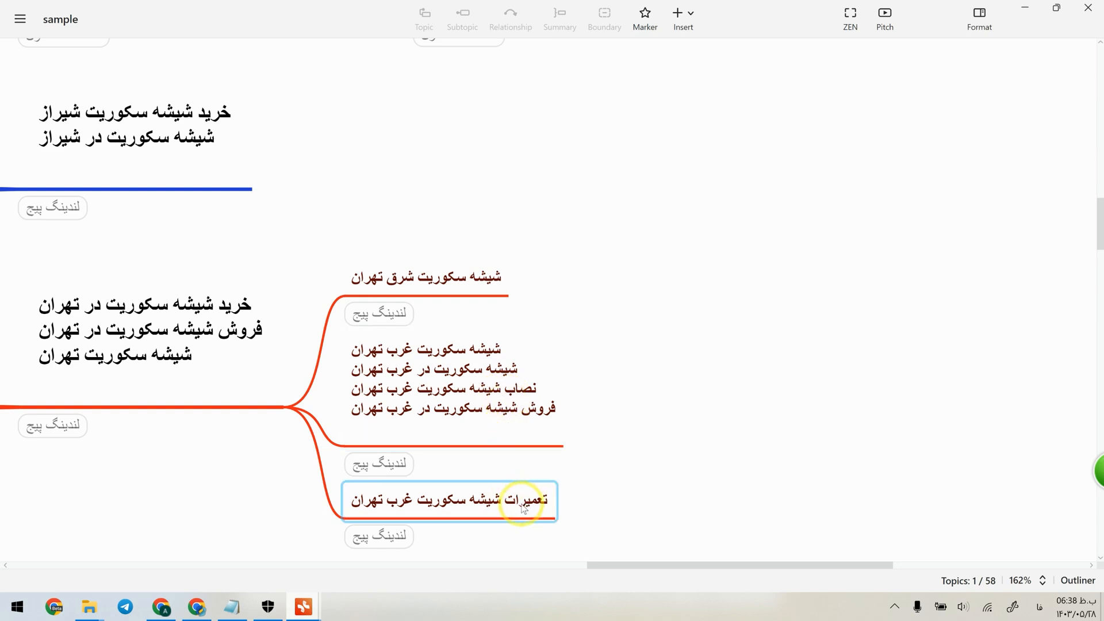
scroll(410, 505, "down", 4)
scroll(332, 516, "up", 3)
scroll(253, 541, "down", 3)
scroll(269, 525, "up", 3)
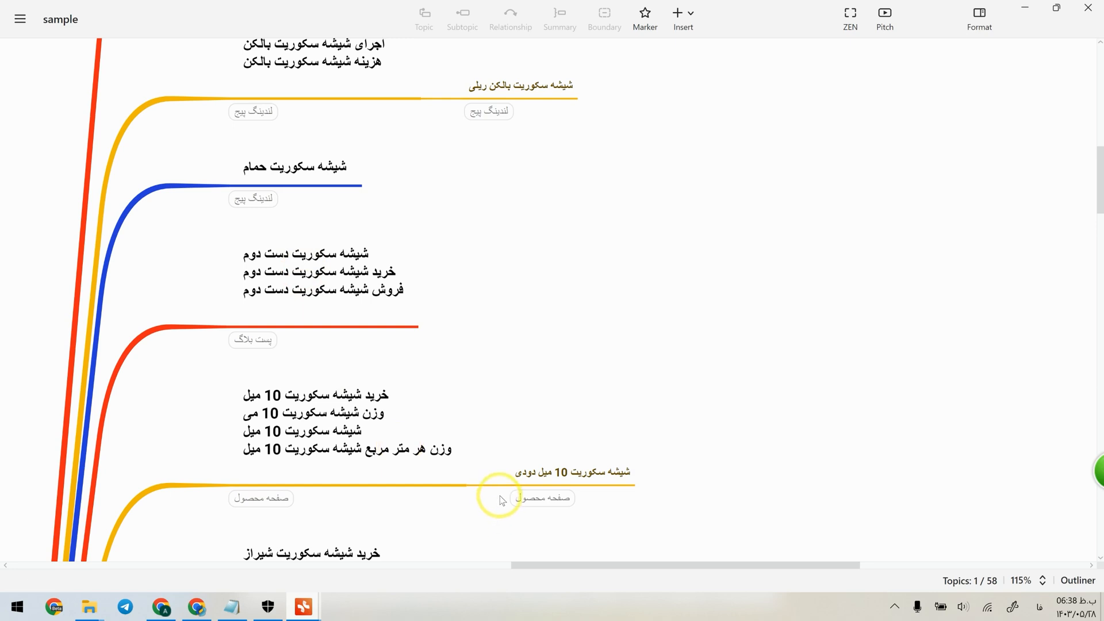
scroll(499, 496, "down", 5)
Return to the Mind Map window and add the label "پست بلاگ" to the "سوغات" topic.
left_click(314, 601)
left_click(249, 563)
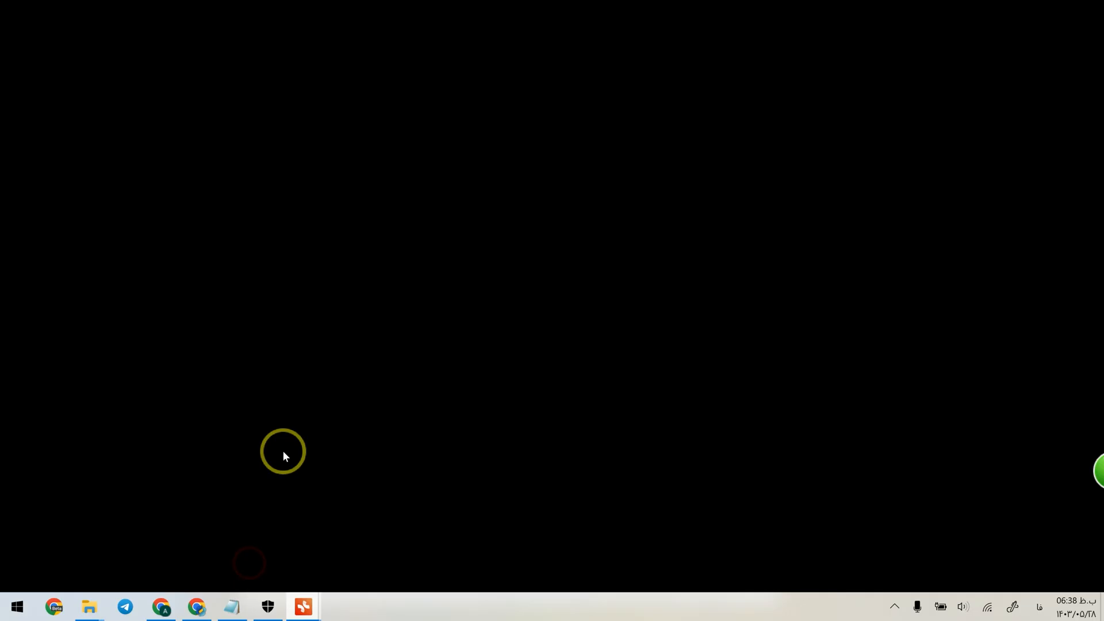
left_click(333, 109)
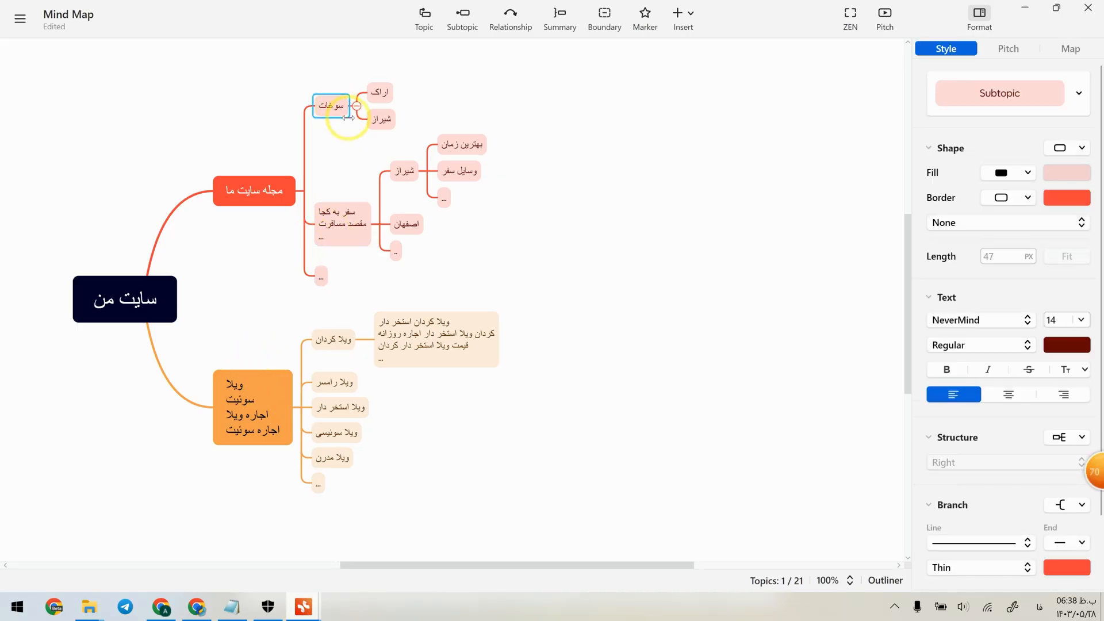
left_click(683, 17)
left_click(708, 61)
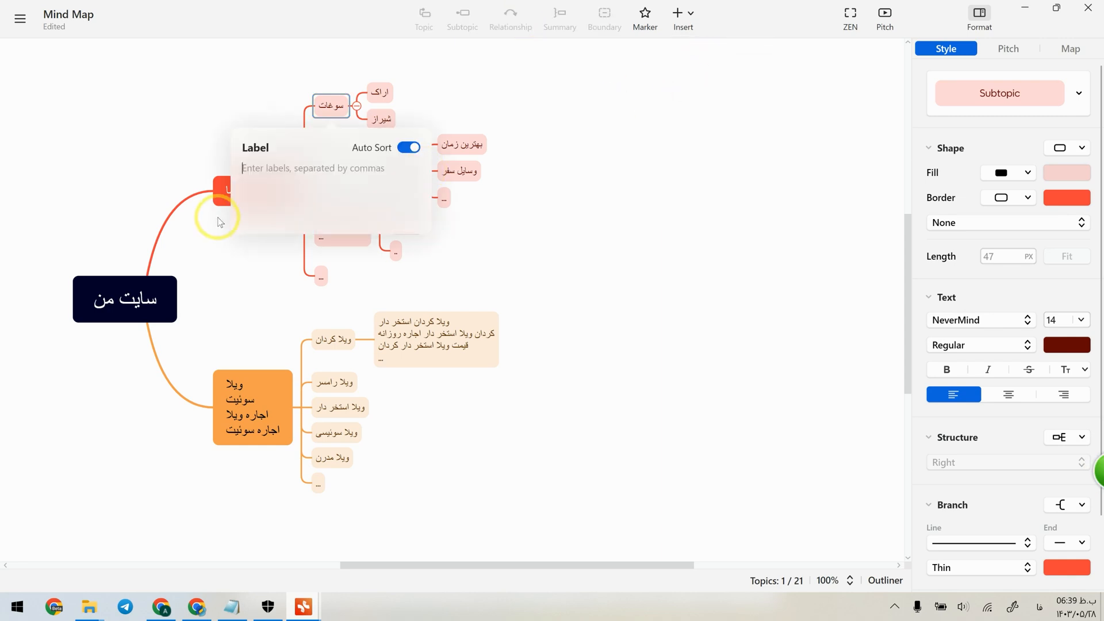
type("پست ب")
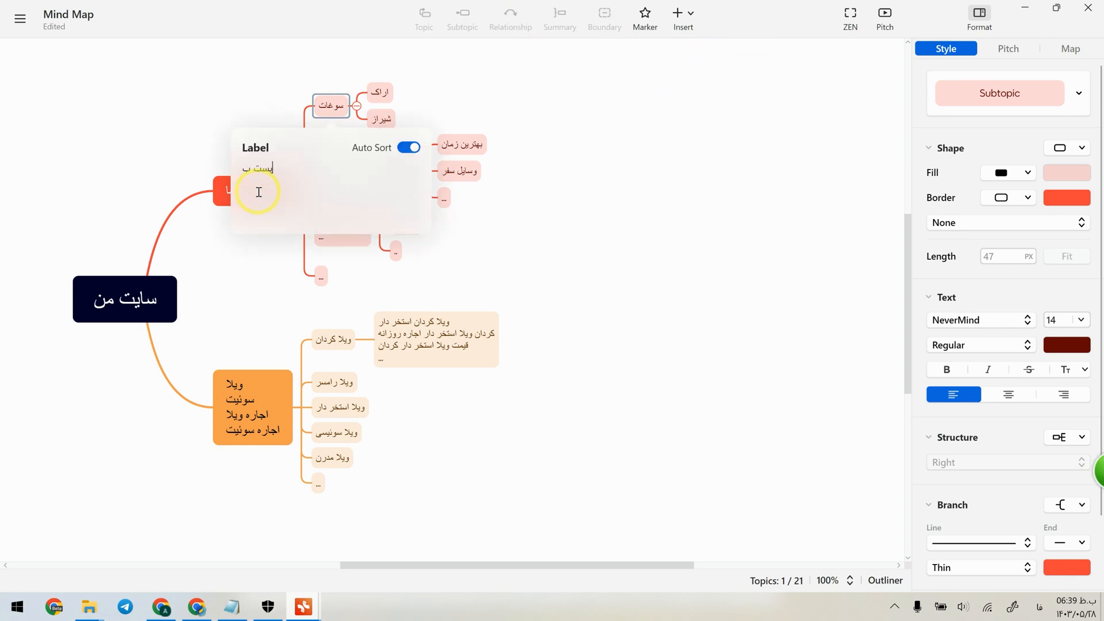
key("Return")
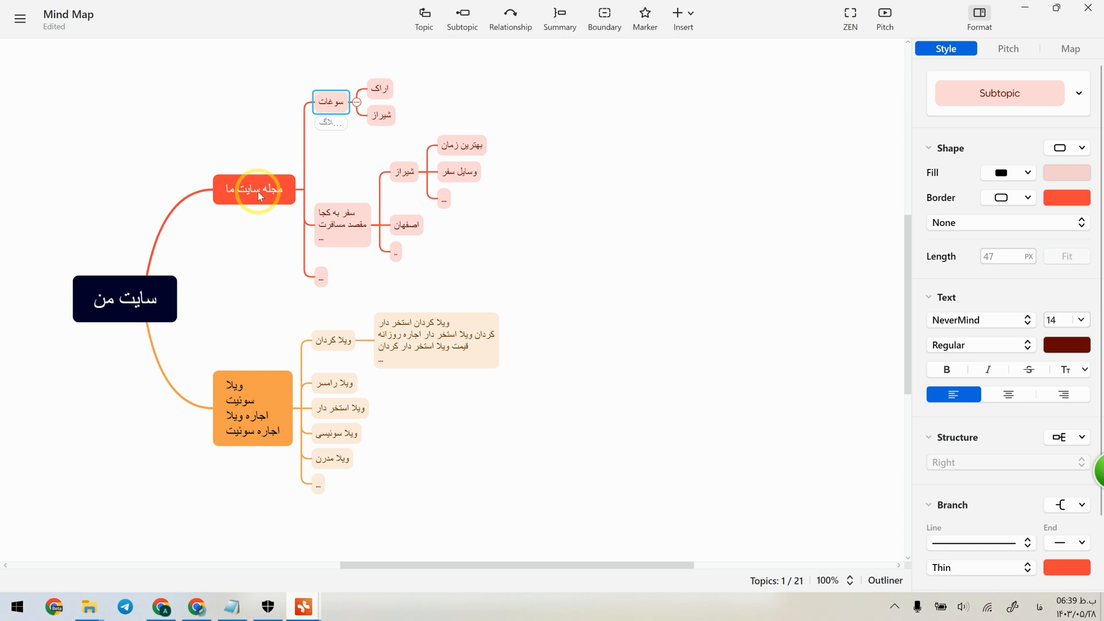
left_click(522, 99)
scroll(328, 122, "up", 6)
double_click(337, 127)
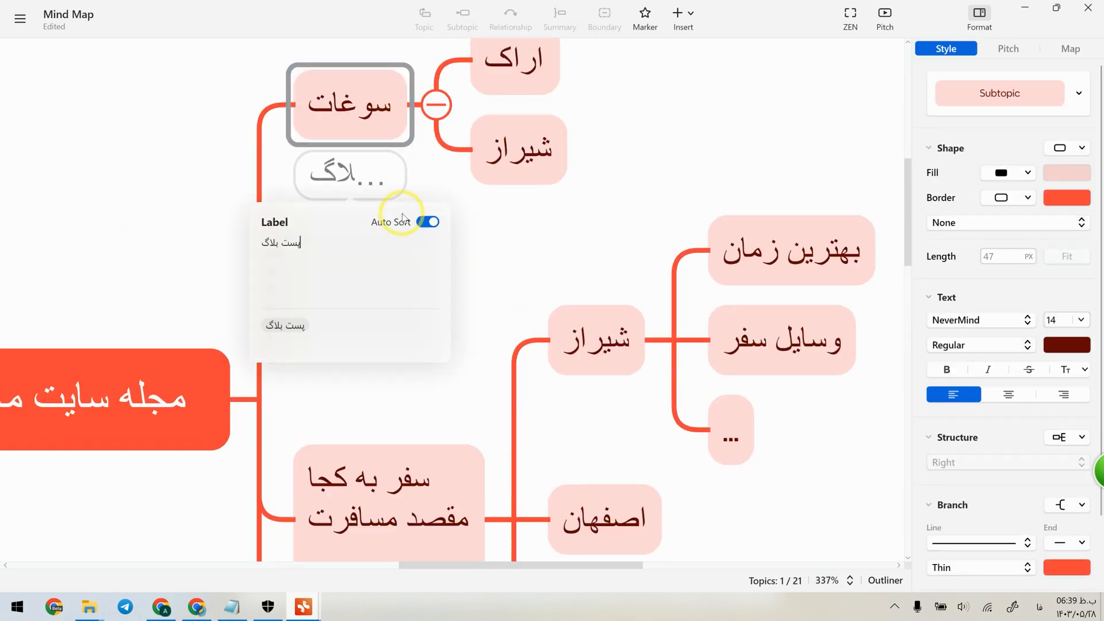
left_click(492, 249)
Attach a note beginning with "پست" to the "سوغات" topic and check it next to the label.
left_click(684, 17)
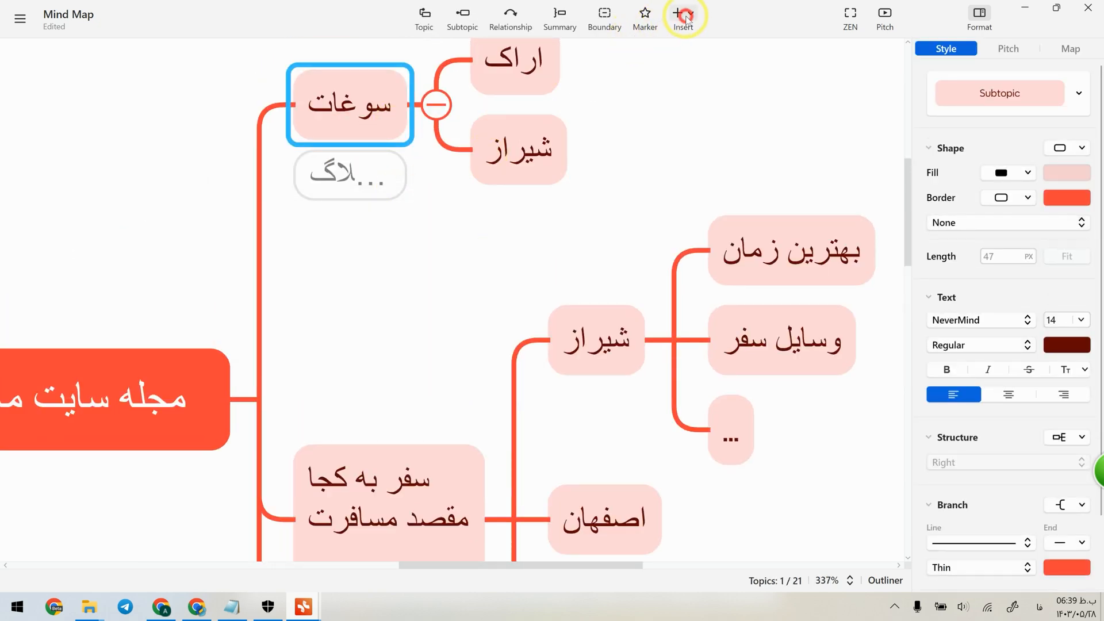
left_click(400, 280)
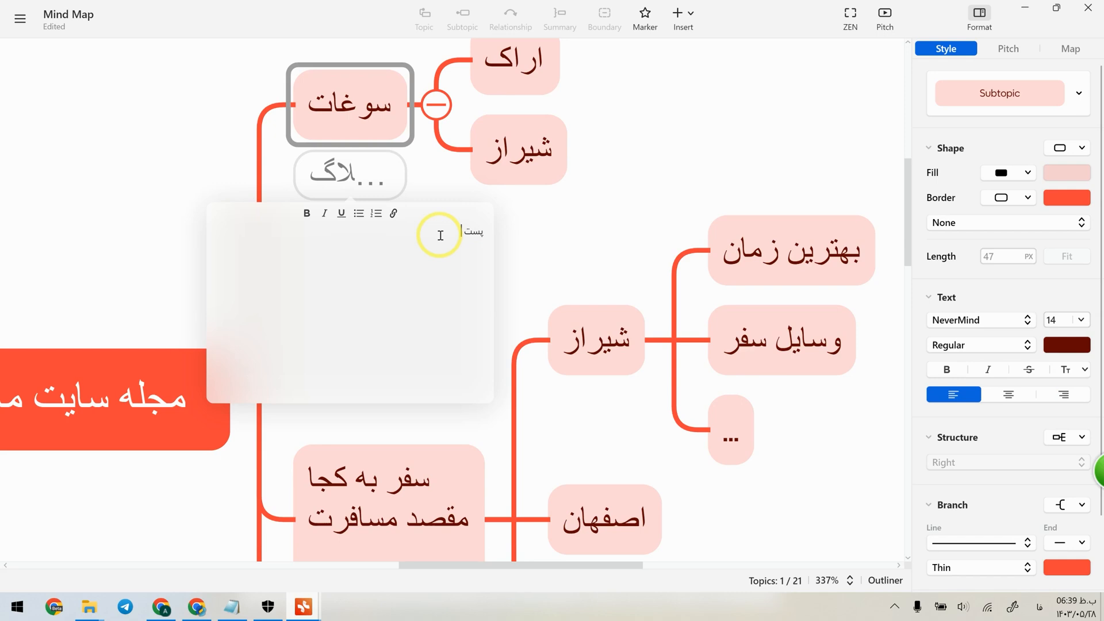
left_click(512, 227)
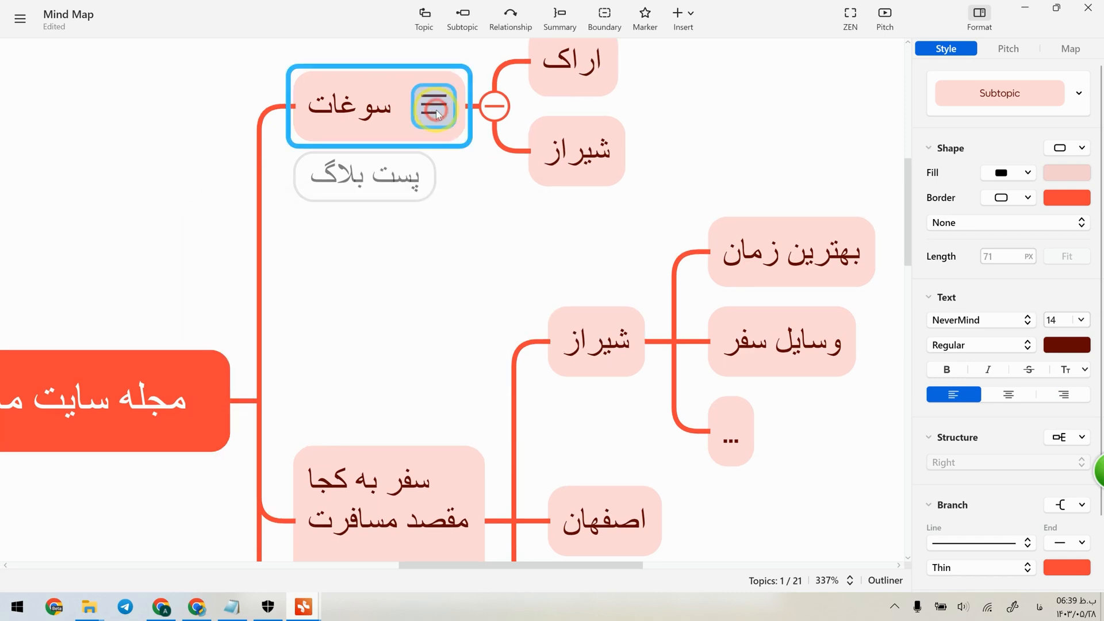
left_click(435, 105)
left_click(430, 179)
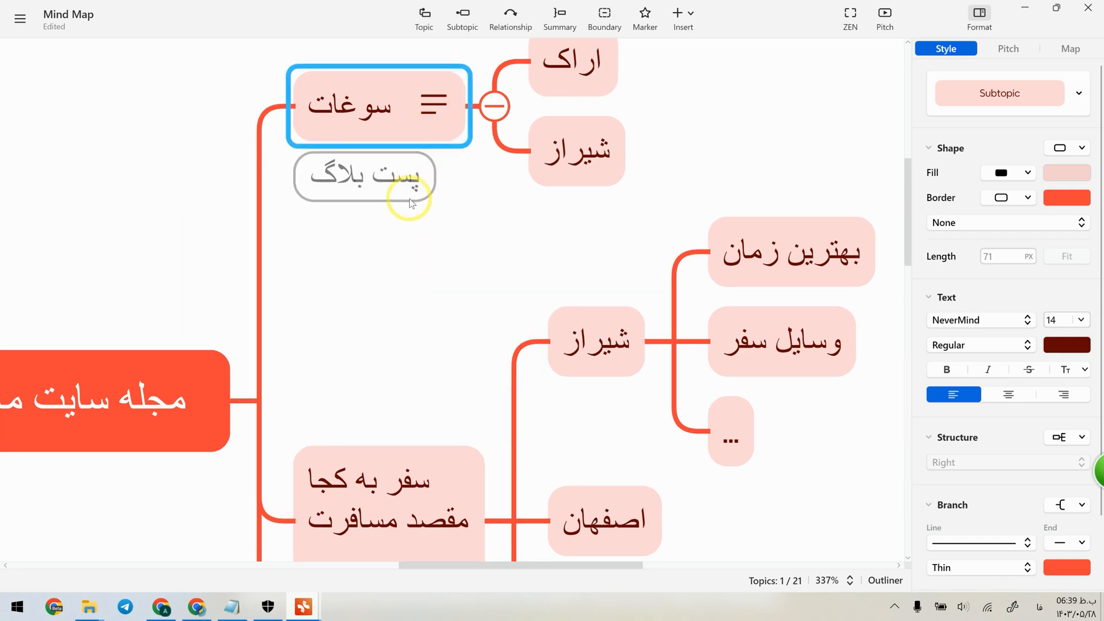
Switch to the sample map and examine the page-type labels on its product and landing-page topics.
scroll(454, 221, "down", 6)
left_click(506, 183)
left_click(589, 176)
scroll(584, 193, "down", 8)
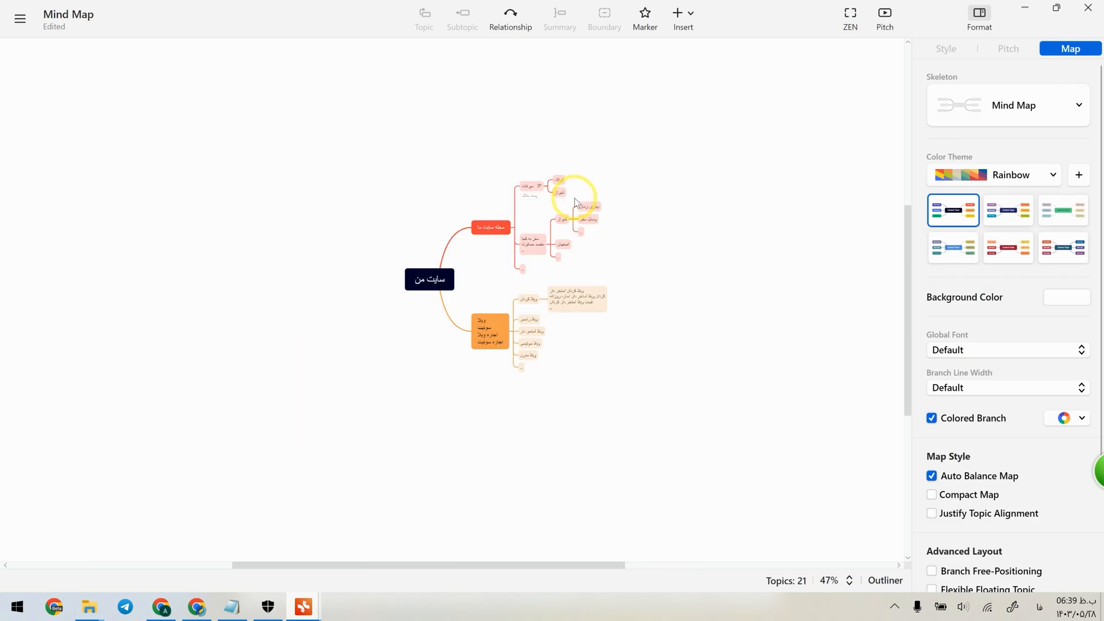
mouse_move(309, 611)
left_click(381, 537)
left_click(388, 273)
scroll(386, 384, "up", 3)
scroll(374, 354, "down", 6)
scroll(282, 368, "up", 4)
scroll(258, 327, "up", 3)
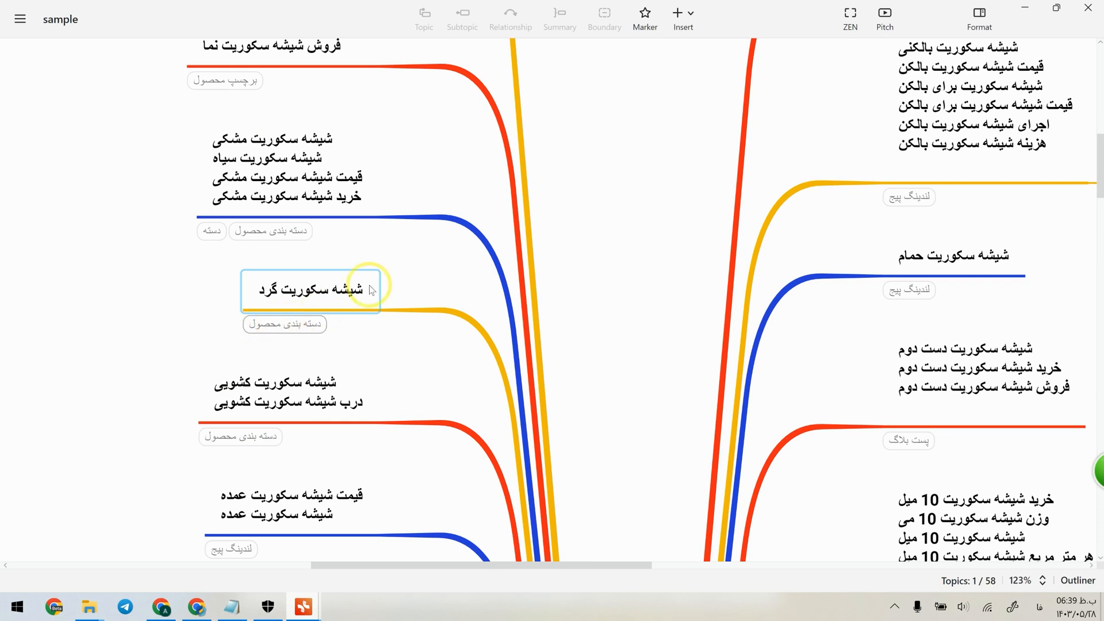
Return to the Mind Map window and add the label "صفحه اصلی سایت" to the main villa and suite rental topic.
left_click(1029, 6)
scroll(534, 330, "up", 5)
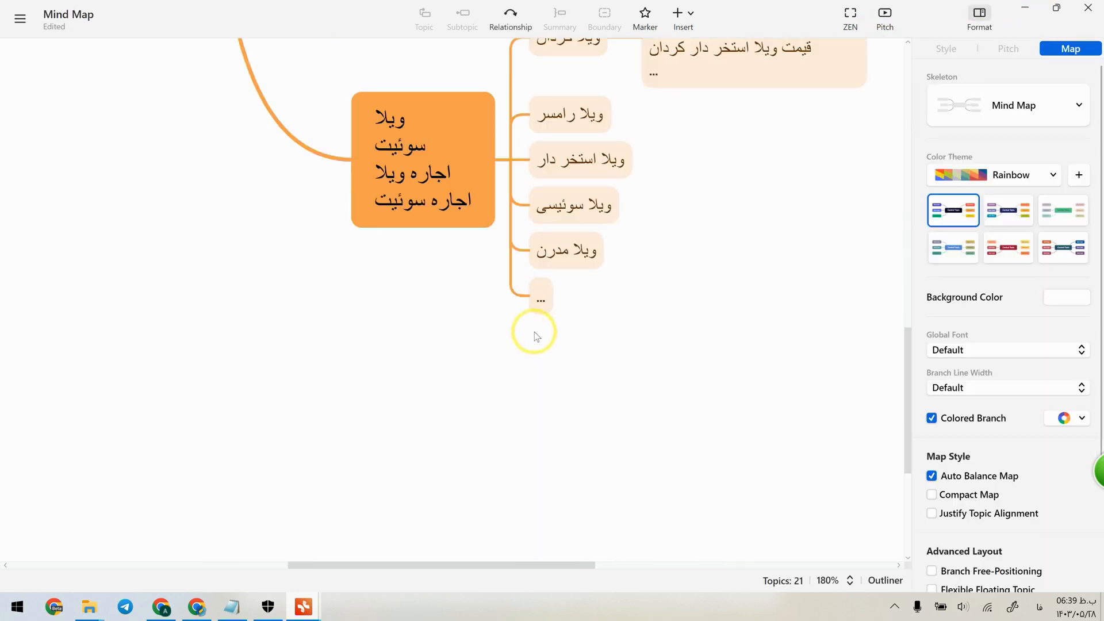
scroll(537, 328, "down", 2)
scroll(202, 370, "up", 5)
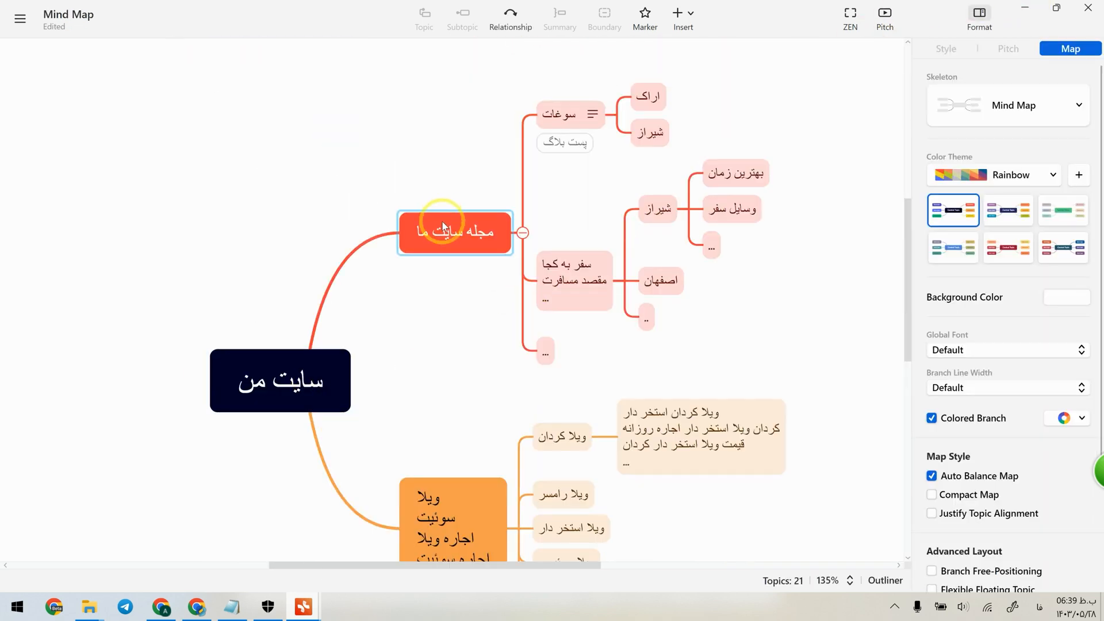
scroll(460, 363, "down", 3)
left_click(475, 365)
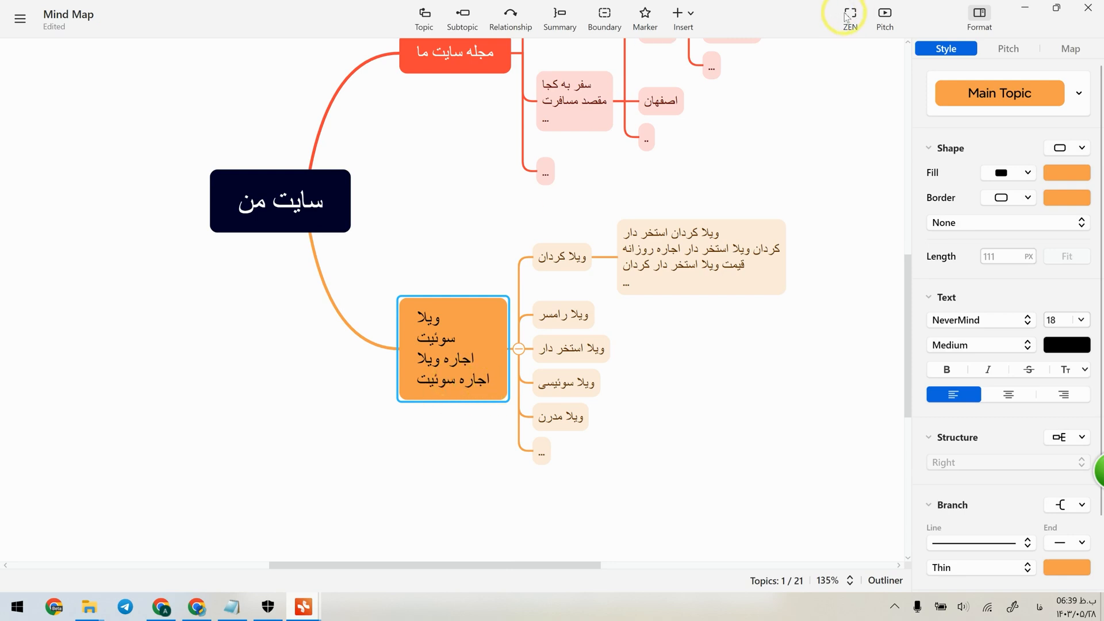
left_click(683, 17)
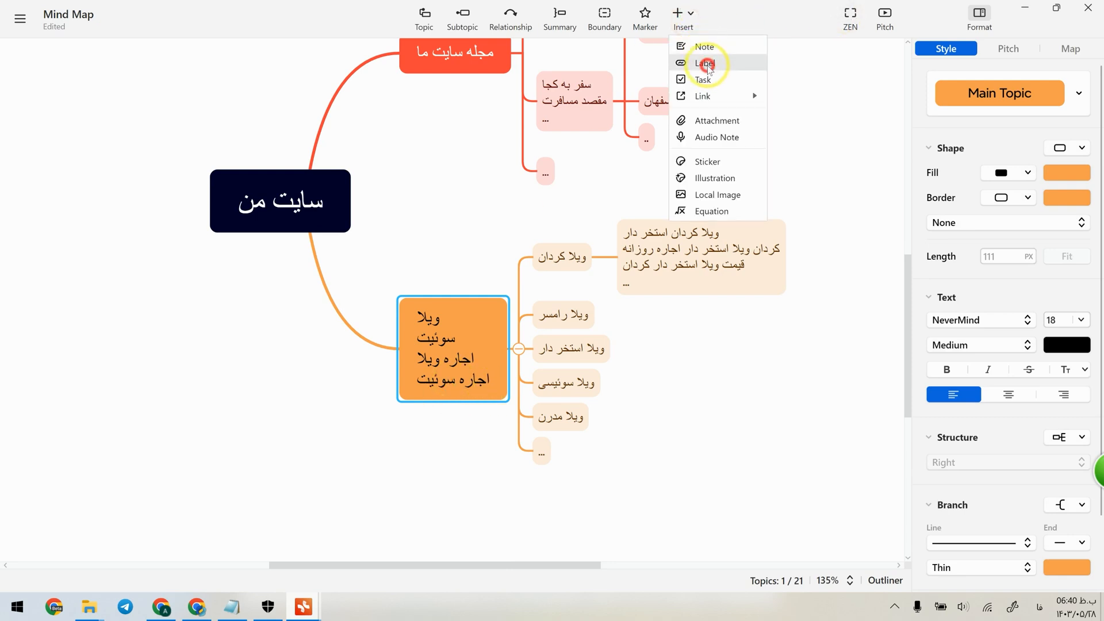
left_click(706, 63)
type("صفحه اصلی سایت")
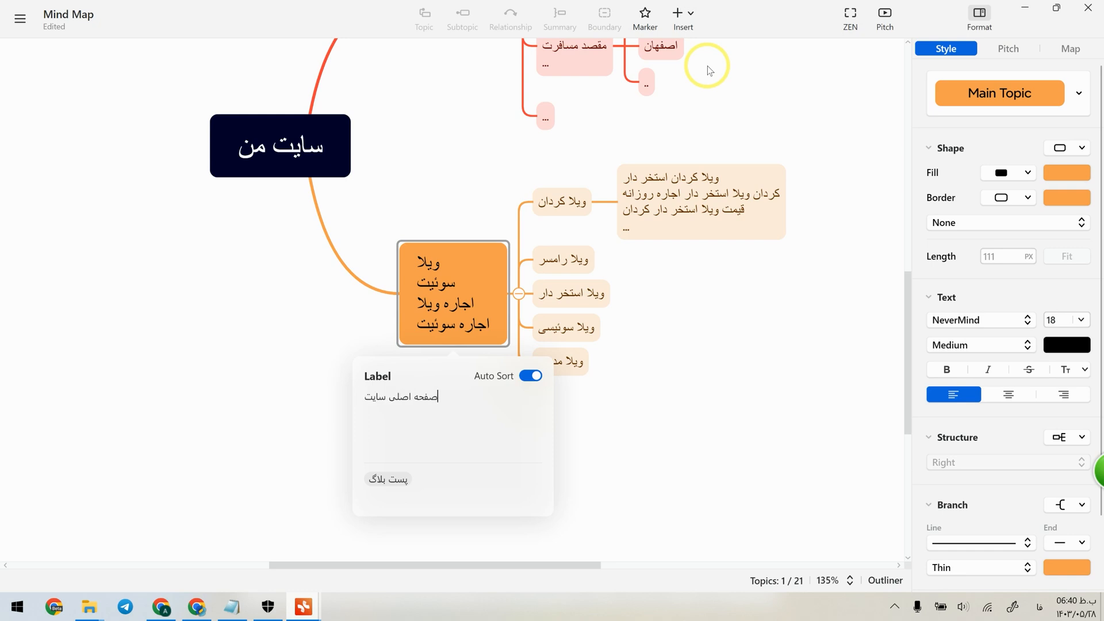
Add the label "اجاره ویلا شهر ها" to the "ویلا کردان" subtopic.
left_click(562, 201)
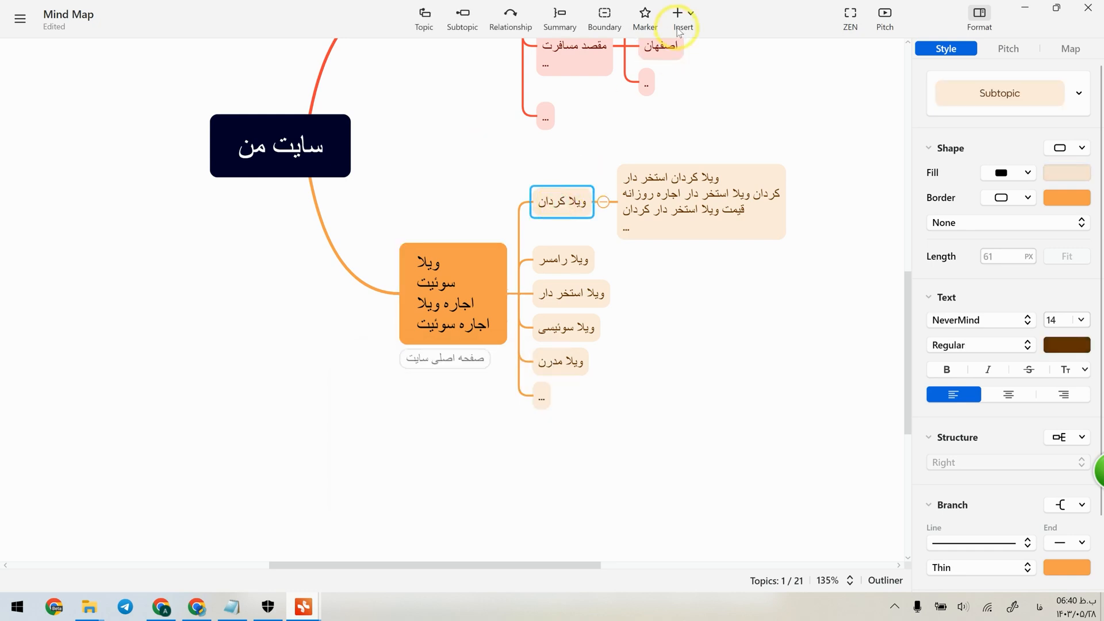
left_click(696, 21)
left_click(713, 62)
type("دسته ب")
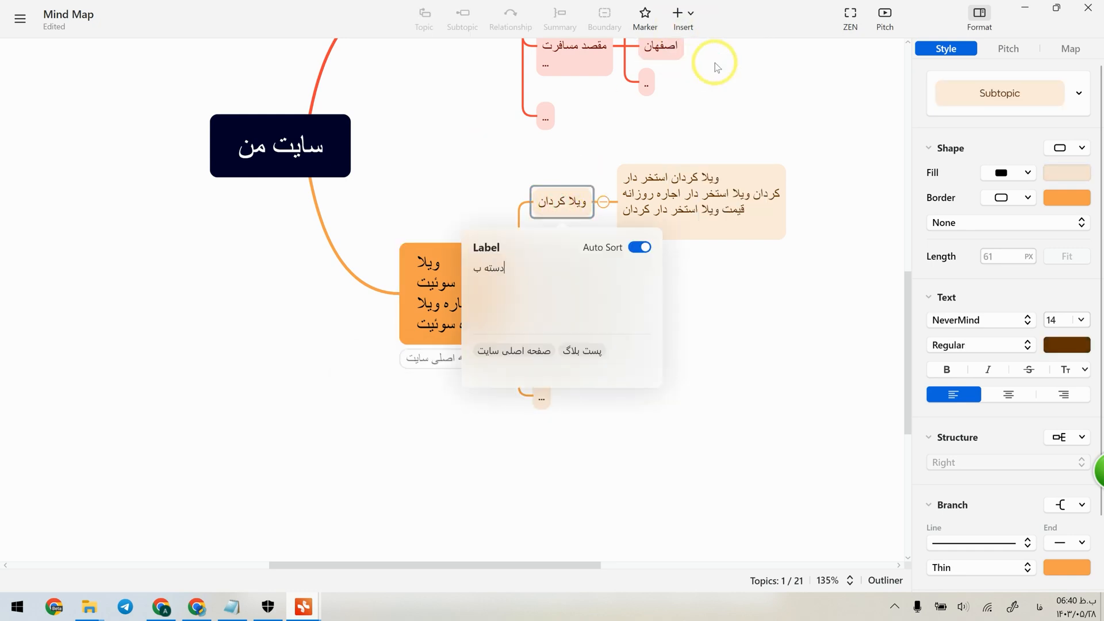
type("ندی شهر ها")
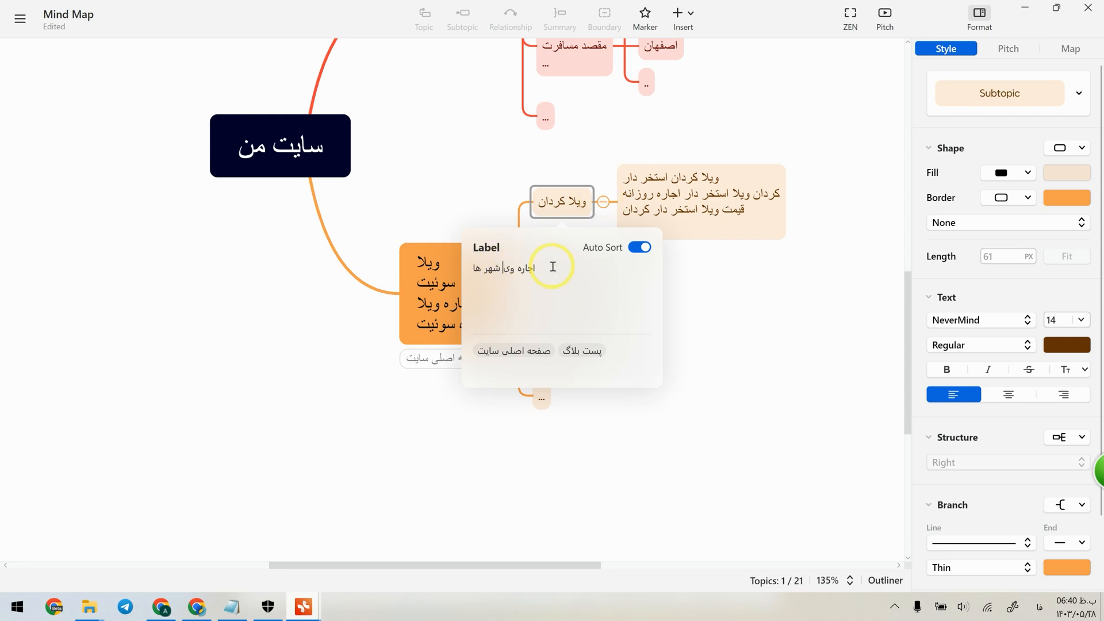
left_click(702, 381)
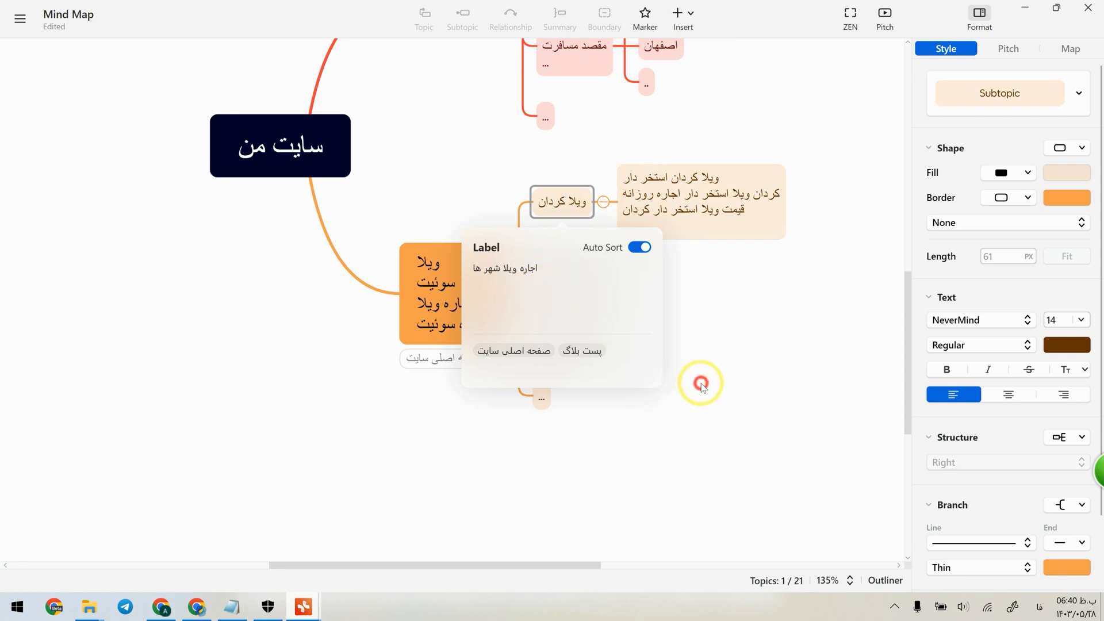
Apply the existing label "اجاره ویلا شهر ها" to the "ویلا رامسر" subtopic.
left_click(569, 267)
right_click(567, 267)
left_click(560, 268)
left_click(692, 22)
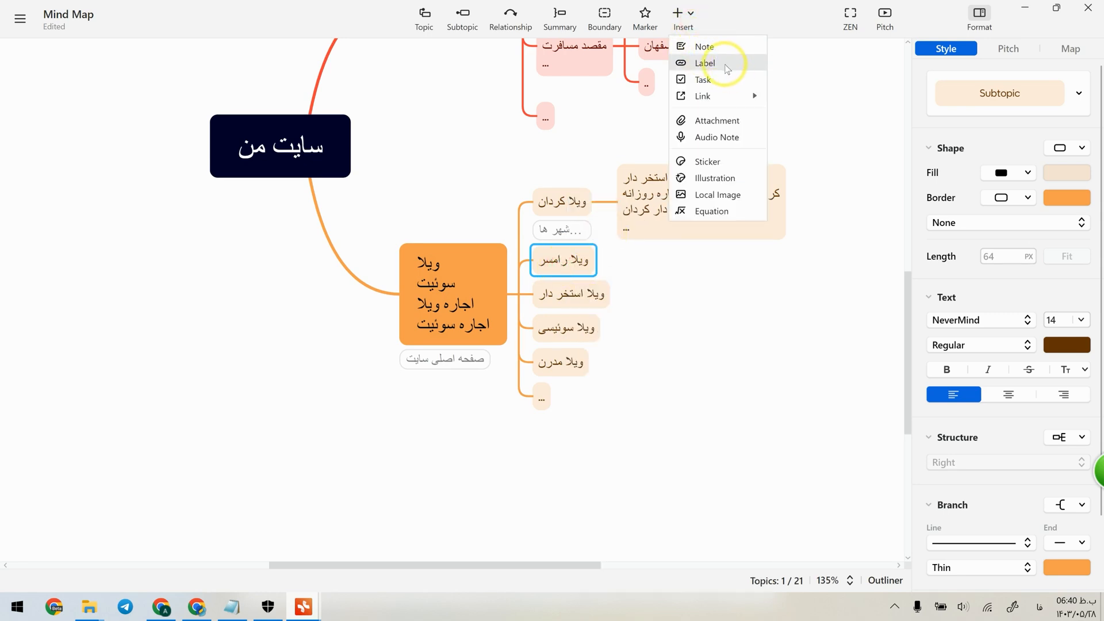
left_click(710, 62)
left_click(524, 409)
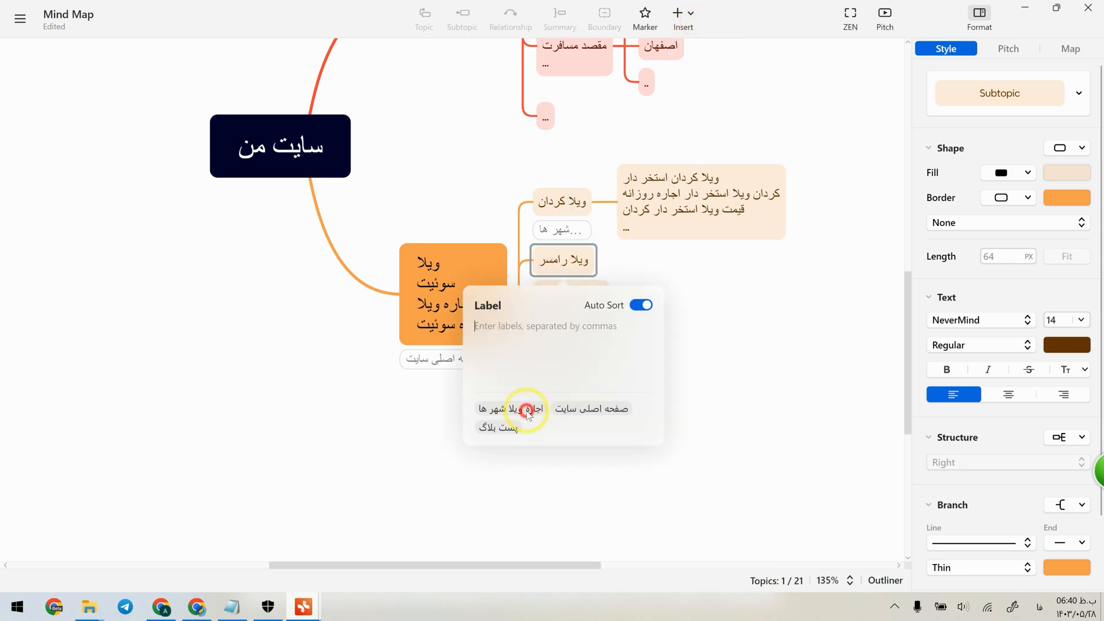
left_click(684, 354)
Add the label "شهر خاص، فیلتر روشن" to the keyword group beginning "ویلا کردان استخر دار".
left_click(666, 203)
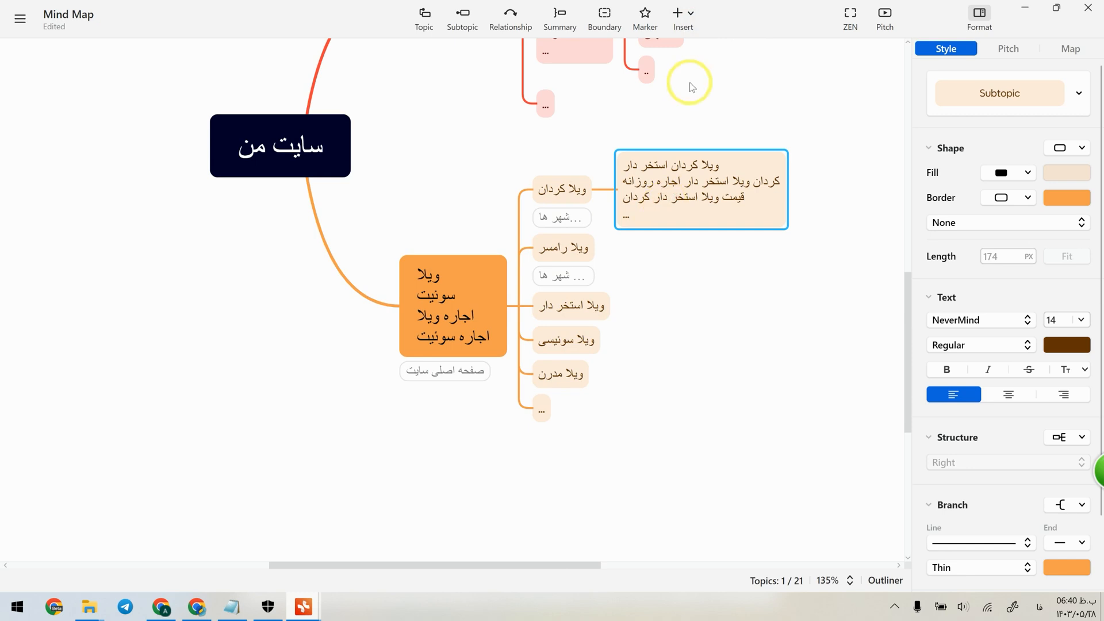
left_click(681, 19)
left_click(704, 63)
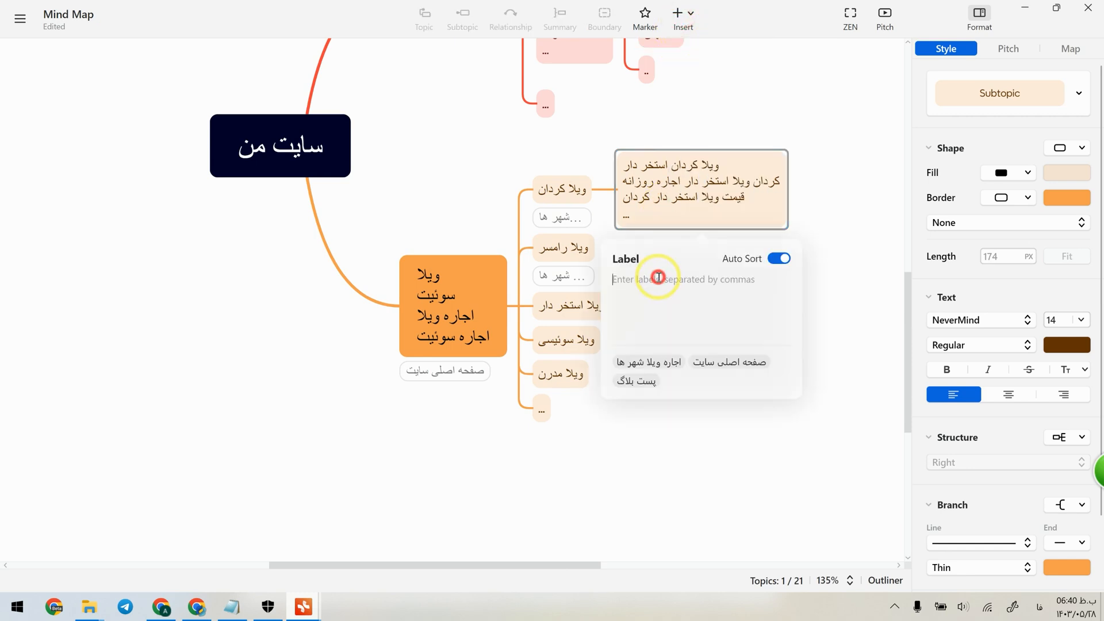
type("شهر خاص")
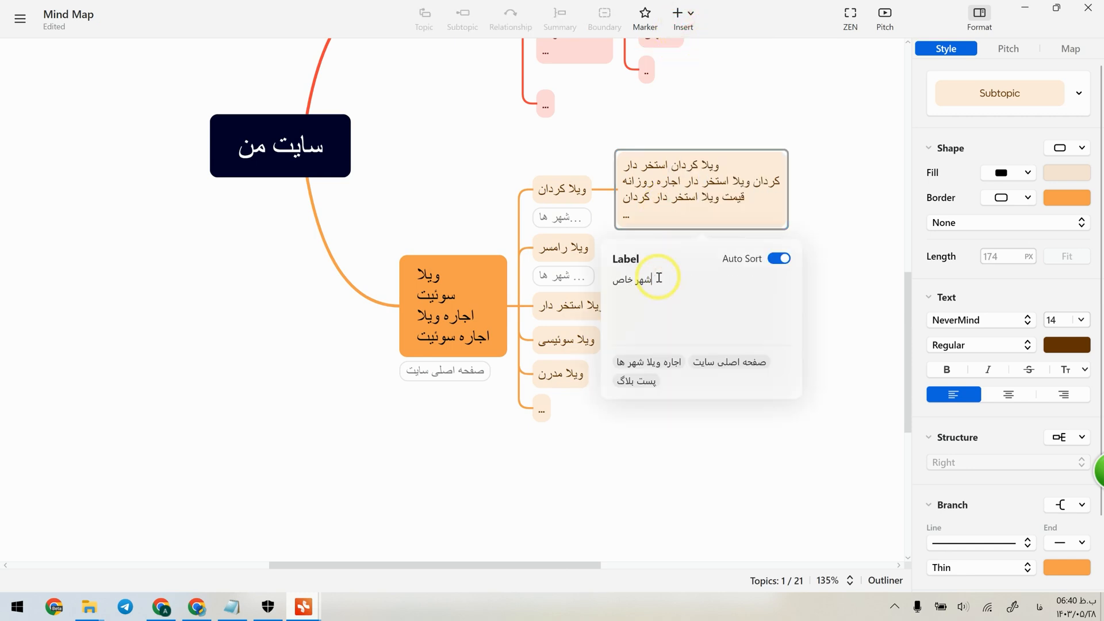
type("، فیلتر روشن")
left_click(665, 411)
Add the label "ویژگی فعال" to the "ویلا سوئیسی" subtopic.
left_click(579, 364)
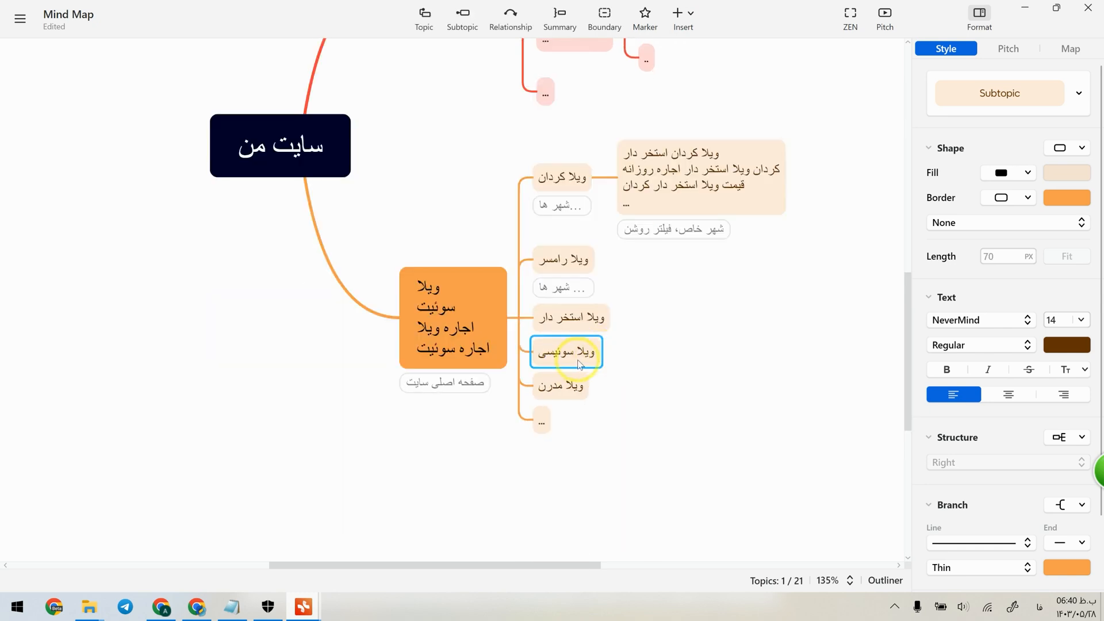
left_click(683, 12)
left_click(715, 63)
type("ویژگی فعال")
left_click(794, 387)
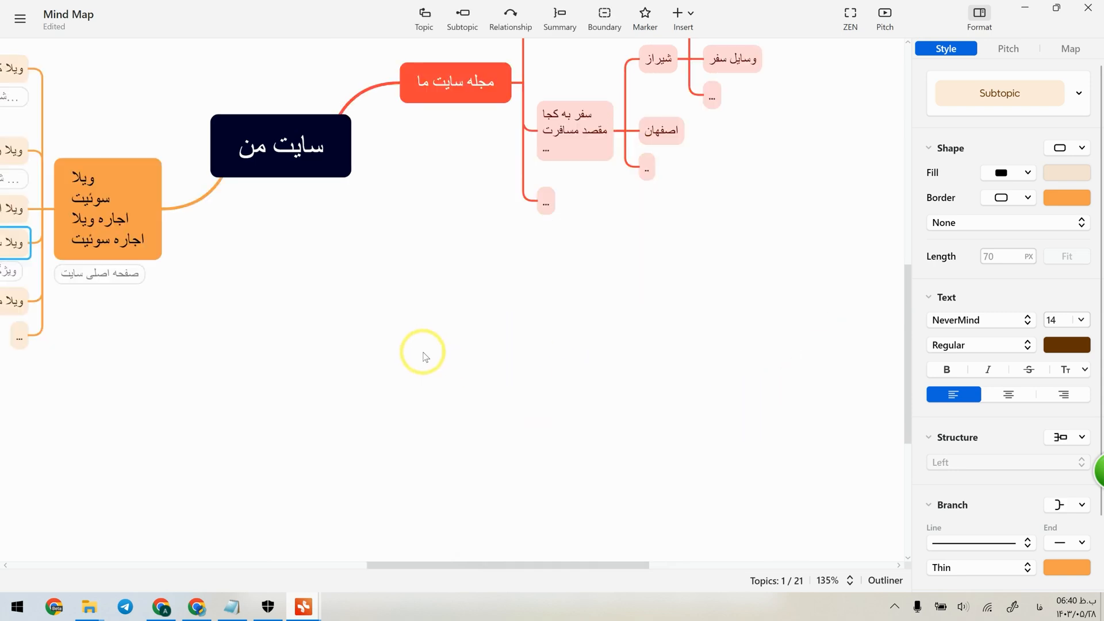
Review the labels on the villa branch, opening and closing the label of "ویلا سوئیسی" unchanged.
left_click(323, 365)
scroll(178, 361, "up", 3)
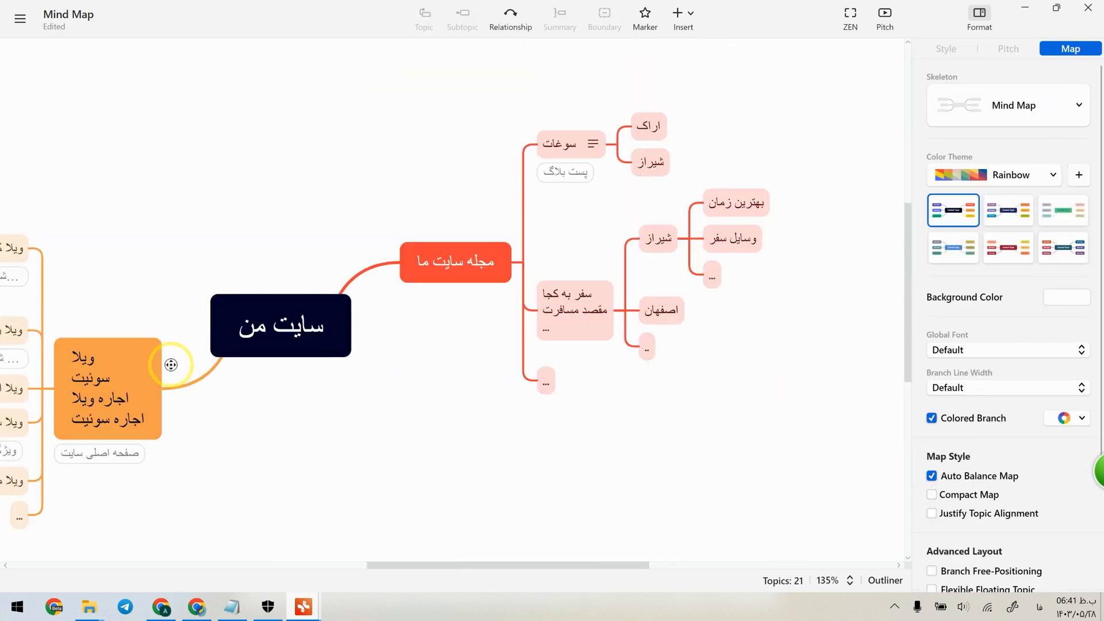
scroll(171, 365, "down", 7)
scroll(119, 387, "up", 7)
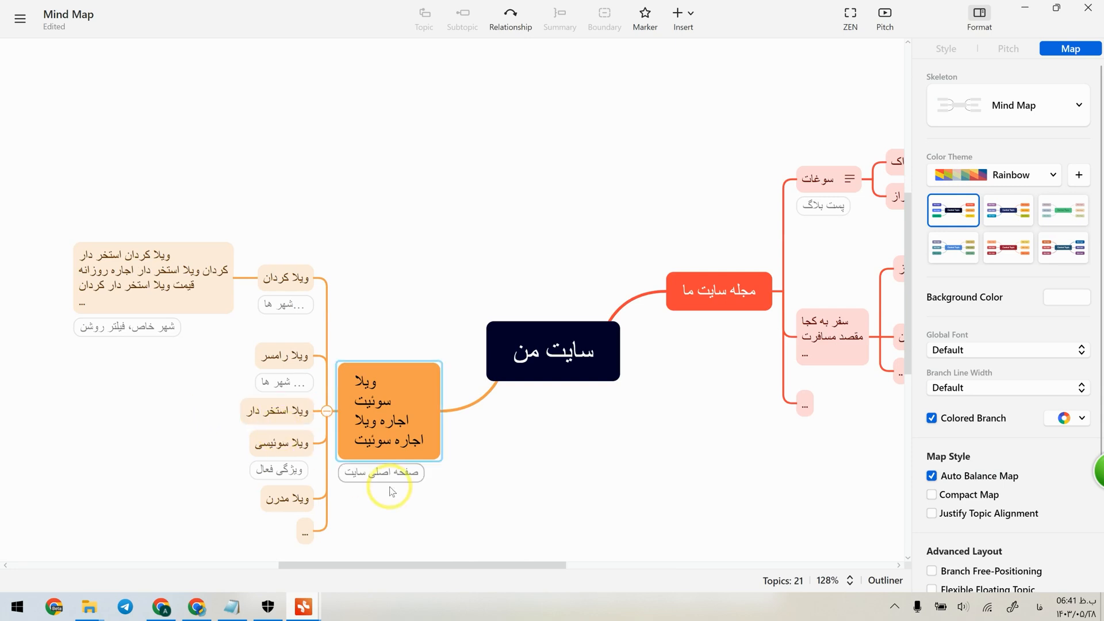
left_click(291, 469)
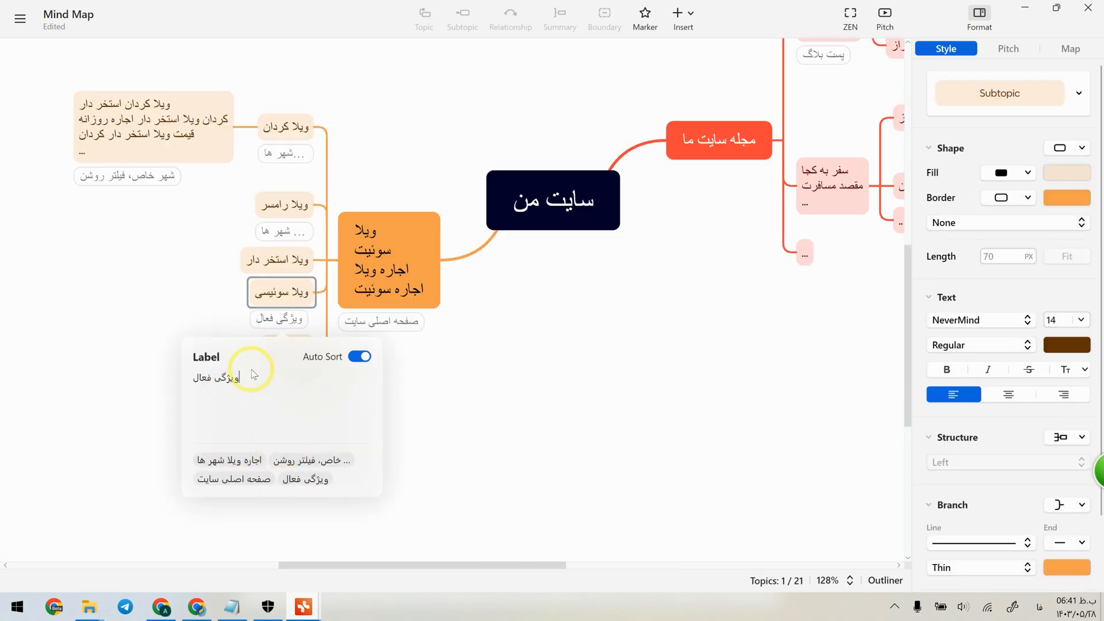
key("Escape")
Switch to Chrome, search Google for "ویلا سوئیسی" and open Jajiga's Swiss cottage listing to check its active filter.
left_click(196, 606)
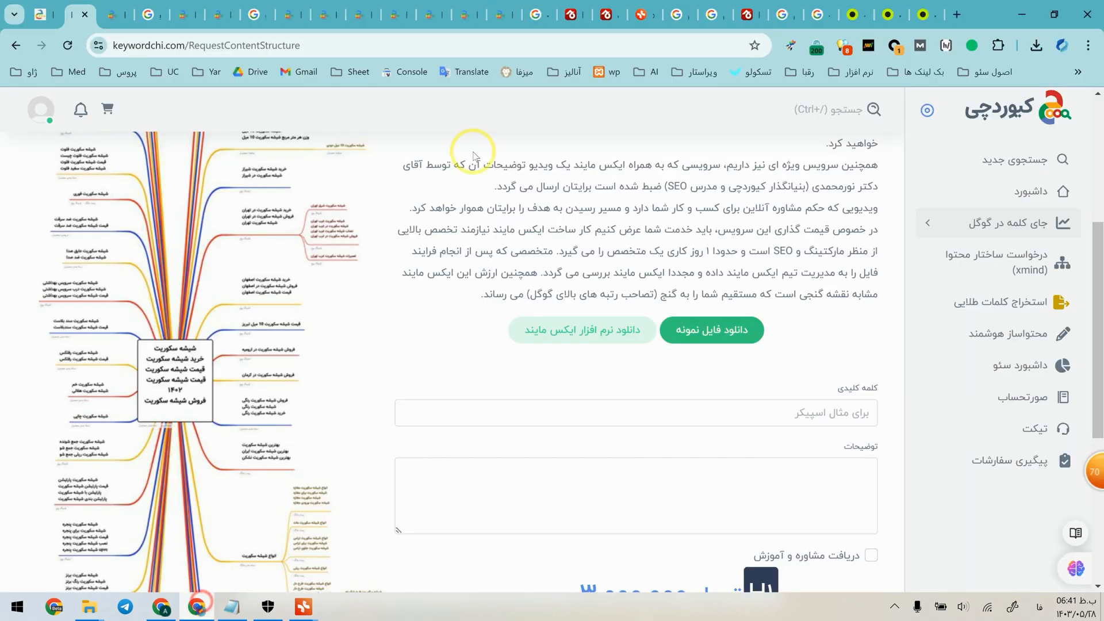
left_click(432, 44)
type("ویلا سئ")
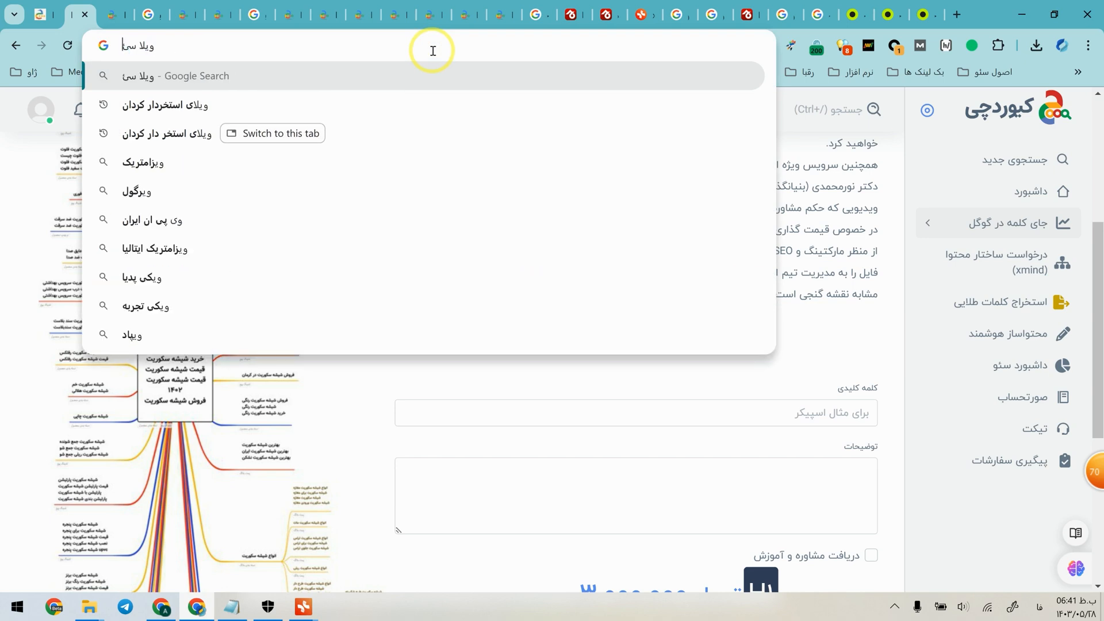
key("BackSpace")
type("وئیسی")
key("Return")
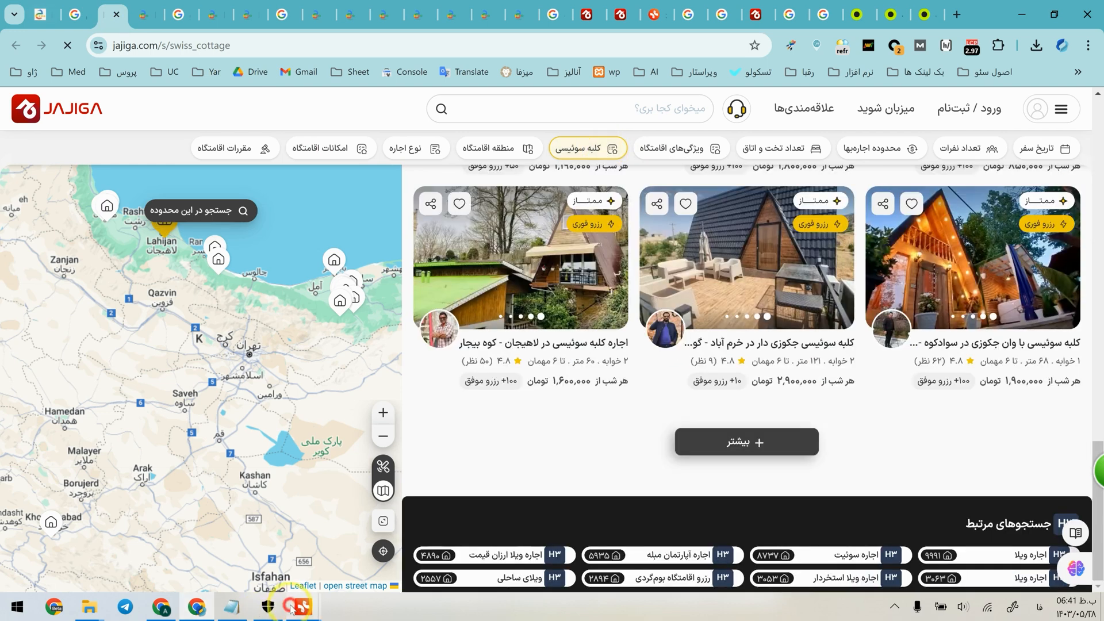
Return to the Mind Map window and examine the overall structure and labels of the villa and magazine branches.
mouse_move(303, 605)
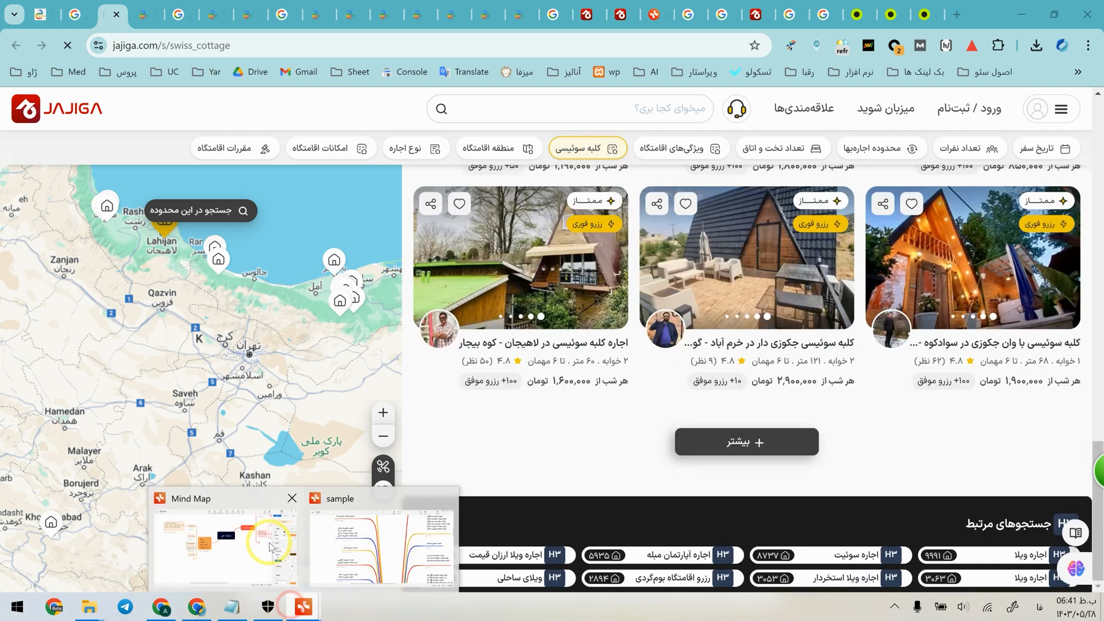
left_click(270, 537)
left_click(213, 338)
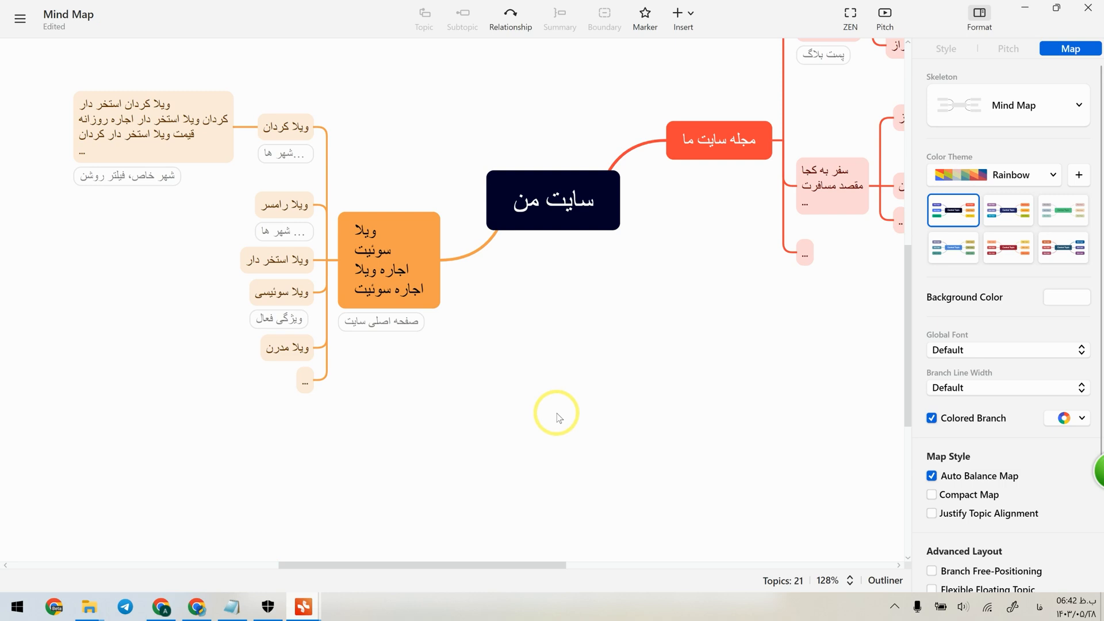
scroll(557, 417, "down", 5)
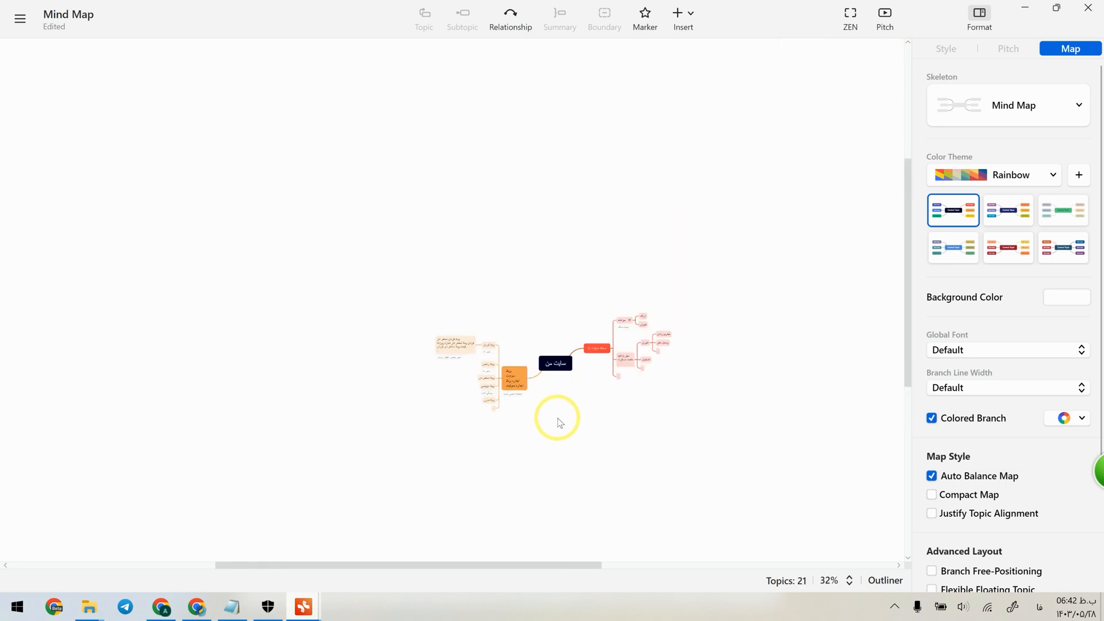
scroll(616, 338, "up", 1)
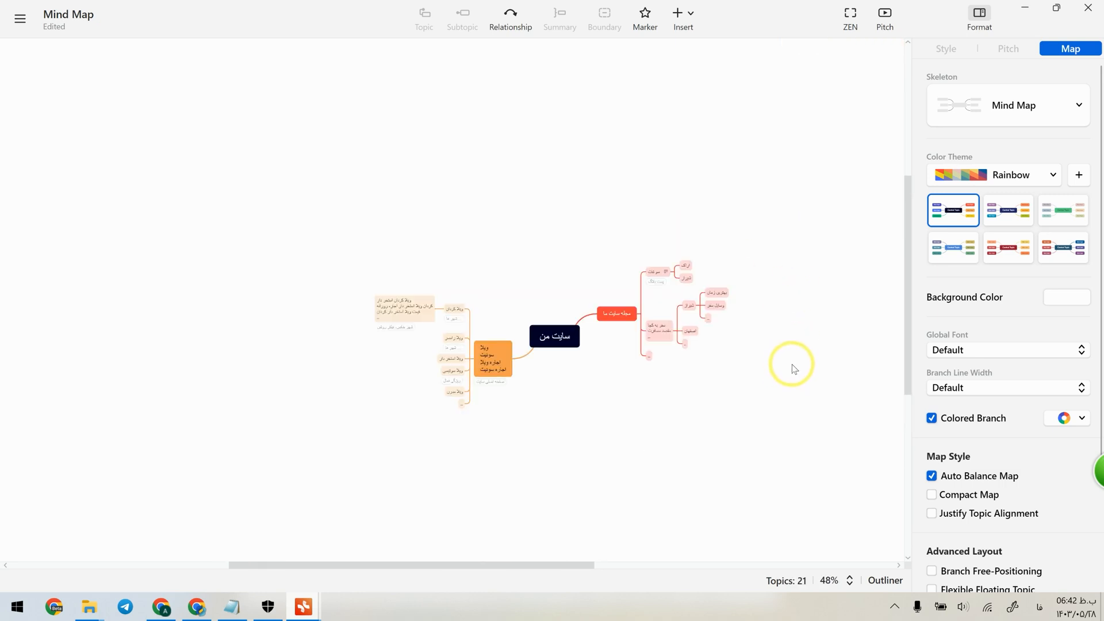
scroll(799, 385, "up", 5)
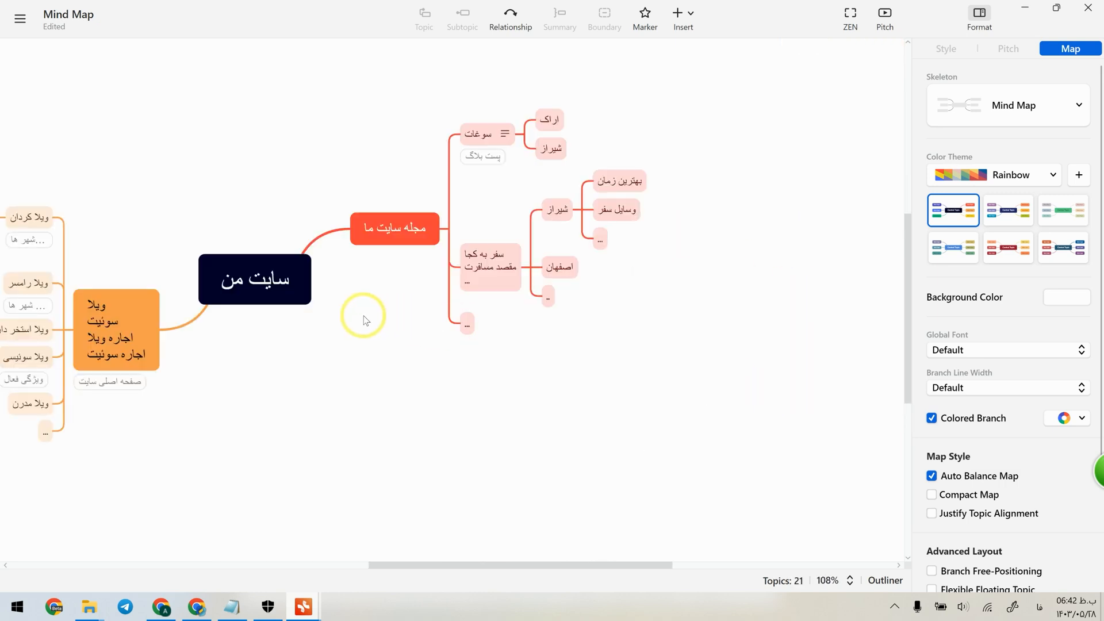
scroll(261, 310, "down", 5)
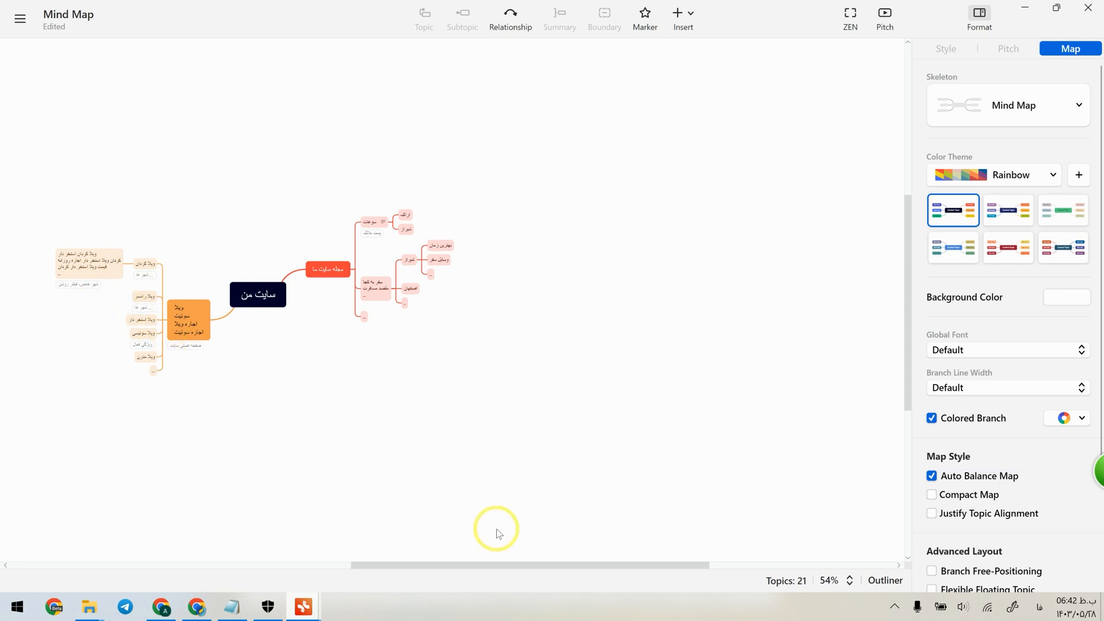
left_click_drag(541, 566, 483, 567)
scroll(357, 314, "up", 5)
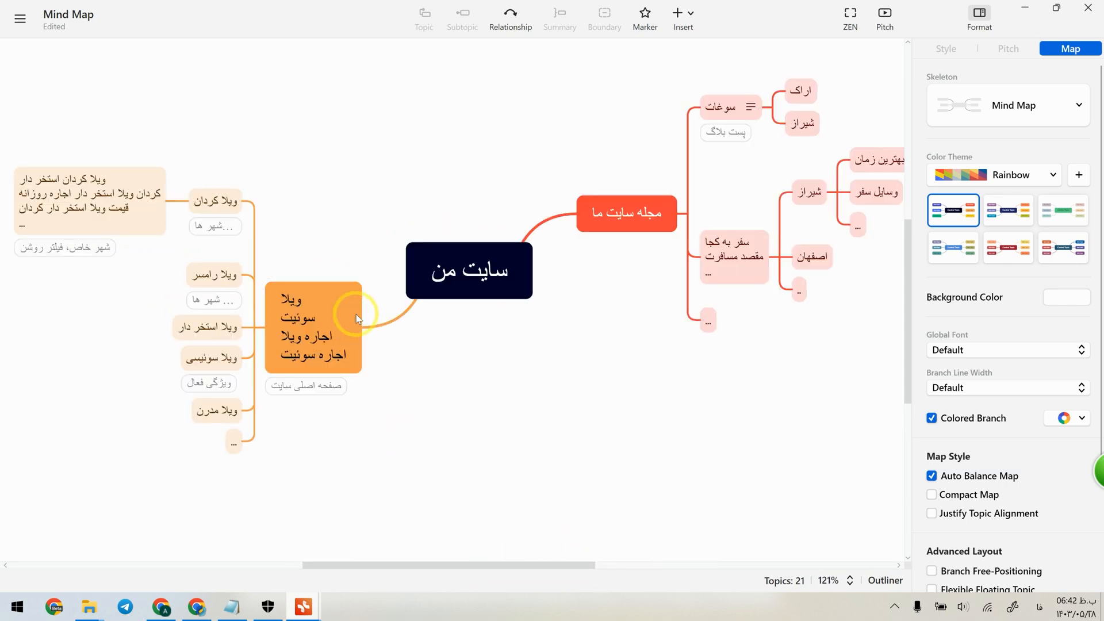
scroll(357, 315, "down", 5)
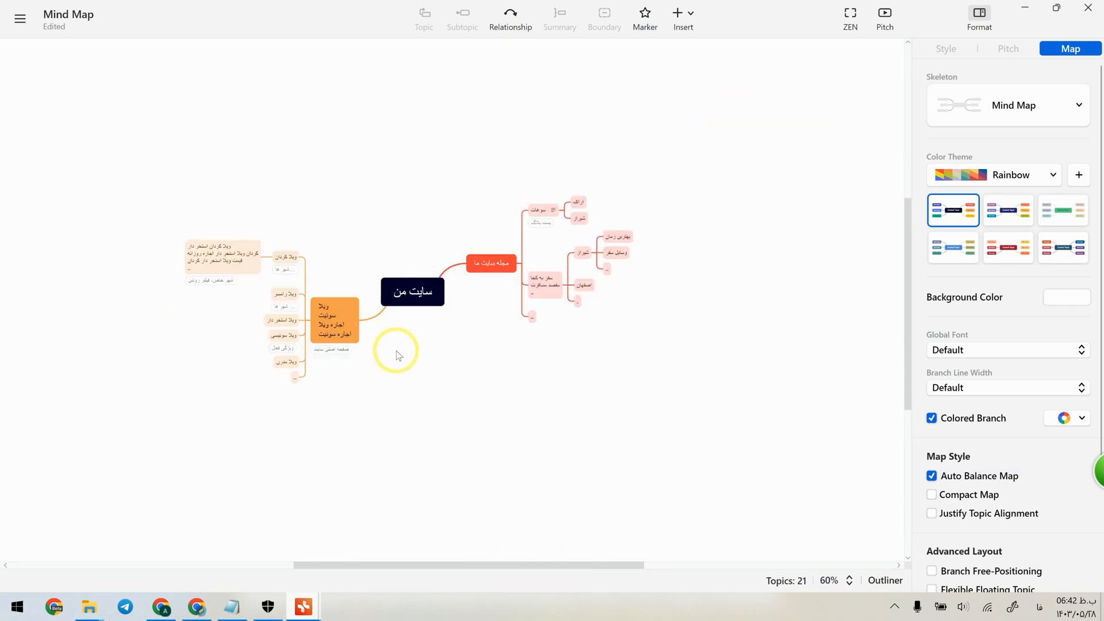
scroll(396, 351, "up", 3)
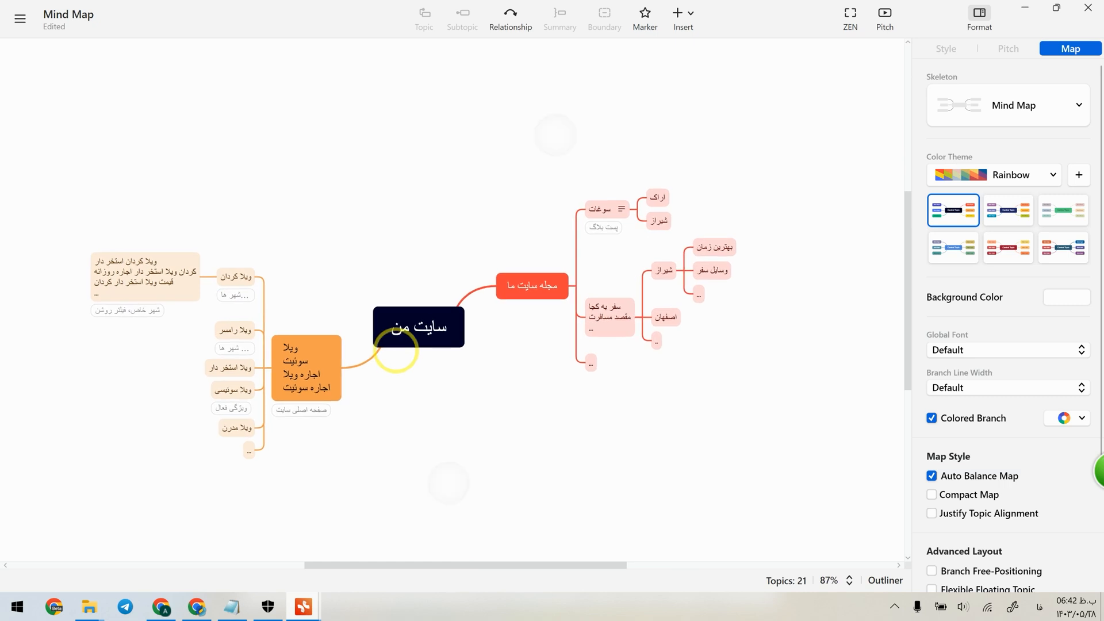
scroll(395, 351, "up", 1)
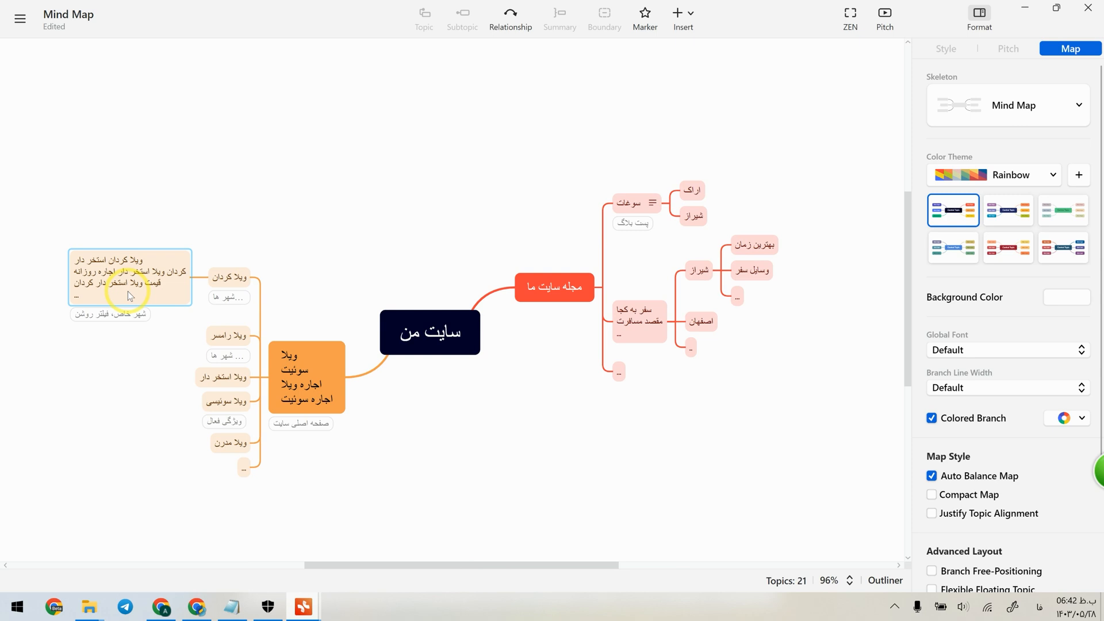
Draw relationship arrows from the "ویلا کردان استخر دار" keyword subtopic to "ویلا کردان" and to the main villa topic.
left_click(225, 275)
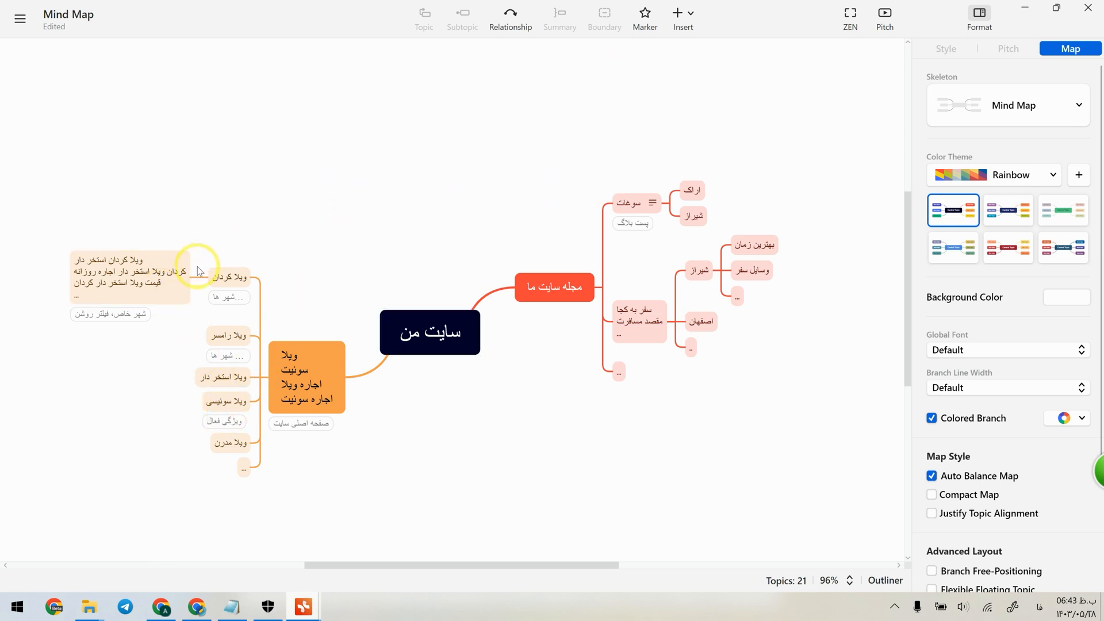
left_click(517, 23)
left_click(164, 276)
left_click(225, 280)
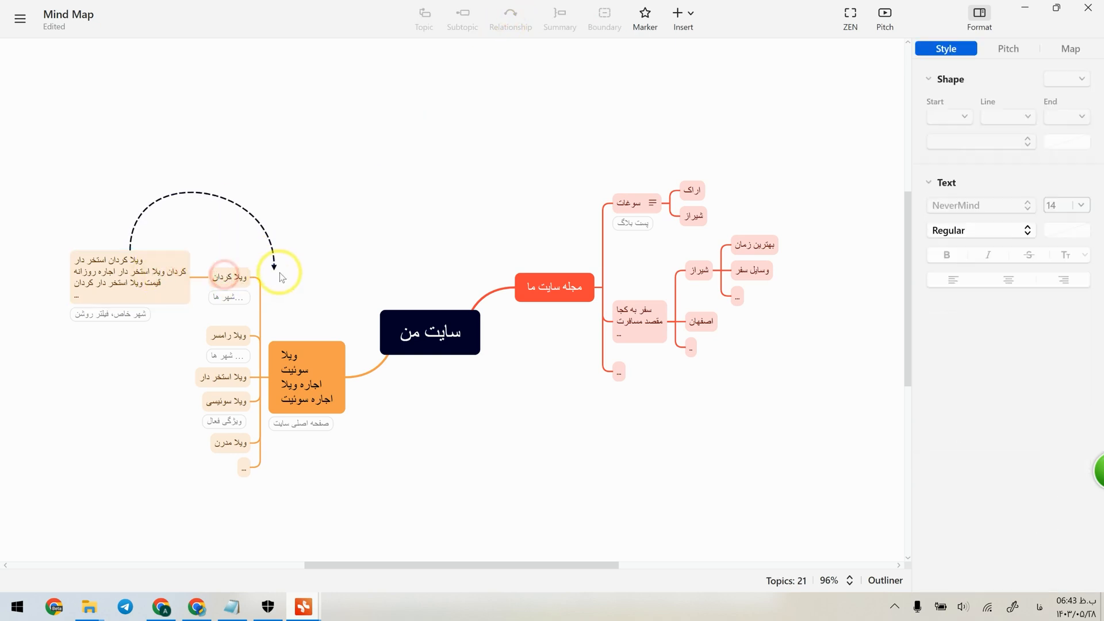
left_click(172, 279)
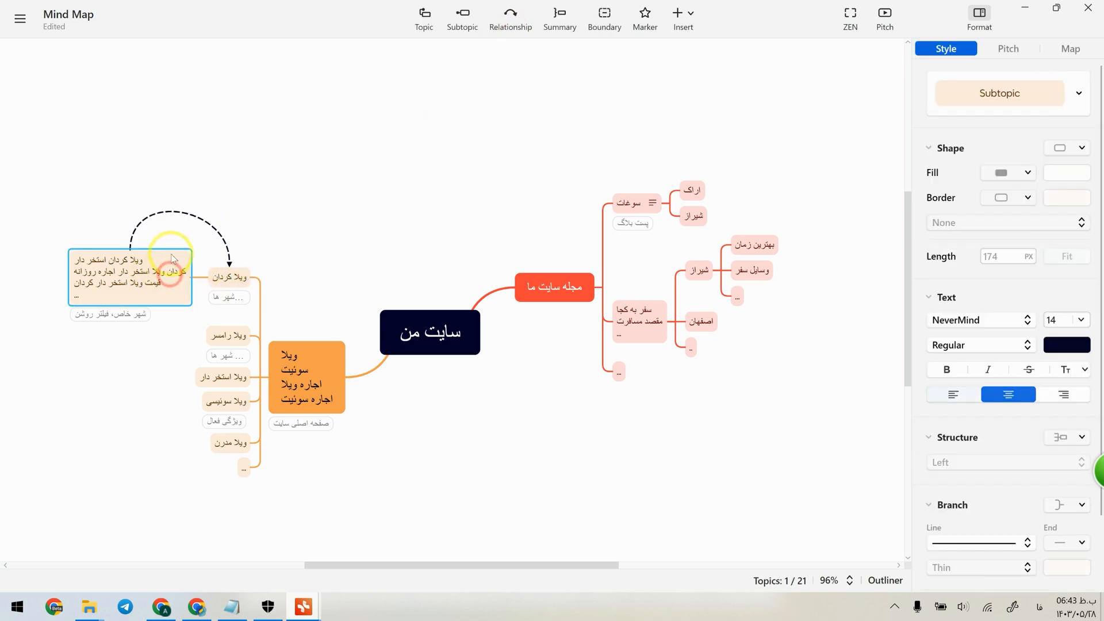
left_click(508, 18)
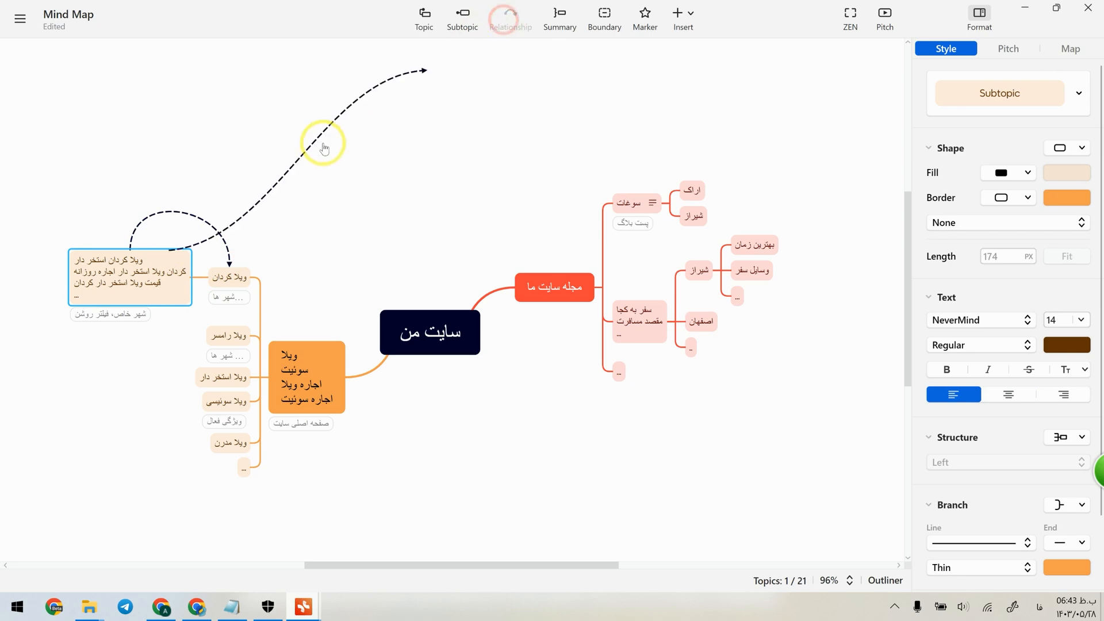
left_click(310, 368)
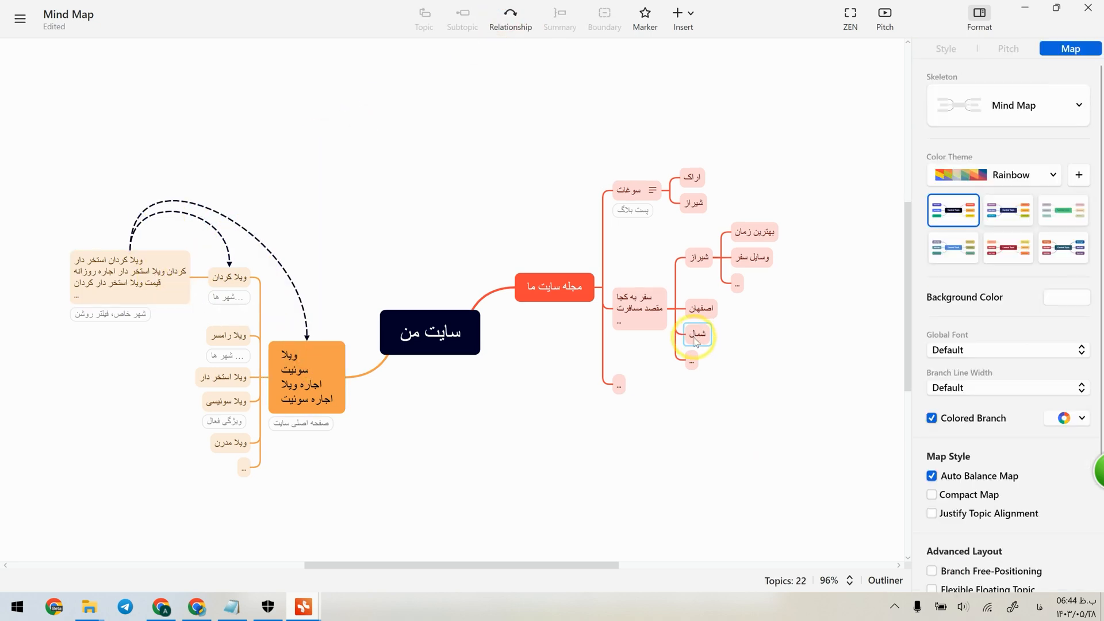
Add a "شمال" subtopic below "اصفهان" in the travel-destination branch and draw a relationship from it to "ویلا رامسر".
left_click(697, 335)
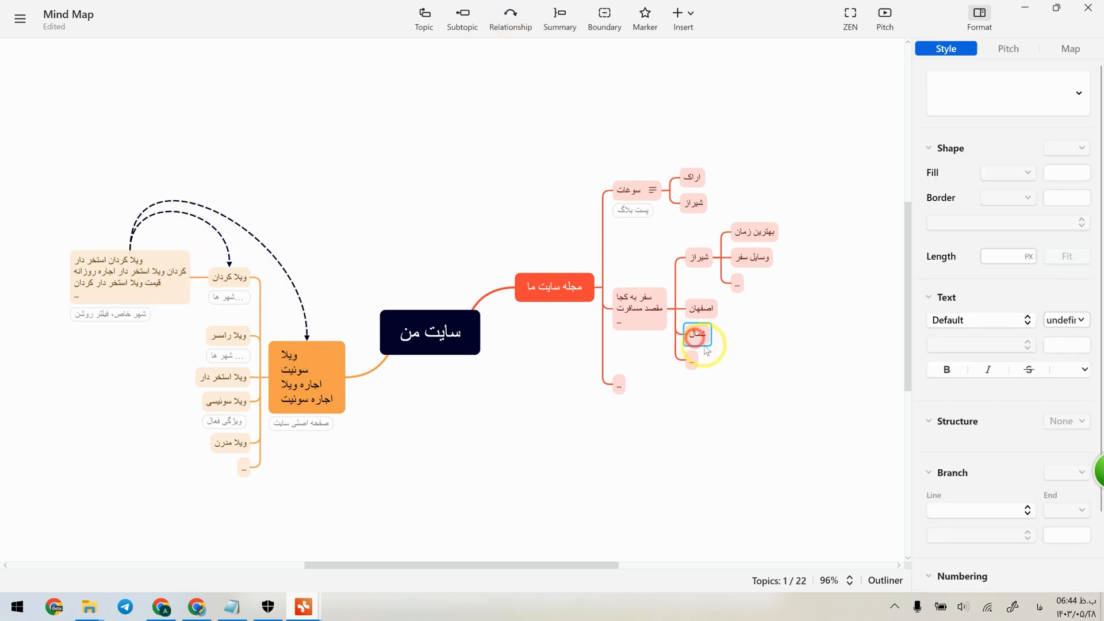
left_click(509, 17)
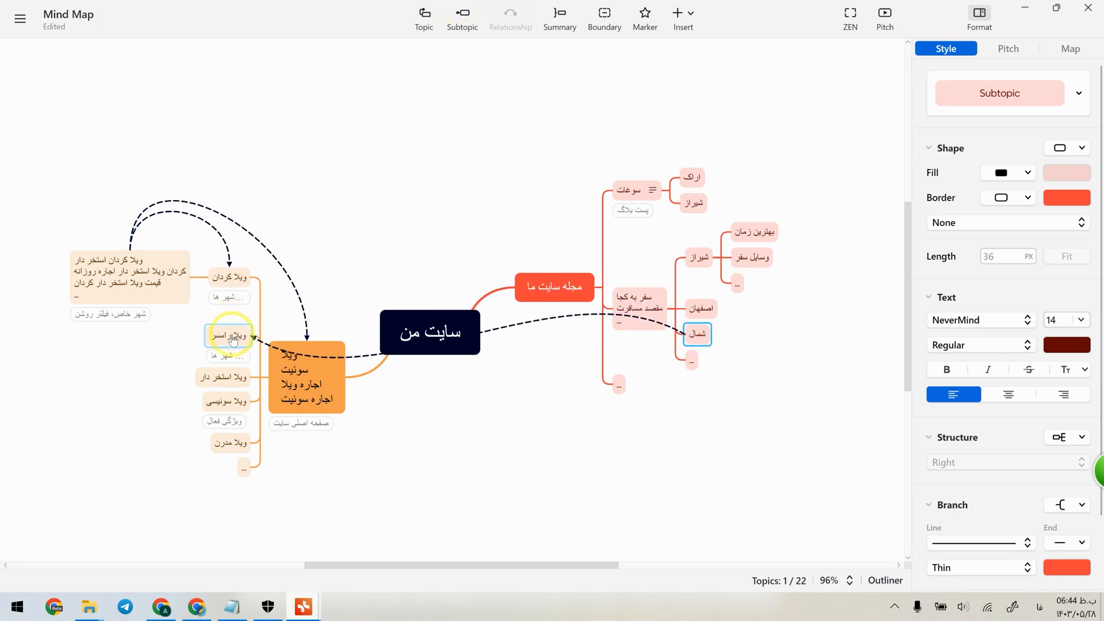
left_click(232, 338)
left_click(661, 464)
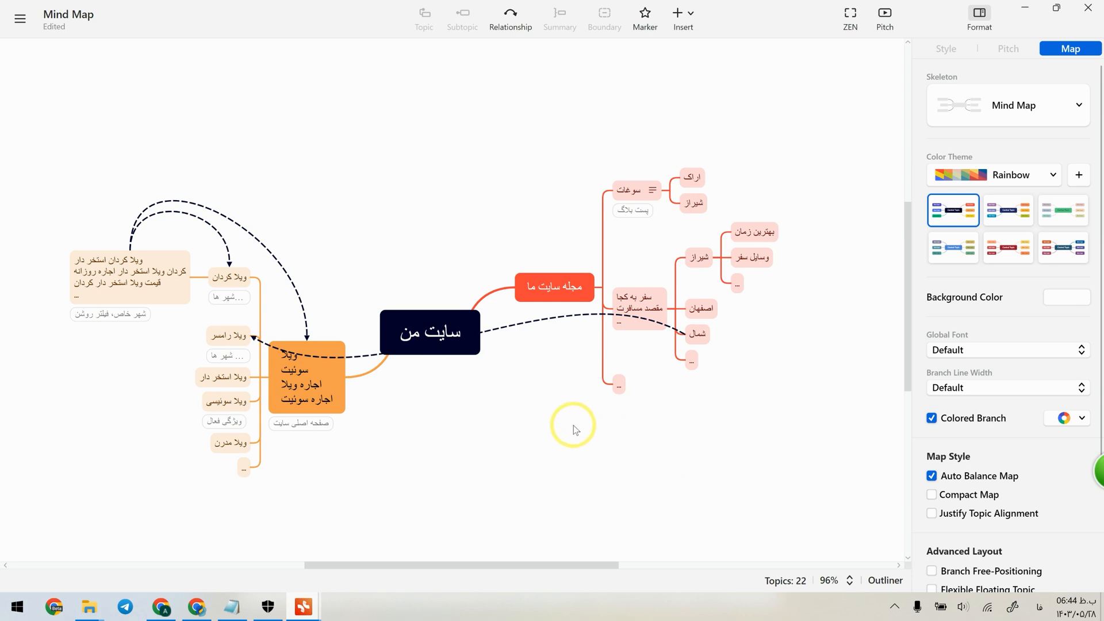
scroll(564, 423, "down", 5)
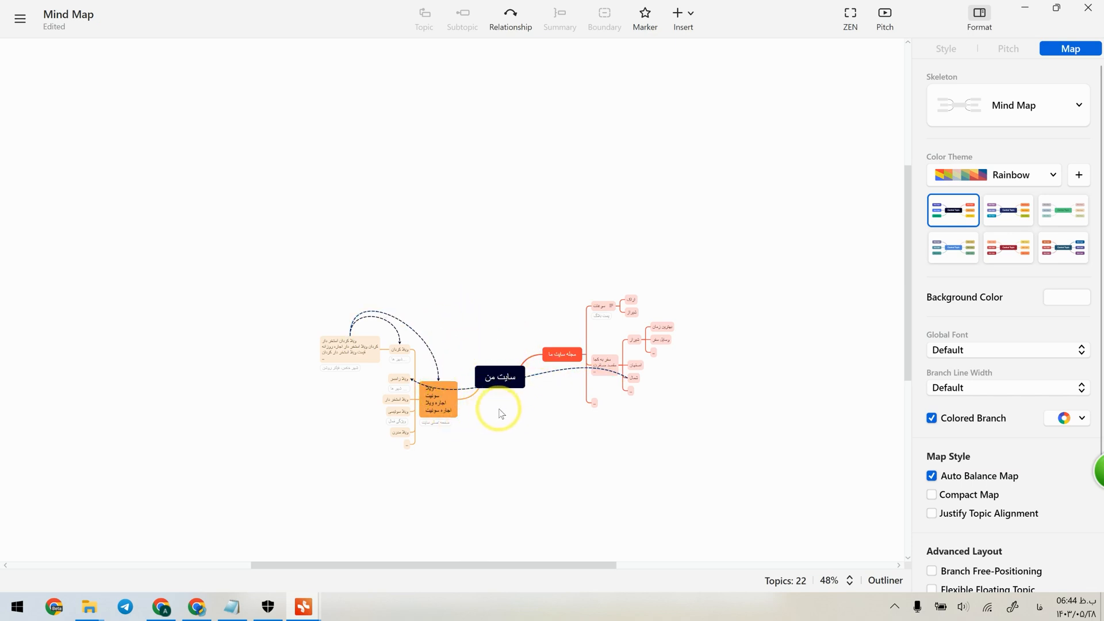
scroll(614, 360, "up", 5)
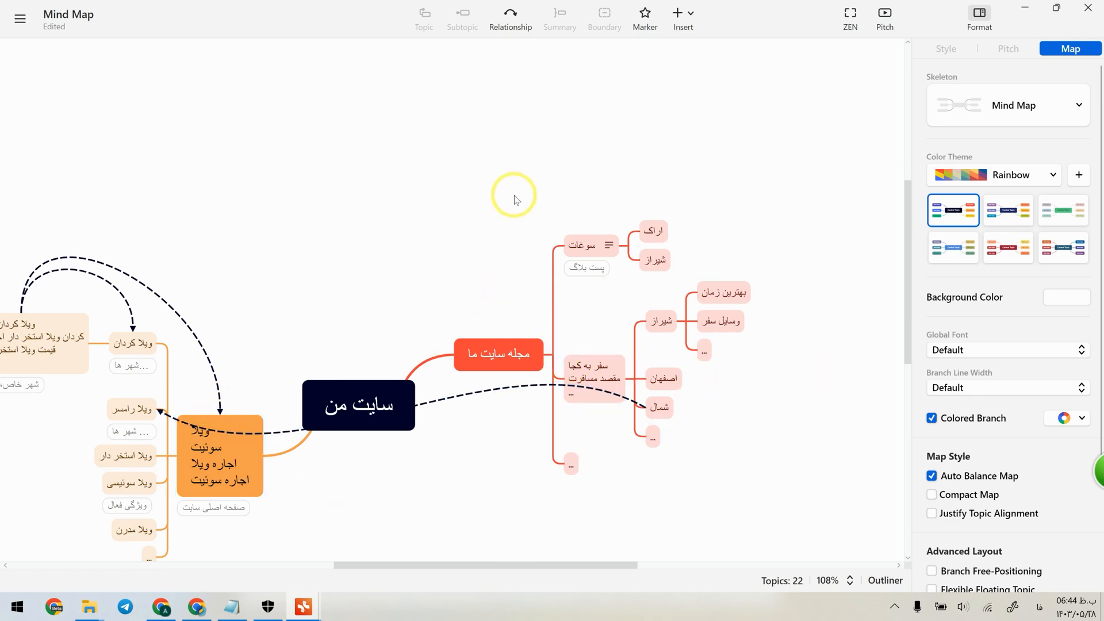
scroll(502, 267, "up", 3)
scroll(431, 322, "down", 6)
scroll(424, 327, "up", 1)
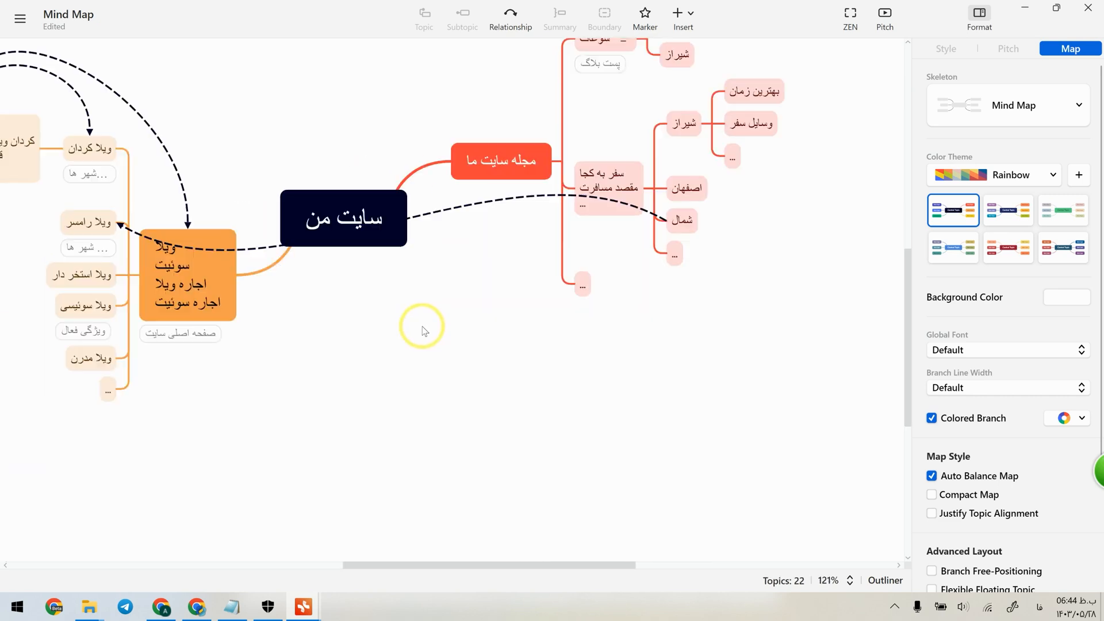
scroll(424, 327, "down", 6)
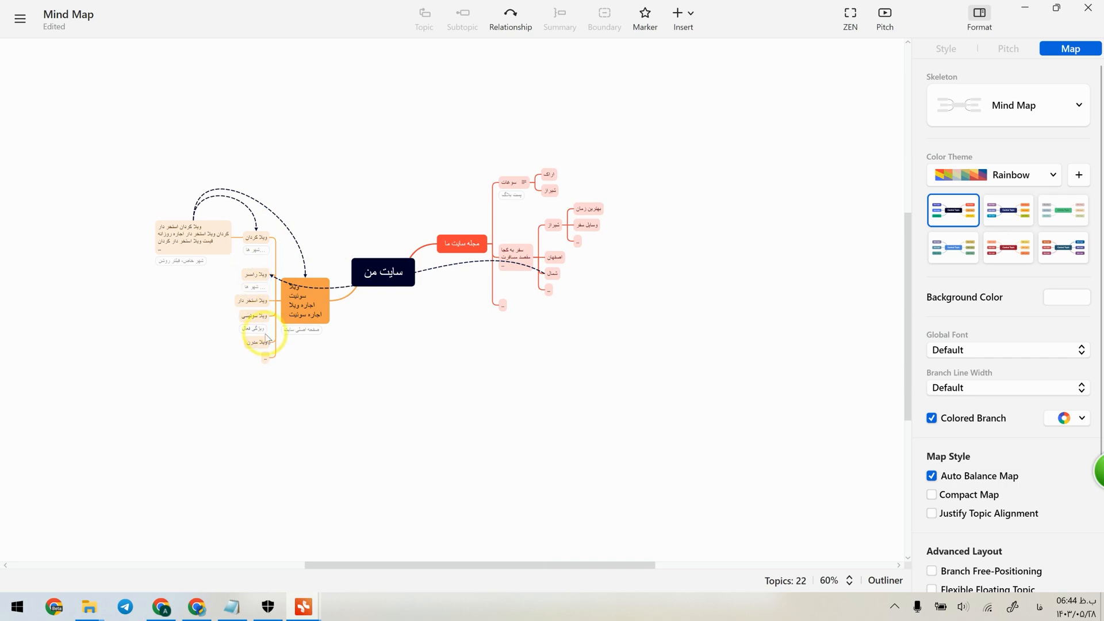
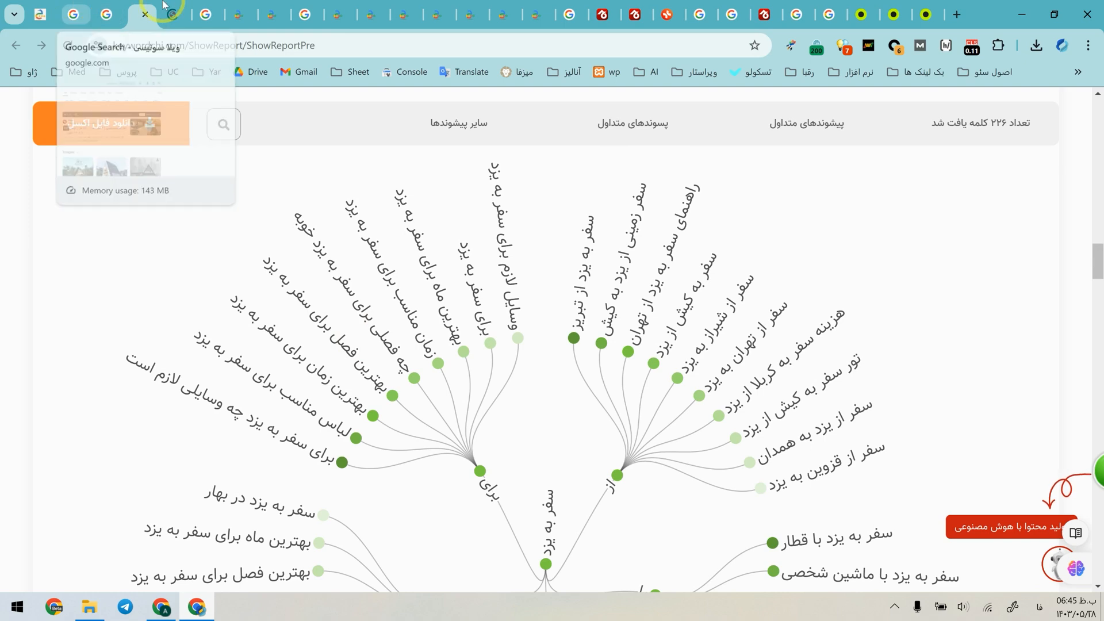
Show the Yazd keyword report as lists and add "بهترین زمان سفر به یزد" to the AI content generator.
left_click(867, 300)
scroll(299, 380, "down", 1)
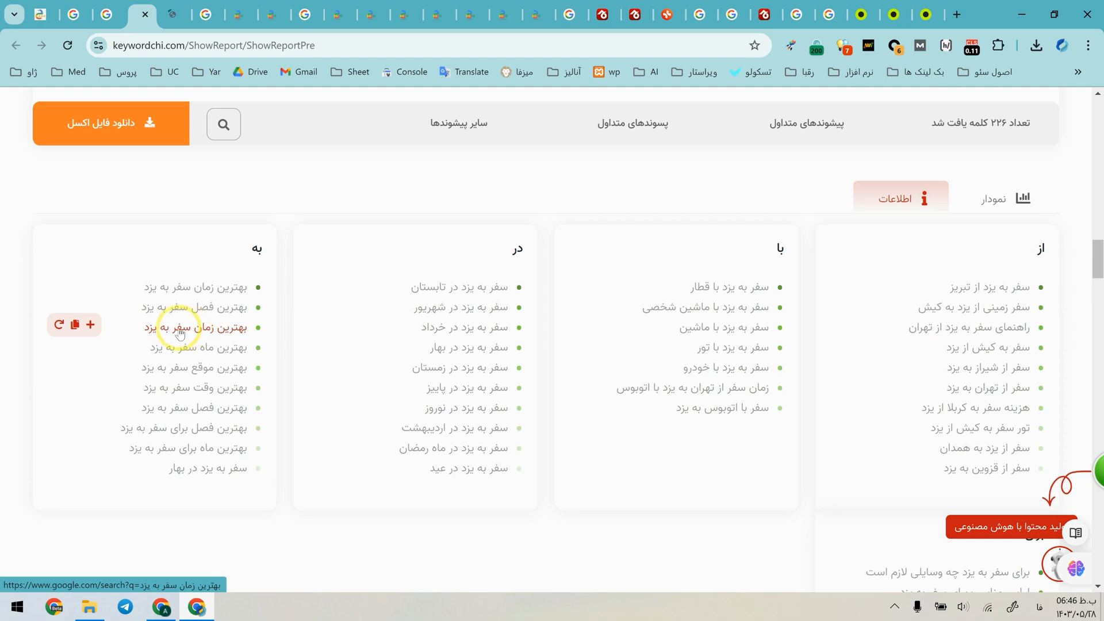
left_click(90, 325)
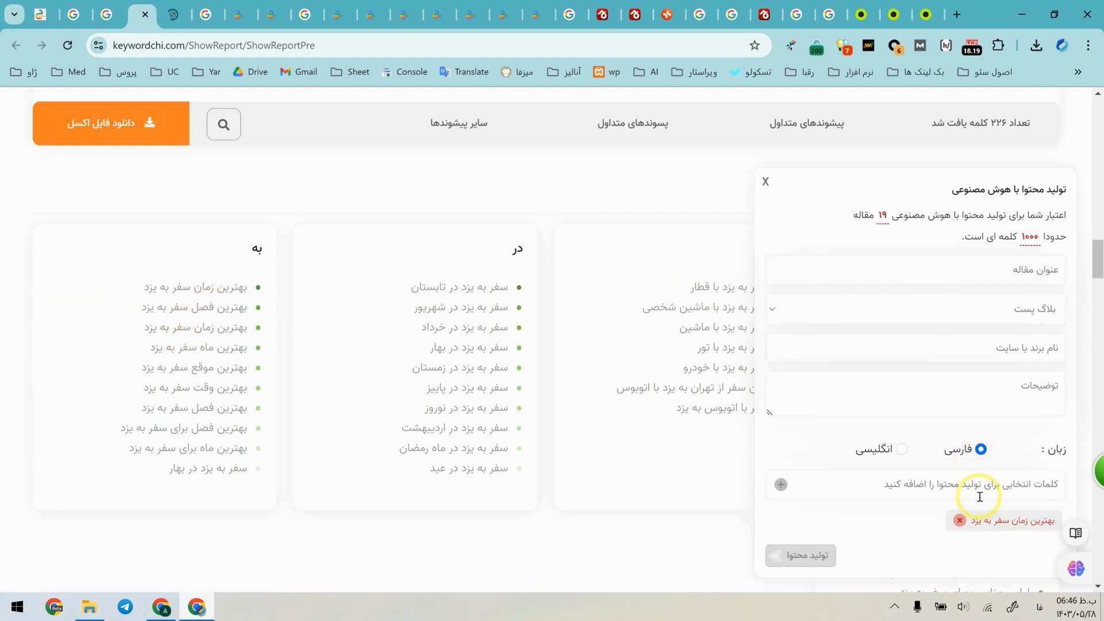
scroll(984, 522, "down", 2)
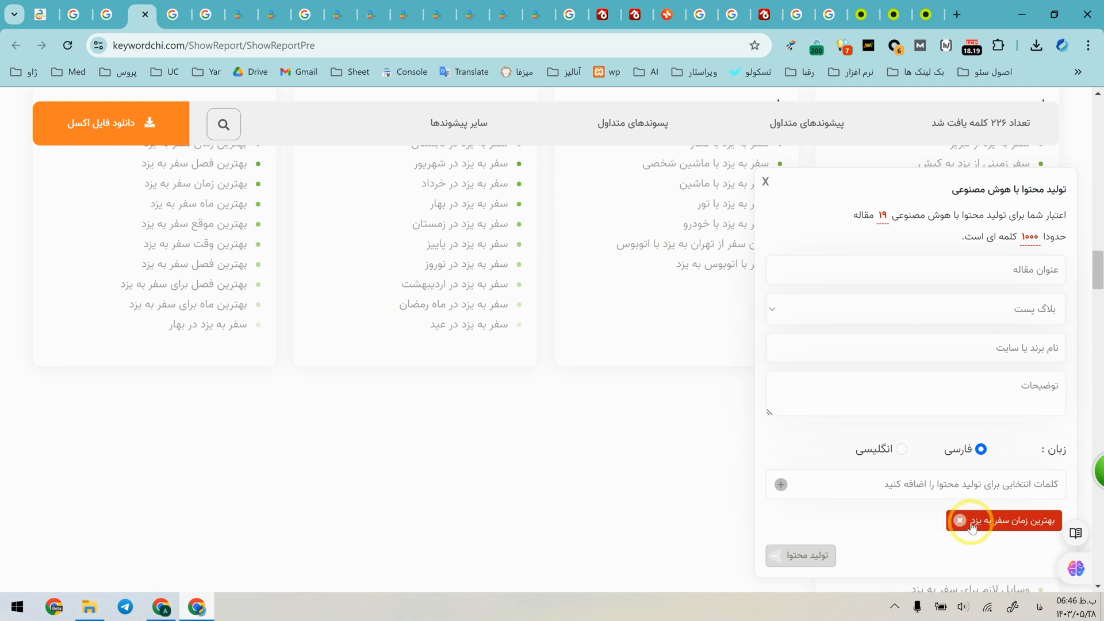
scroll(983, 522, "up", 1)
Title the AI article "بهترین زمان سفر به یزد", keep the blog post type and enter "جاجیگا" as the brand name.
left_click(987, 271)
type("بهترین زم")
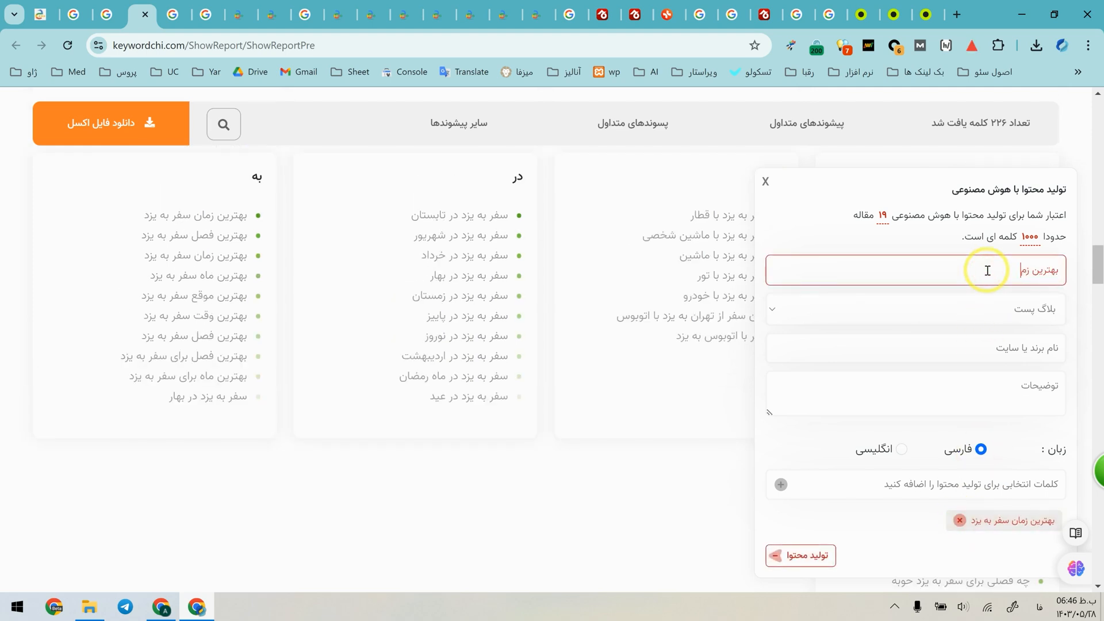
type("ان سفر به یزد")
left_click(992, 307)
left_click(993, 308)
left_click(992, 307)
left_click(1040, 342)
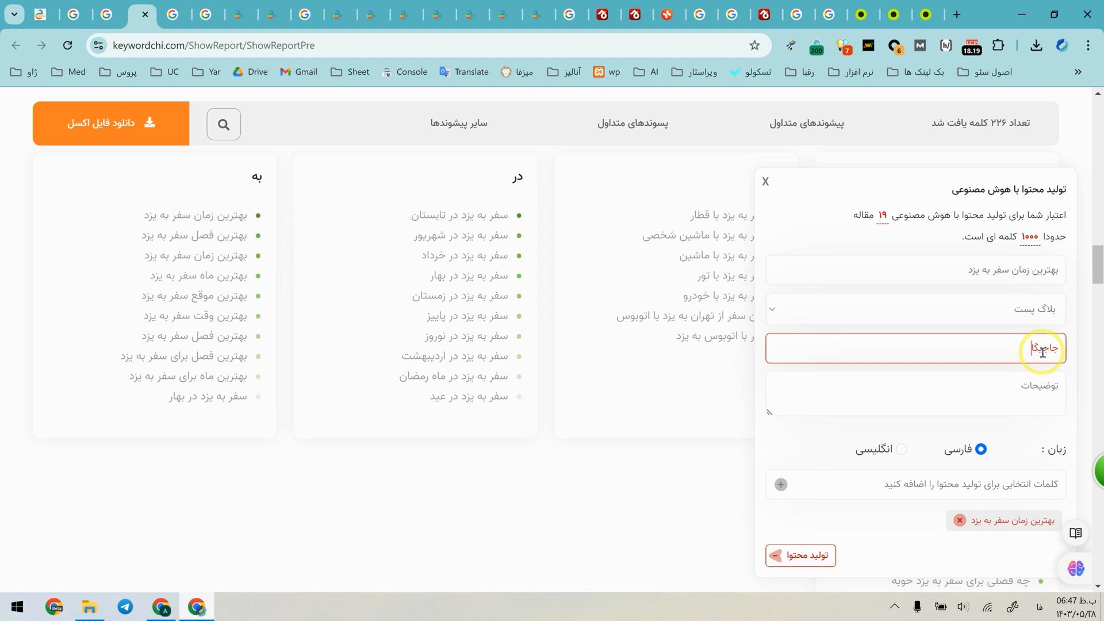
Describe the brand as "جاجیگا یه وبسایت رزرو و اجاره ویلا و سوئیت در شهر های مختلف ایران است" and submit the article for generation.
left_click(1019, 385)
type("جای")
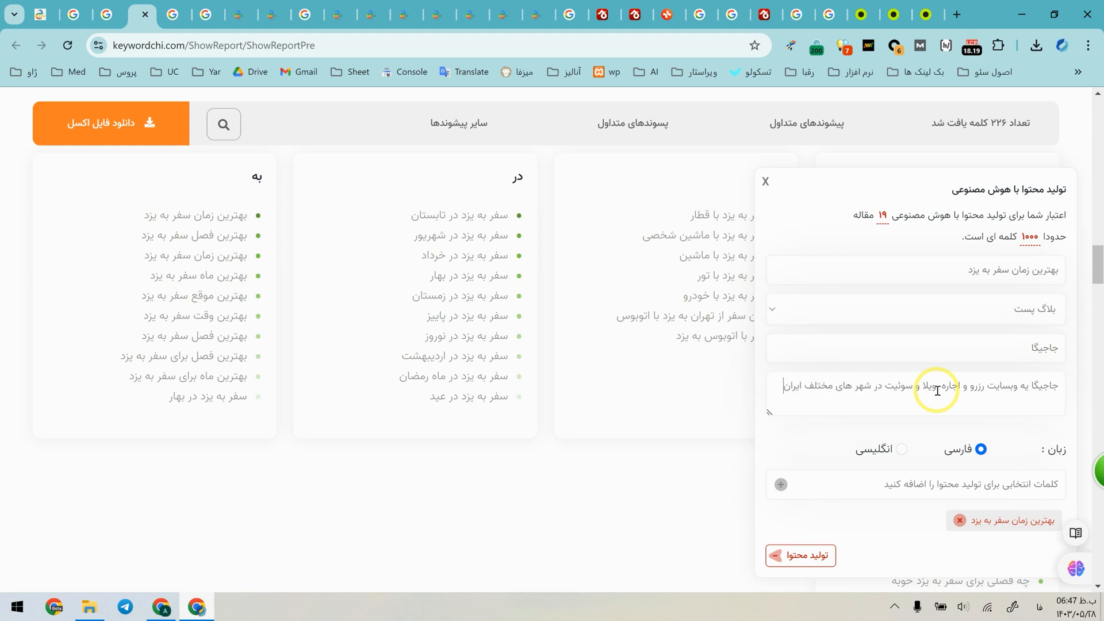
left_click(998, 484)
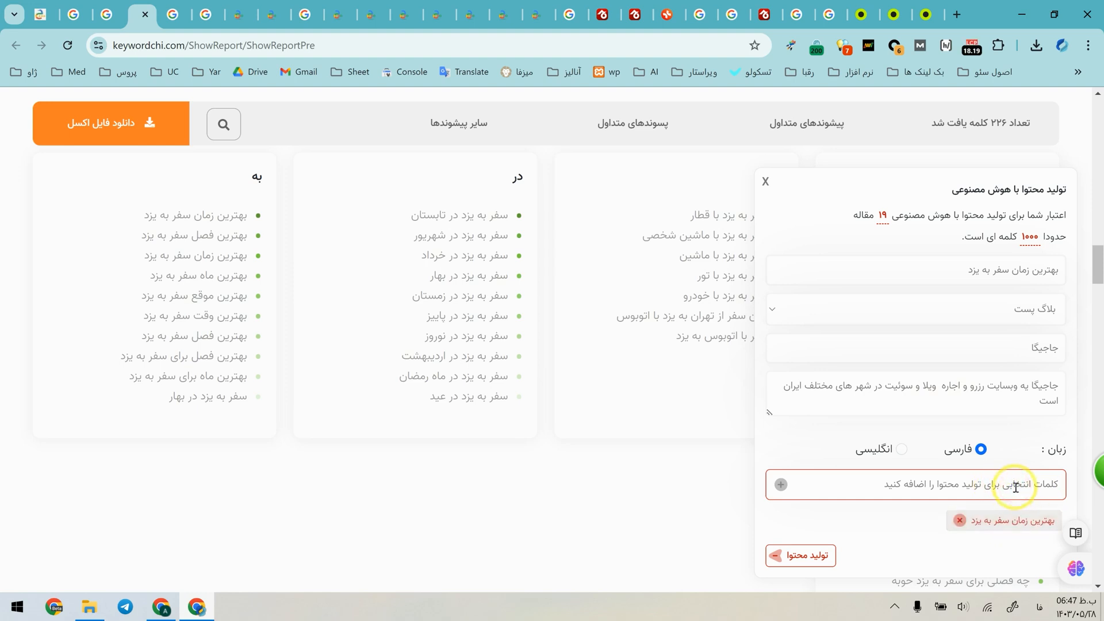
left_click(804, 556)
left_click(564, 402)
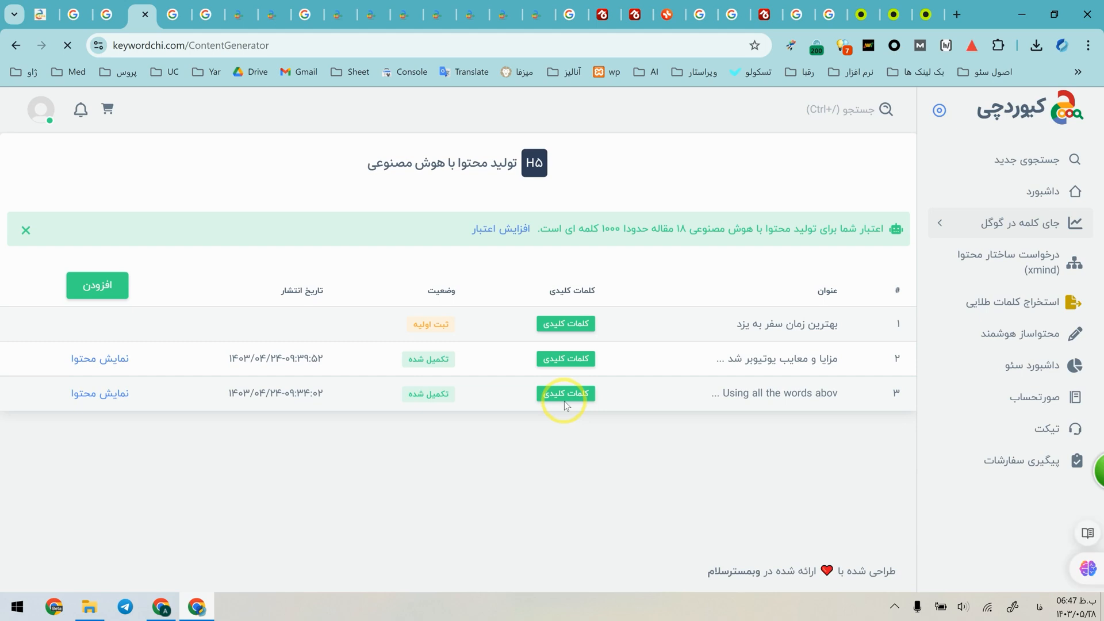
Refresh the AI content list and open the generated "بهترین زمان سفر به یزد" article.
left_click_drag(829, 323, 739, 321)
left_click(738, 320)
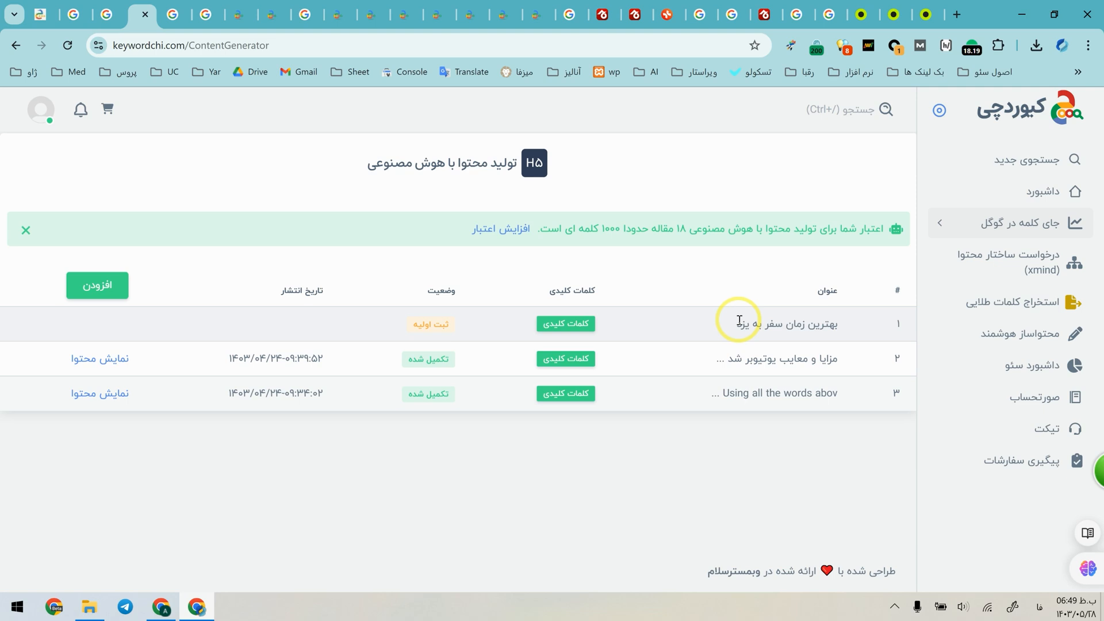
left_click(70, 47)
left_click(116, 322)
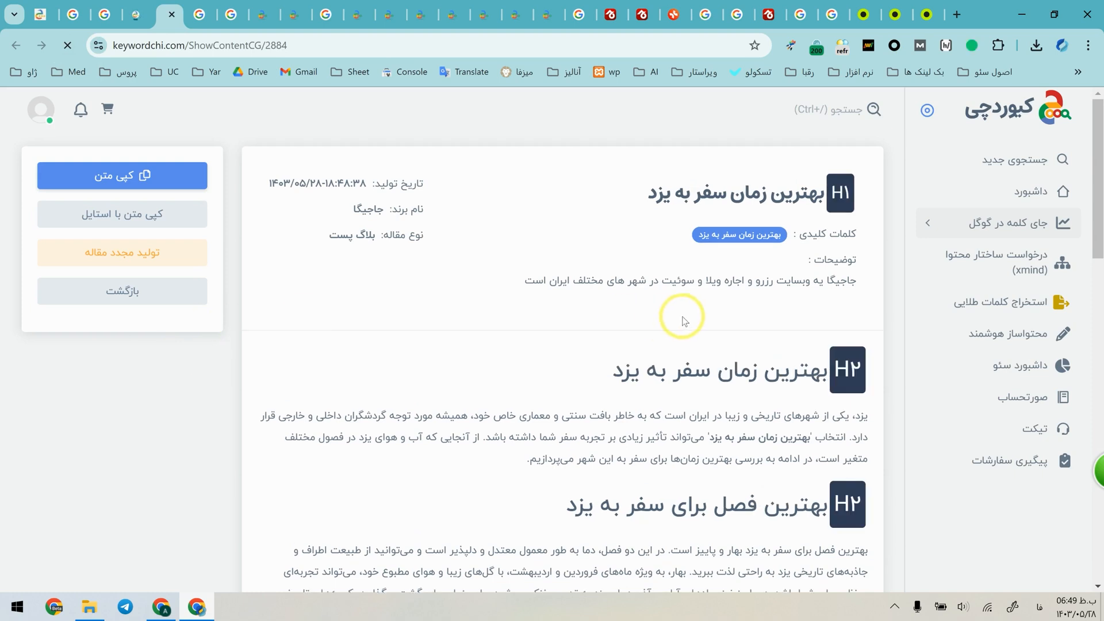
Examine the article's opening sections and the H2 heading "بهترین فصل برای سفر به یزد".
scroll(741, 326, "down", 1)
scroll(802, 328, "down", 1)
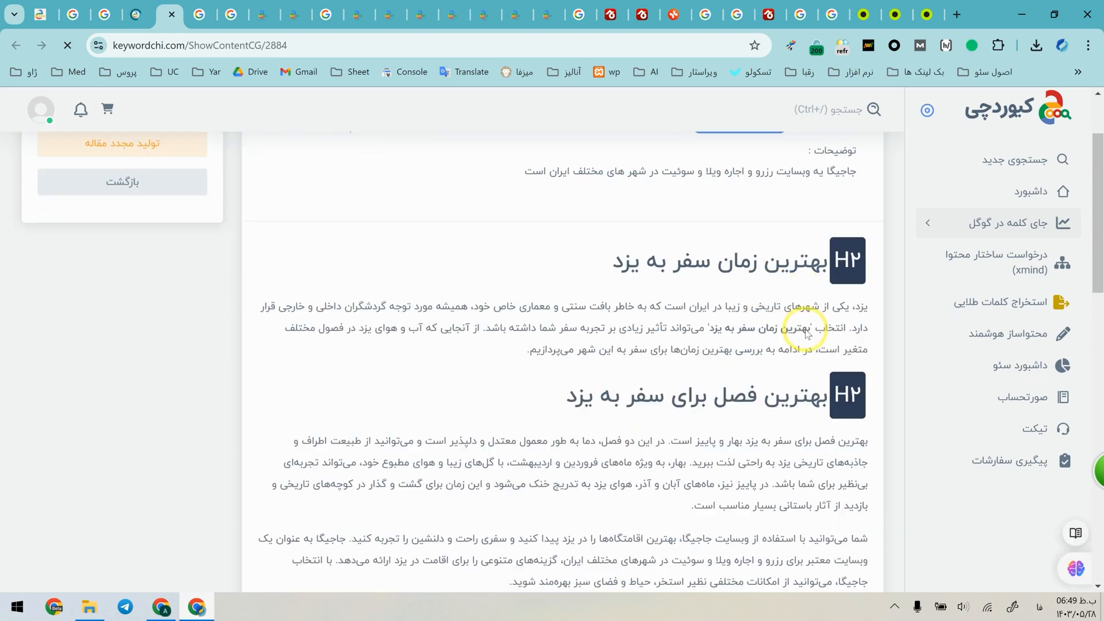
scroll(757, 179, "down", 1)
scroll(776, 241, "up", 3)
left_click_drag(822, 371, 530, 397)
left_click(552, 401)
scroll(785, 435, "down", 1)
left_click_drag(809, 434, 524, 437)
scroll(552, 431, "down", 4)
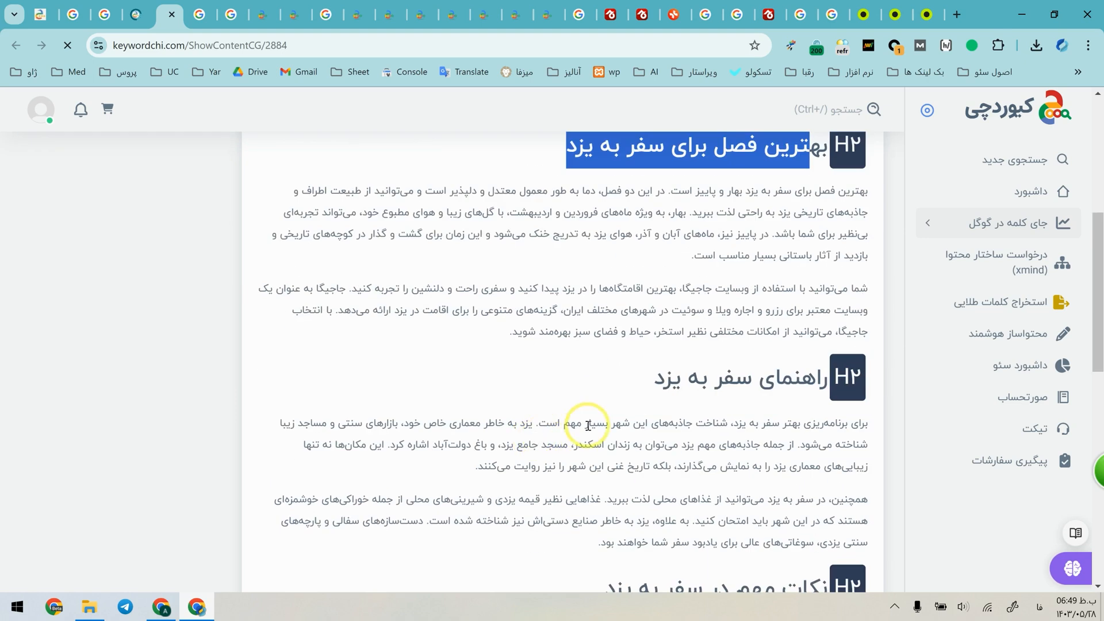
Review the remaining H2 headings, from "راهنمای سفر به یزد" through "نکات مهم در سفر به یزد" to "جاذبه‌های یزد".
left_click(676, 189)
left_click_drag(822, 373, 611, 378)
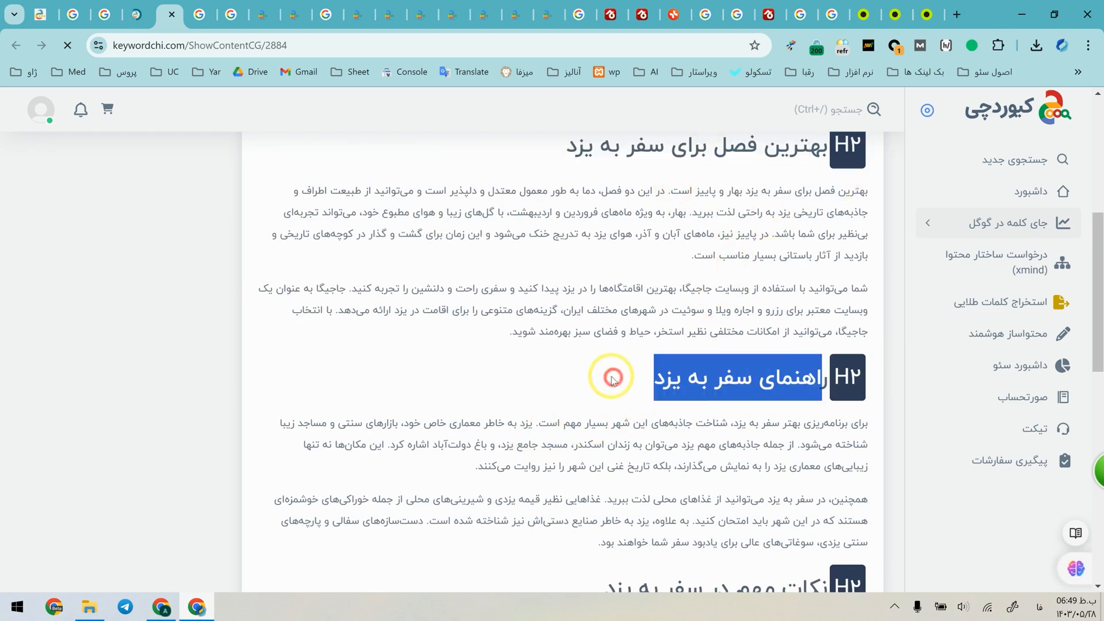
scroll(611, 377, "down", 5)
left_click_drag(782, 236, 598, 242)
left_click(598, 242)
left_click_drag(822, 415, 653, 412)
scroll(653, 411, "down", 1)
scroll(767, 418, "down", 2)
left_click(779, 325)
left_click_drag(826, 260, 708, 266)
left_click(710, 268)
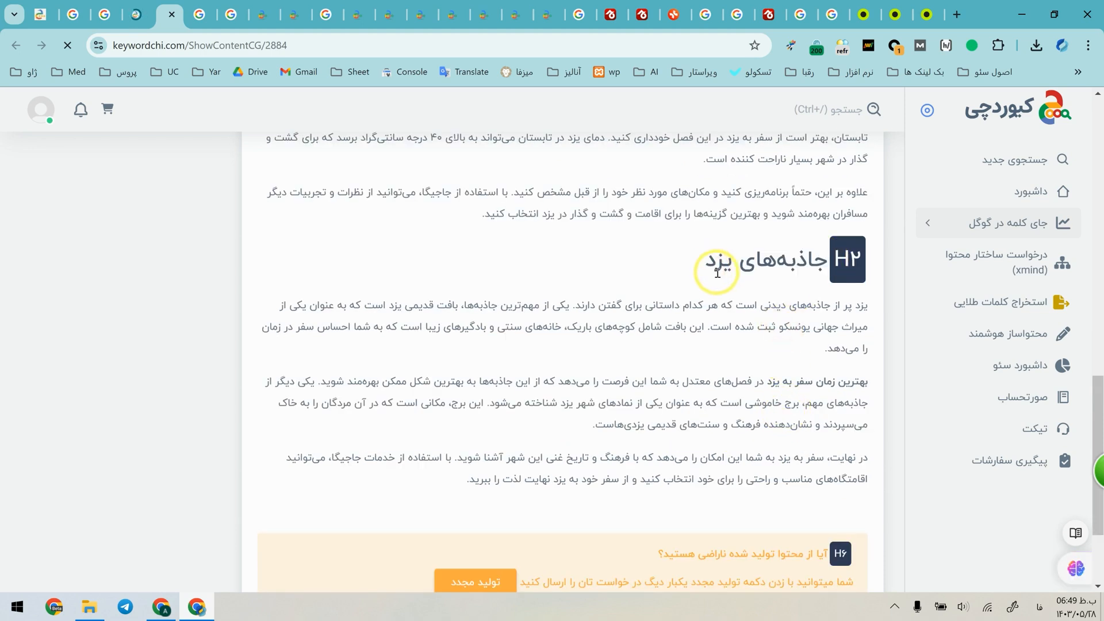
scroll(653, 271, "up", 10)
Start a new AI article titled "جاذبه های دیدنی شهر یزد" with the keyword "جاذبه های یزد".
left_click(998, 342)
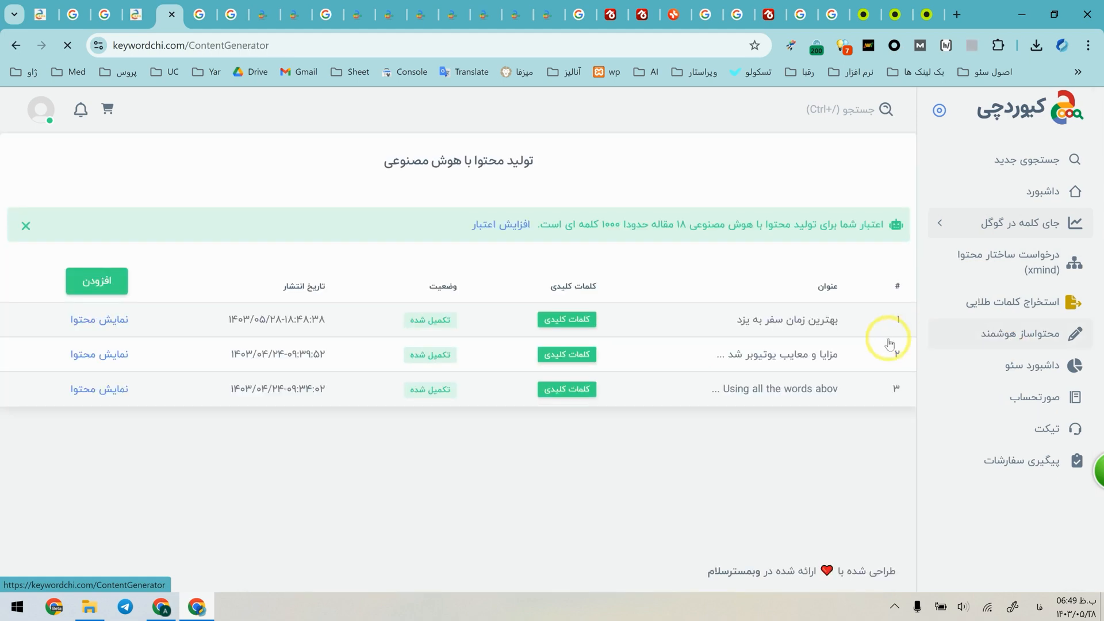
left_click(99, 286)
left_click(661, 213)
type("جاذبه های دیدنی شهر یزد")
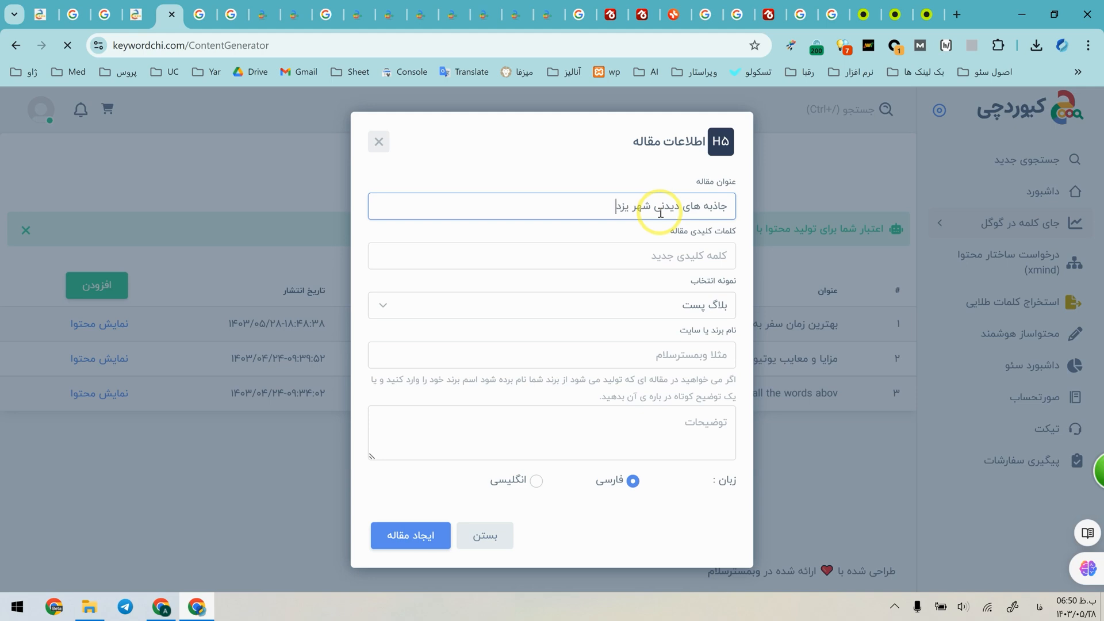
left_click(696, 256)
type("جاذب")
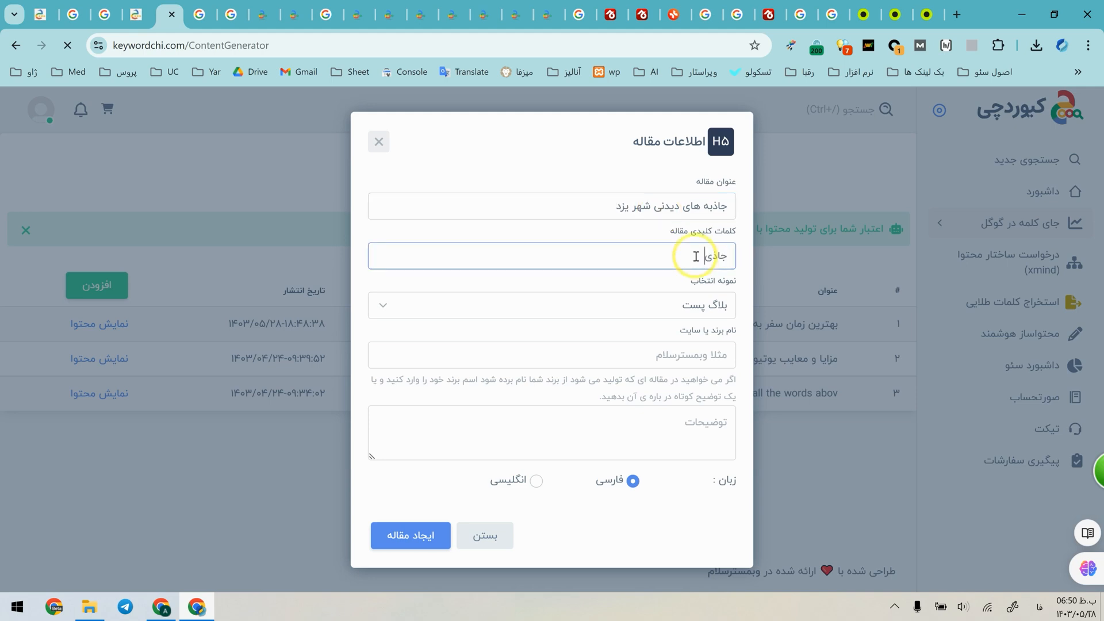
type("ه های یزد")
key("Return")
Copy the brand description sentence from the first article and paste it into the new article's description.
left_click(710, 347)
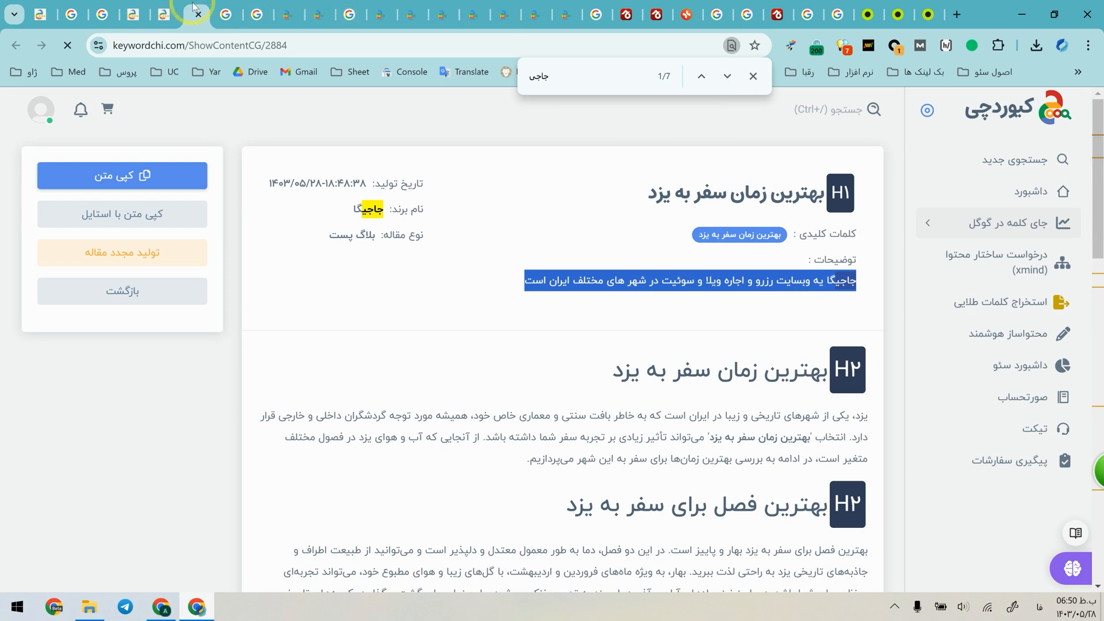
left_click(165, 13)
left_click(648, 420)
type("جاجیگا یه وبسایت رزرو و اجاره ویلا و سوئیت در شهر های مختلف ایران است")
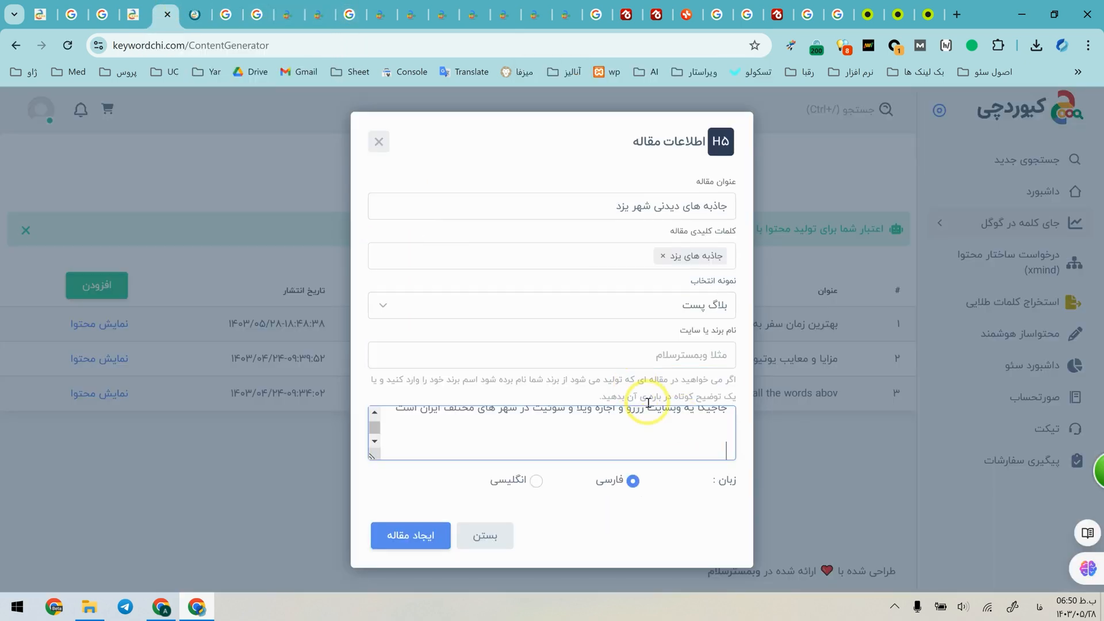
Enter "جاجیگا" as the new article's brand name and create the article.
left_click(646, 352)
type("جاج")
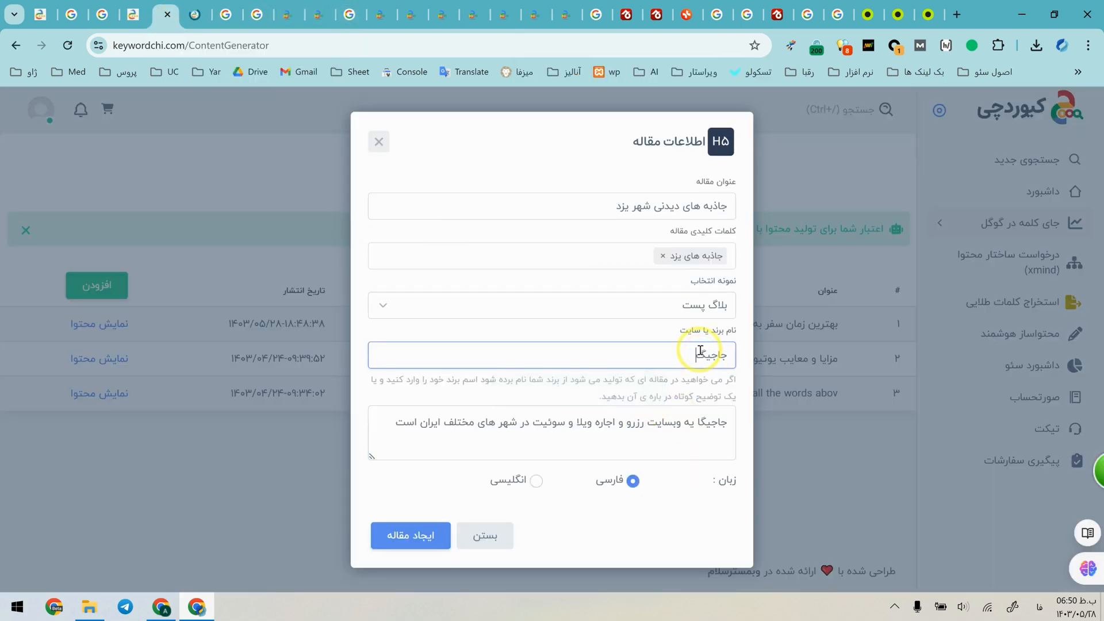
left_click(408, 536)
left_click(561, 403)
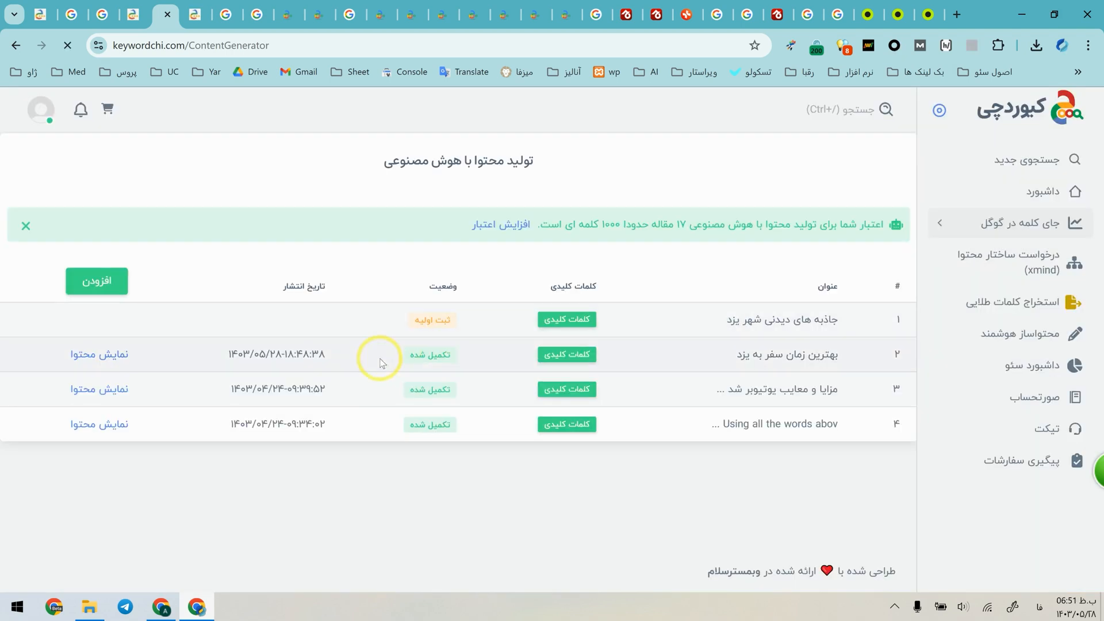
Return to the "بهترین زمان سفر به یزد" article and search its text for "جاجیگا".
left_click(189, 13)
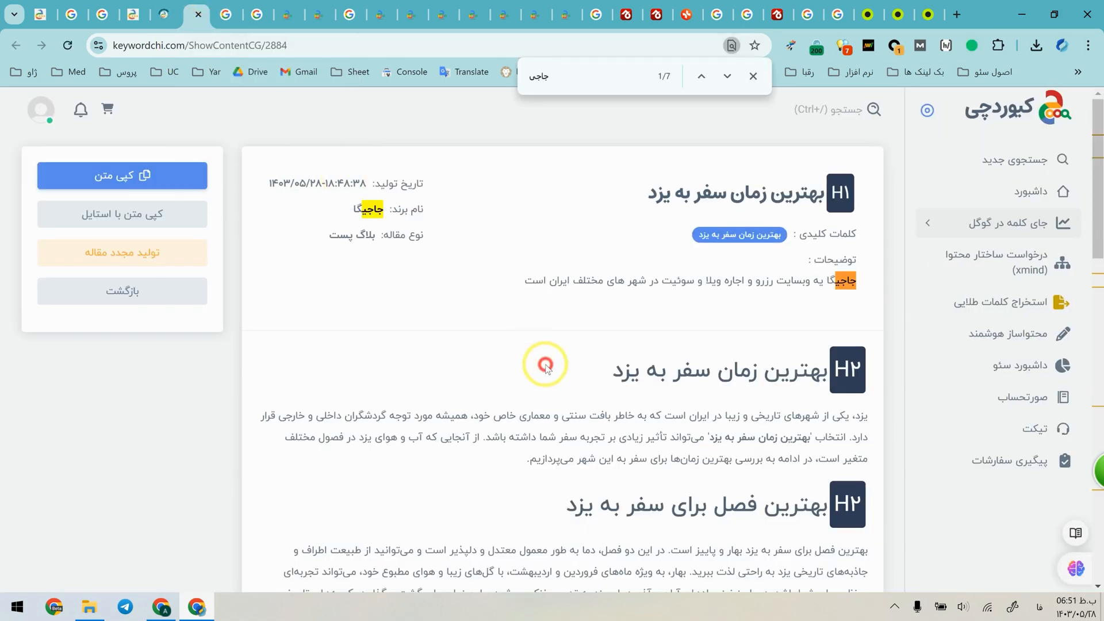
scroll(558, 373, "down", 3)
left_click_drag(505, 310, 845, 272)
left_click(858, 270)
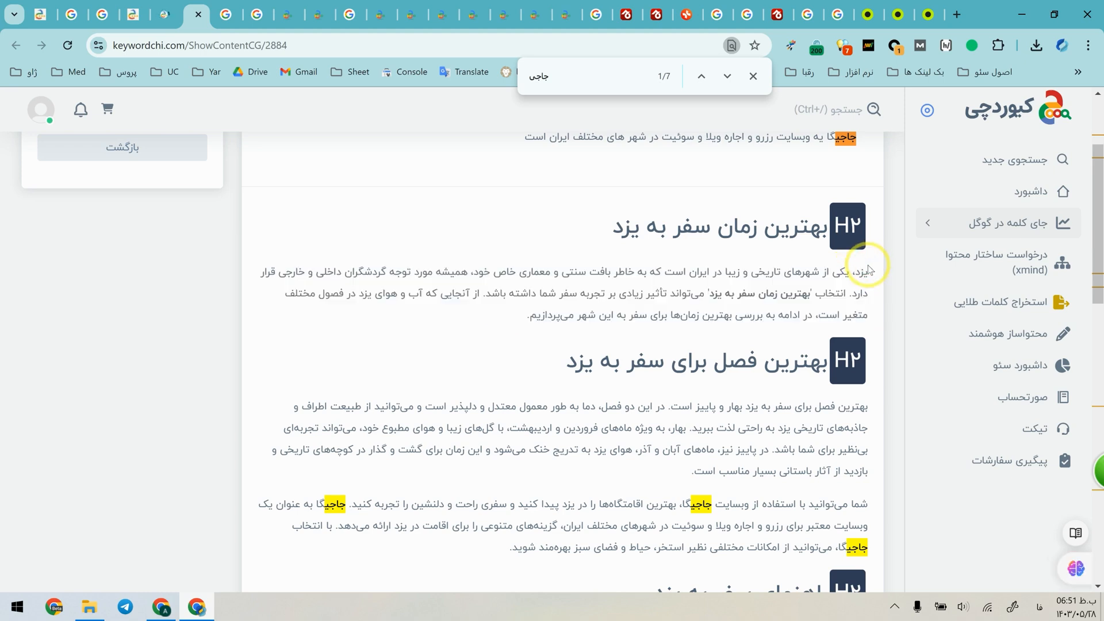
scroll(861, 269, "down", 3)
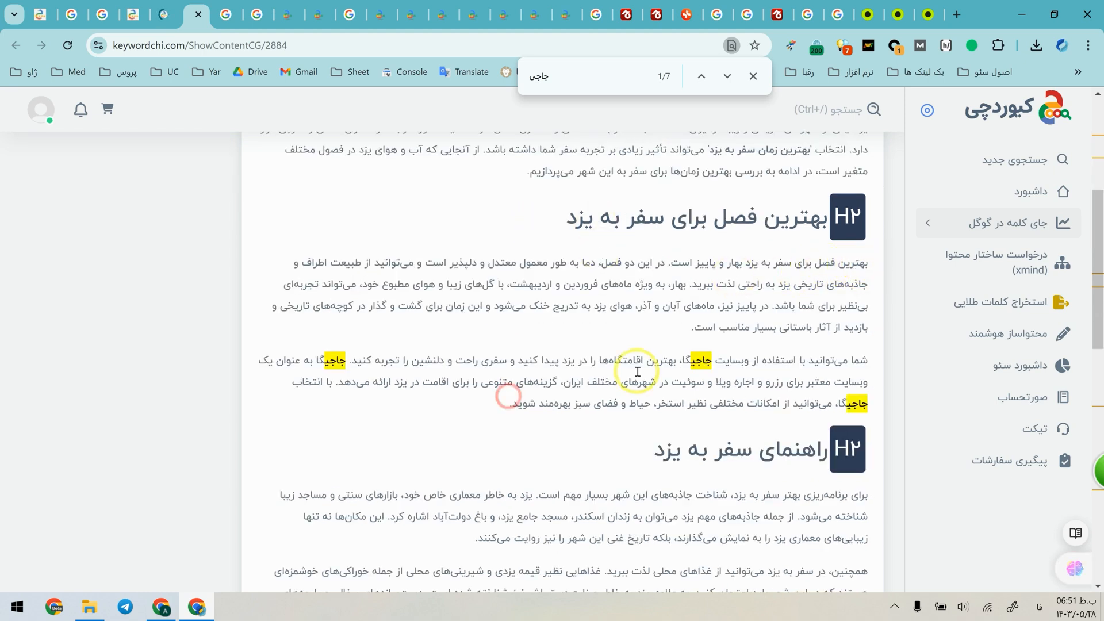
left_click(586, 77)
type("گا")
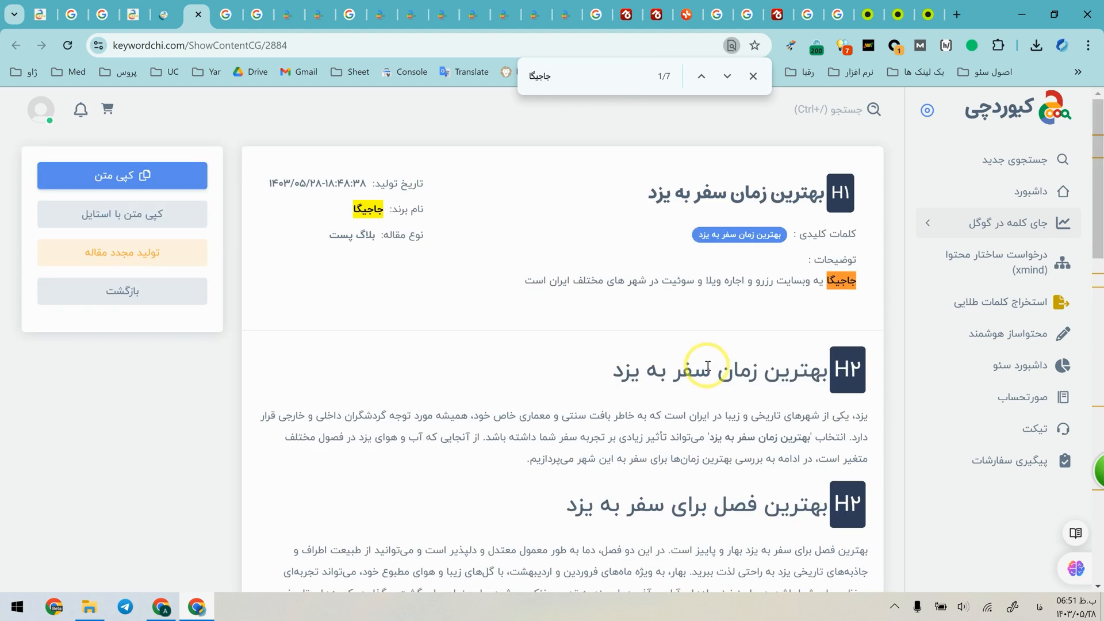
Examine the brand paragraph under "بهترین فصل برای سفر به یزد", including the phrases "بهترین اقامتگاه‌ها را در یزد" and "اجاره ویلا".
scroll(703, 362, "down", 10)
scroll(705, 352, "up", 3)
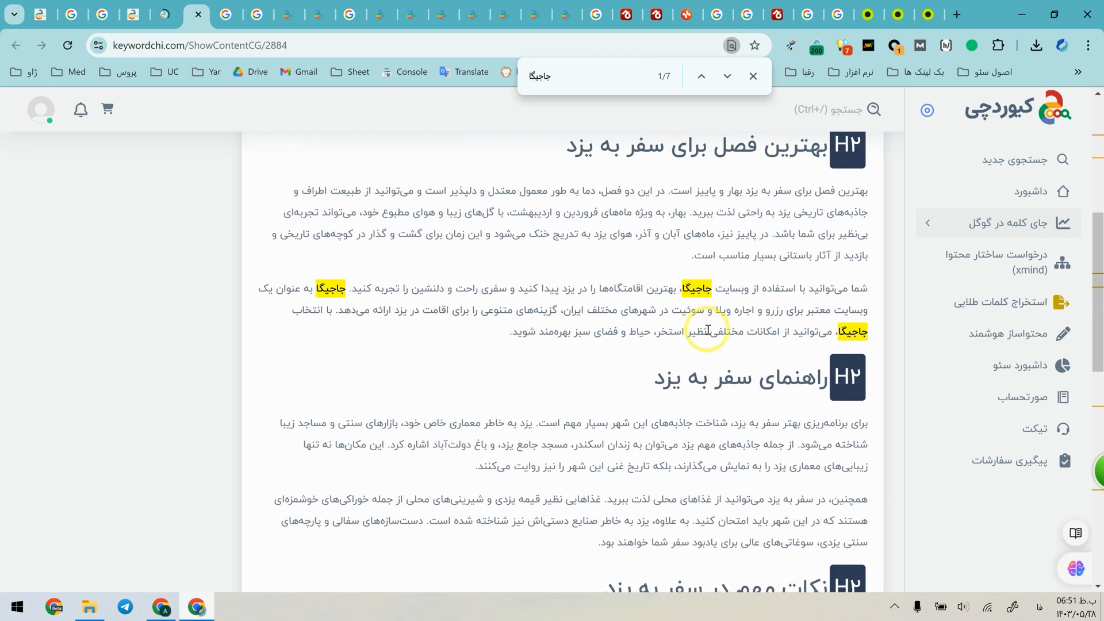
triple_click(689, 290)
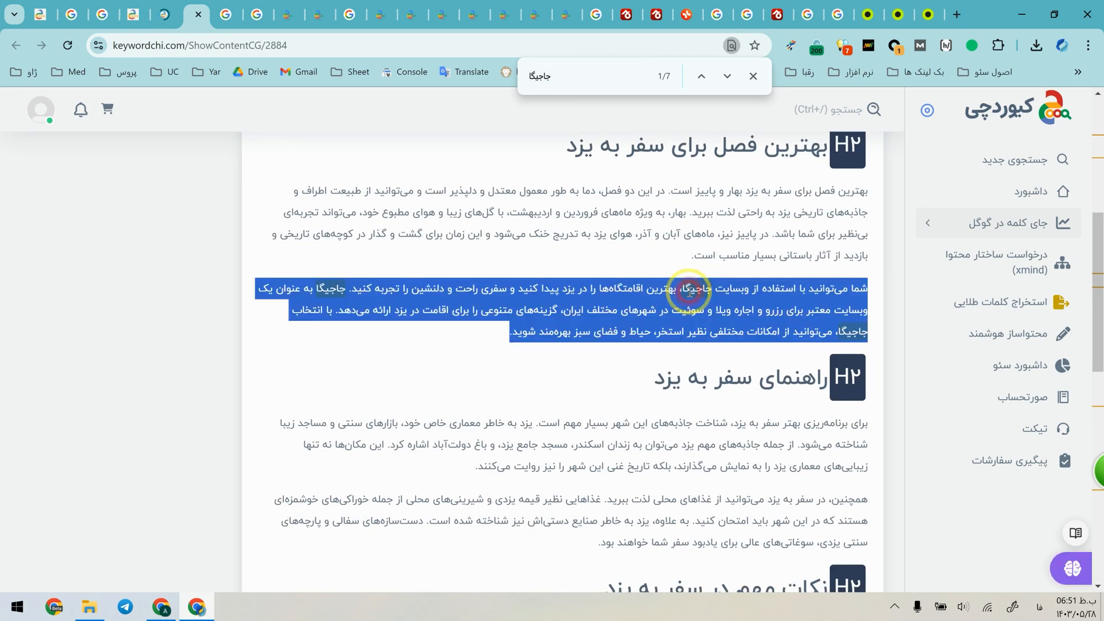
left_click(713, 295)
left_click_drag(749, 288, 672, 290)
left_click(632, 290)
left_click(565, 292)
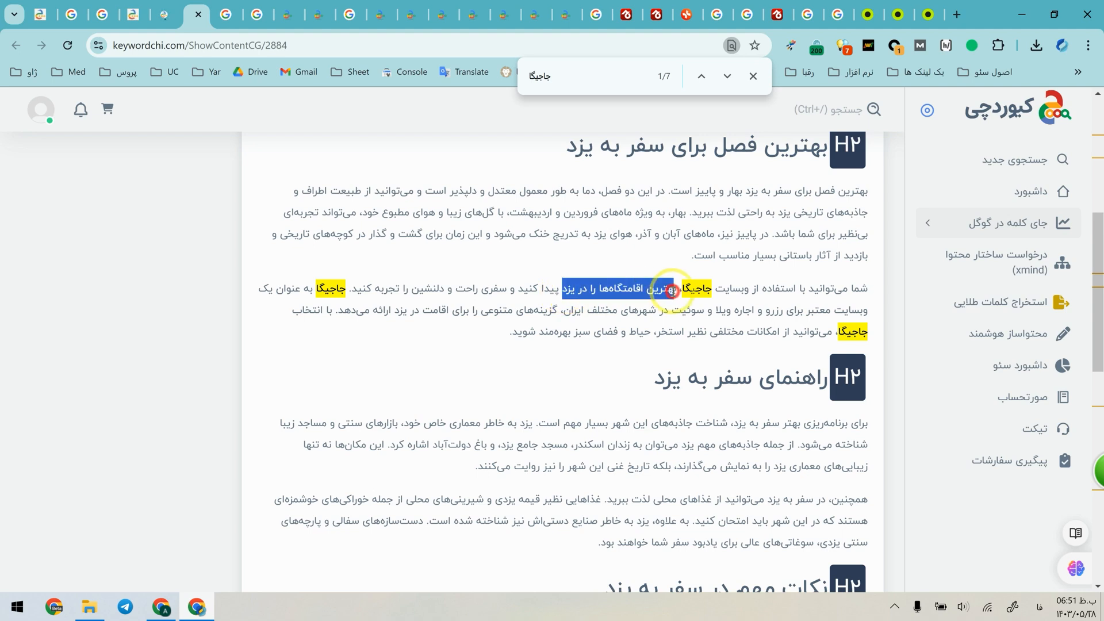
left_click_drag(753, 310, 713, 311)
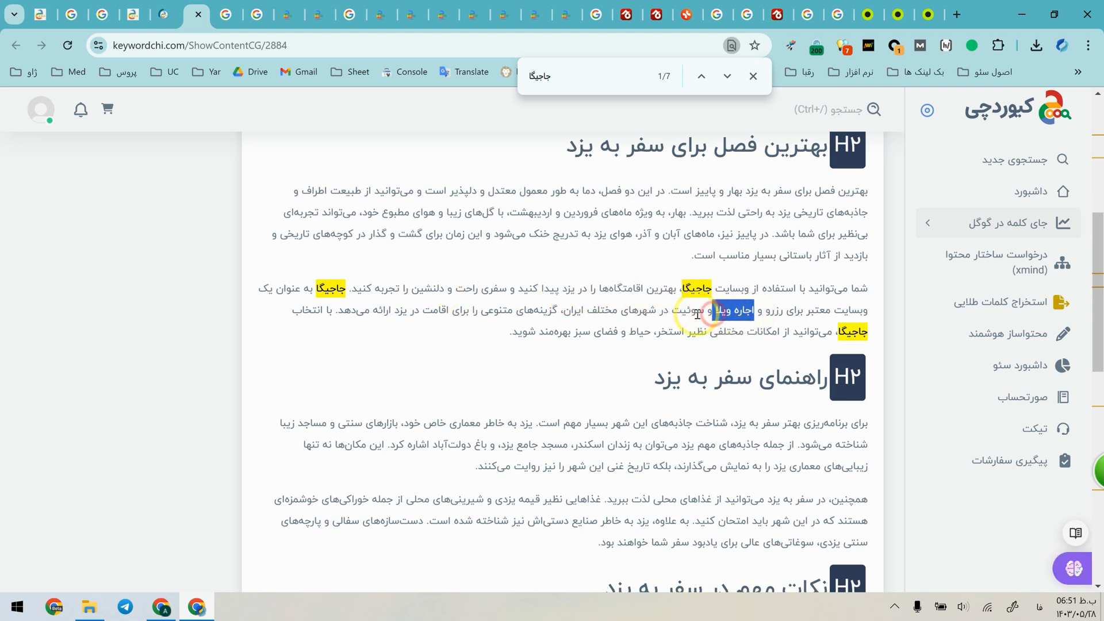
left_click(629, 313)
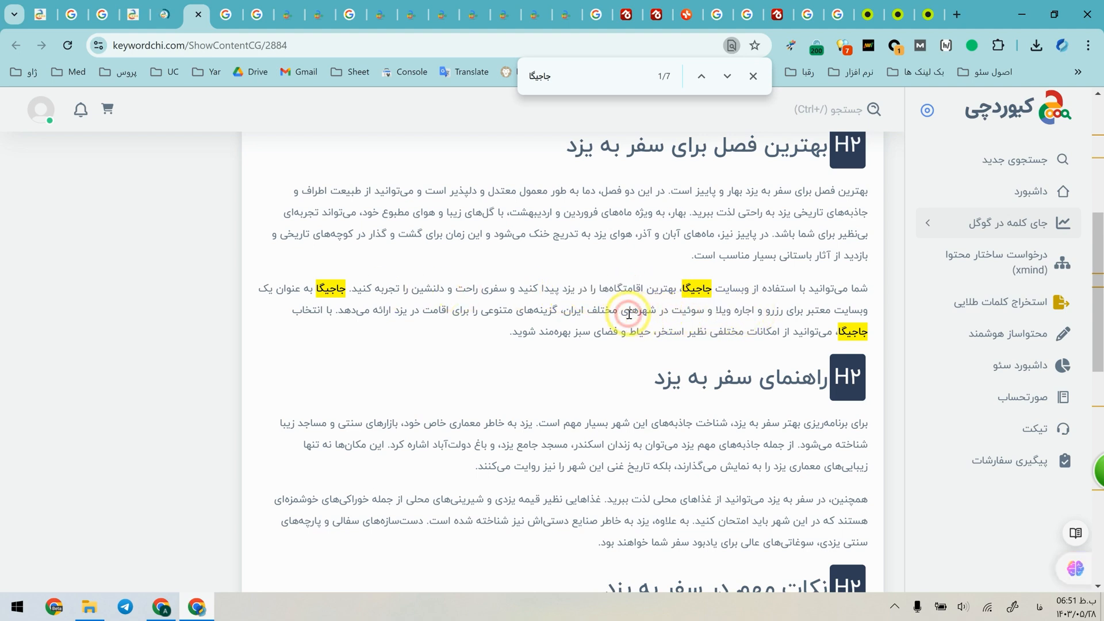
scroll(638, 282, "down", 1)
left_click_drag(449, 239, 396, 253)
left_click(694, 344)
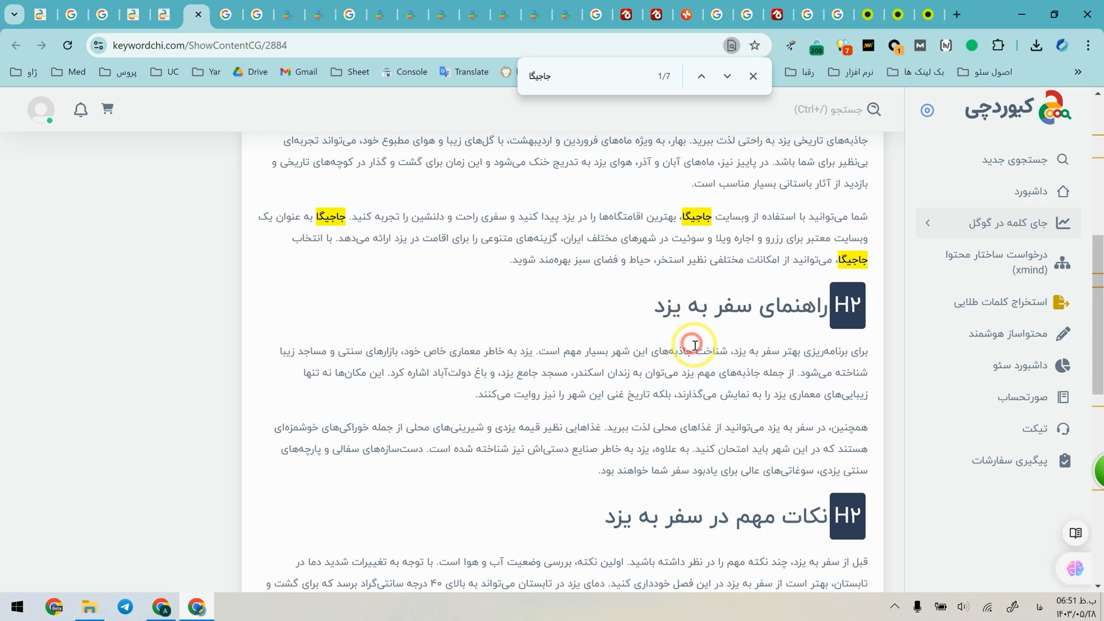
scroll(712, 356, "down", 1)
scroll(711, 356, "up", 2)
left_click_drag(510, 333, 744, 305)
left_click(744, 304)
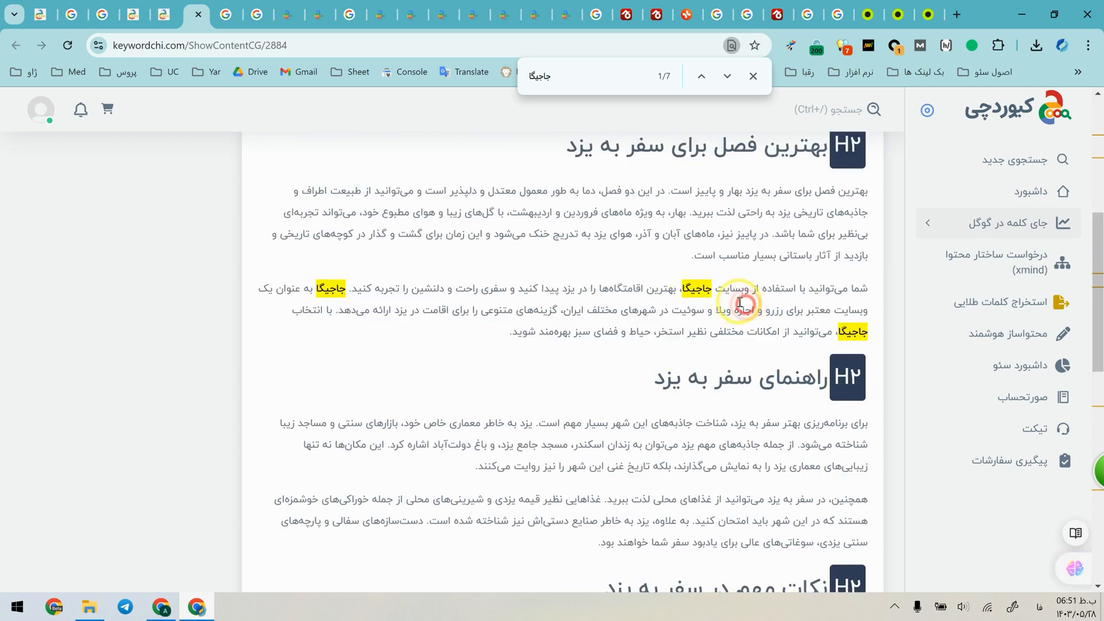
Read the "راهنمای سفر به یزد" and "نکات مهم در سفر به یزد" sections, checking the brand mention in the tips.
scroll(694, 337, "down", 2)
left_click_drag(855, 288, 714, 288)
left_click(713, 280)
left_click_drag(780, 282, 738, 281)
left_click(739, 282)
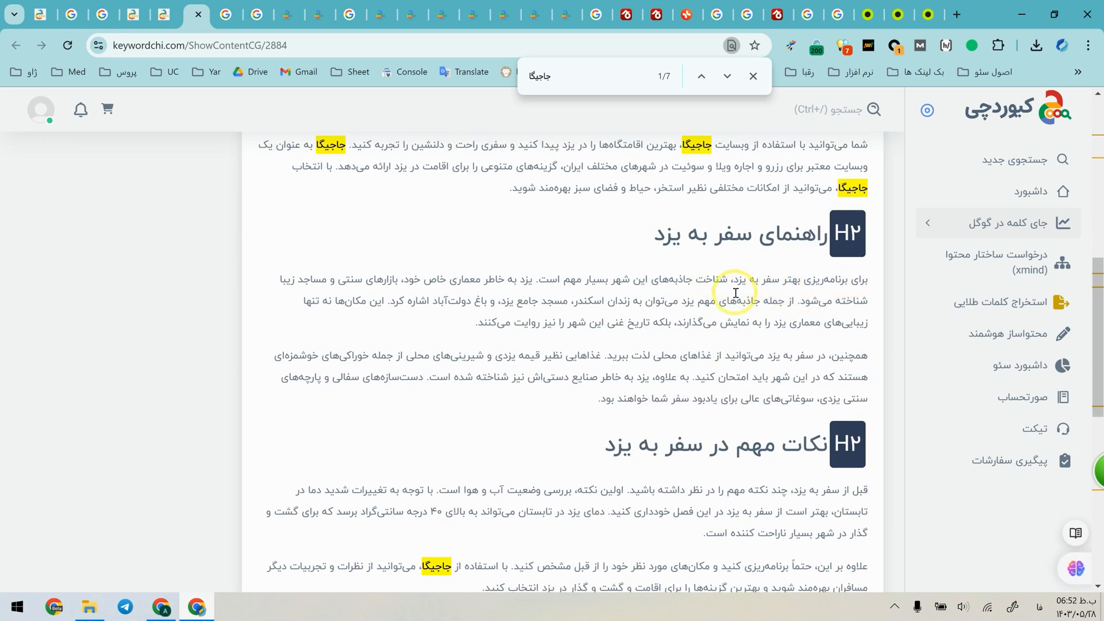
left_click_drag(602, 355, 505, 355)
left_click(496, 357)
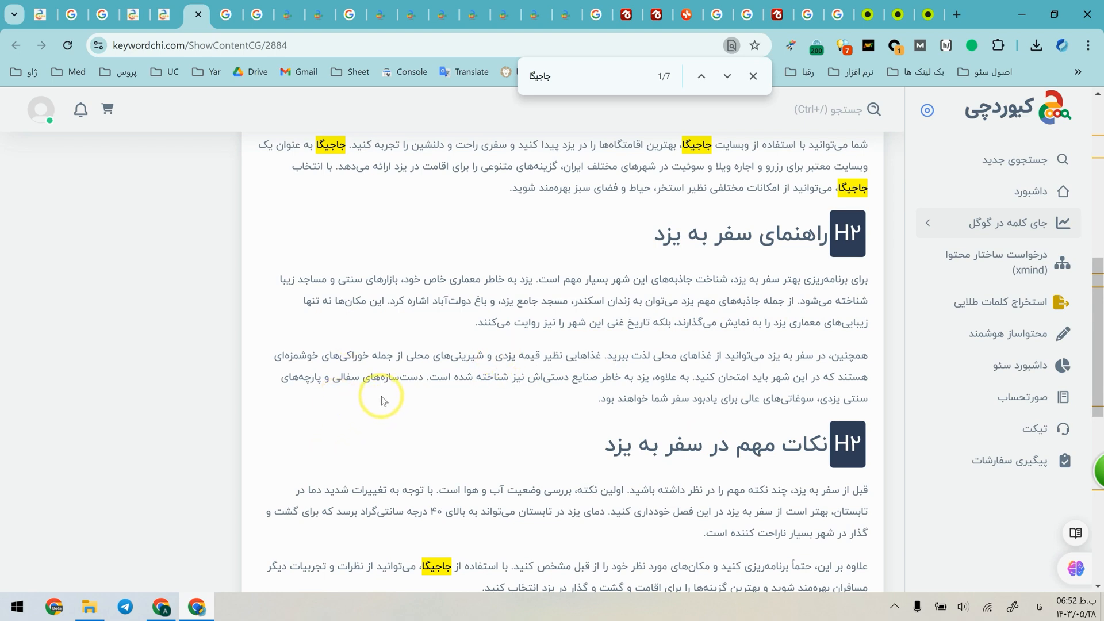
scroll(374, 397, "down", 1)
scroll(690, 422, "down", 2)
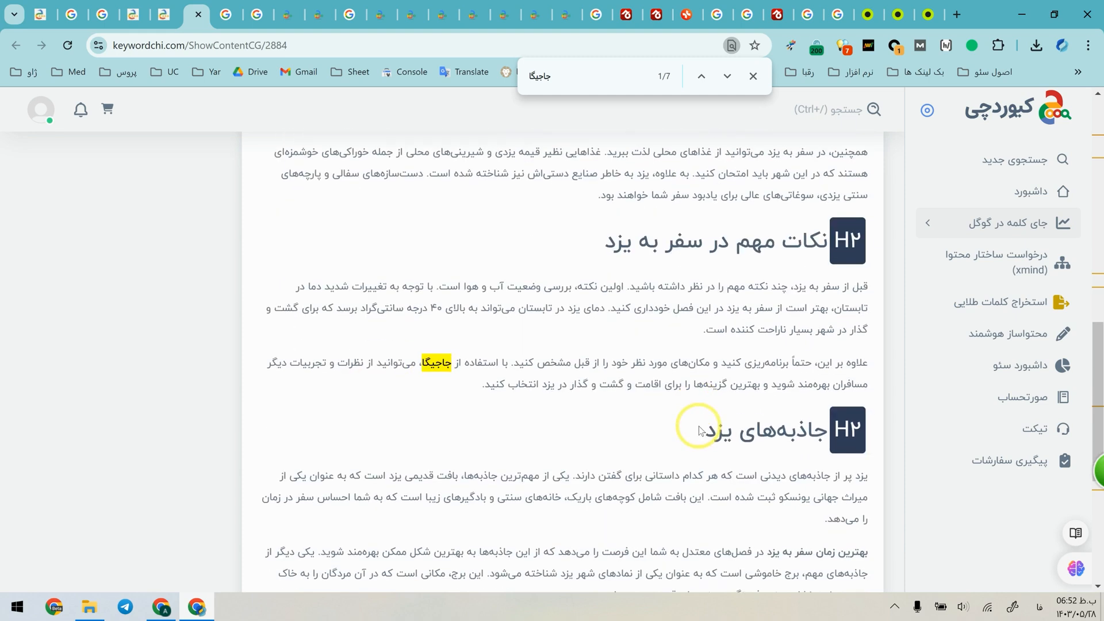
left_click_drag(507, 355, 485, 365)
double_click(491, 365)
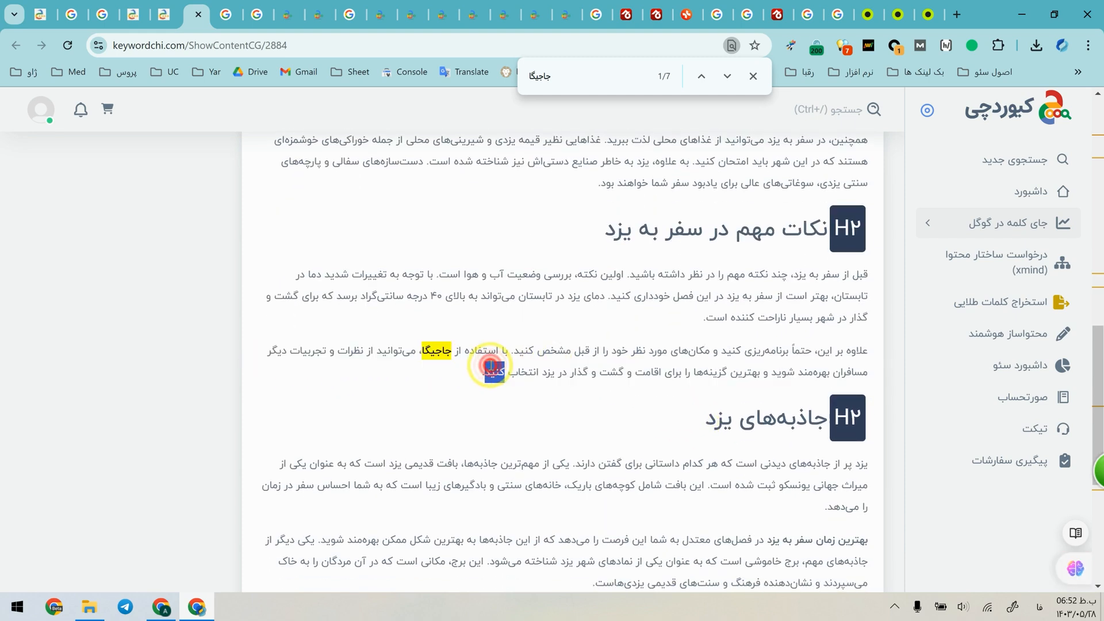
Read the "جاذبه‌های یزد" section and the article's closing paragraph, checking how the brand "جاجیگا" is mentioned.
triple_click(490, 365)
left_click(490, 367)
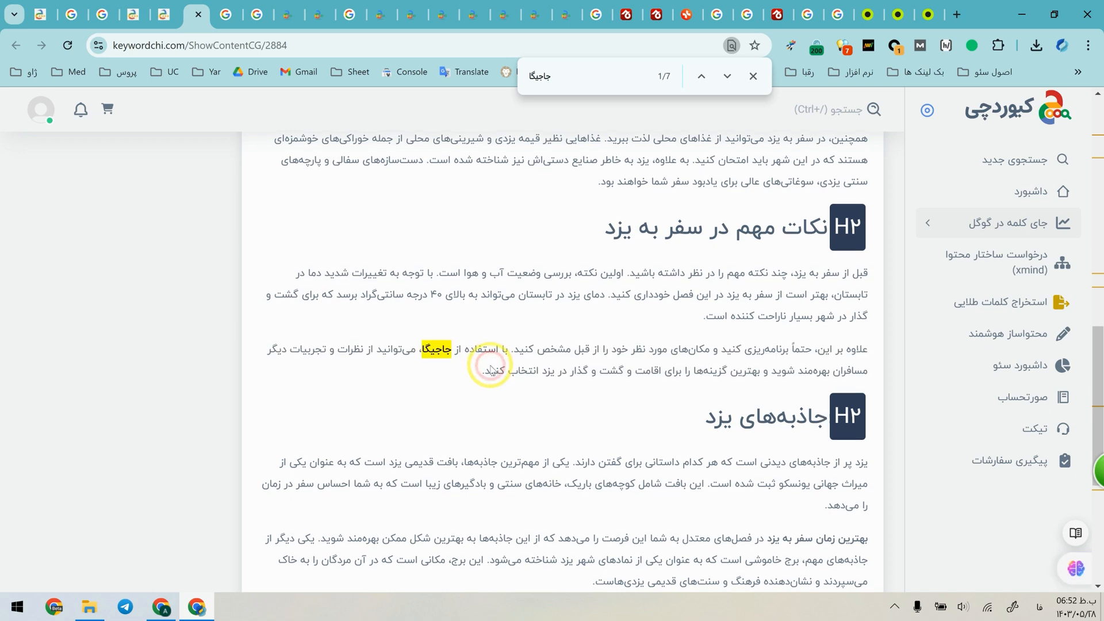
scroll(492, 370, "down", 3)
left_click_drag(866, 400, 552, 410)
left_click(552, 411)
left_click_drag(621, 407, 529, 426)
left_click(530, 426)
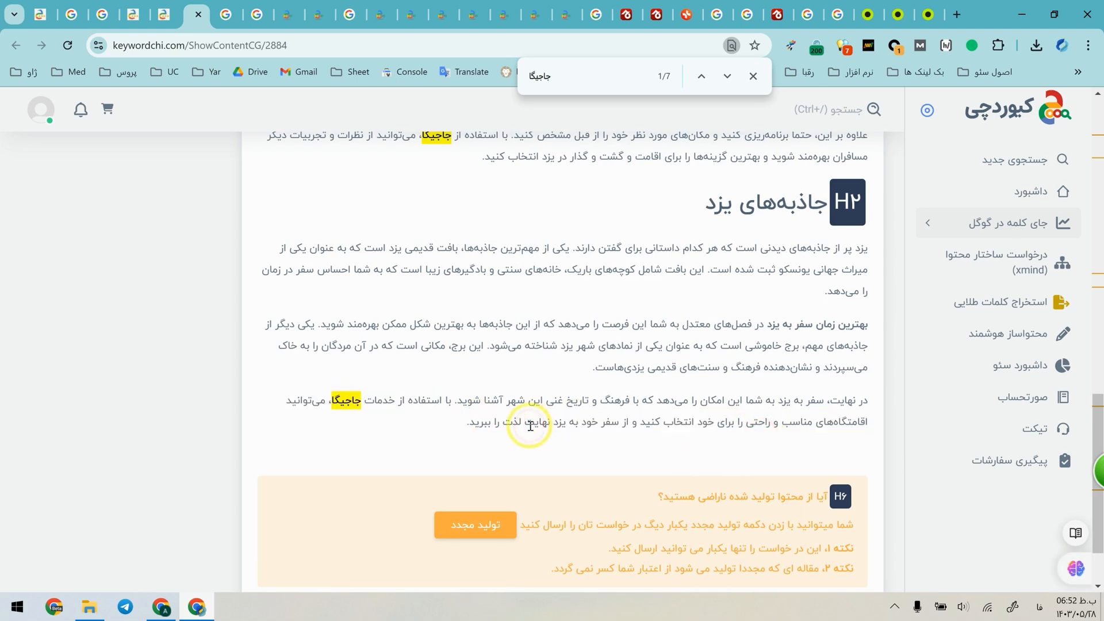
triple_click(568, 425)
left_click(414, 412)
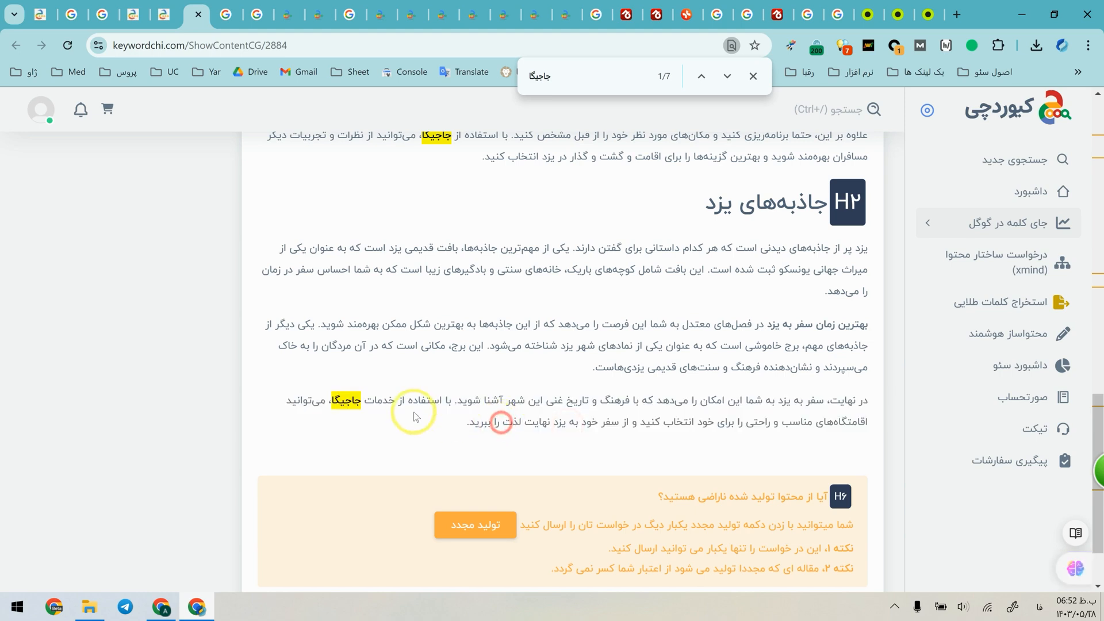
scroll(330, 403, "down", 1)
scroll(425, 401, "down", 1)
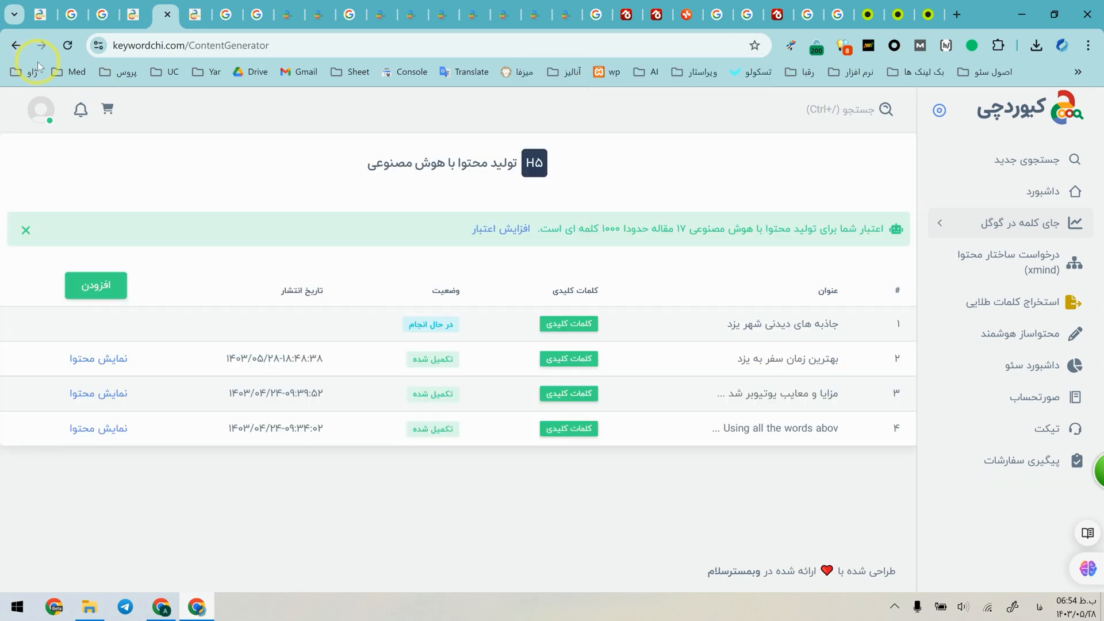
Open the generated "جاذبه های دیدنی شهر یزد" article and read its opening paragraph under "شهر یزد".
left_click(88, 322)
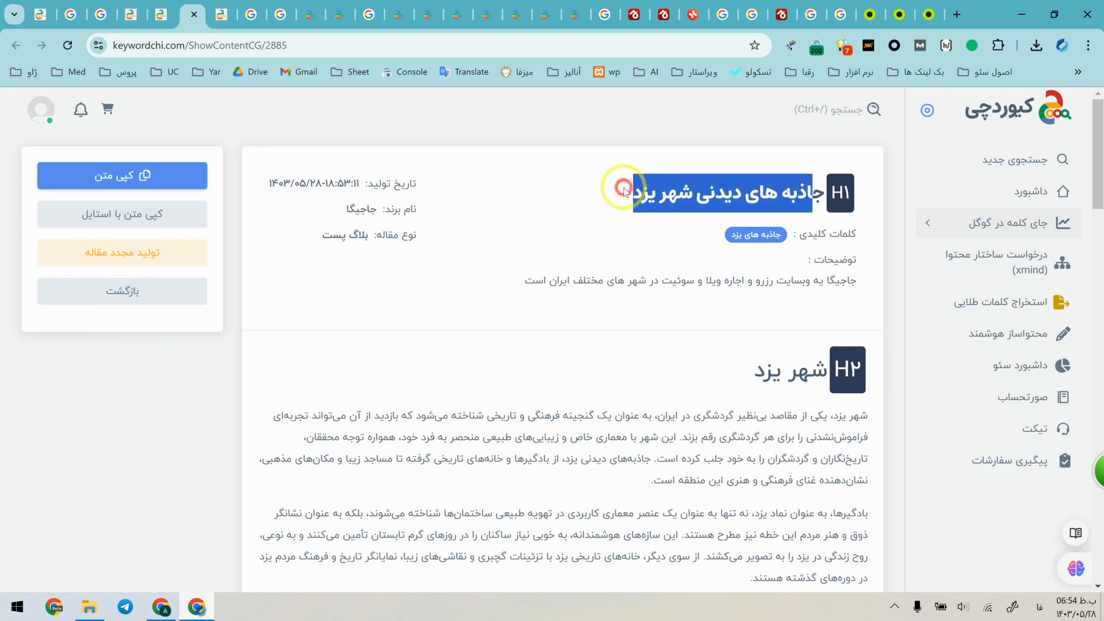
left_click_drag(737, 414, 819, 381)
left_click_drag(839, 418, 688, 436)
left_click(684, 435)
left_click_drag(774, 434, 684, 435)
left_click(678, 434)
left_click_drag(586, 420, 311, 419)
scroll(305, 423, "down", 1)
left_click_drag(583, 366, 441, 391)
scroll(546, 400, "down", 3)
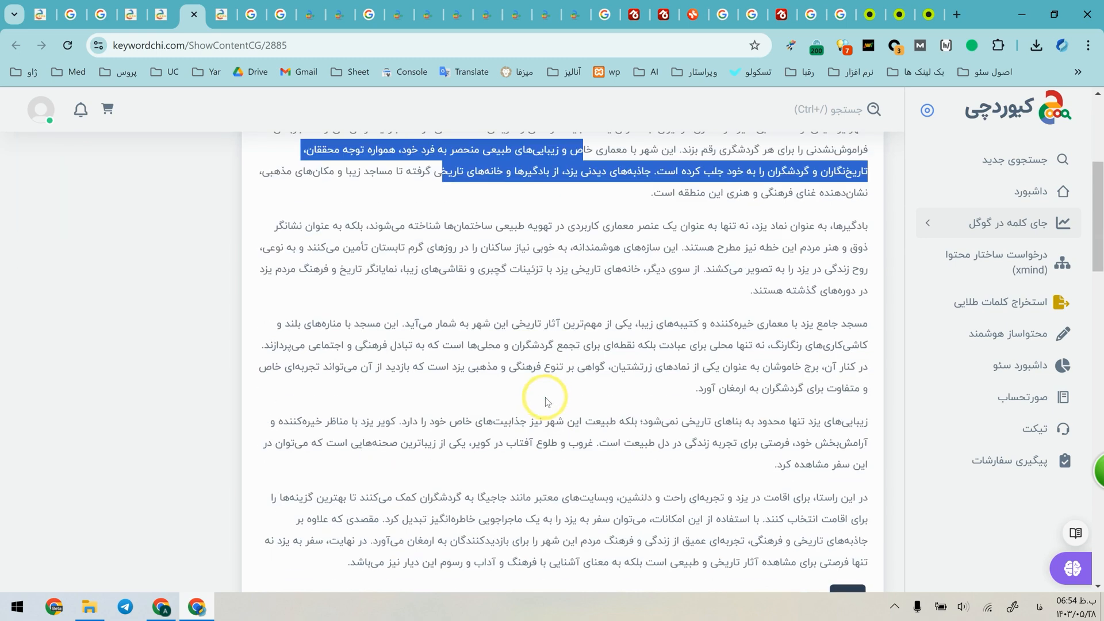
Examine the introduction's paragraphs on the windcatchers, "مسجد جامع یزد", Yazd's natural beauty and the brand's accommodation.
left_click_drag(866, 226, 806, 247)
left_click_drag(863, 325, 795, 331)
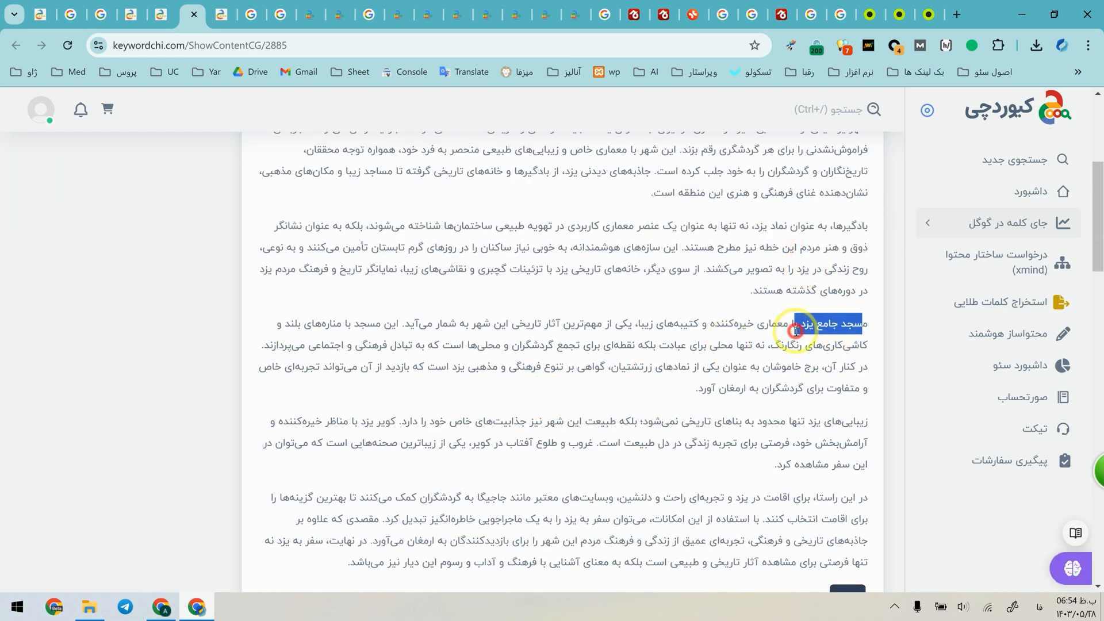
left_click(829, 414)
left_click_drag(866, 425, 761, 441)
scroll(795, 478, "down", 3)
left_click_drag(812, 396, 632, 437)
Review the article's remaining headed sections, reading the Tower of Silence paragraph under "مکان های دیدنی یزد".
scroll(690, 569, "down", 4)
left_click_drag(715, 574, 451, 328)
left_click(430, 351)
scroll(430, 351, "down", 3)
left_click_drag(813, 321, 756, 409)
scroll(758, 411, "down", 8)
scroll(758, 280, "up", 3)
scroll(756, 279, "up", 5)
left_click(771, 325)
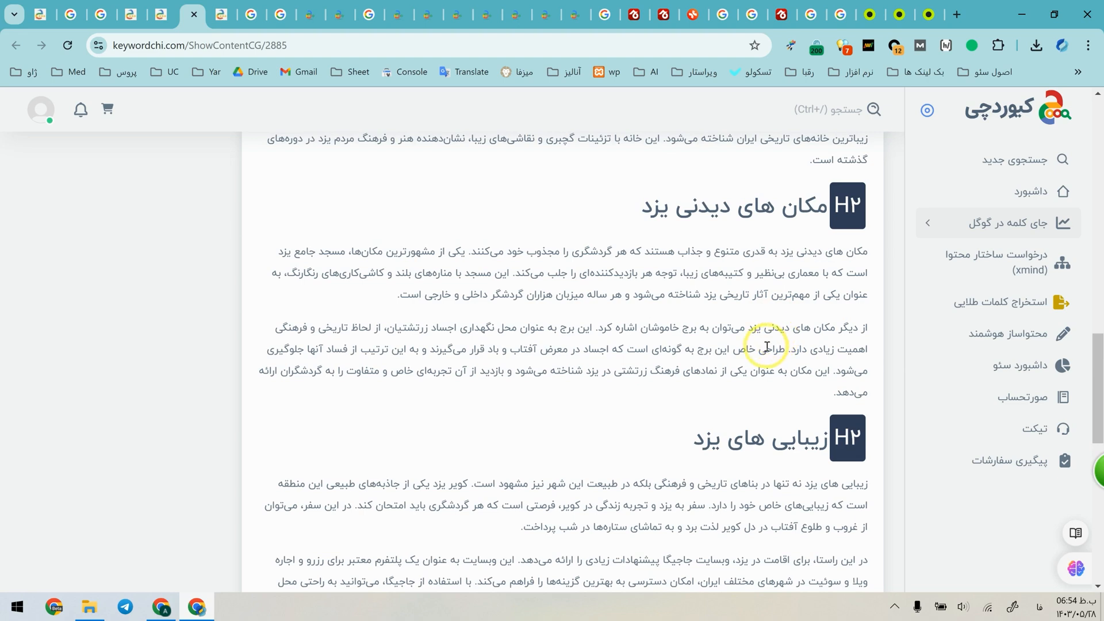
left_click_drag(787, 349, 776, 389)
left_click(775, 389)
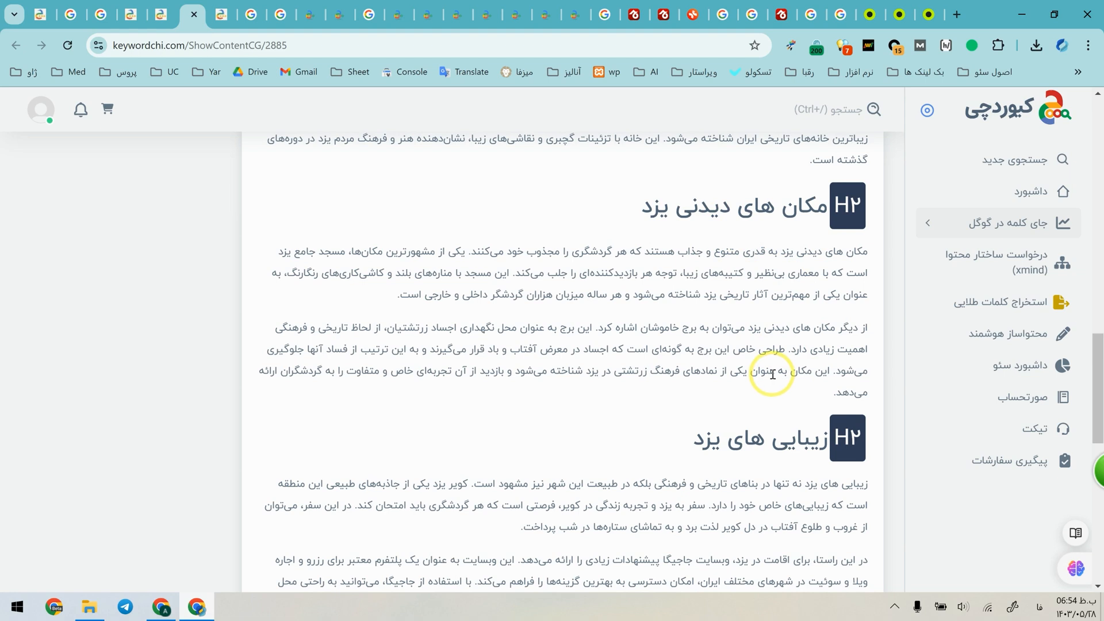
Search Google for the article's phrase "برج خاموشان" and look through the results.
left_click_drag(701, 326, 203, 5)
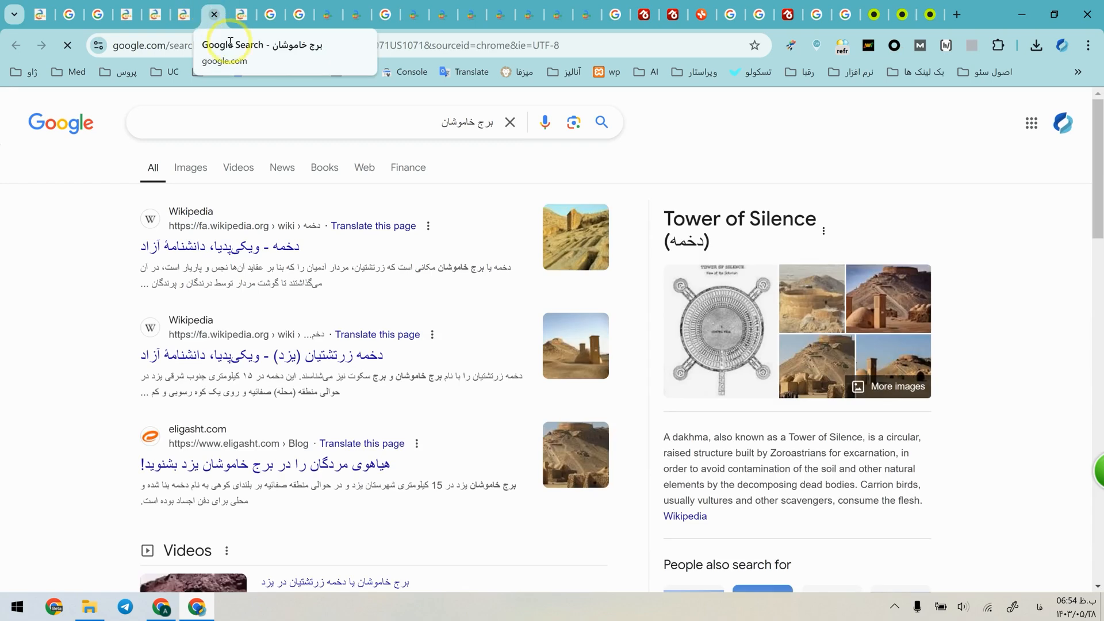
scroll(598, 354, "down", 2)
scroll(597, 354, "down", 5)
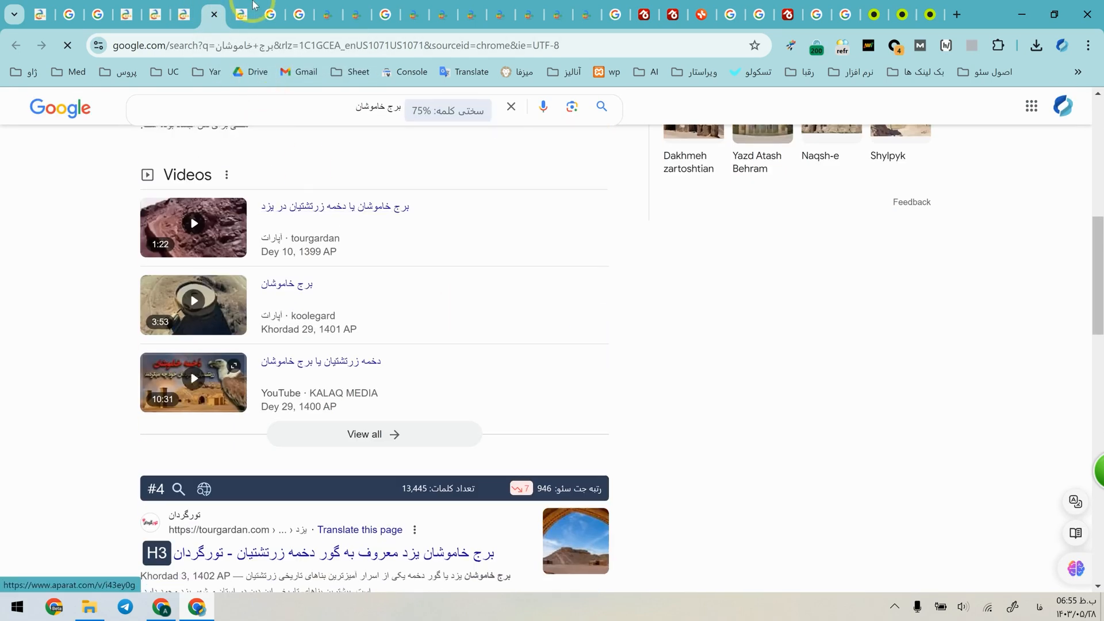
Return to the "جاذبه های دیدنی شهر یزد" article and select its introduction text back to the first paragraph under "شهر یزد".
left_click(185, 7)
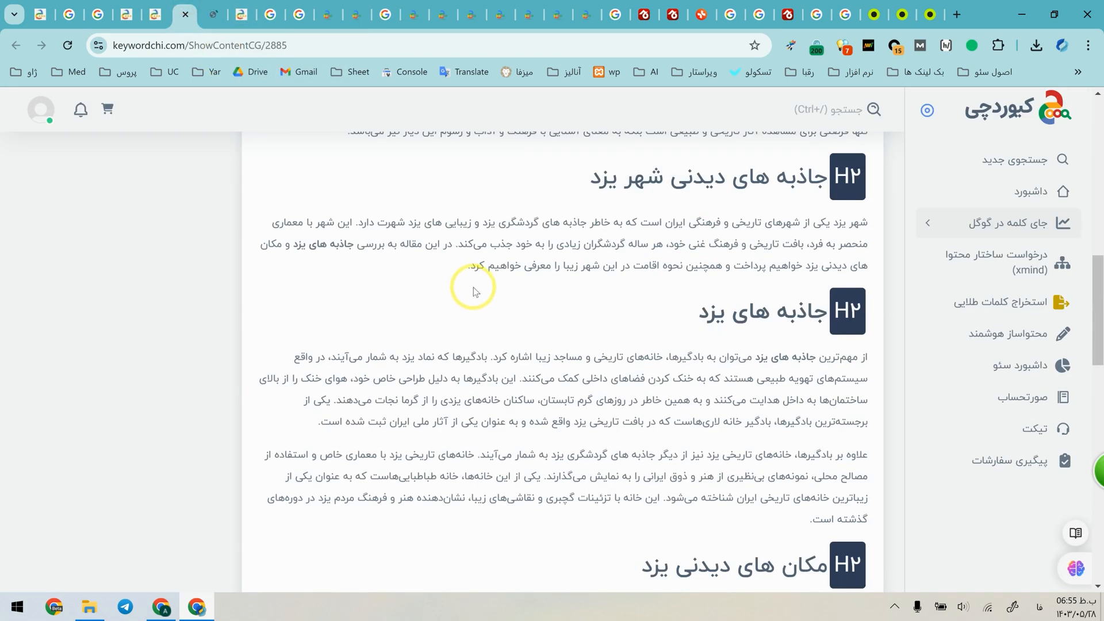
scroll(498, 305, "down", 20)
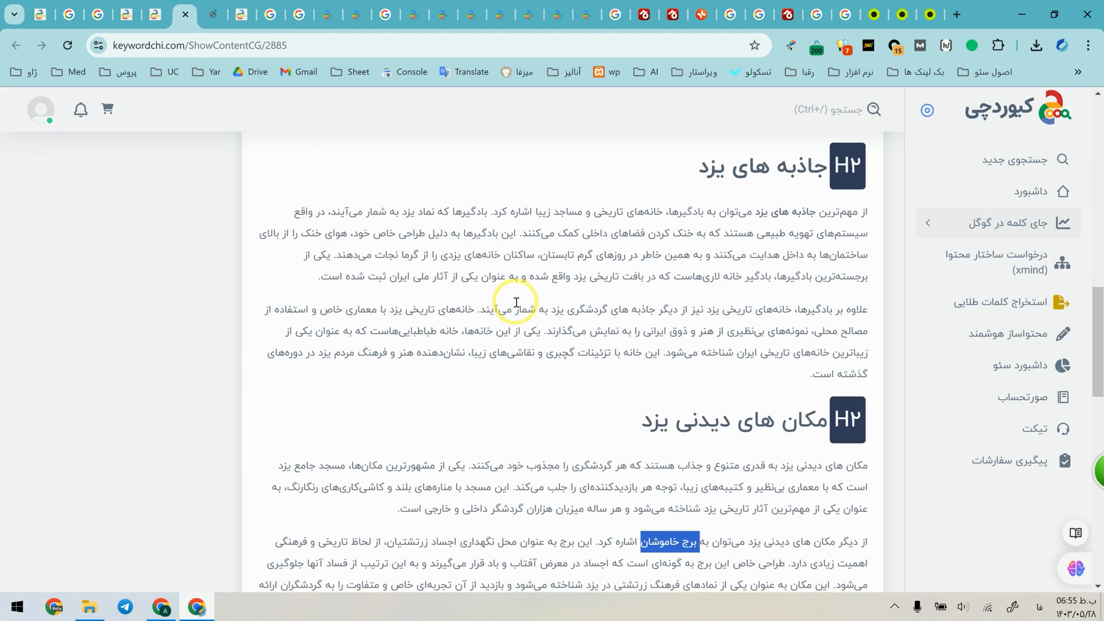
left_click_drag(654, 352, 868, 407)
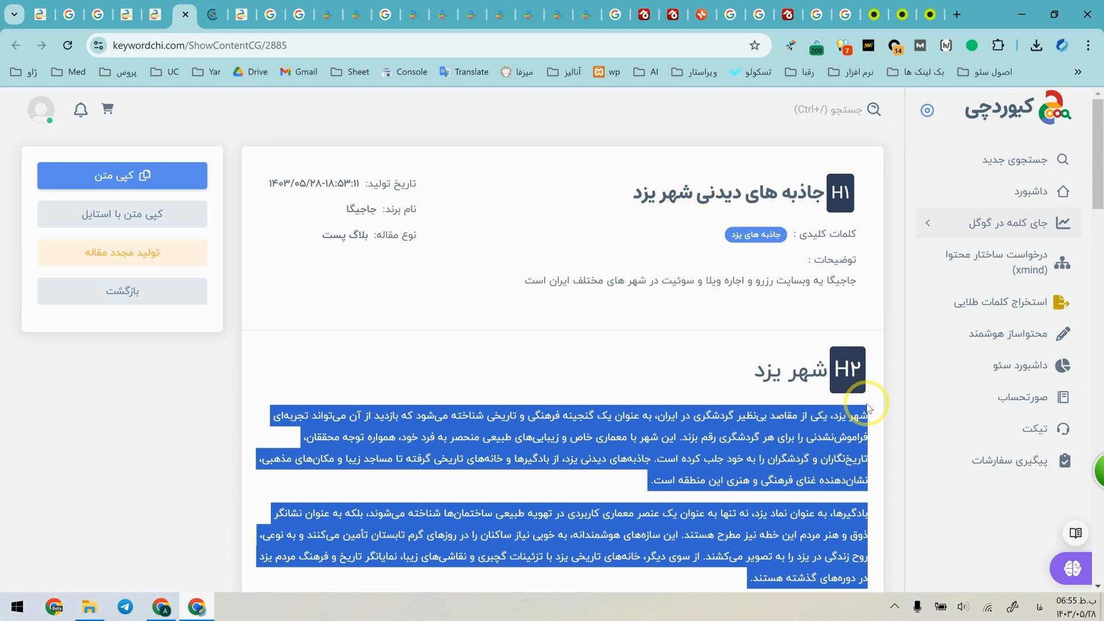
left_click_drag(868, 407, 858, 414)
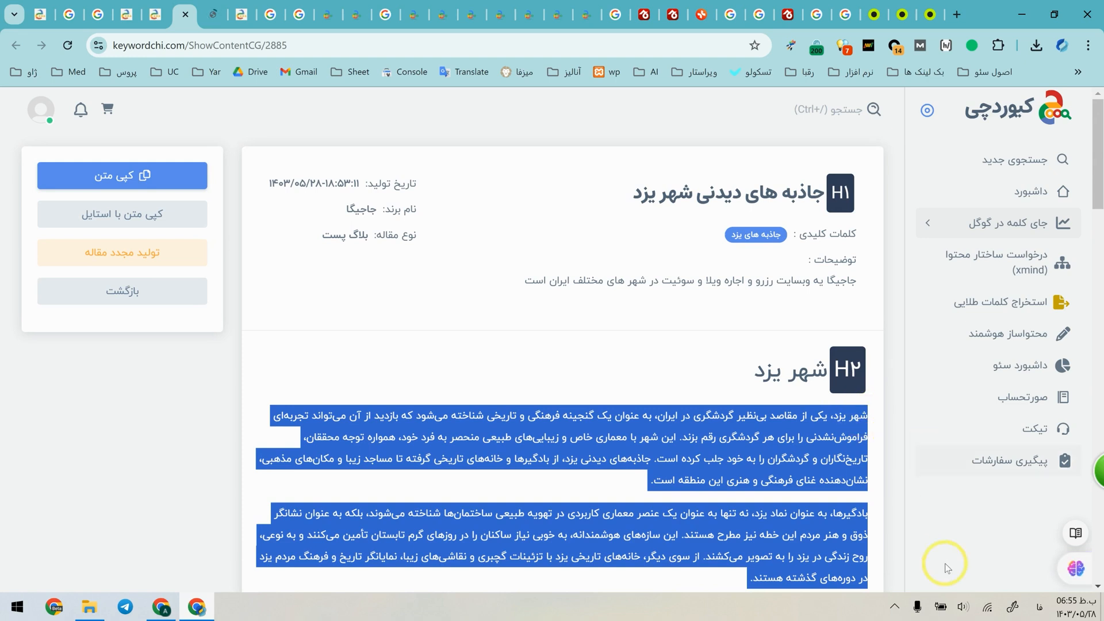